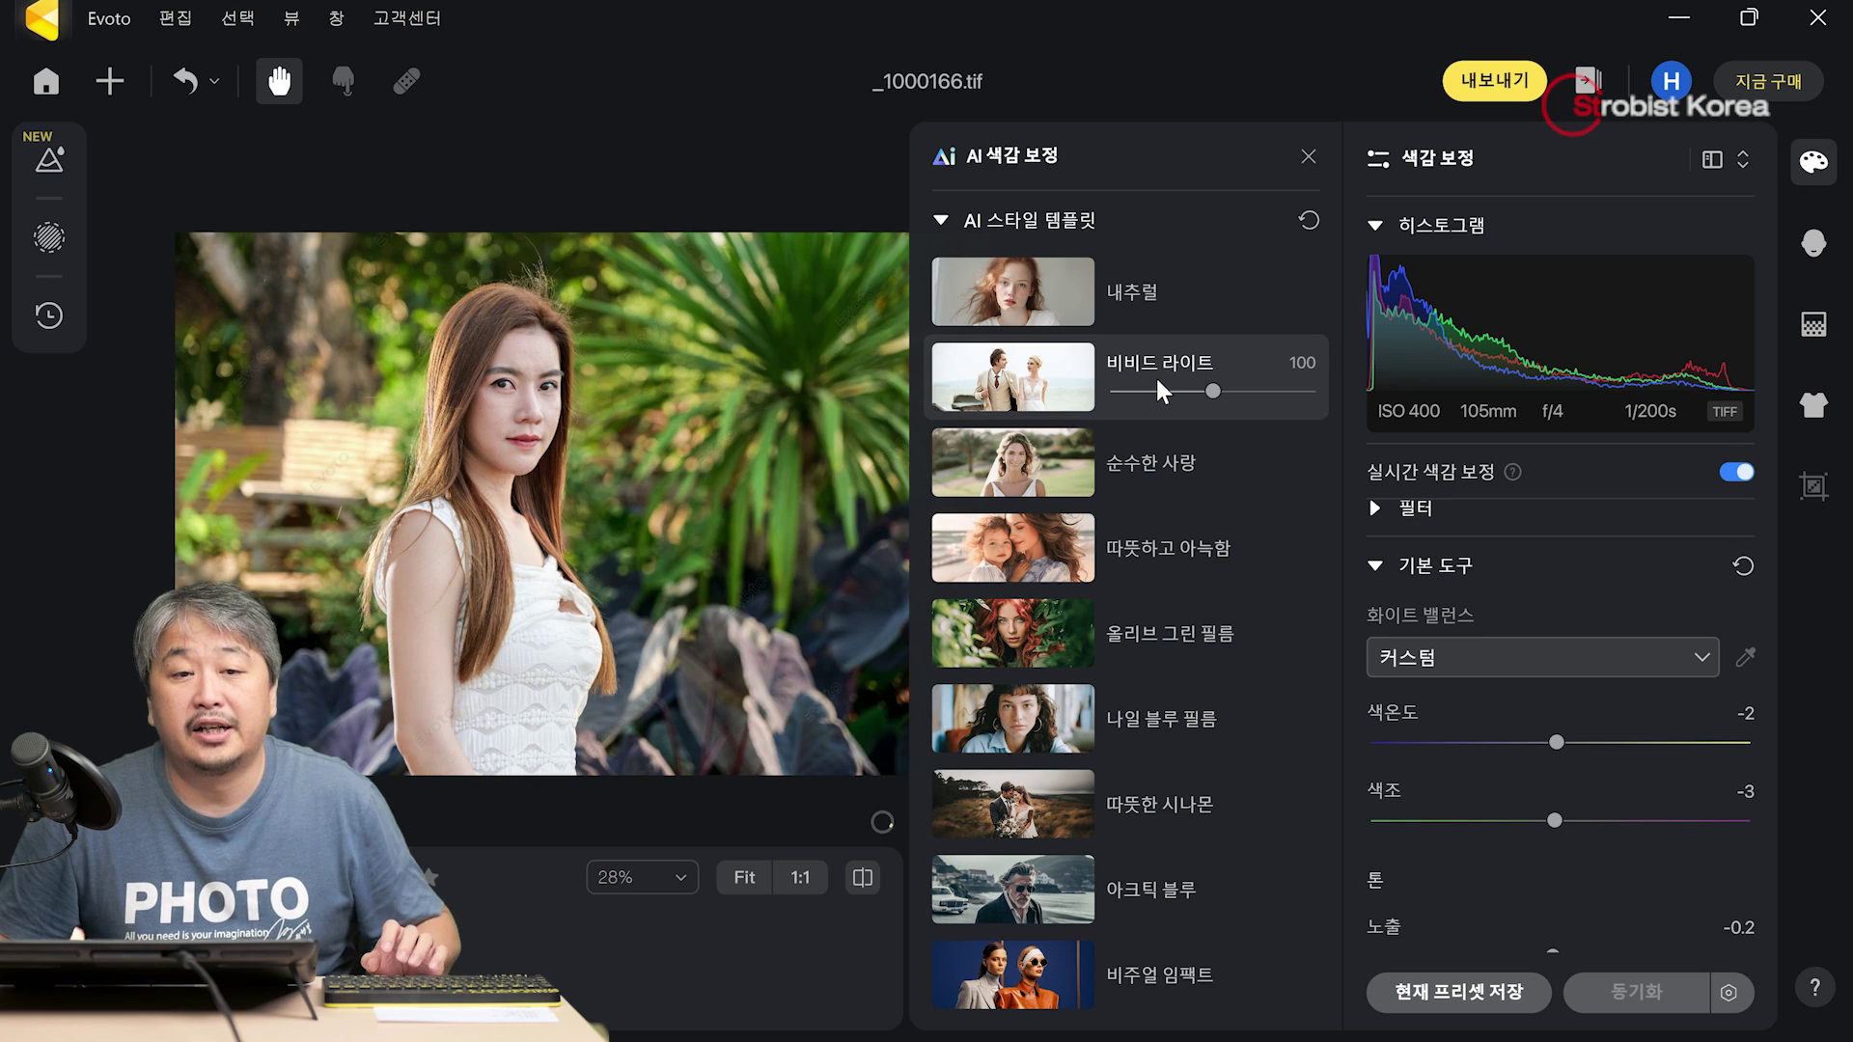
- Preview the 내추럴 and 순수한 사랑 AI style templates, settle on 비비드 라이트, and close the template list
click(1160, 291)
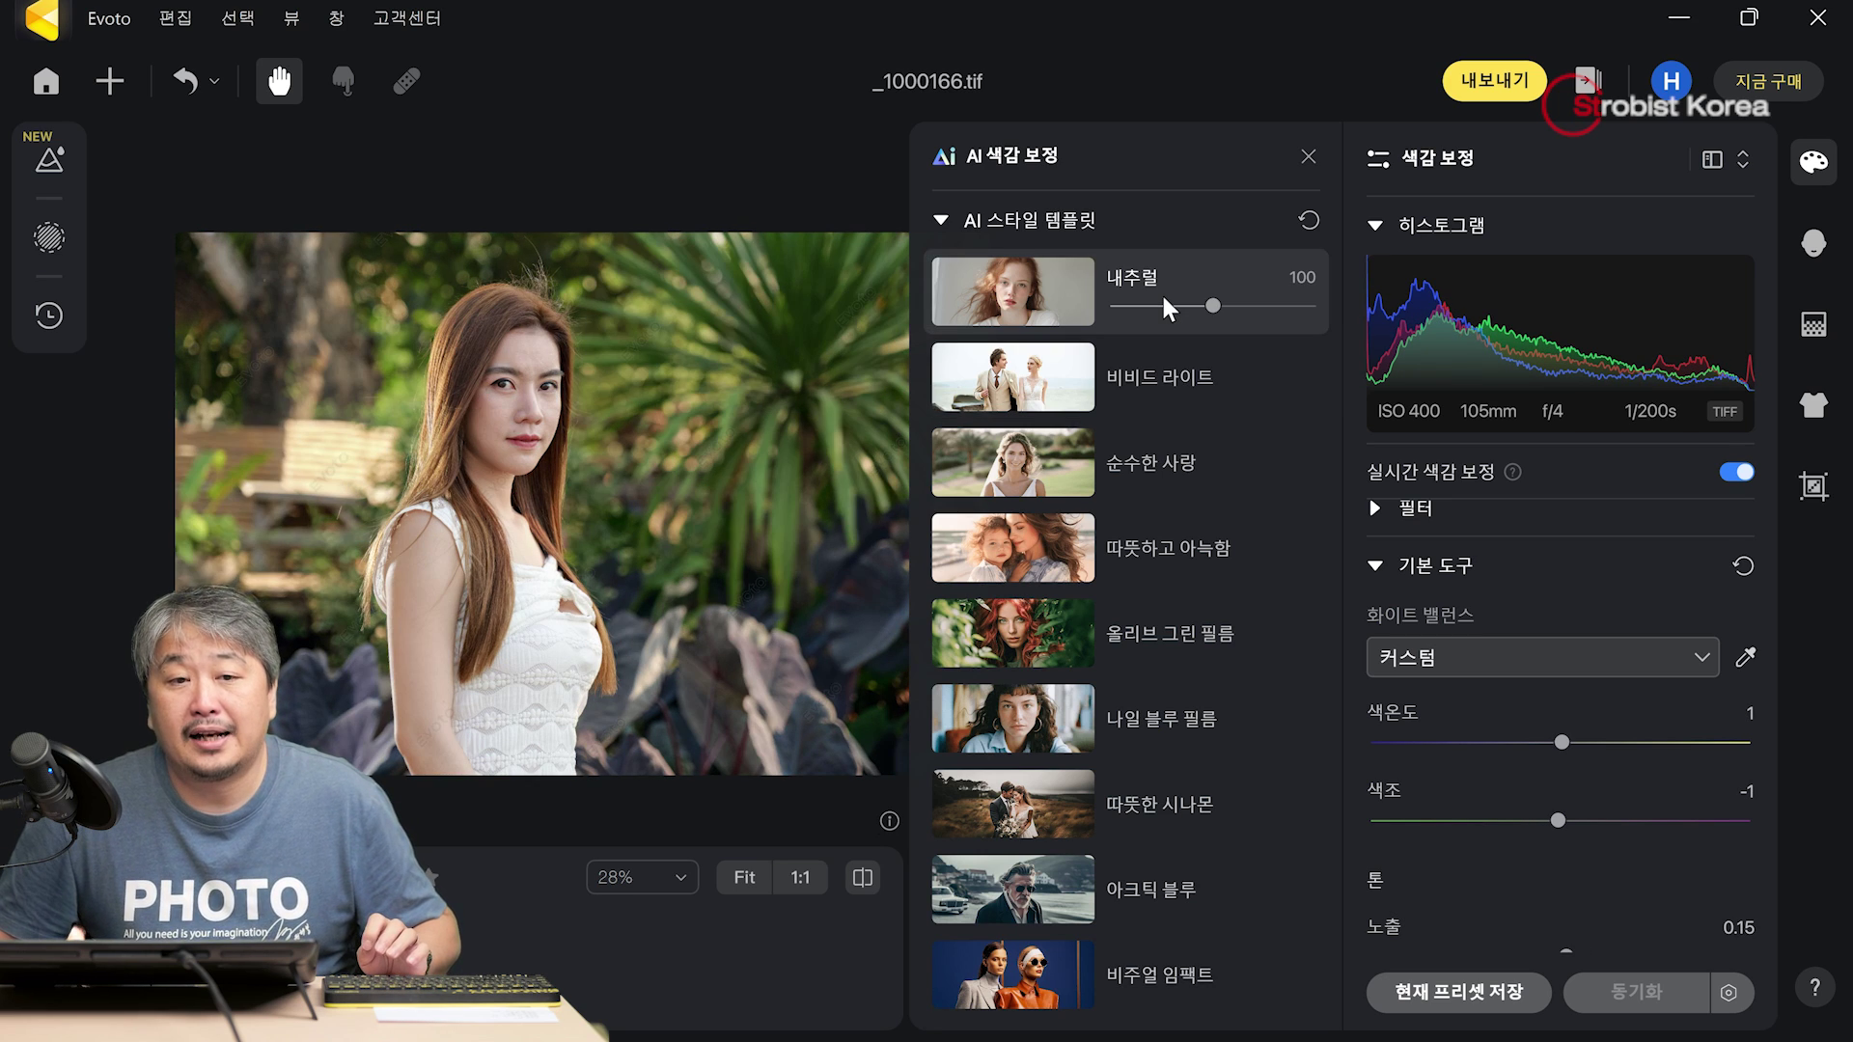
click(1139, 526)
click(1150, 456)
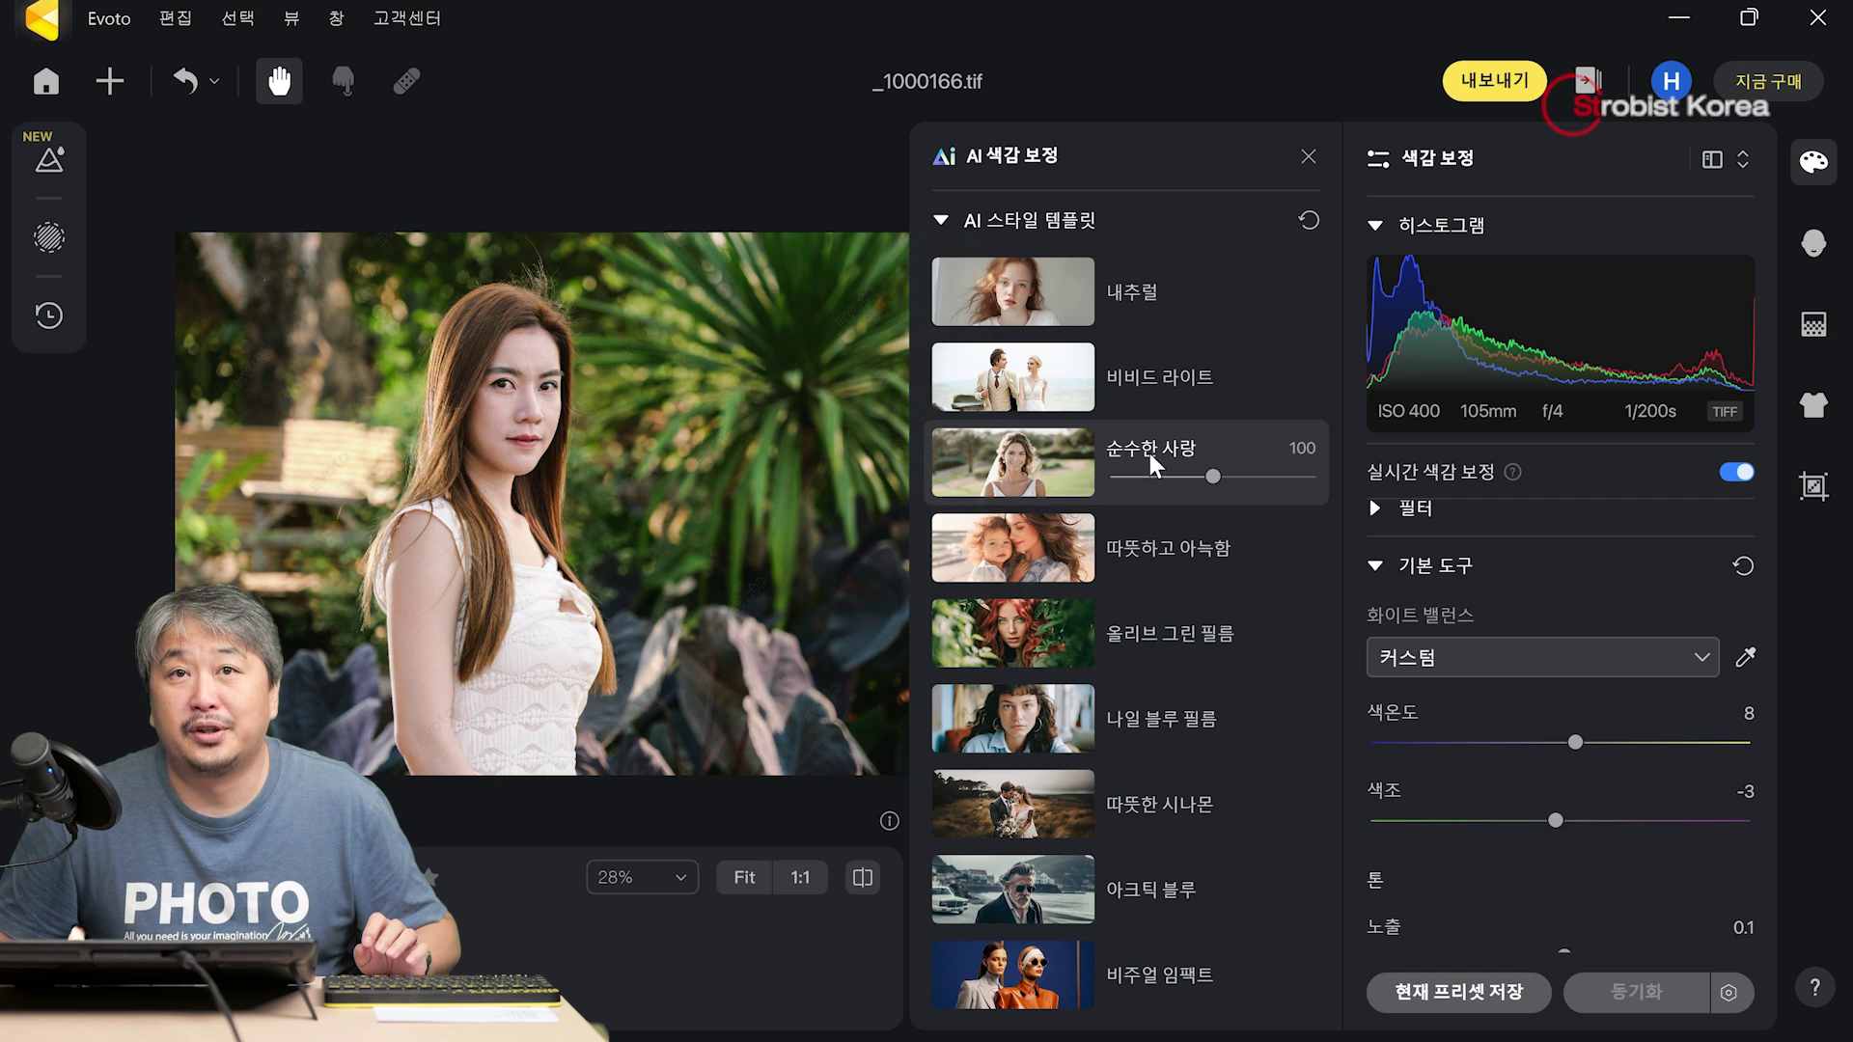
click(1159, 384)
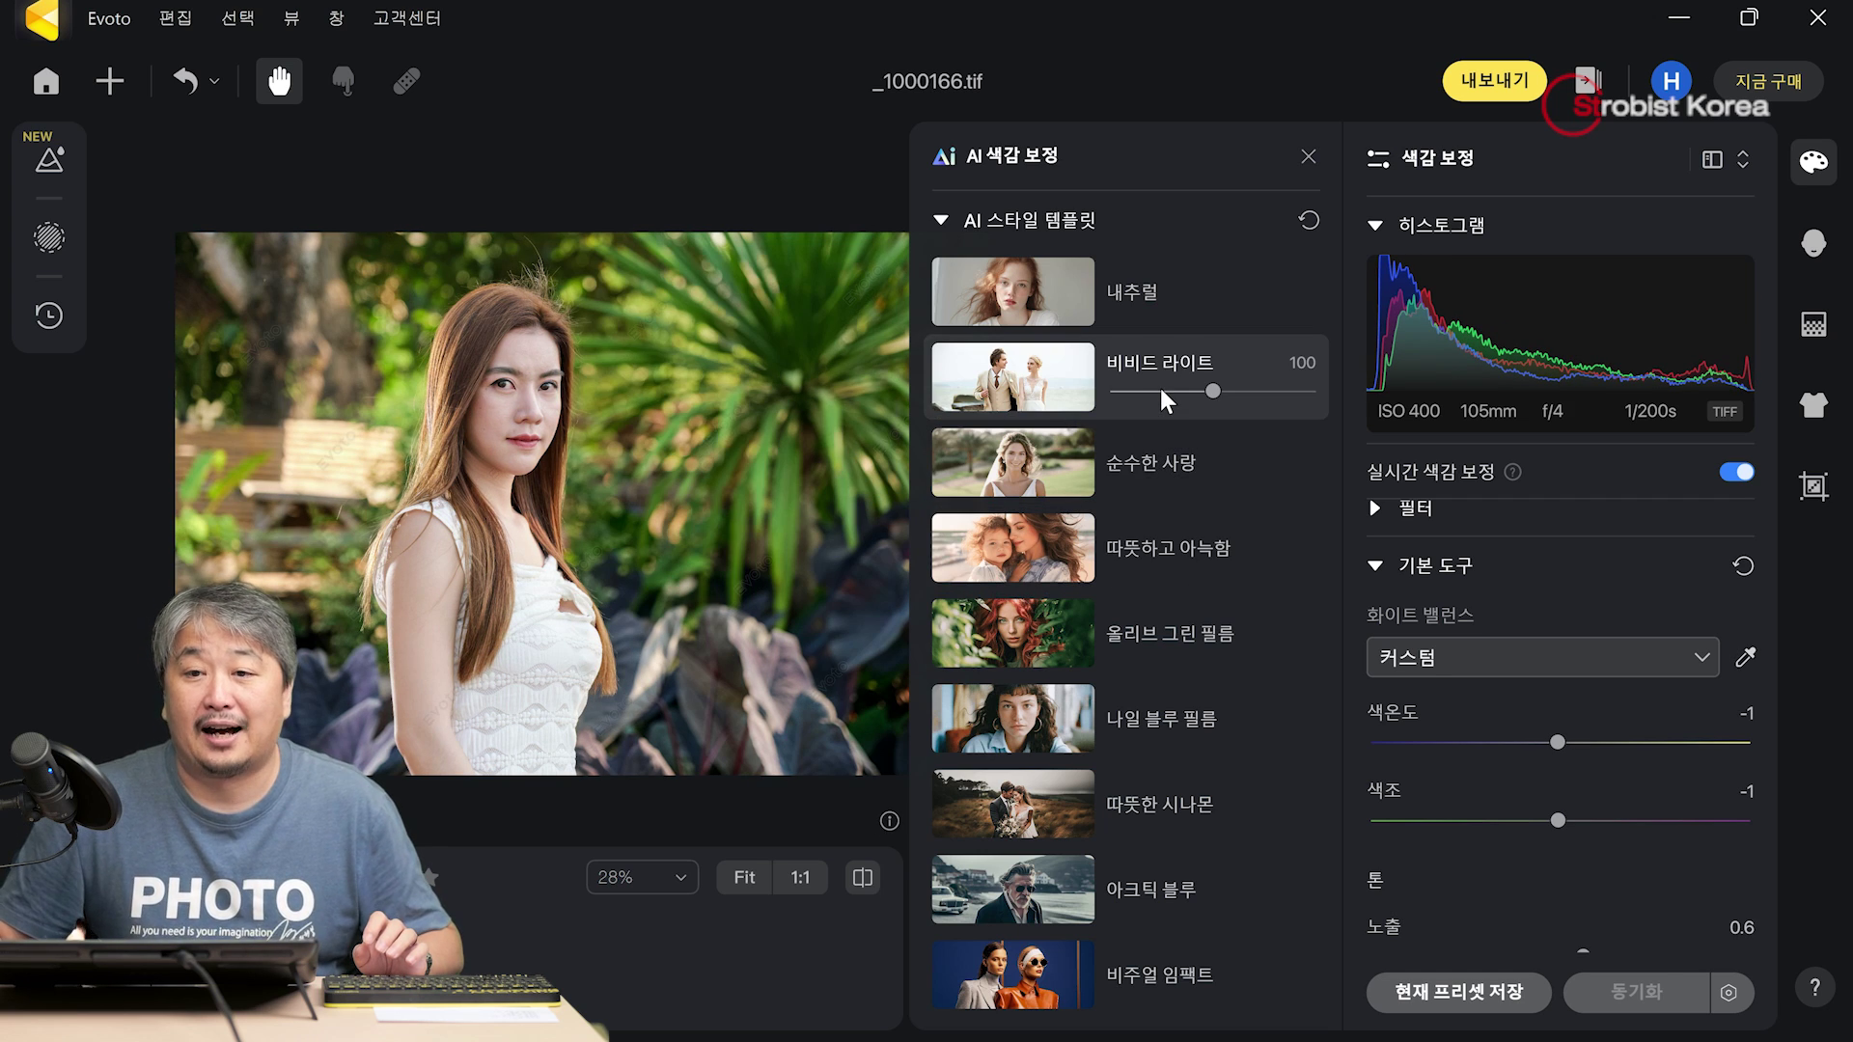
click(1308, 153)
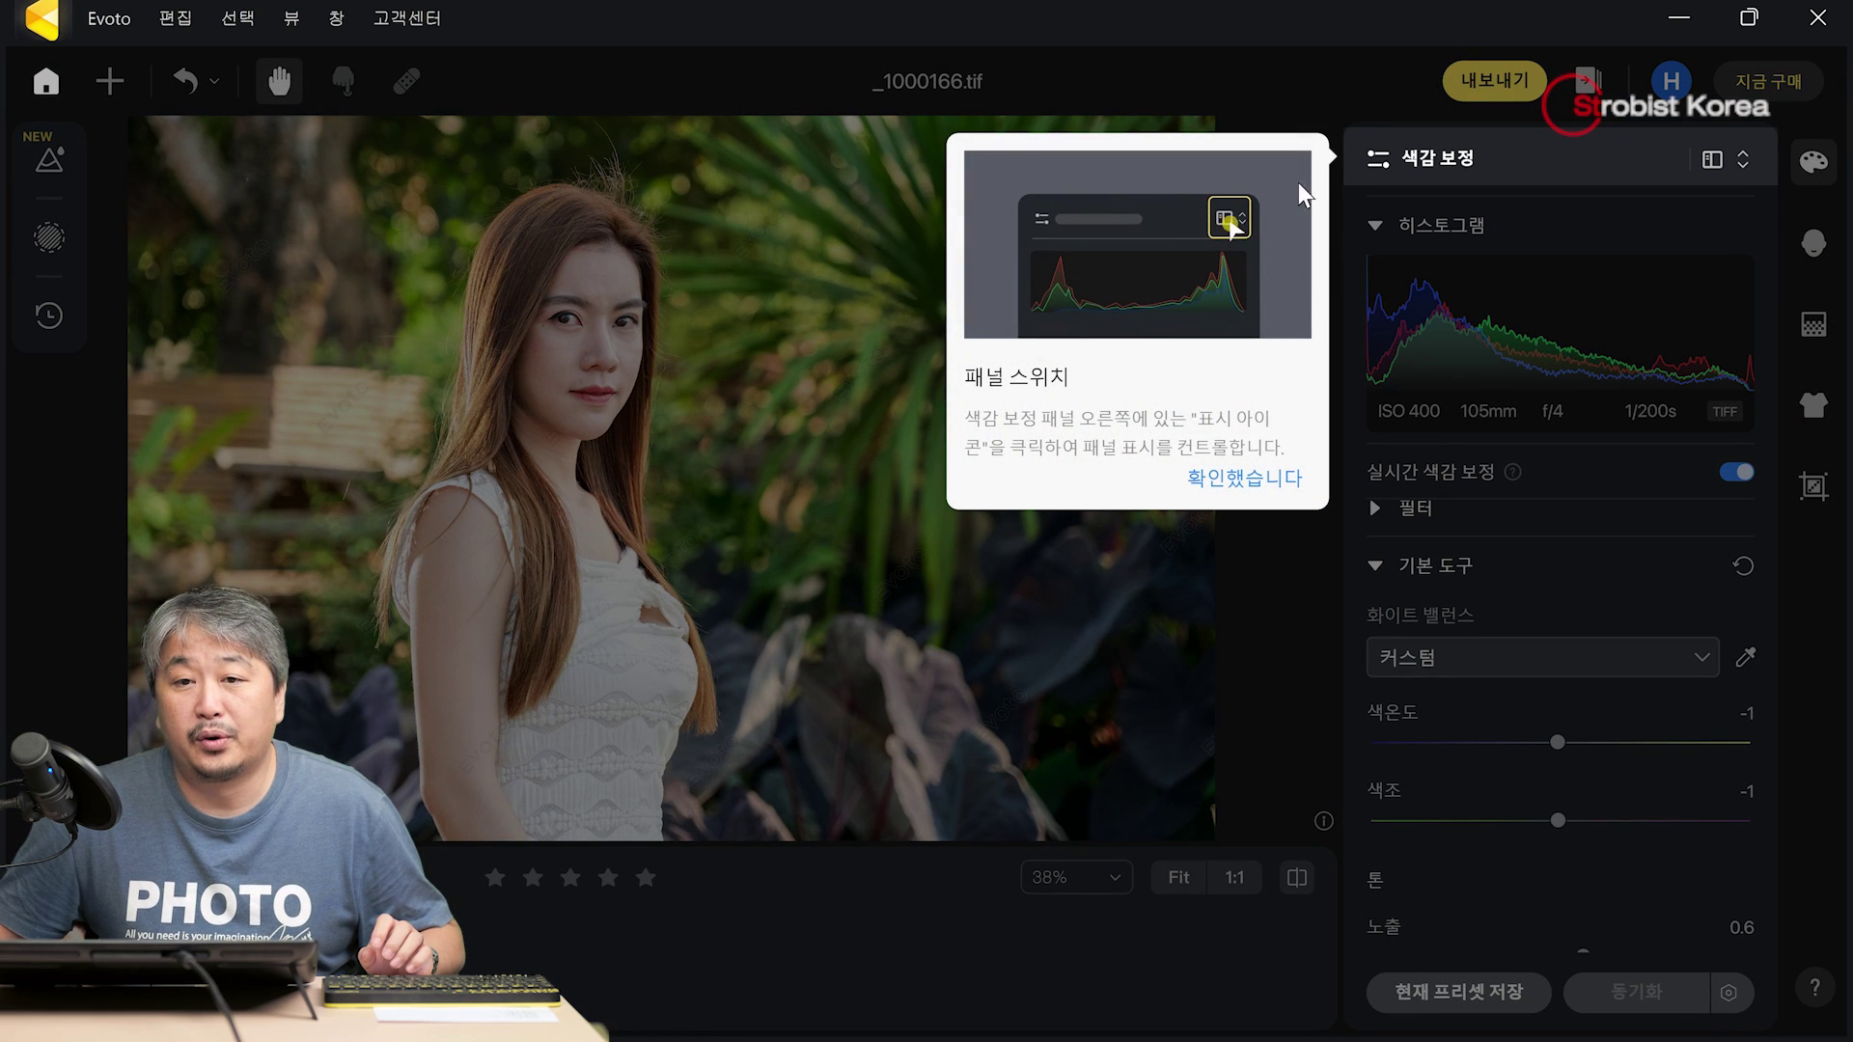
click(1244, 478)
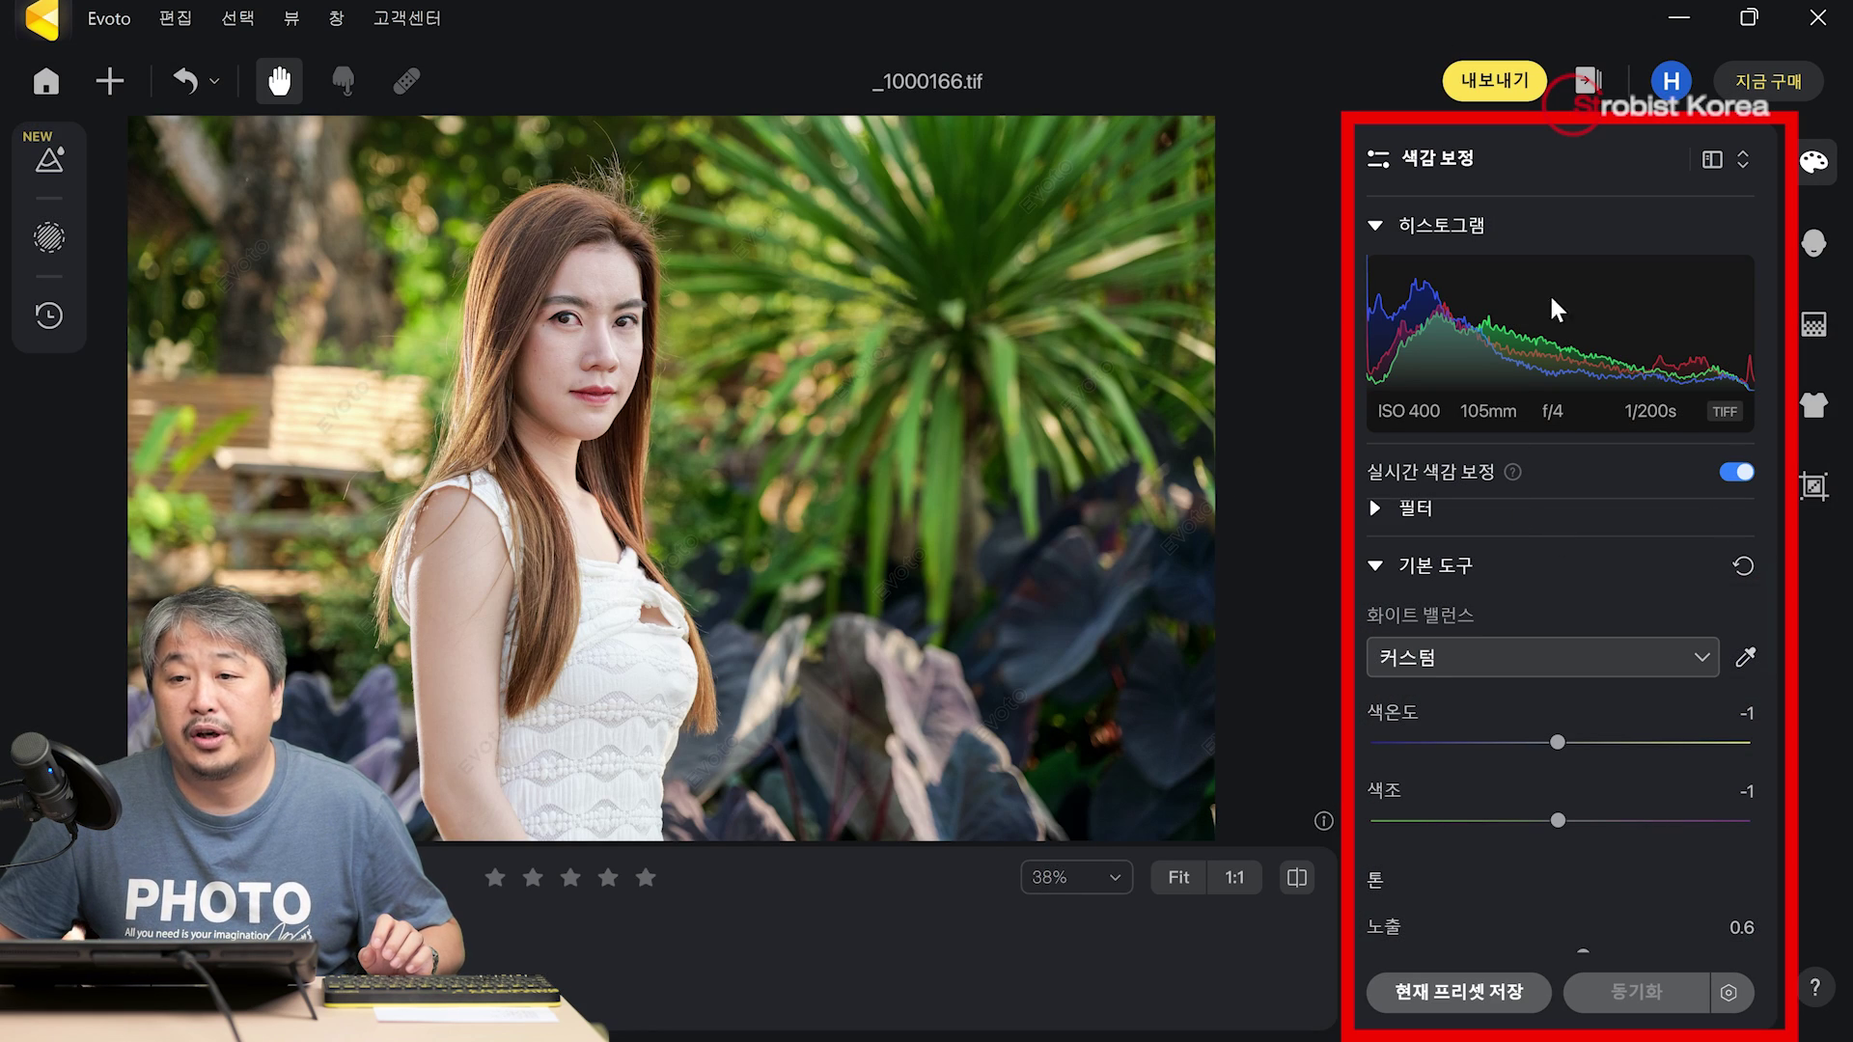
- Switch to portrait retouching (인물 사진 보정) and set stray hair removal (잔머리 제거) to 82 for the woman's hair
scroll(1637, 508, down, 8)
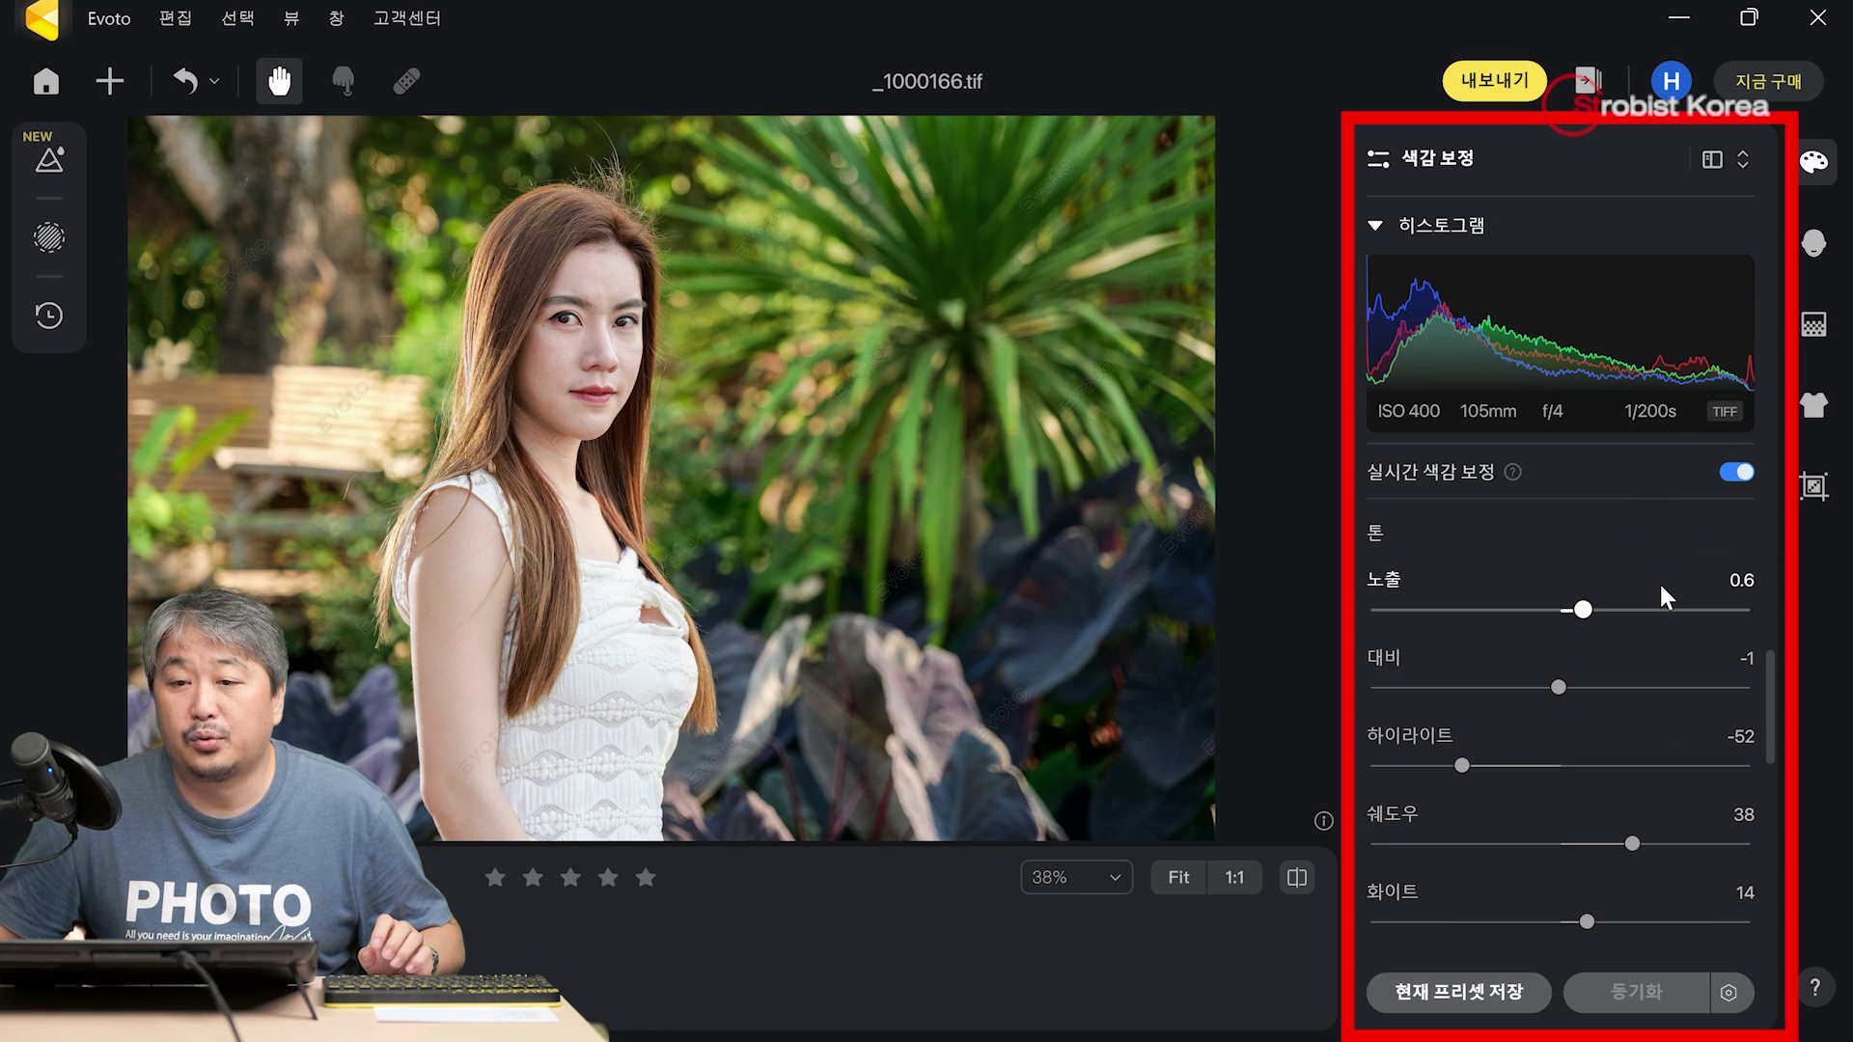
scroll(1660, 579, down, 5)
scroll(1660, 579, up, 15)
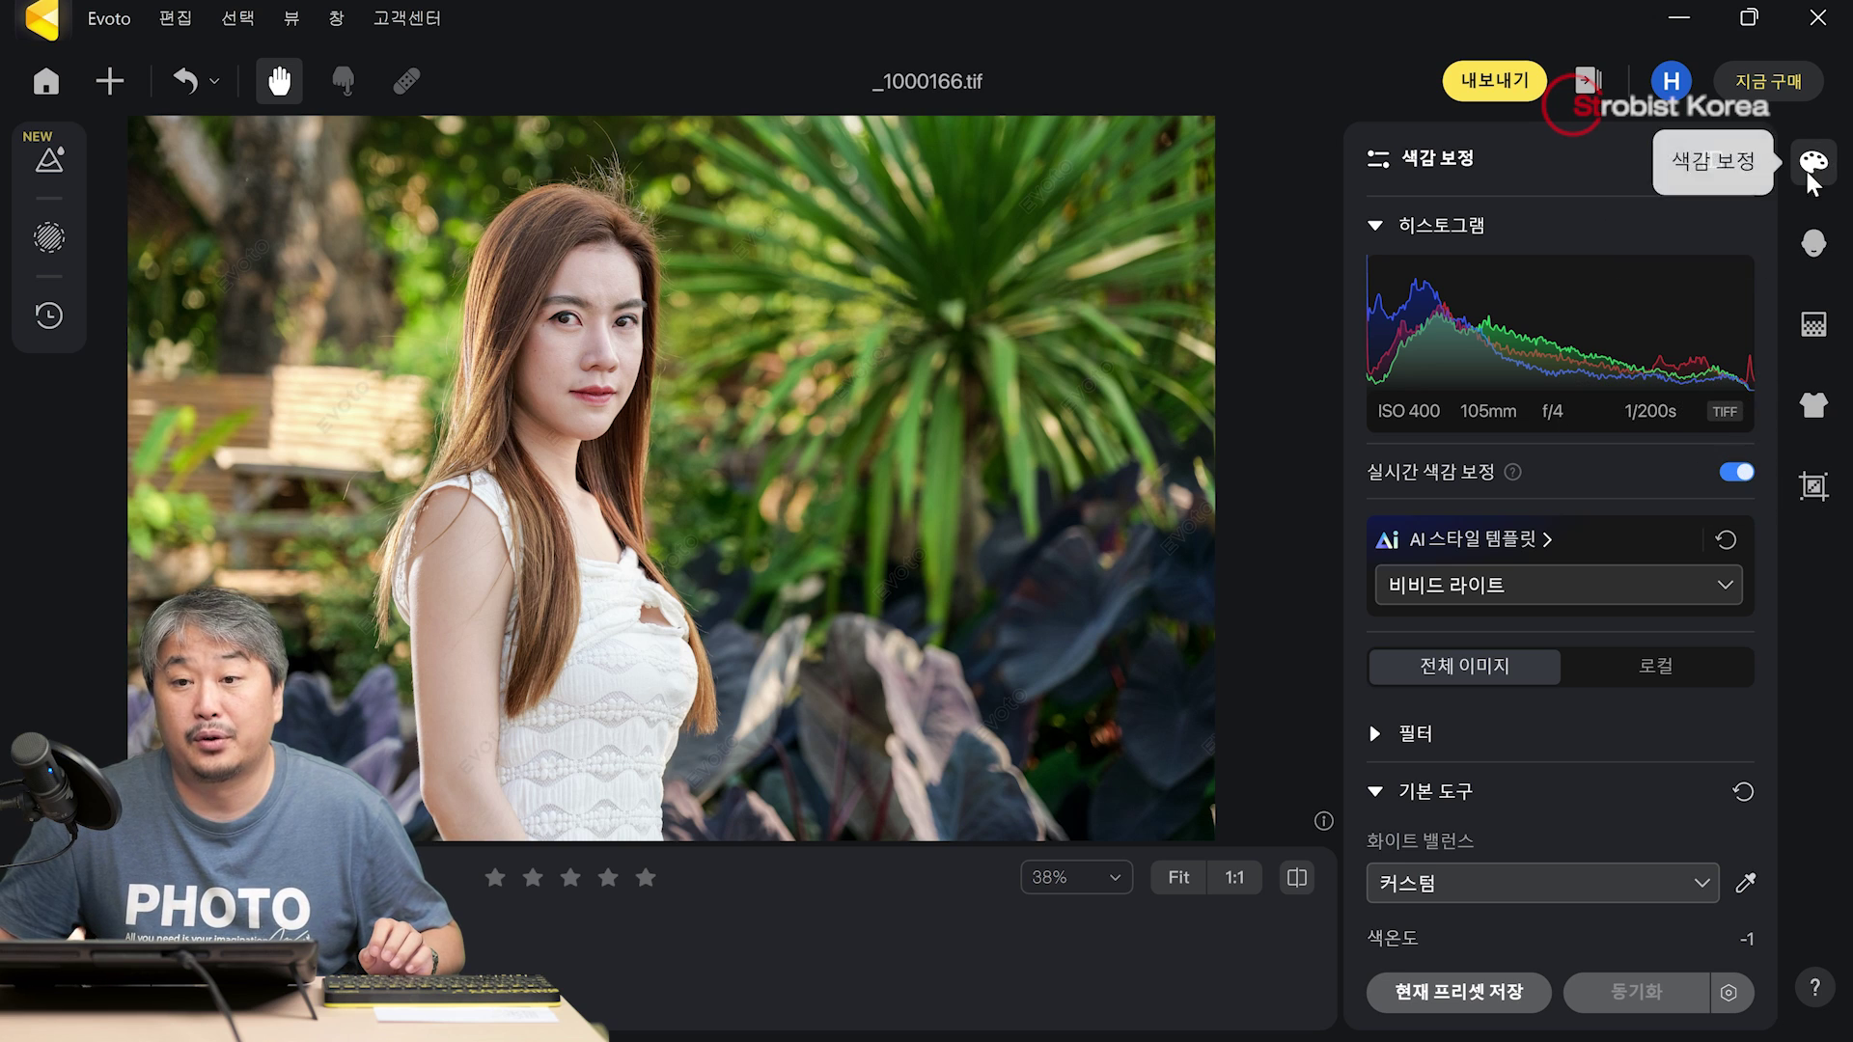
click(1816, 245)
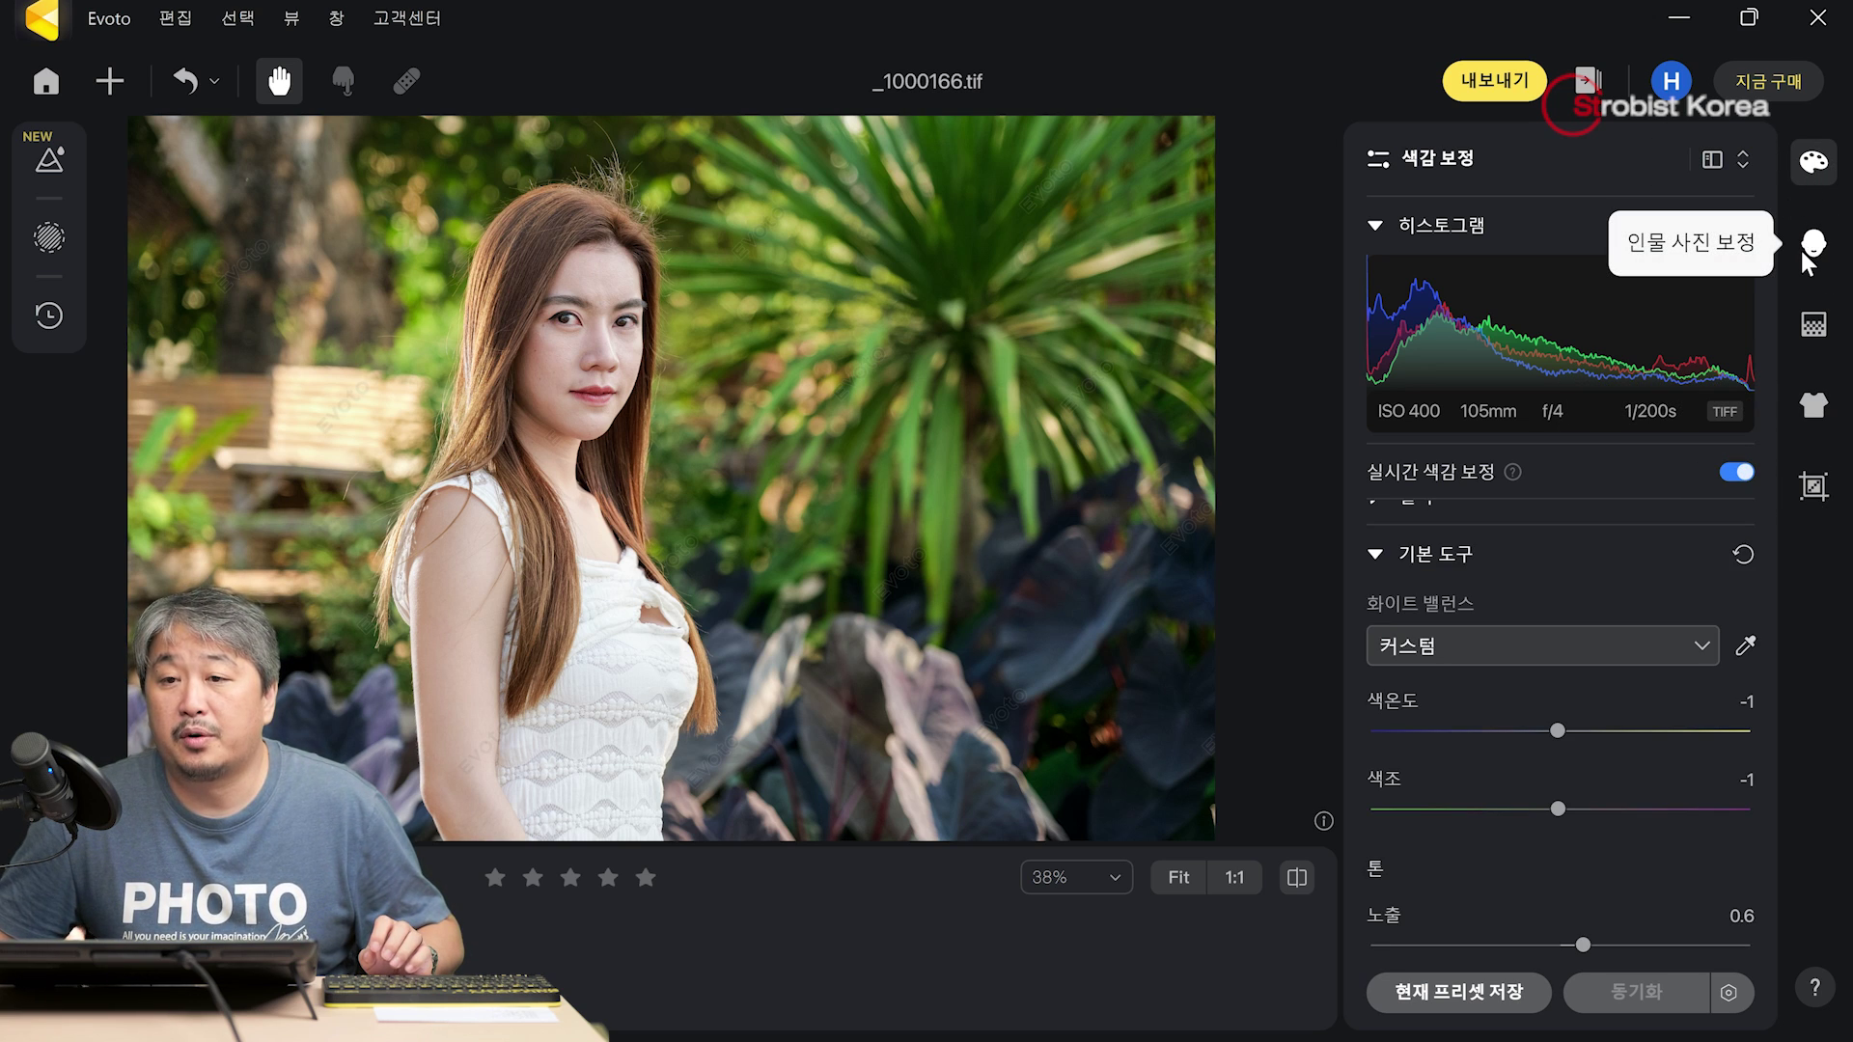
click(1805, 253)
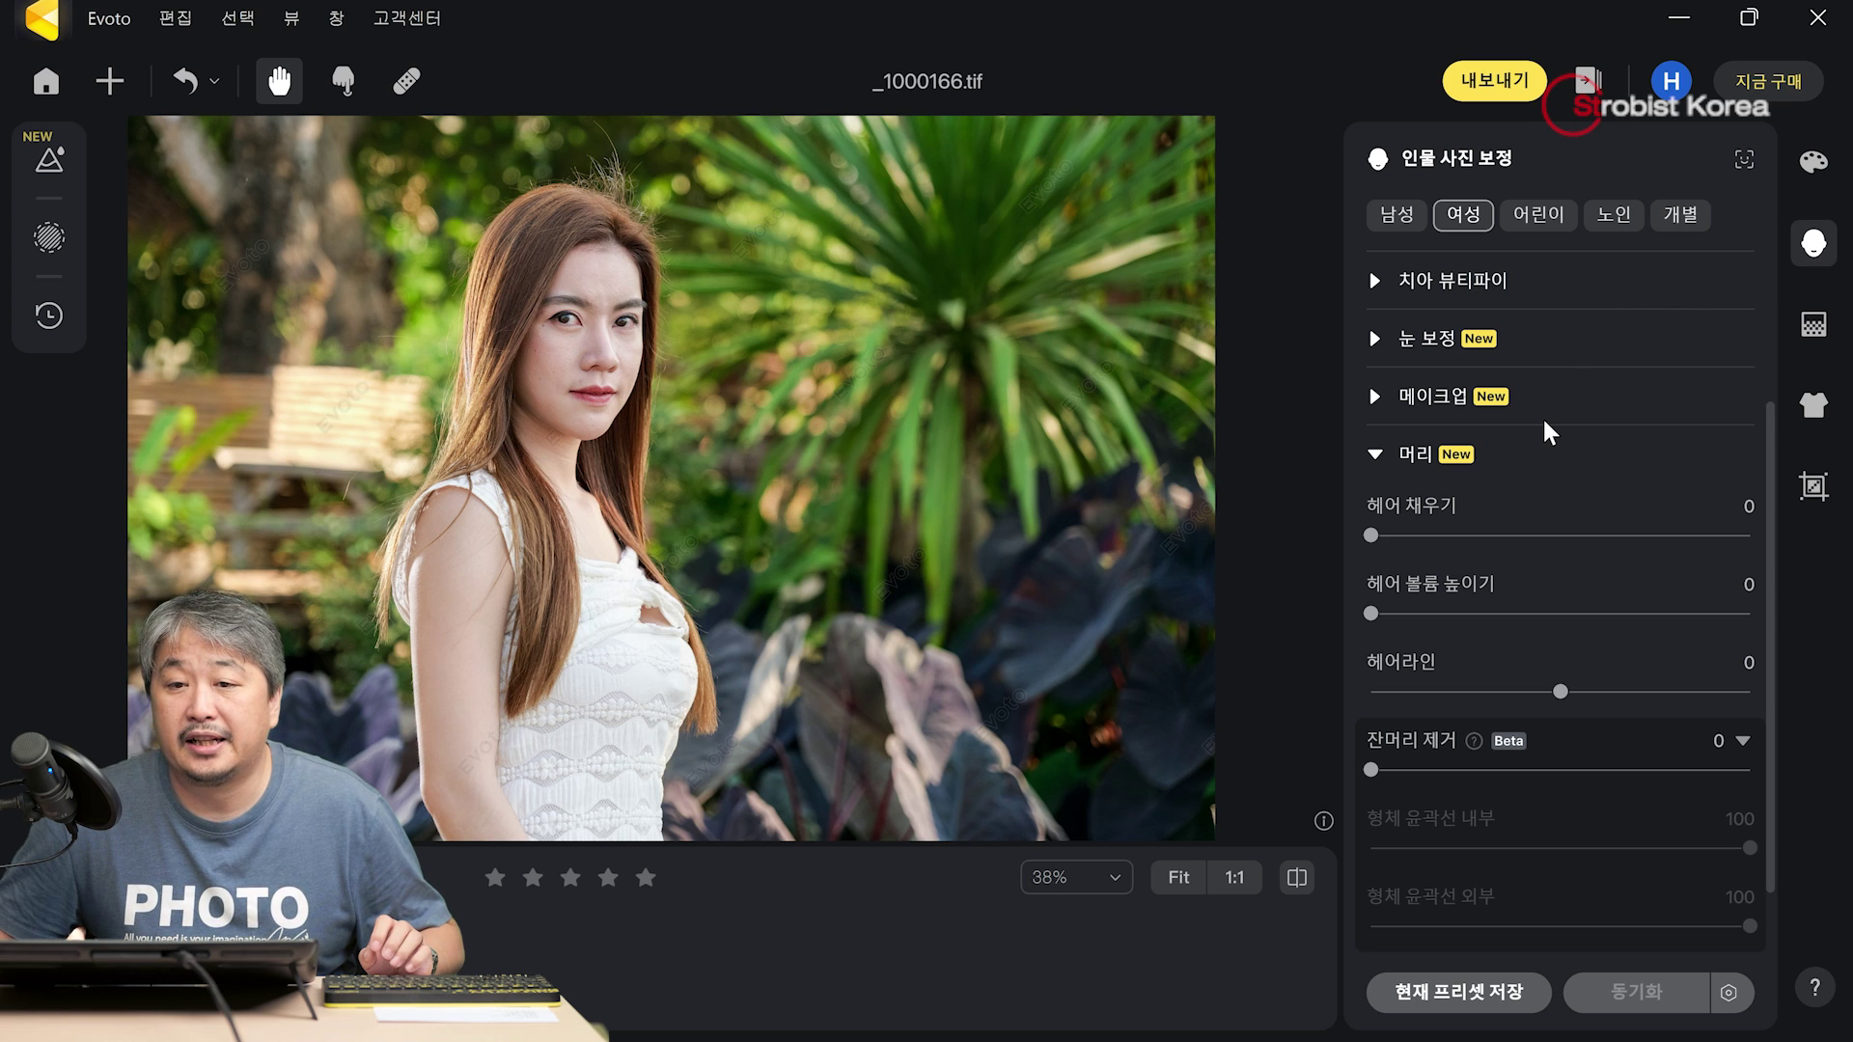
scroll(1509, 454, down, 1)
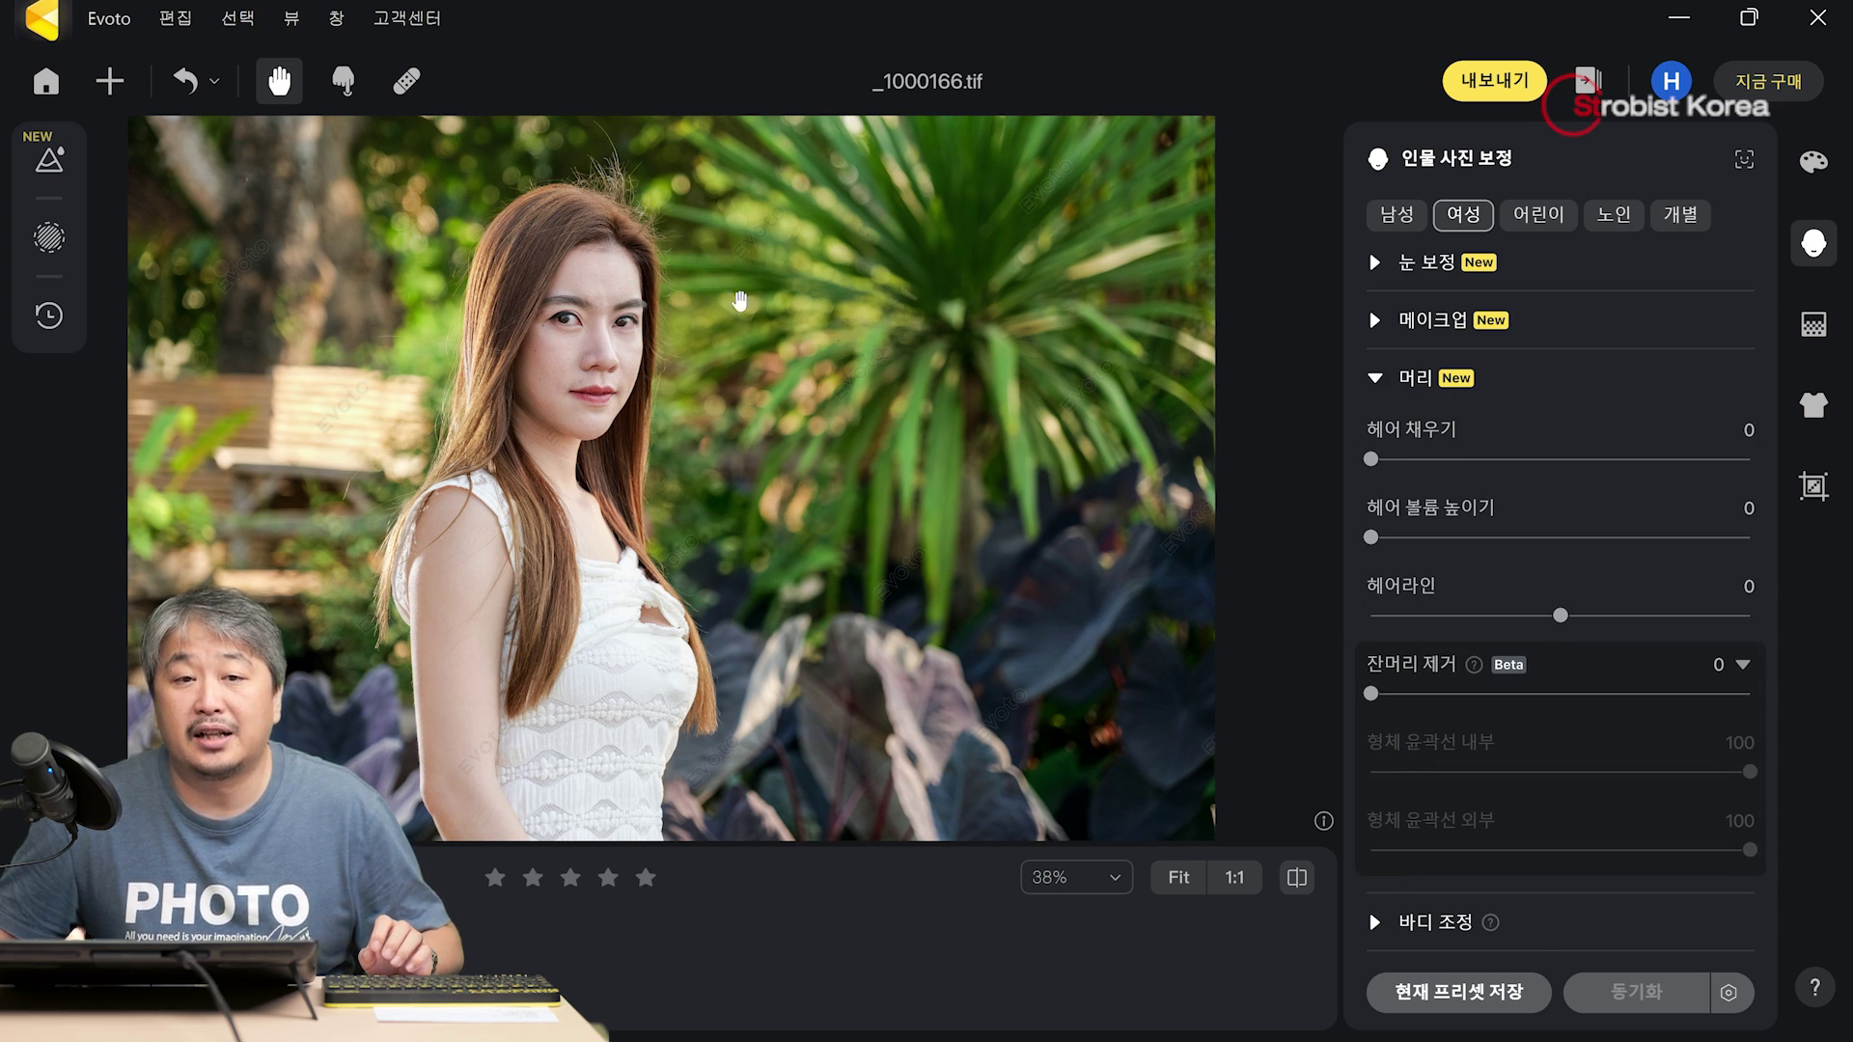
click(587, 275)
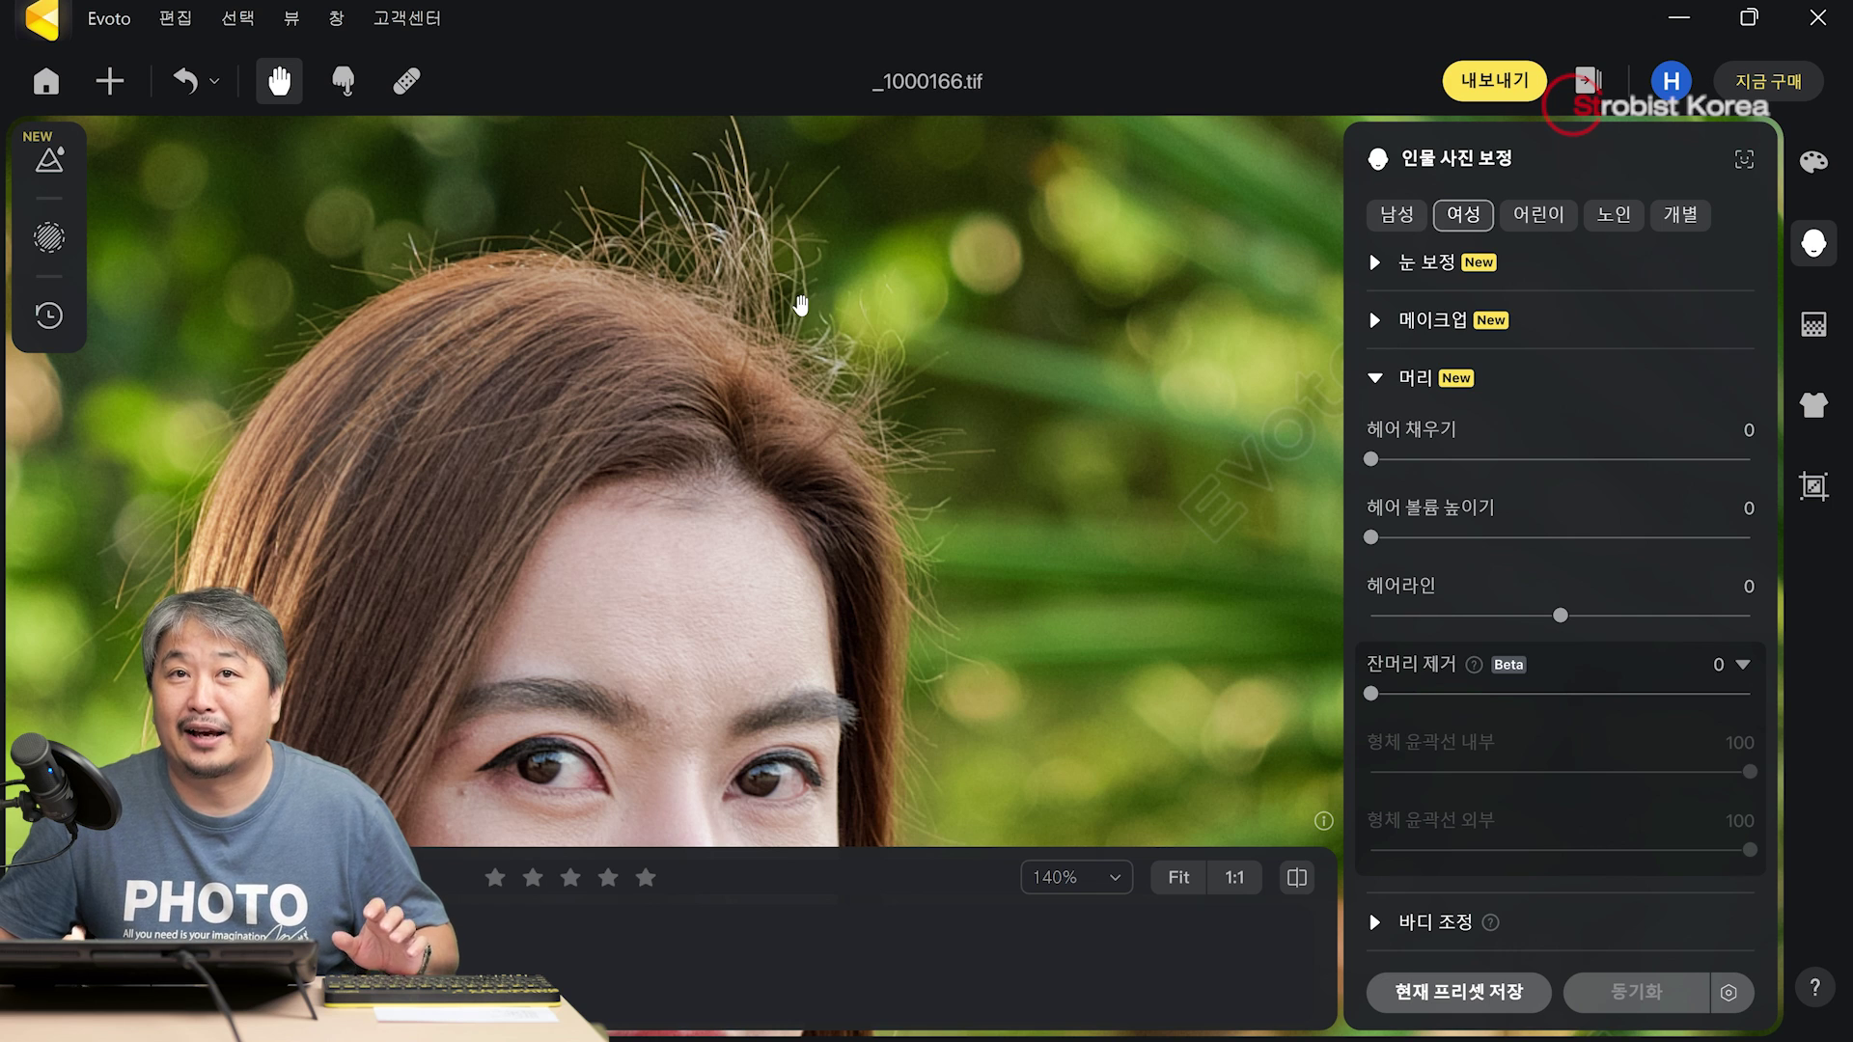
scroll(801, 311, down, 5)
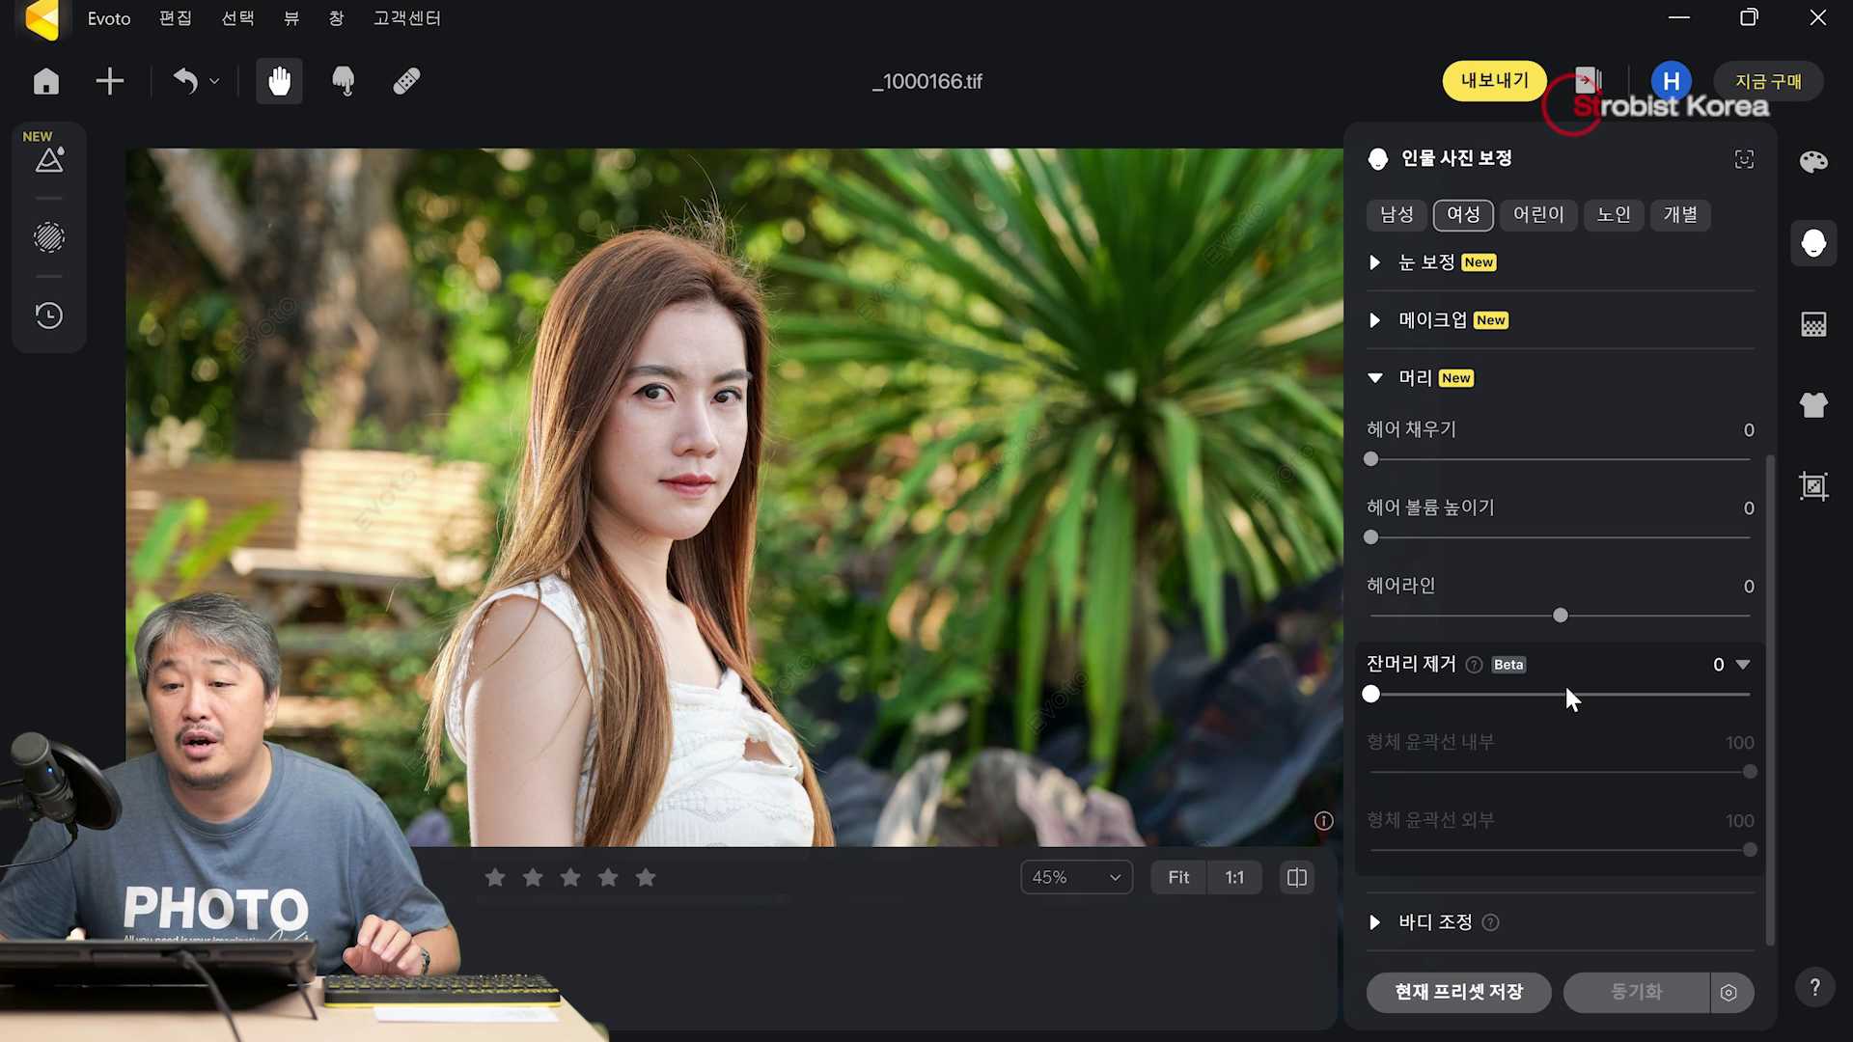
drag(1567, 688, 1684, 693)
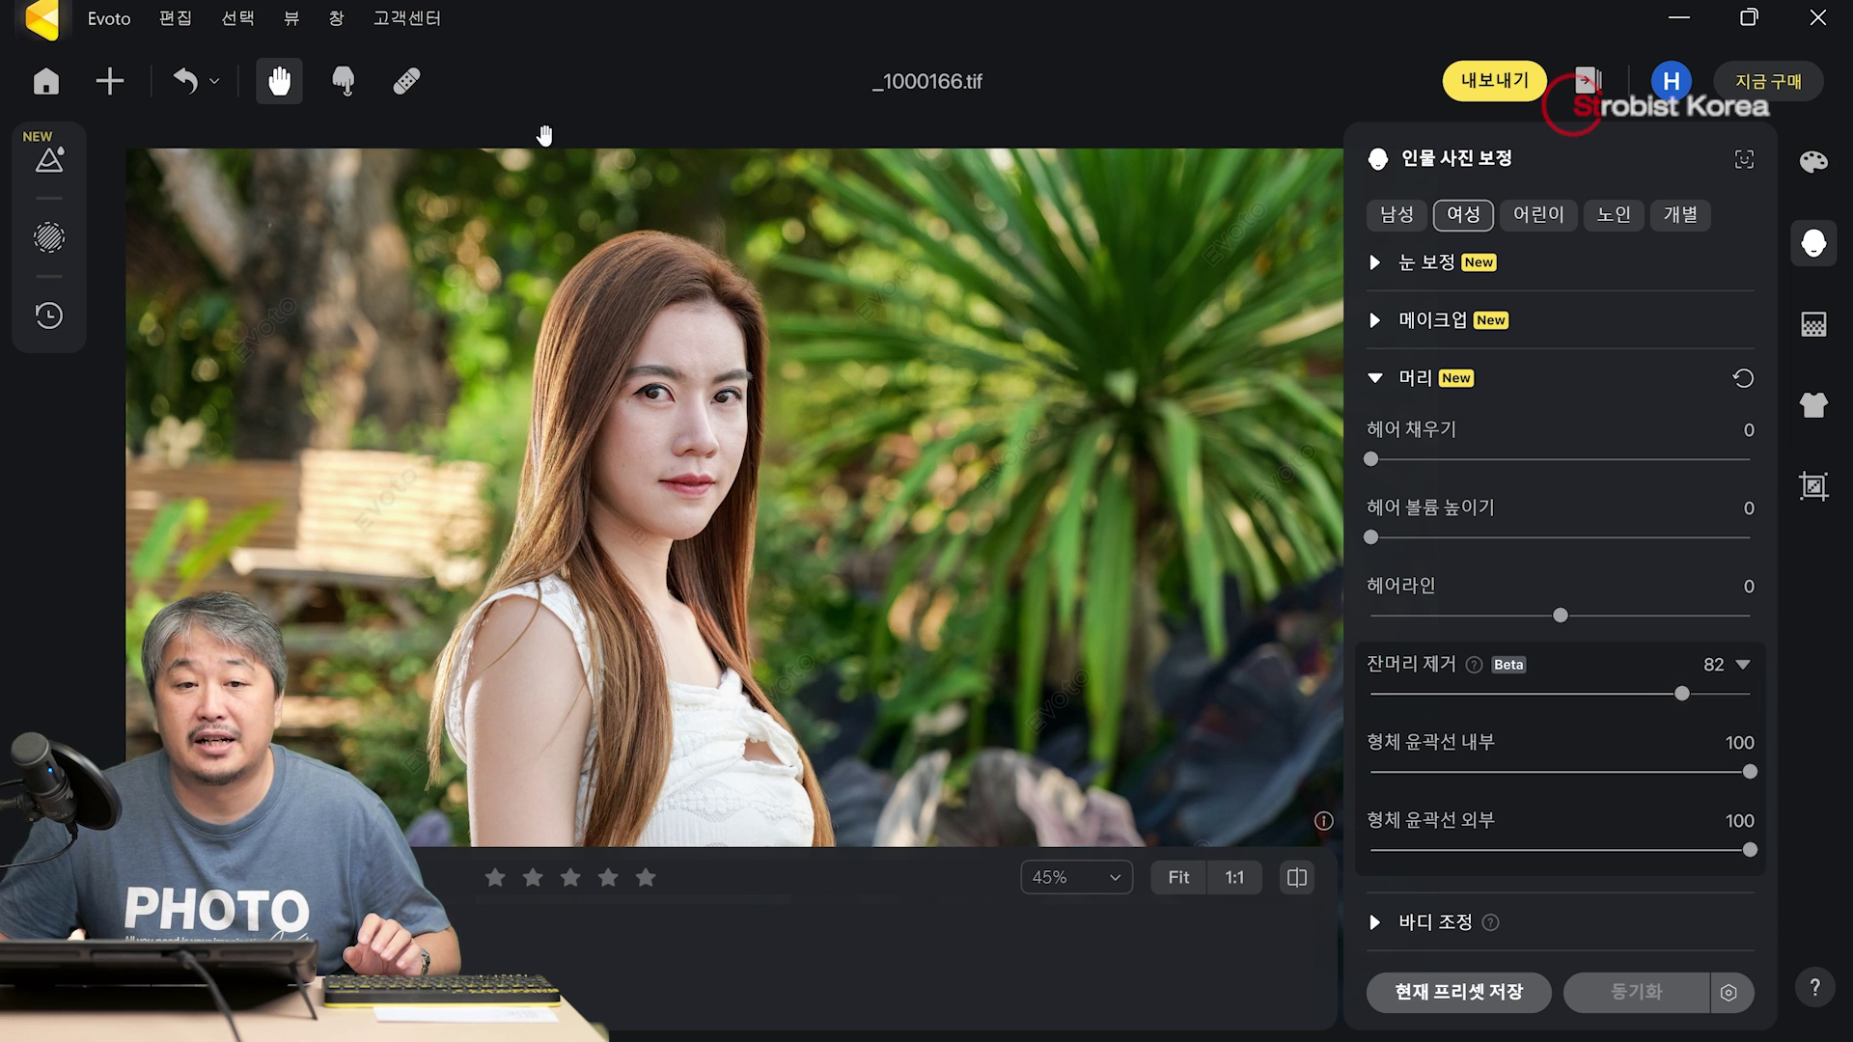
- Compare stray hair removal inside the hair outline by setting 형체 윤곽선 내부 to 0 and back to 100
scroll(641, 282, up, 2)
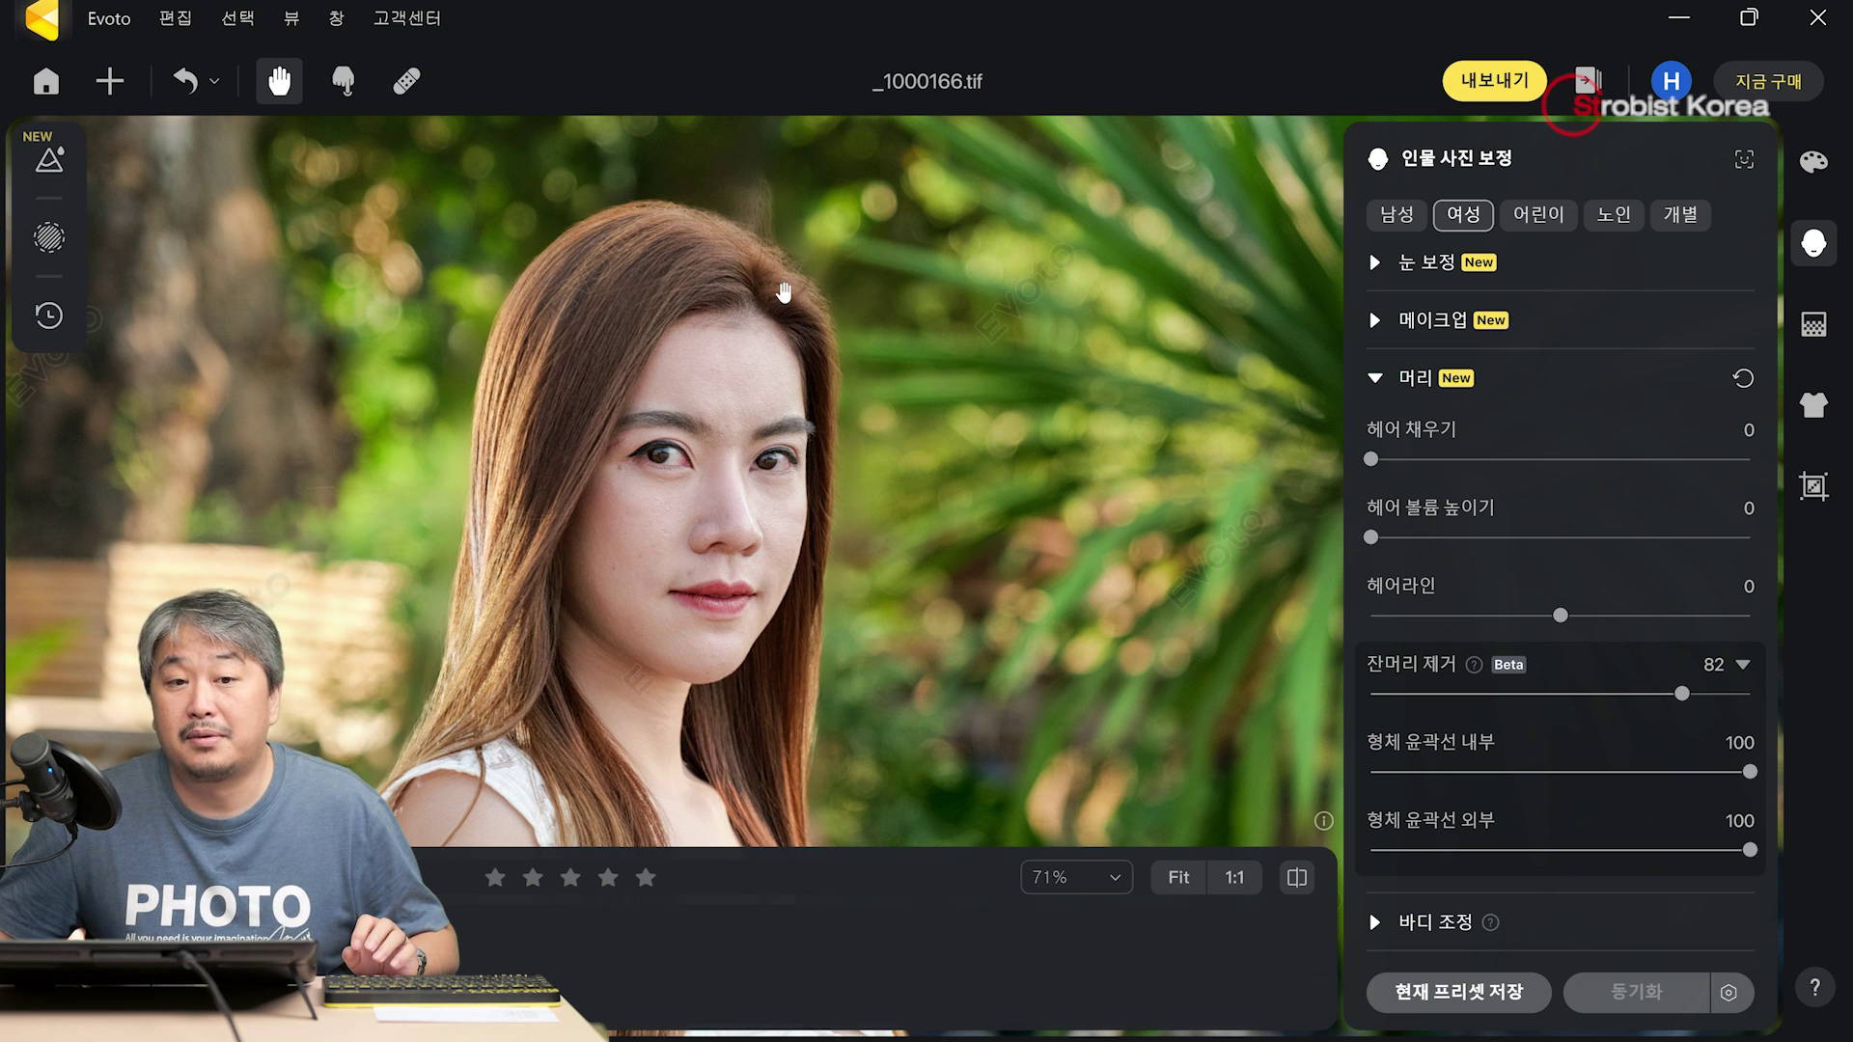
scroll(664, 300, up, 5)
drag(731, 284, 738, 359)
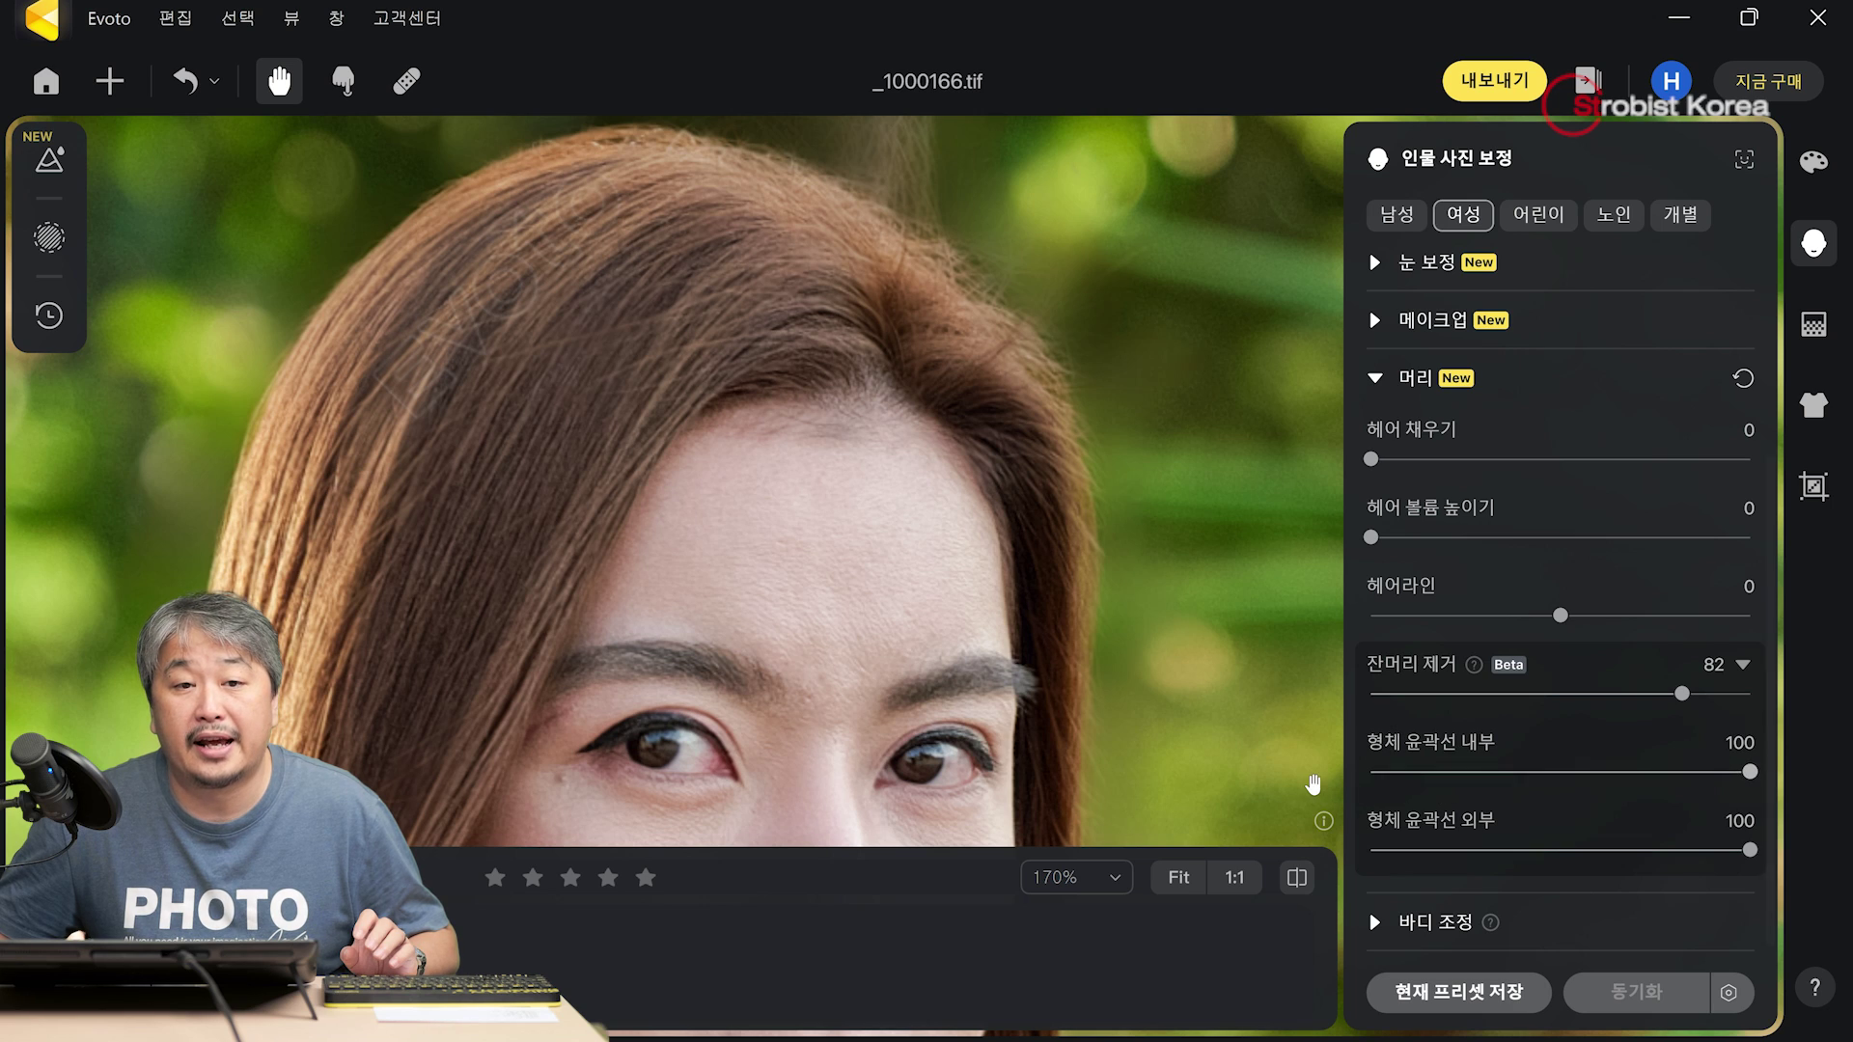
click(1374, 773)
drag(1376, 775, 1366, 775)
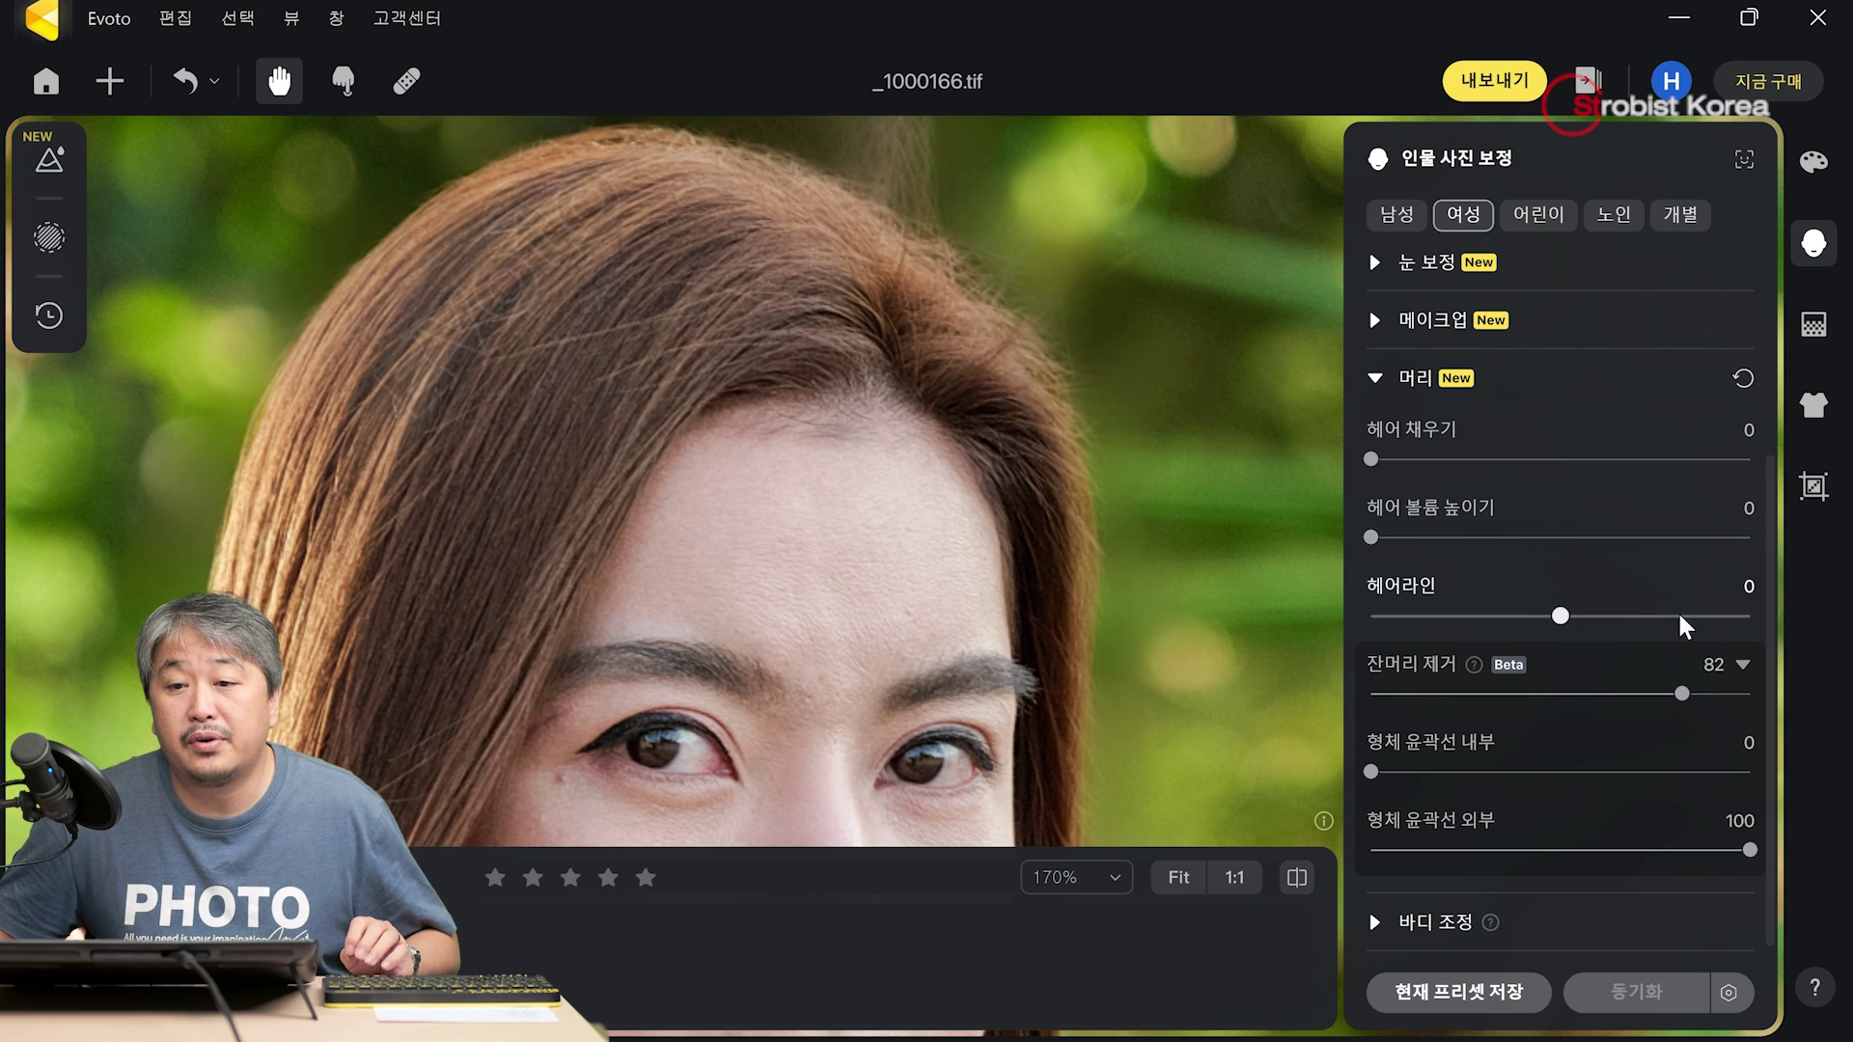
drag(1710, 768, 1776, 768)
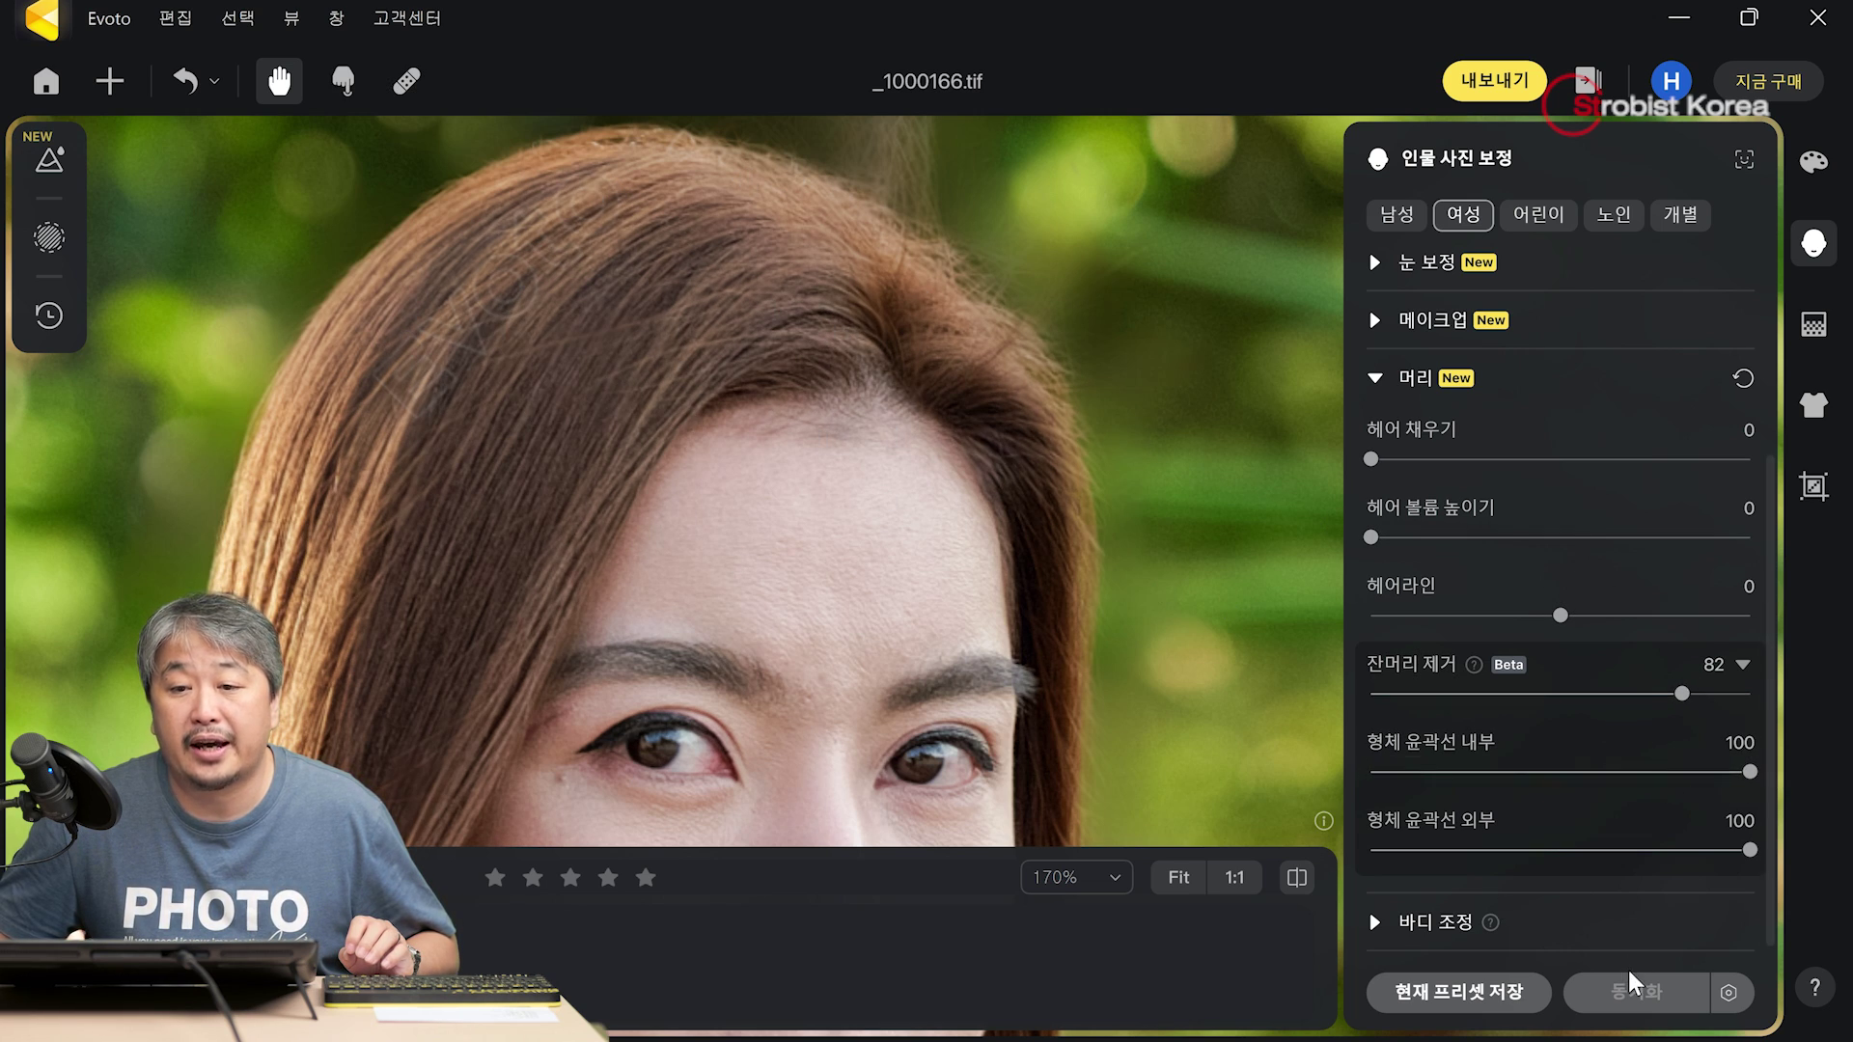
- Compare stray hair removal outside the hair outline by setting 형체 윤곽선 외부 to 0 and back to 100
drag(761, 364, 758, 514)
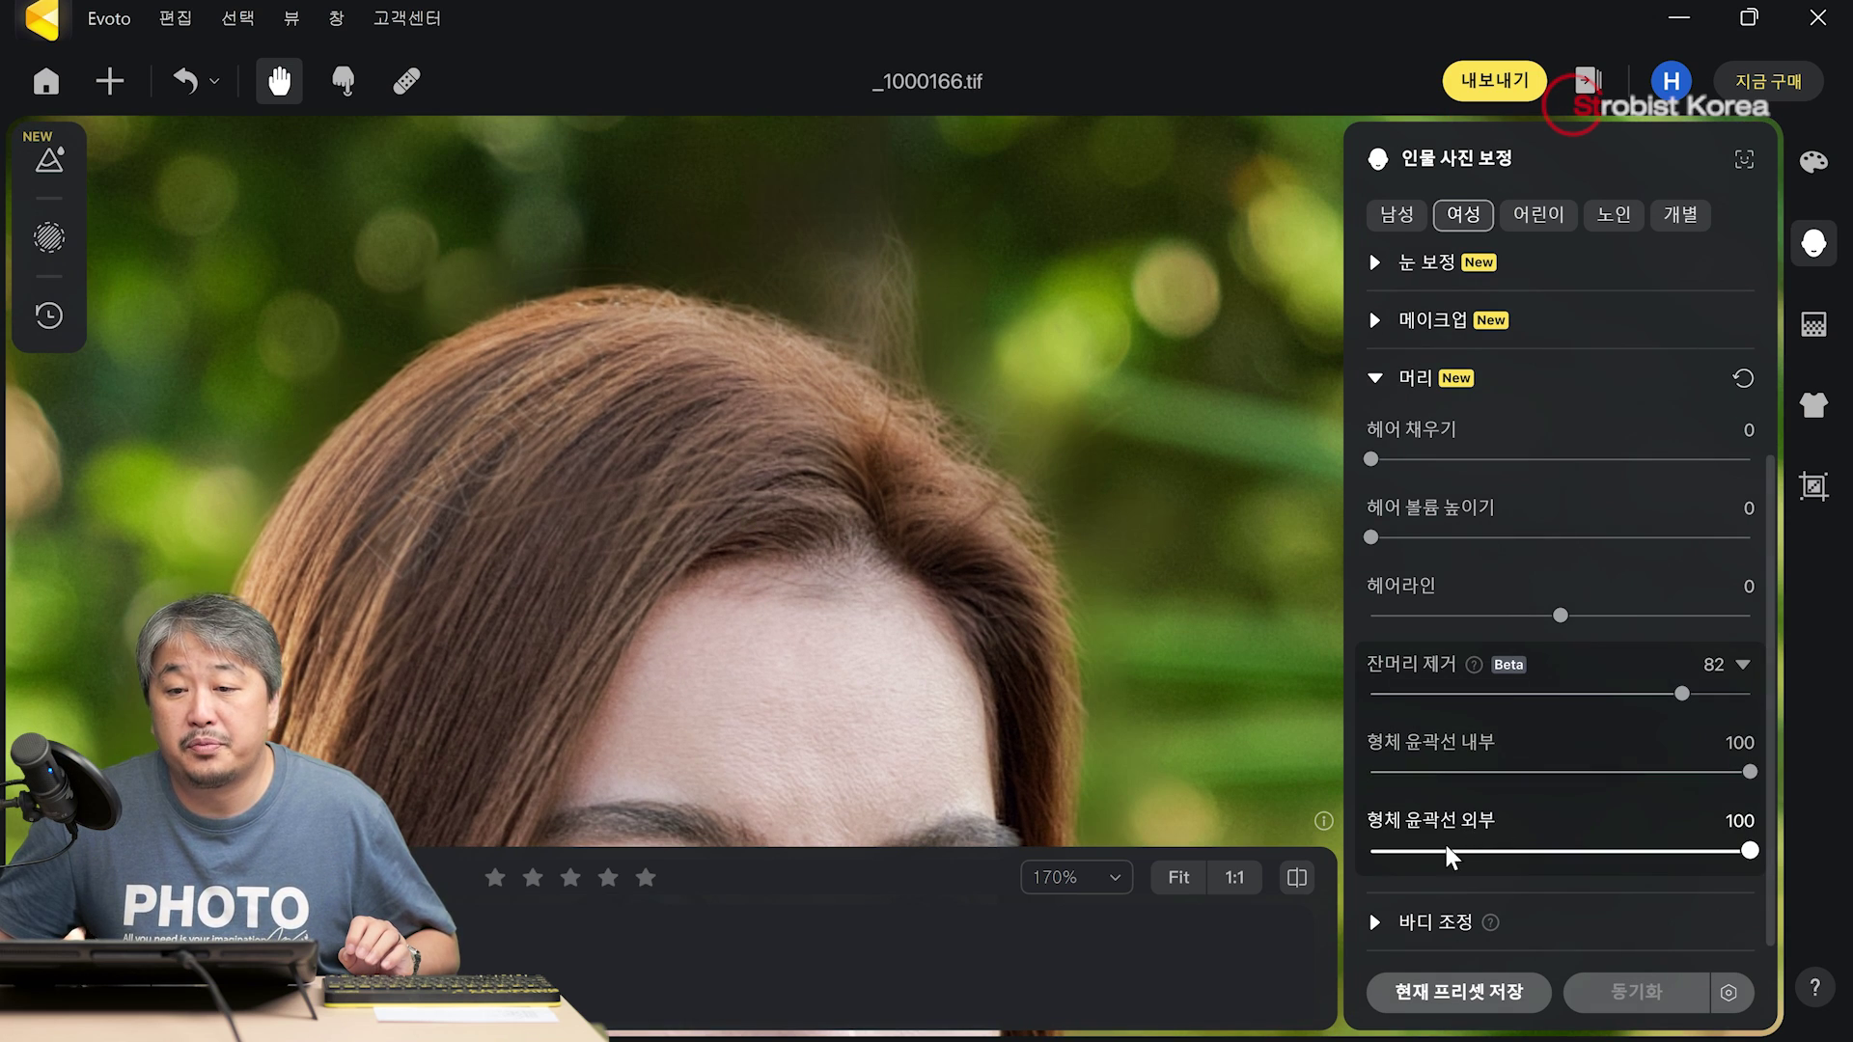
click(1371, 854)
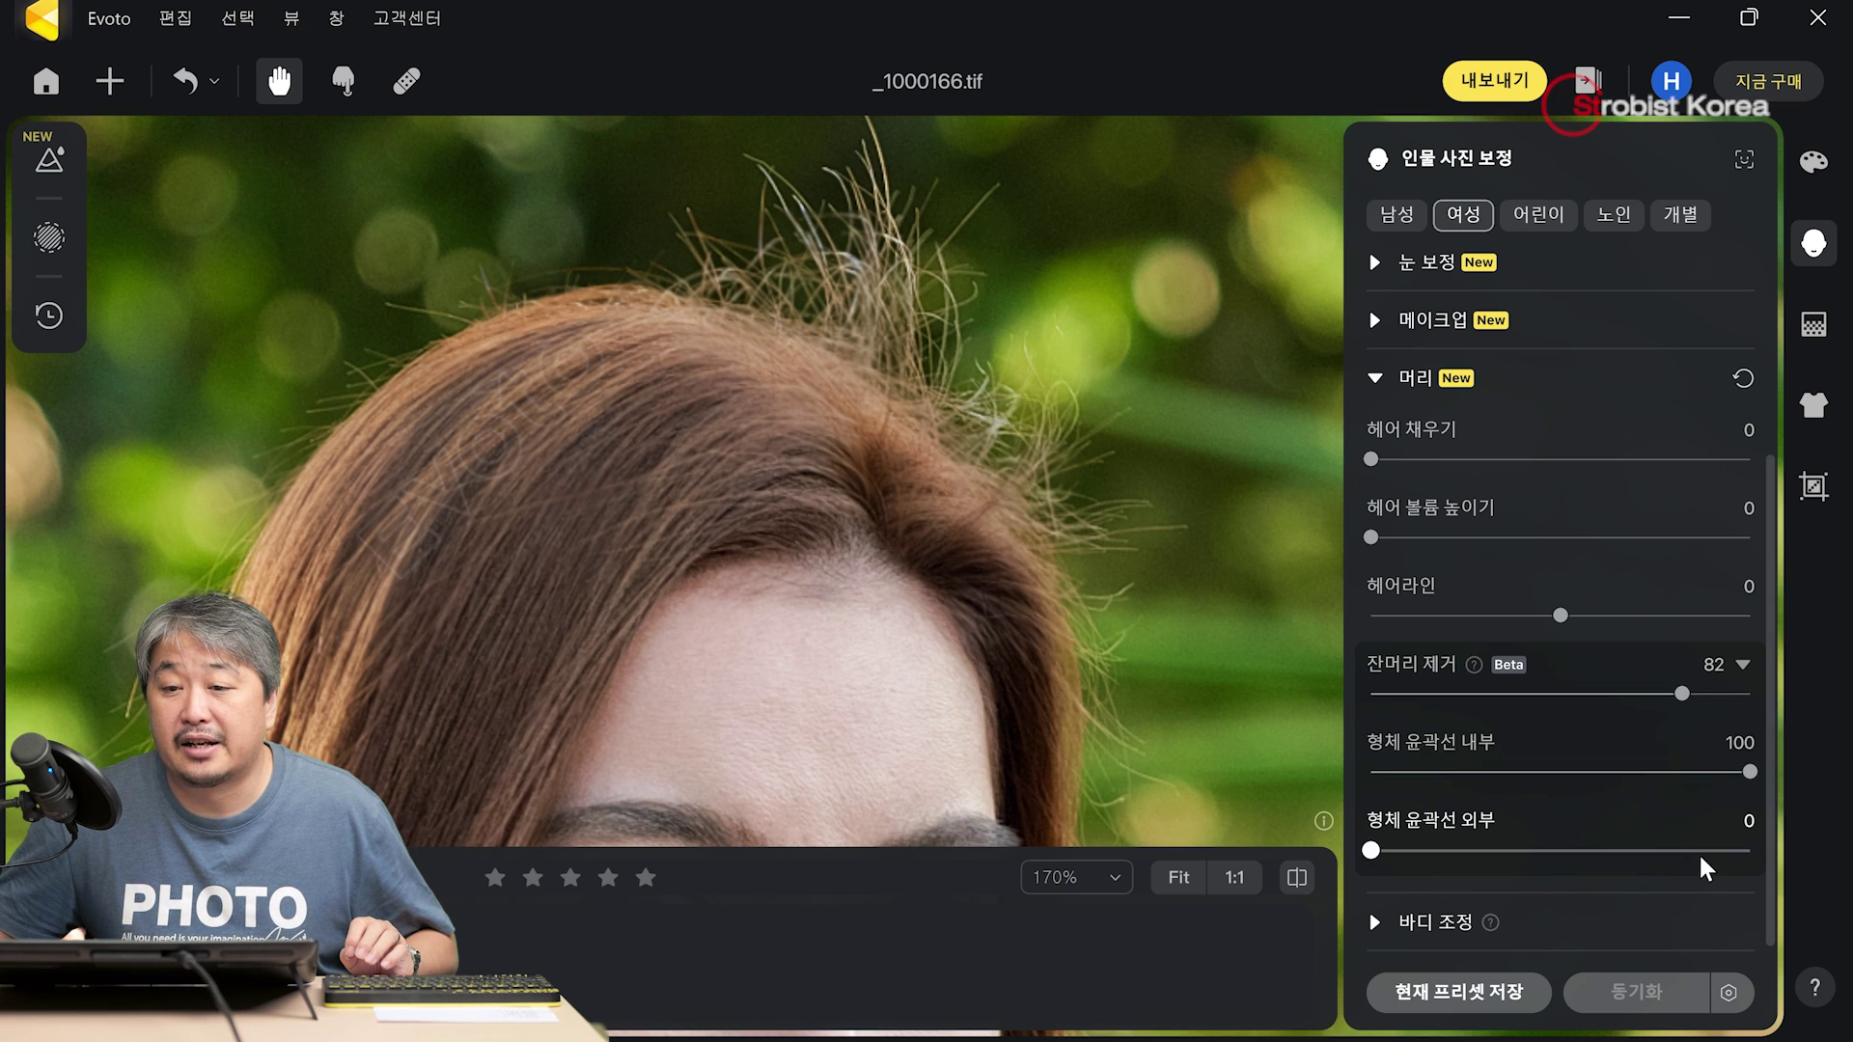
click(1745, 849)
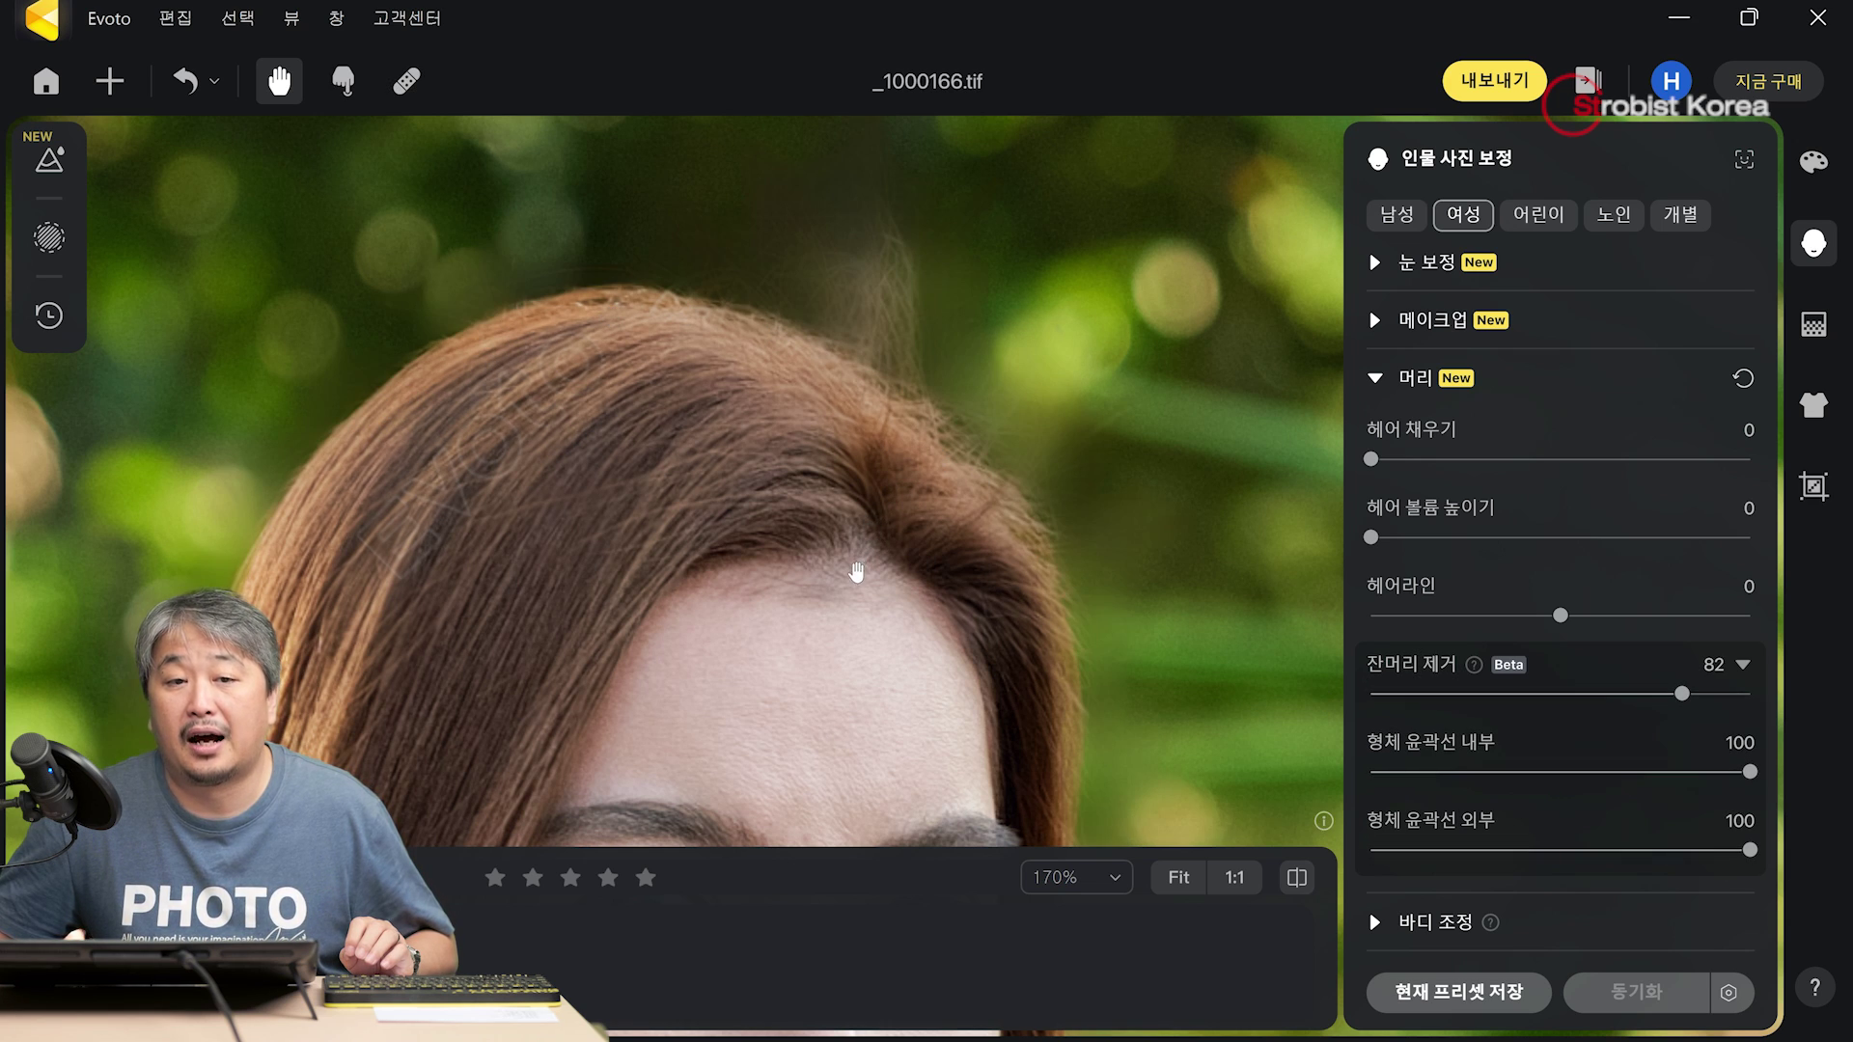
- In the skin defect remover (스킨 디펙트 리무버), try facial blemish and acne removal at 85, reset it, and set it to 98
drag(859, 632, 856, 480)
scroll(856, 479, down, 6)
drag(927, 622, 719, 439)
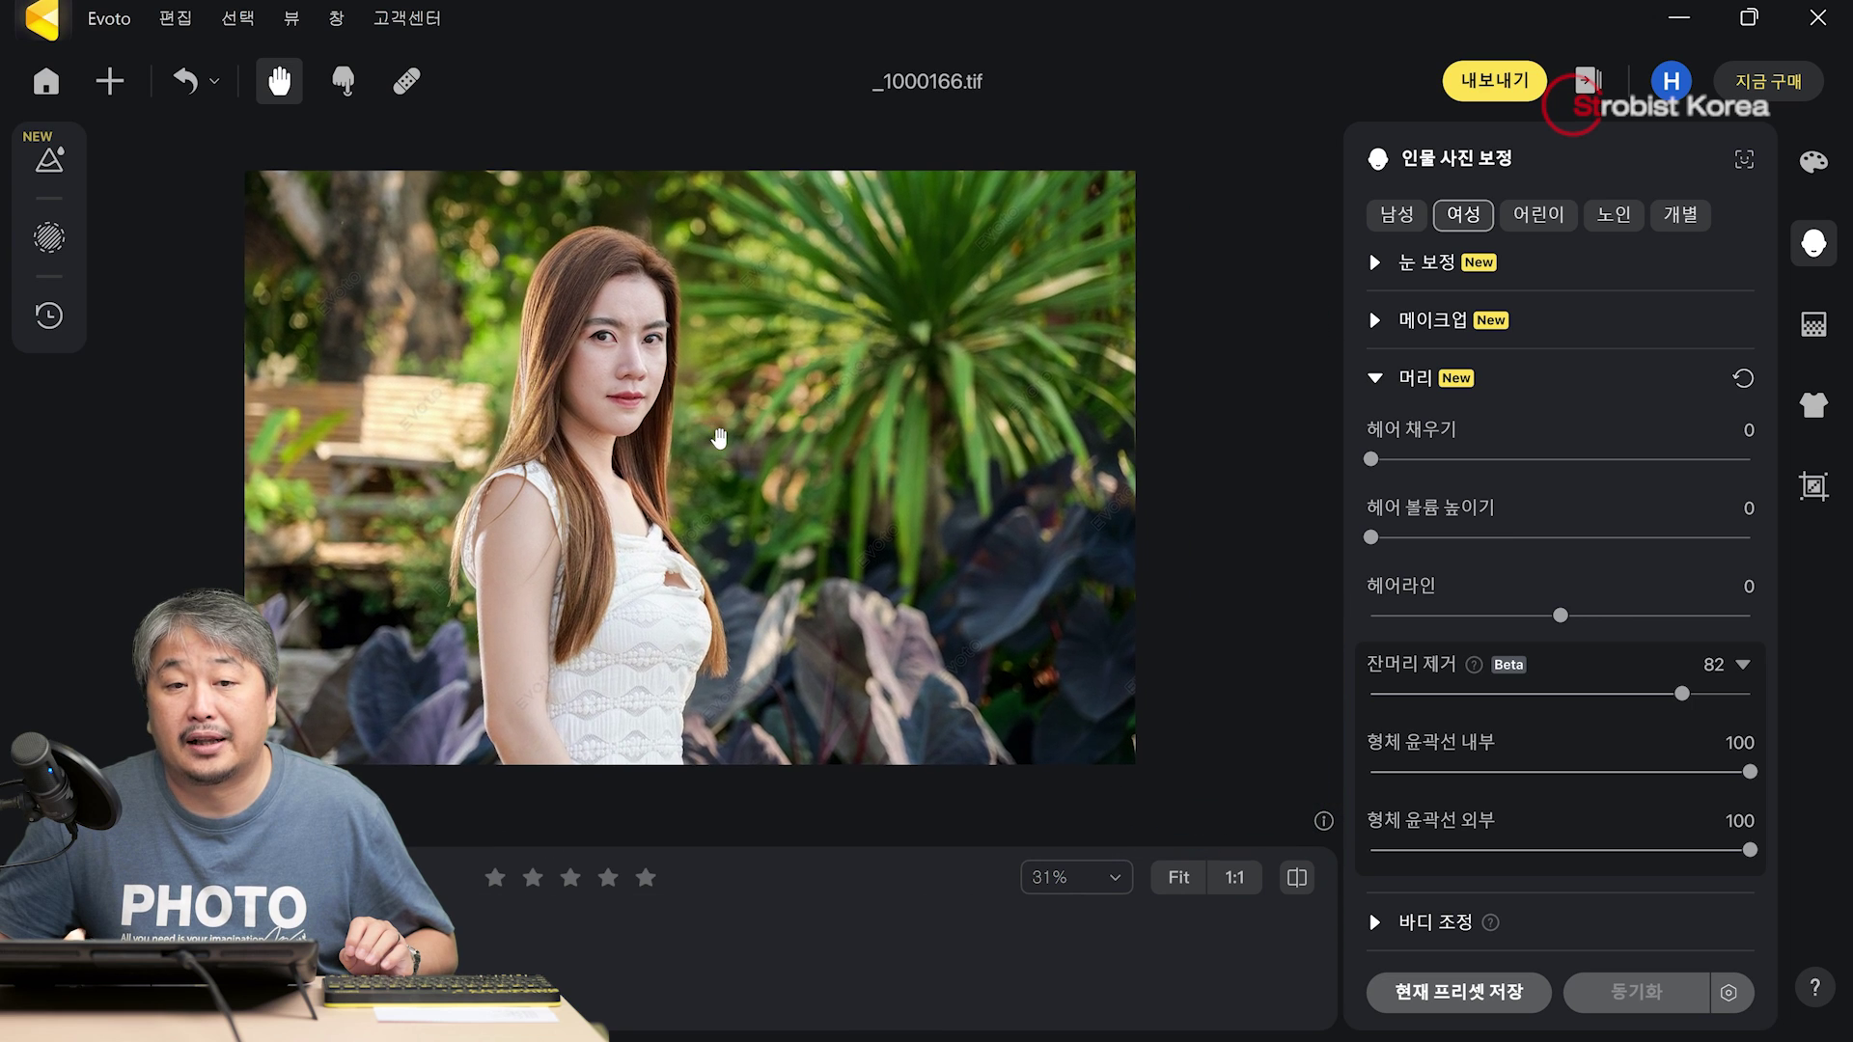
scroll(719, 440, up, 2)
drag(592, 397, 680, 449)
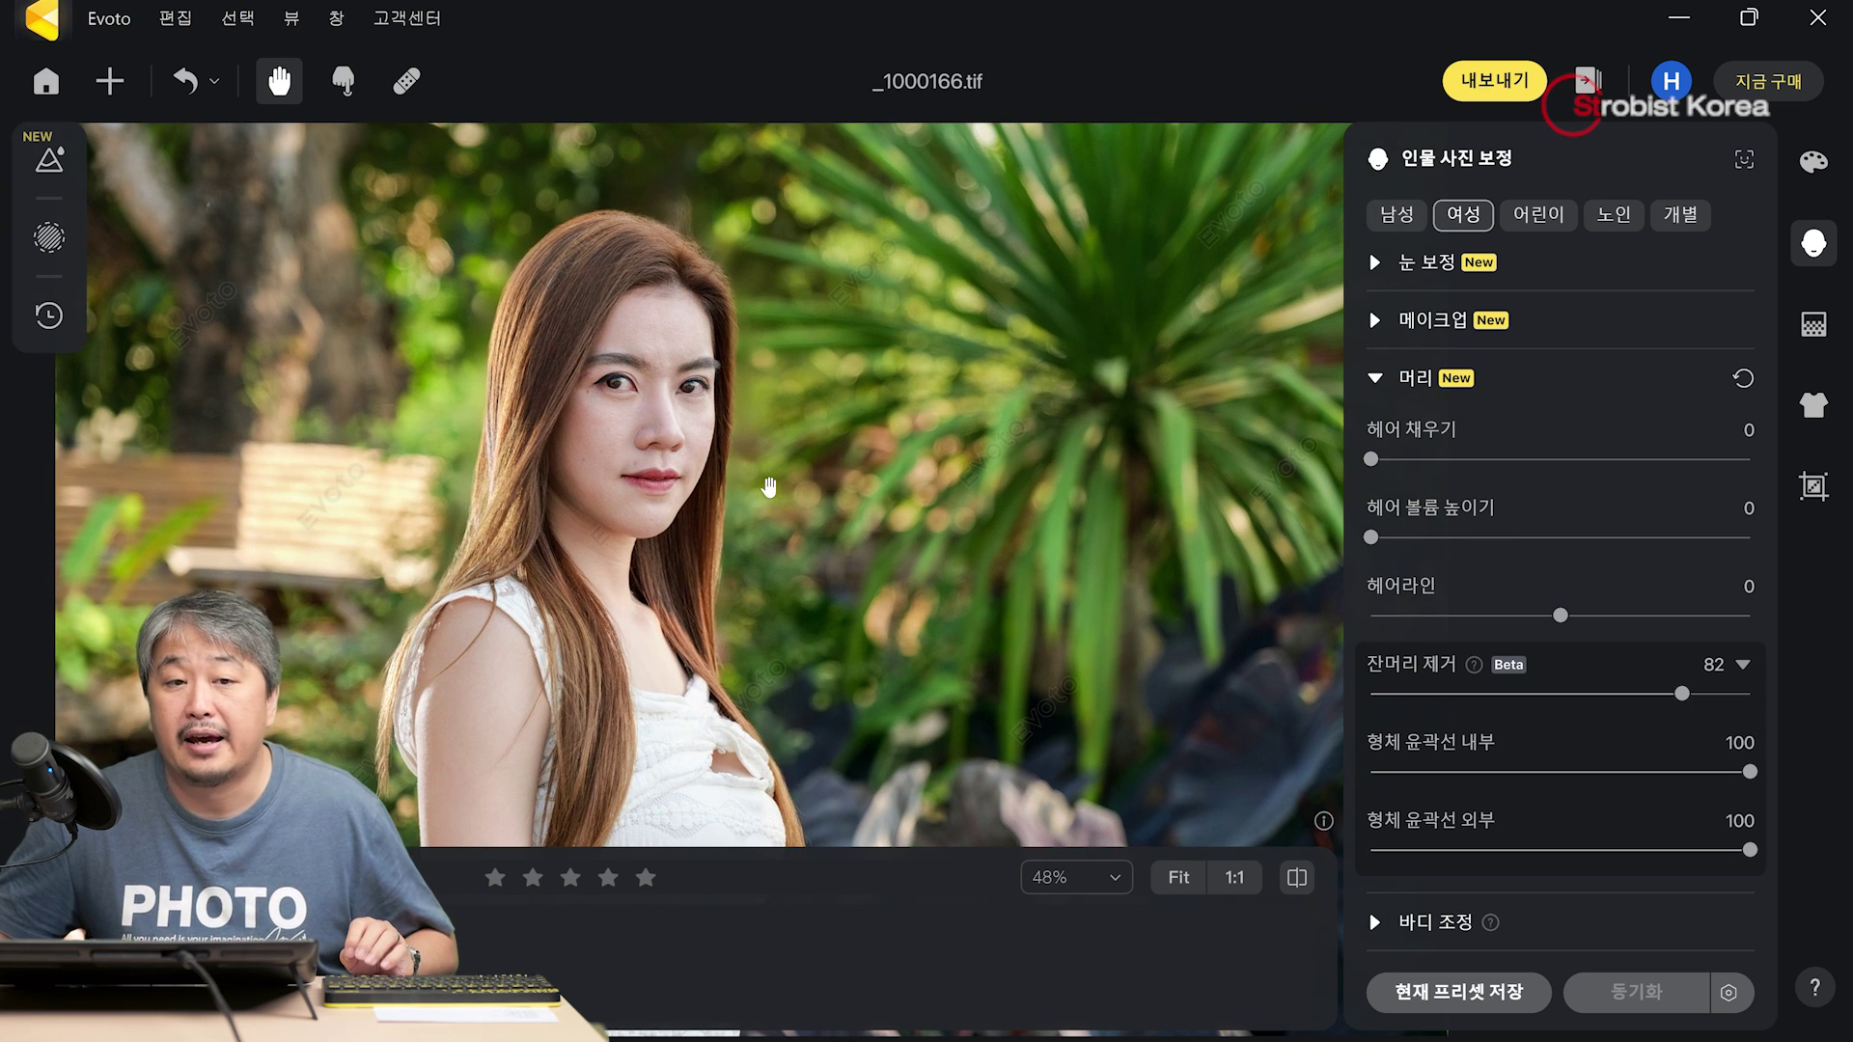
scroll(550, 252, up, 2)
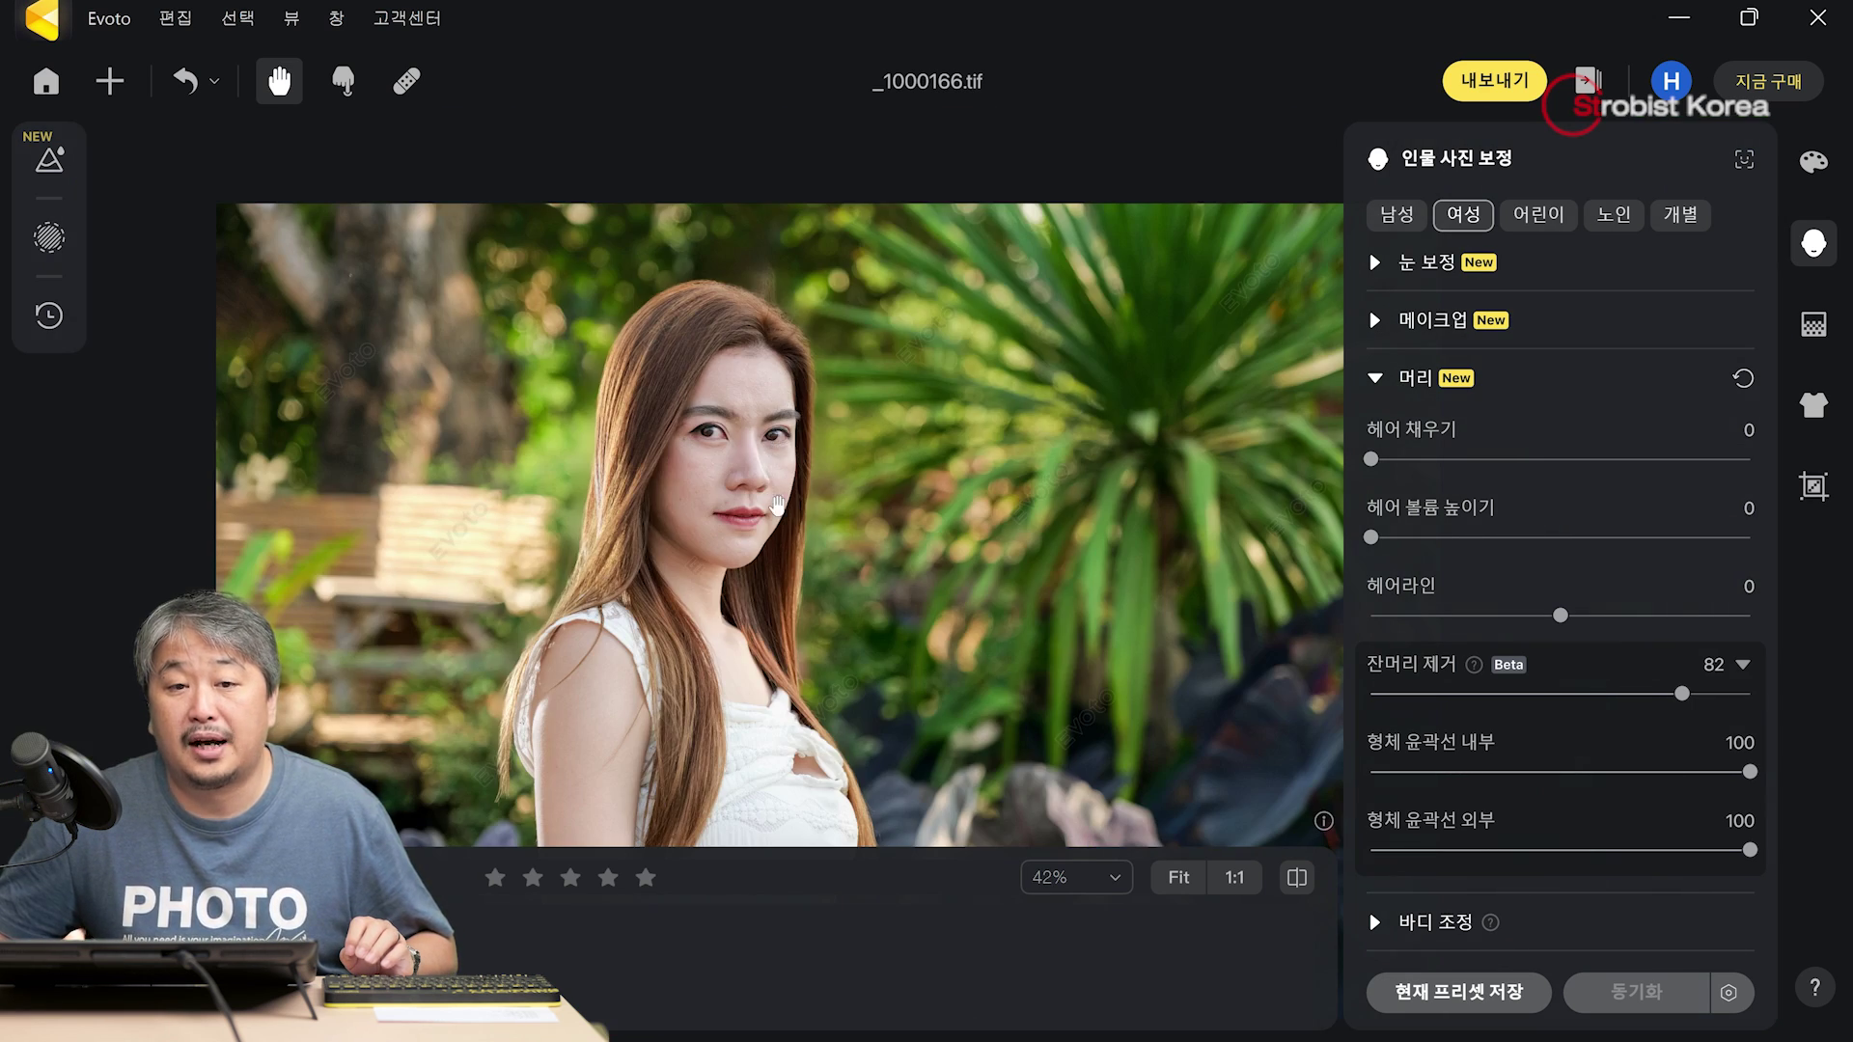
scroll(675, 482, up, 1)
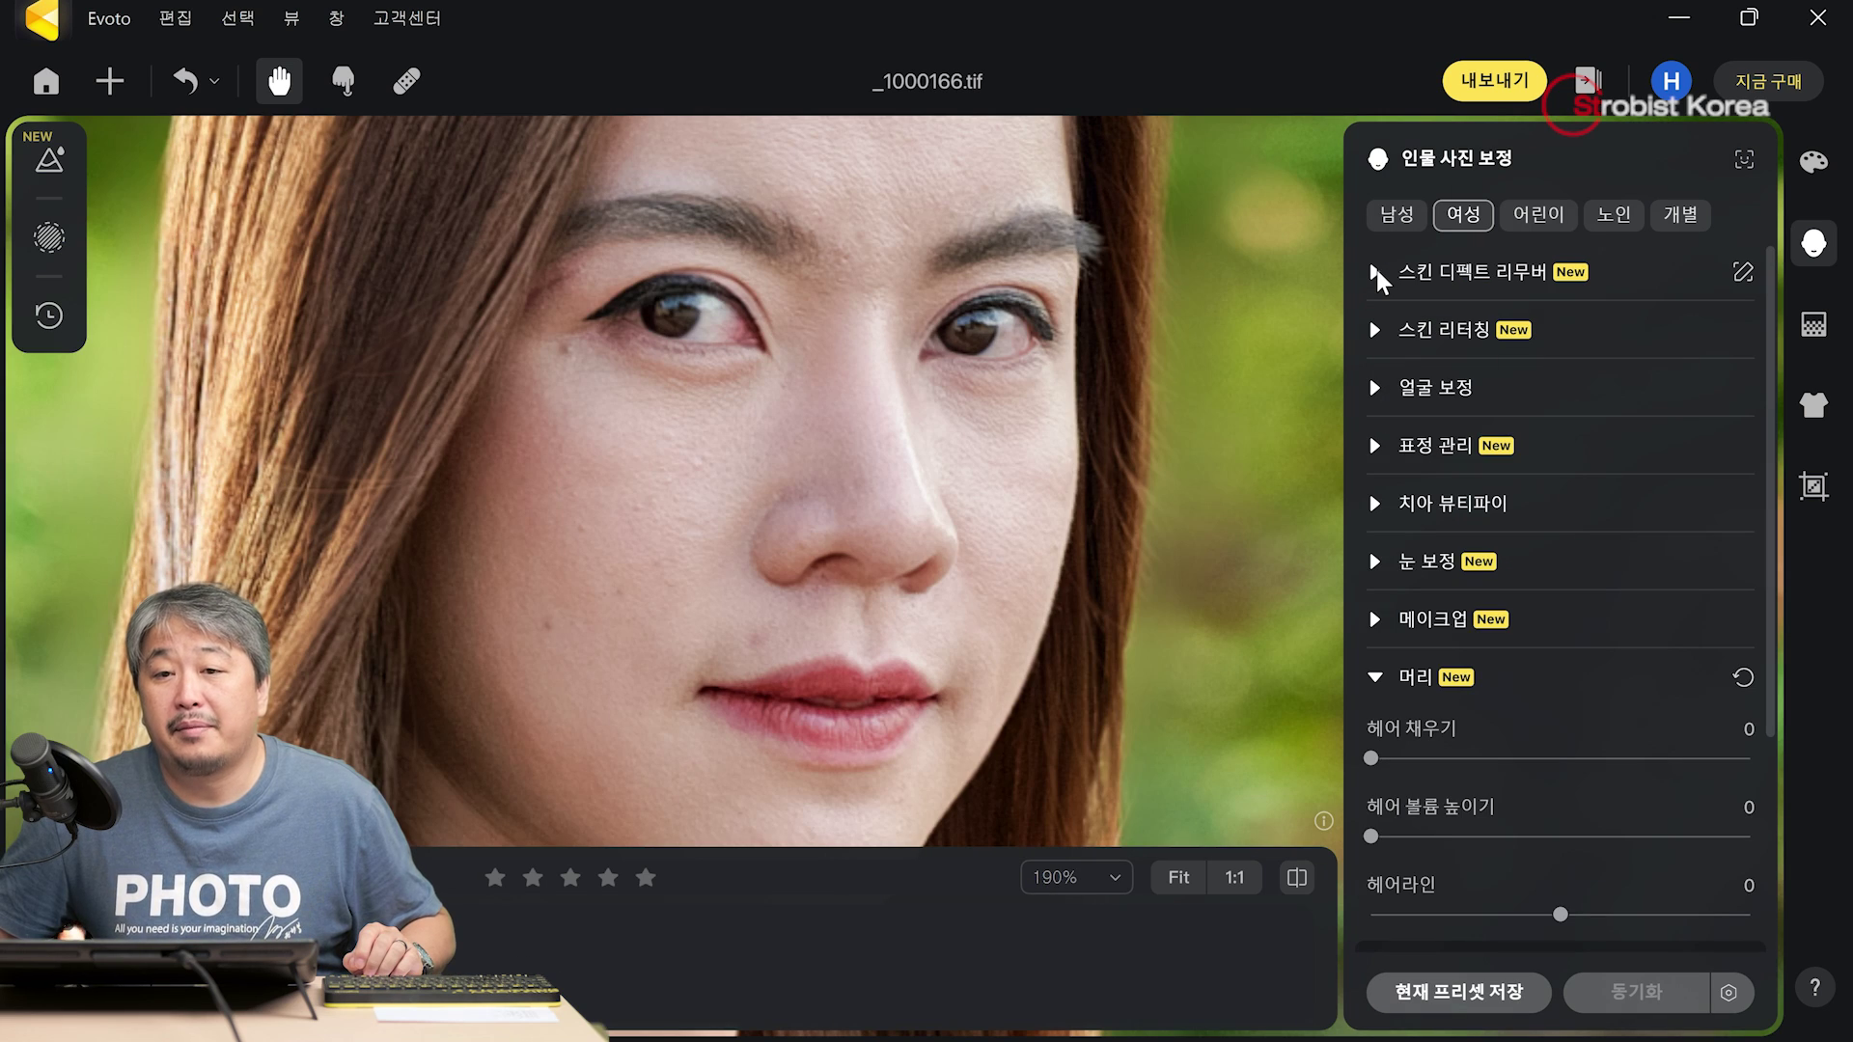
click(1375, 272)
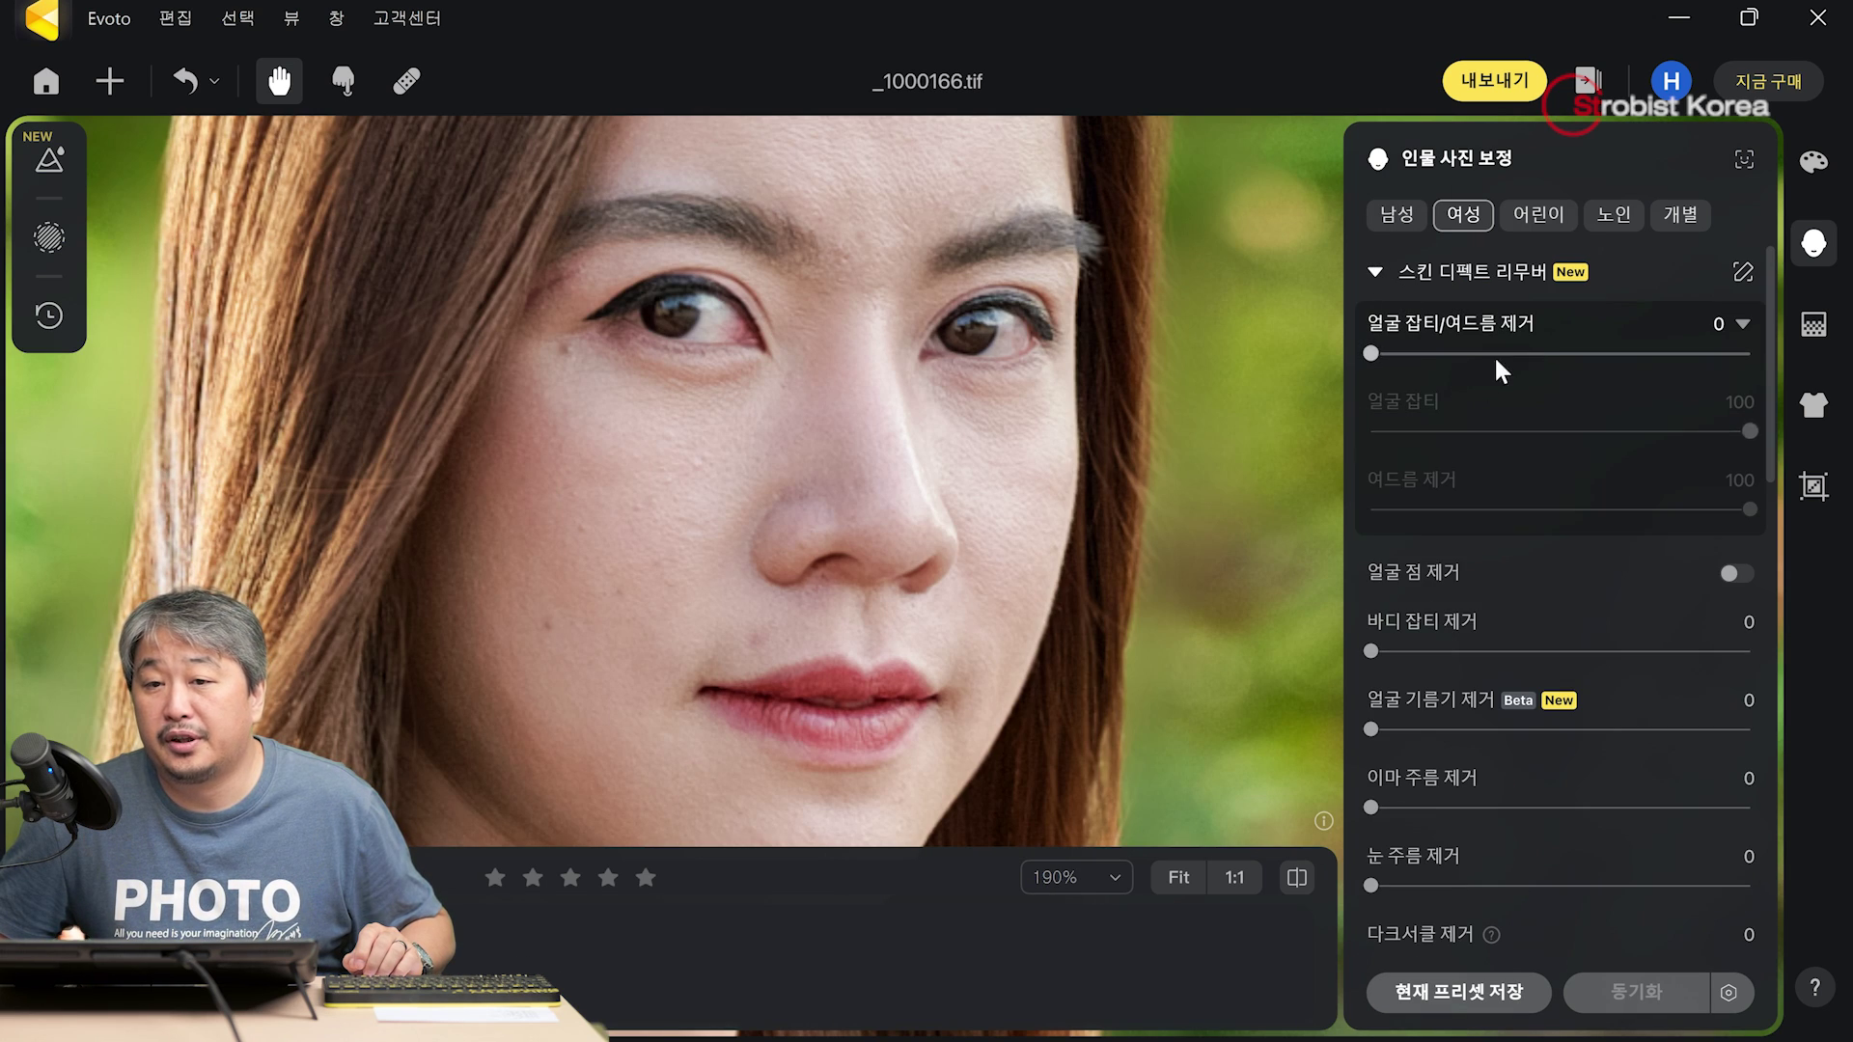
drag(1564, 353, 1694, 355)
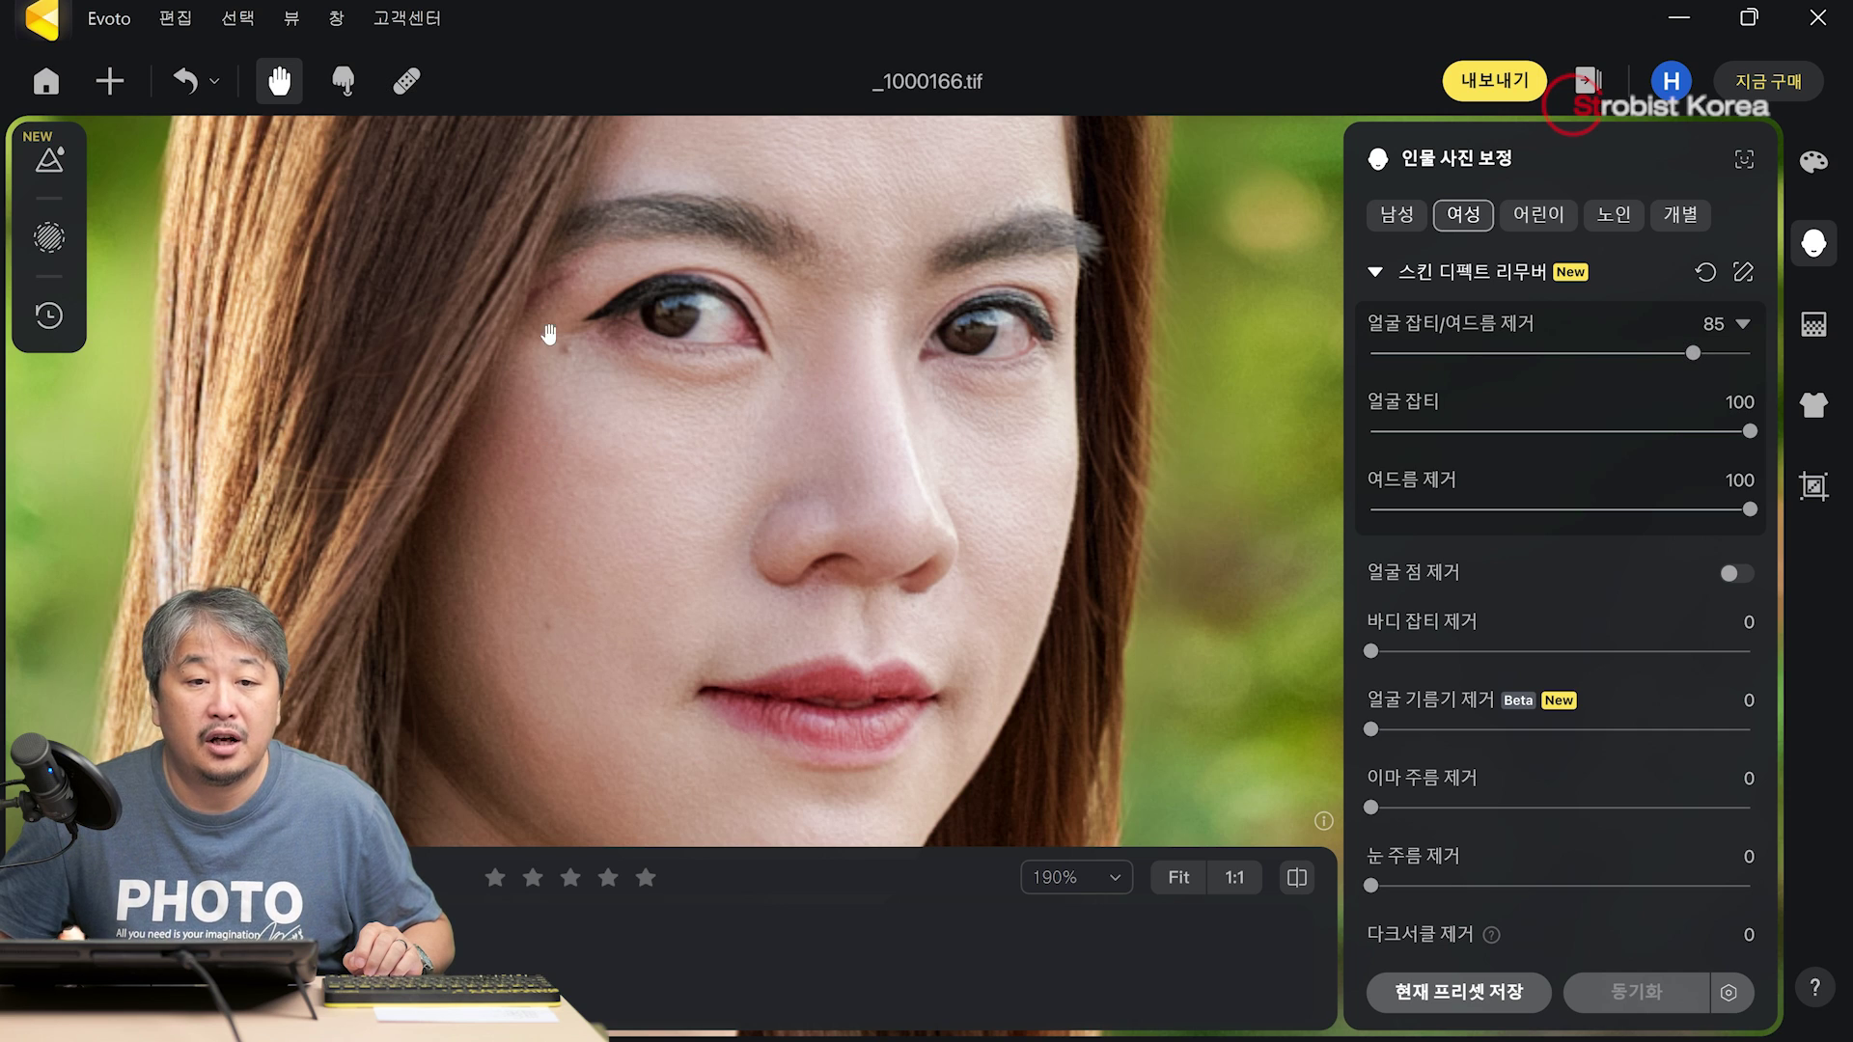
double_click(1693, 353)
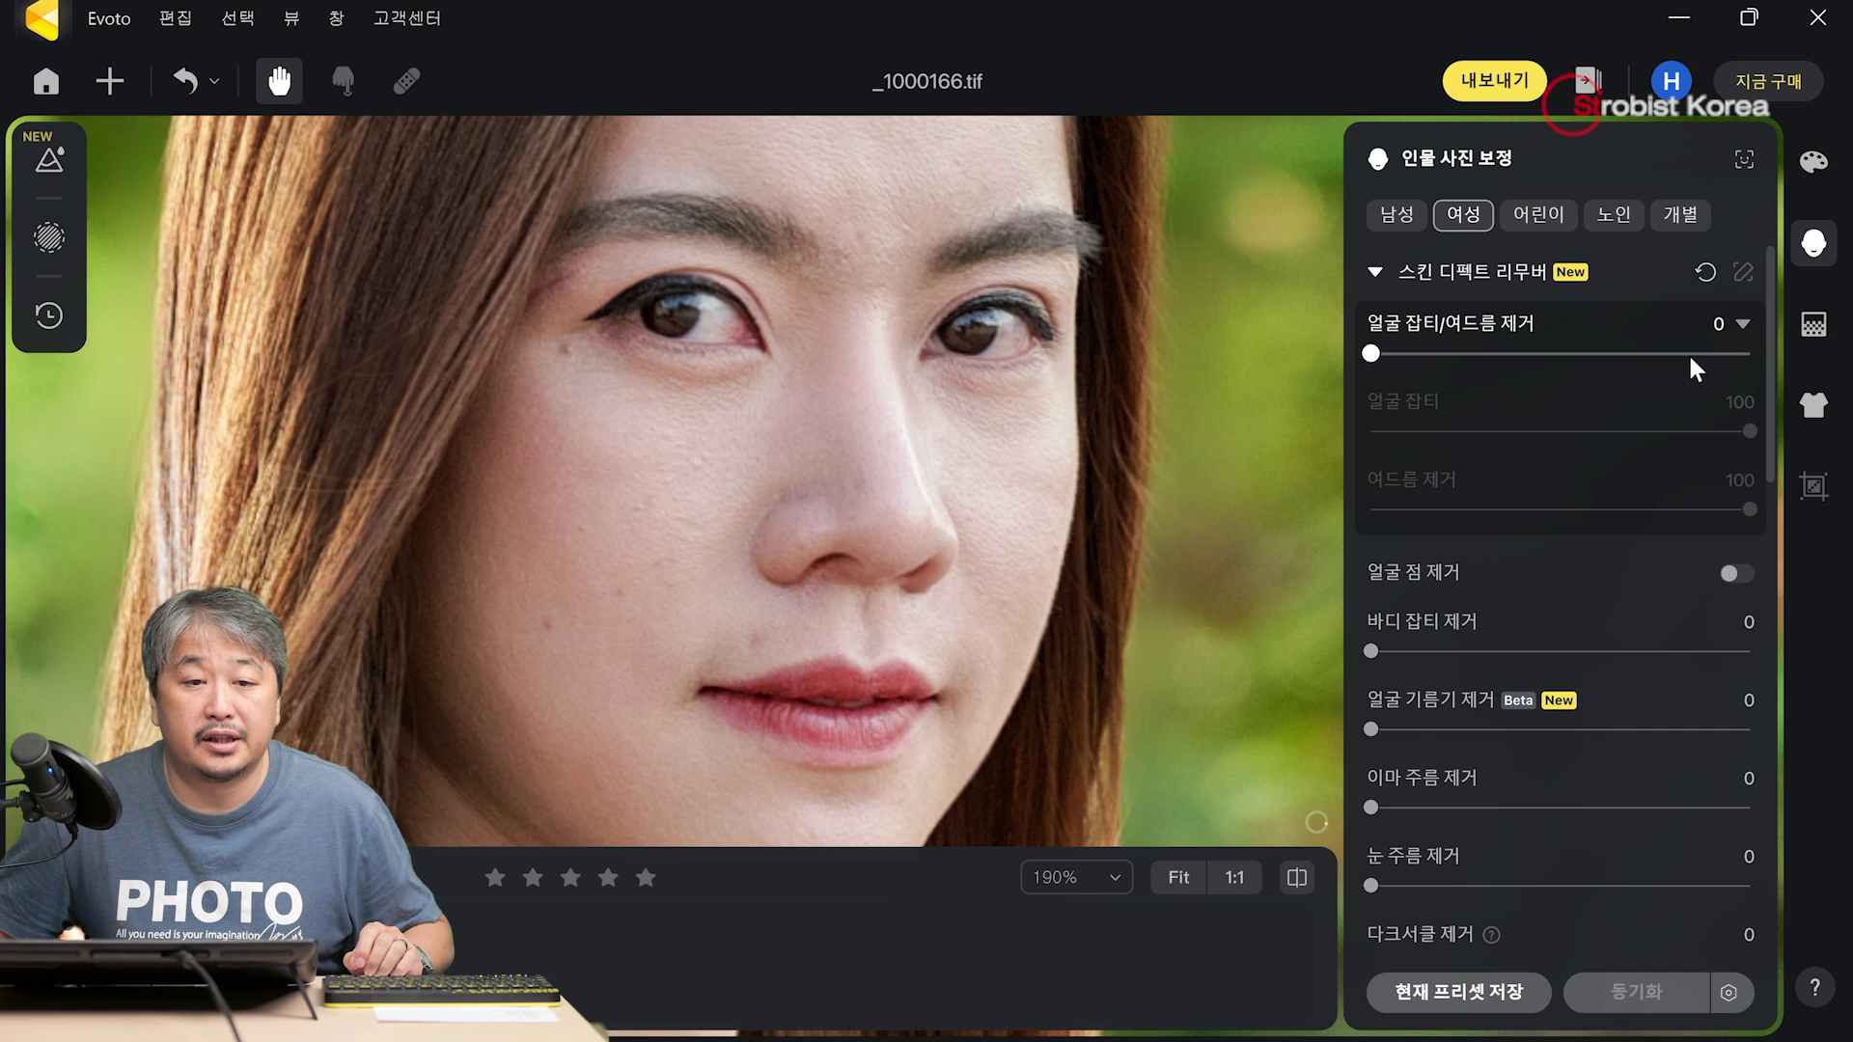
drag(1750, 354, 1743, 355)
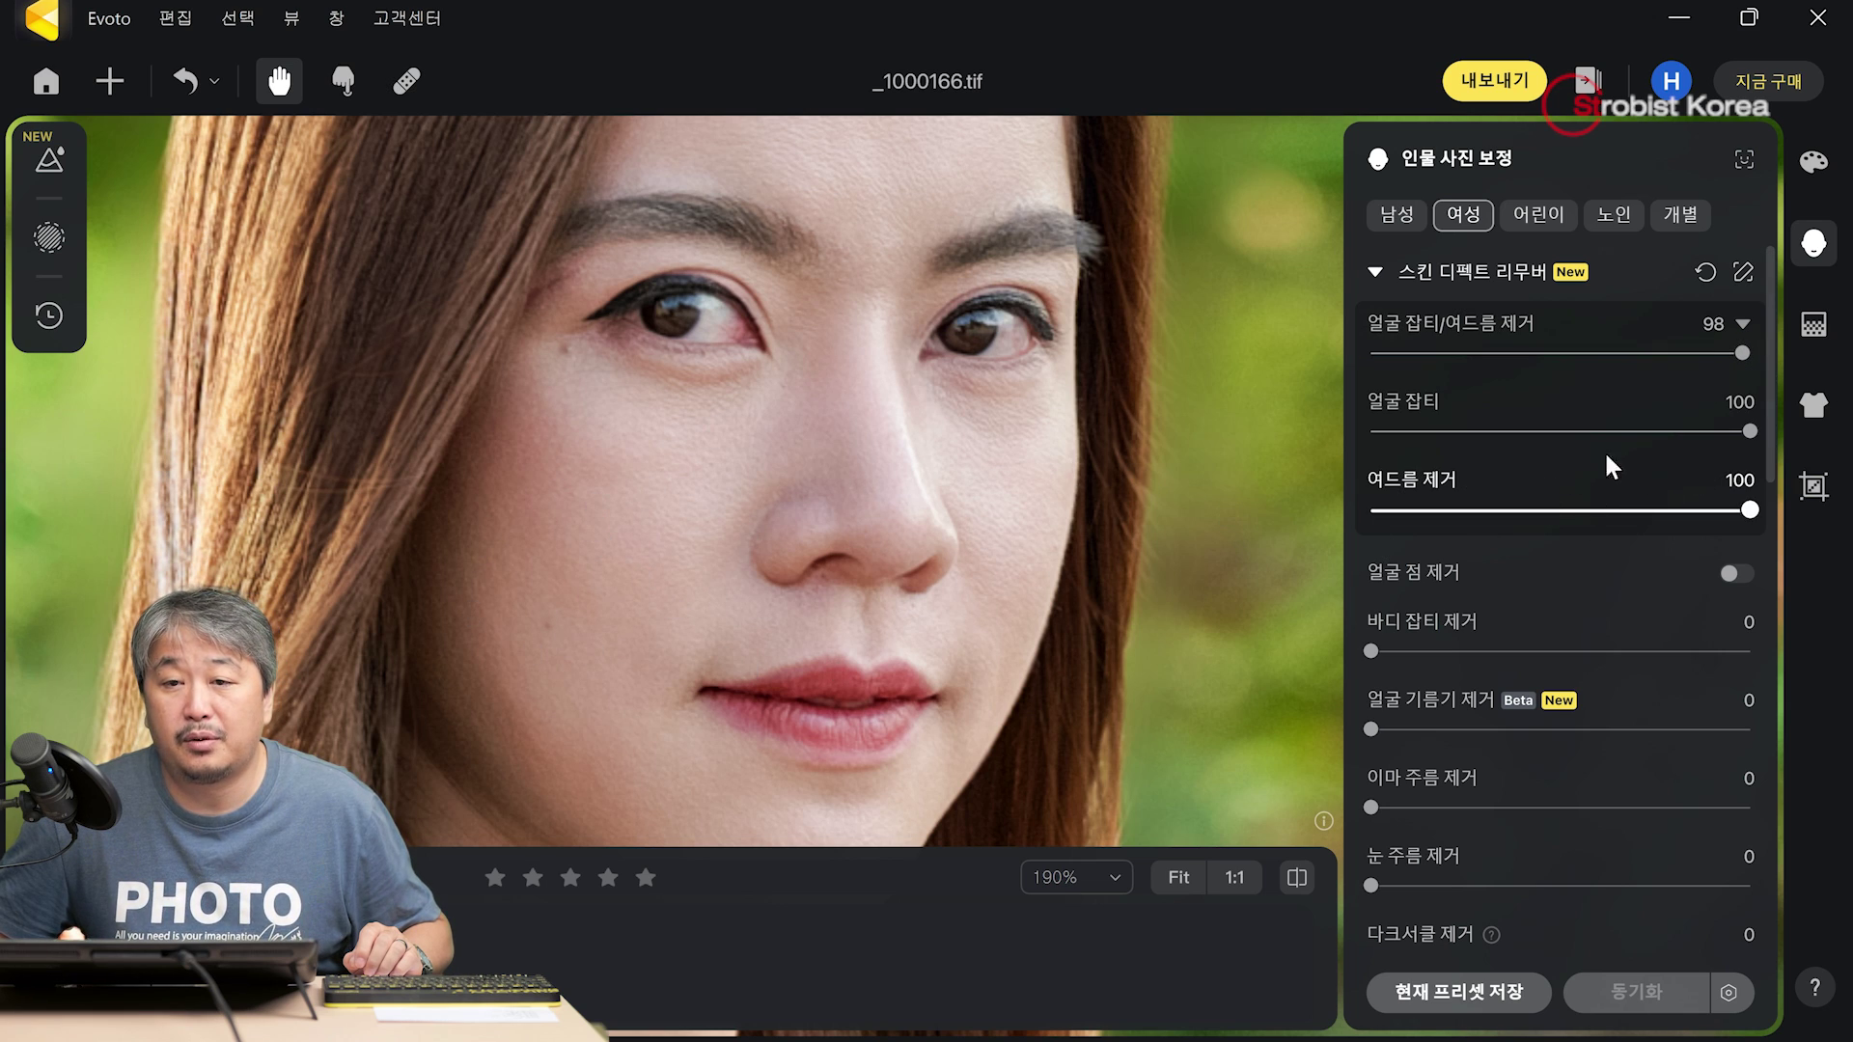
- Adjust facial oil removal (얼굴 기름기 제거), reset it to 0 for comparison, and set it to 82
scroll(883, 529, down, 3)
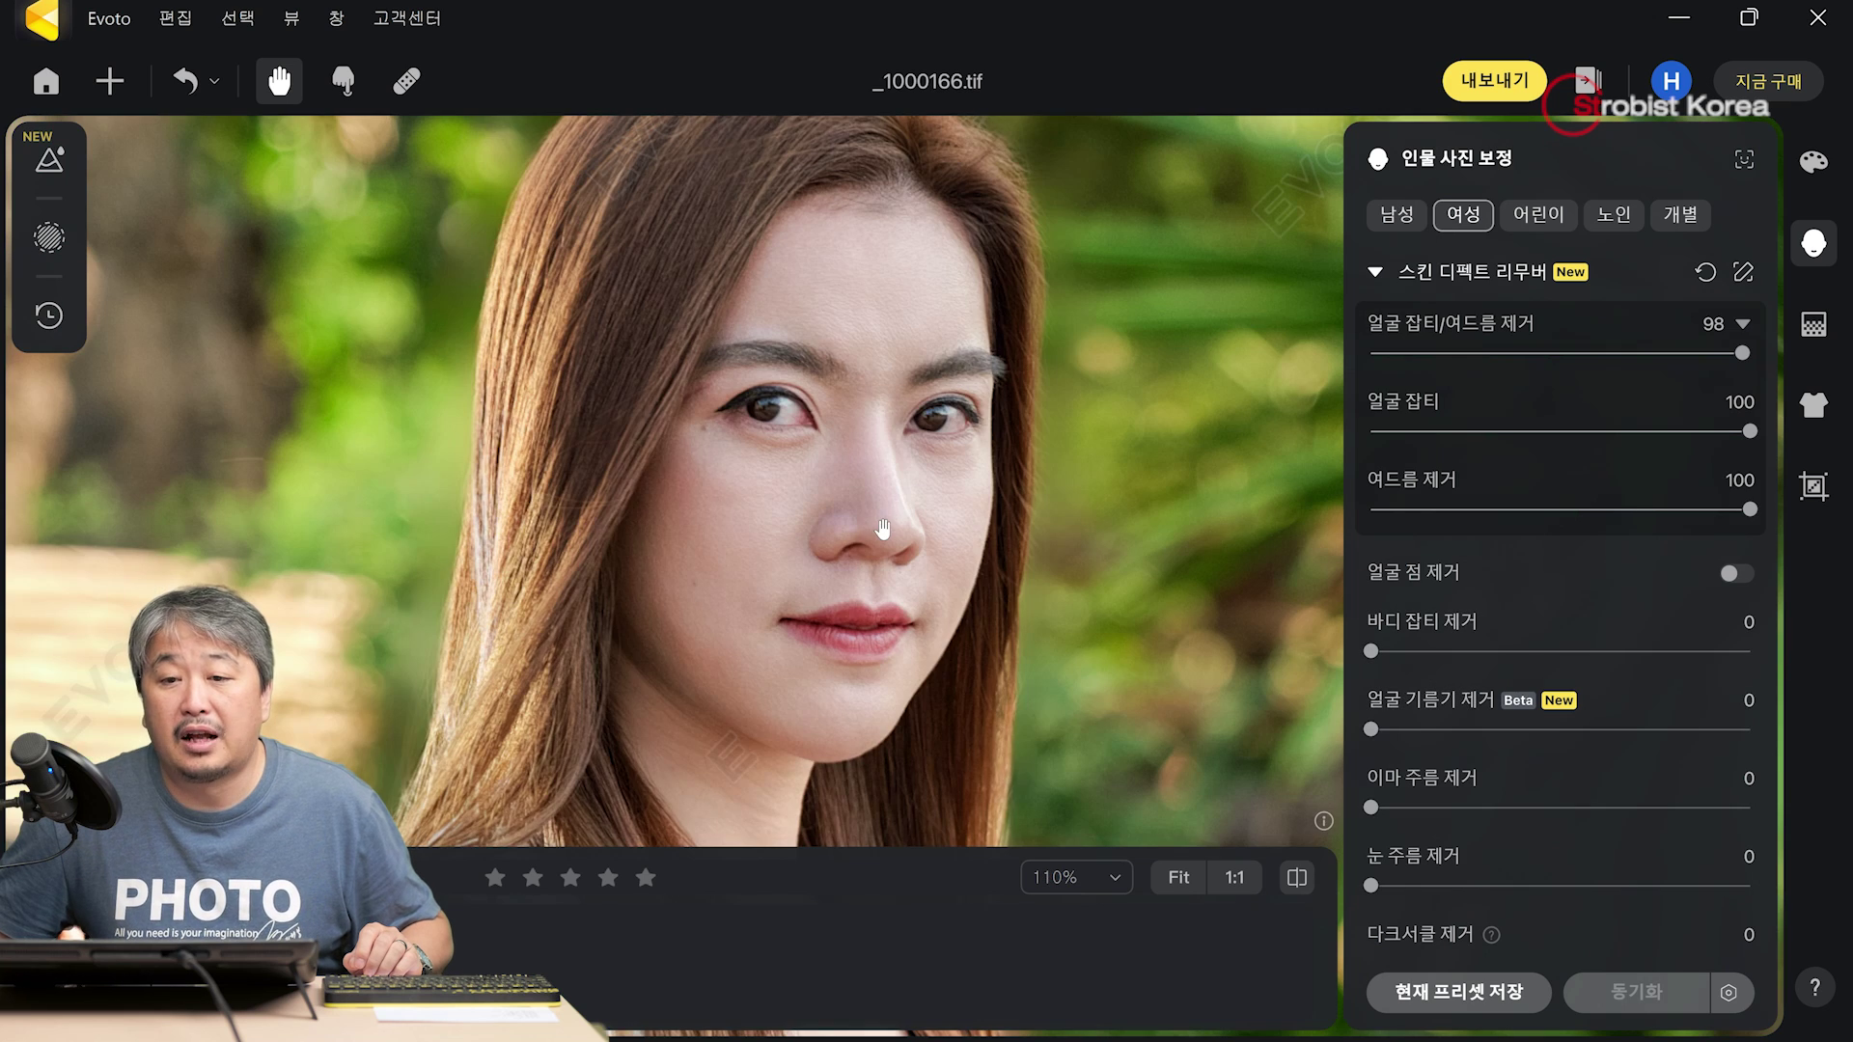
drag(883, 529, 825, 485)
click(1649, 731)
drag(1689, 730, 1727, 730)
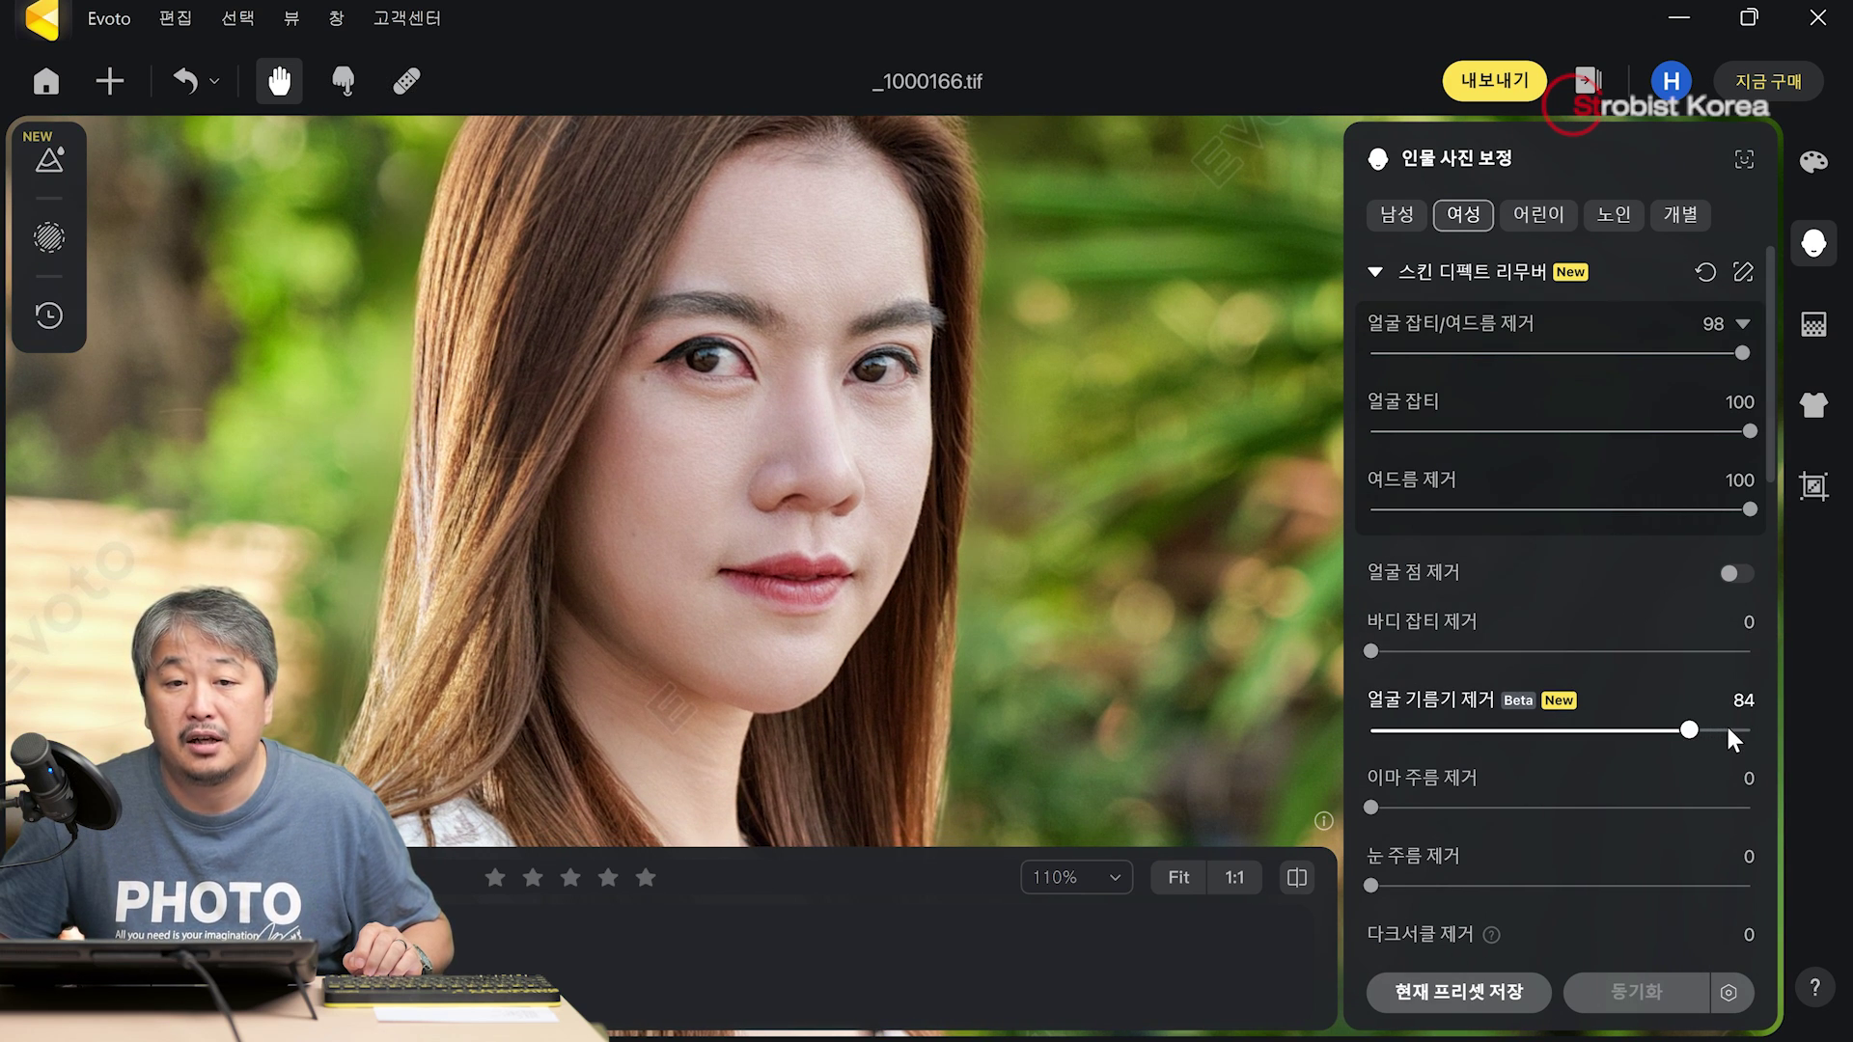
click(1678, 731)
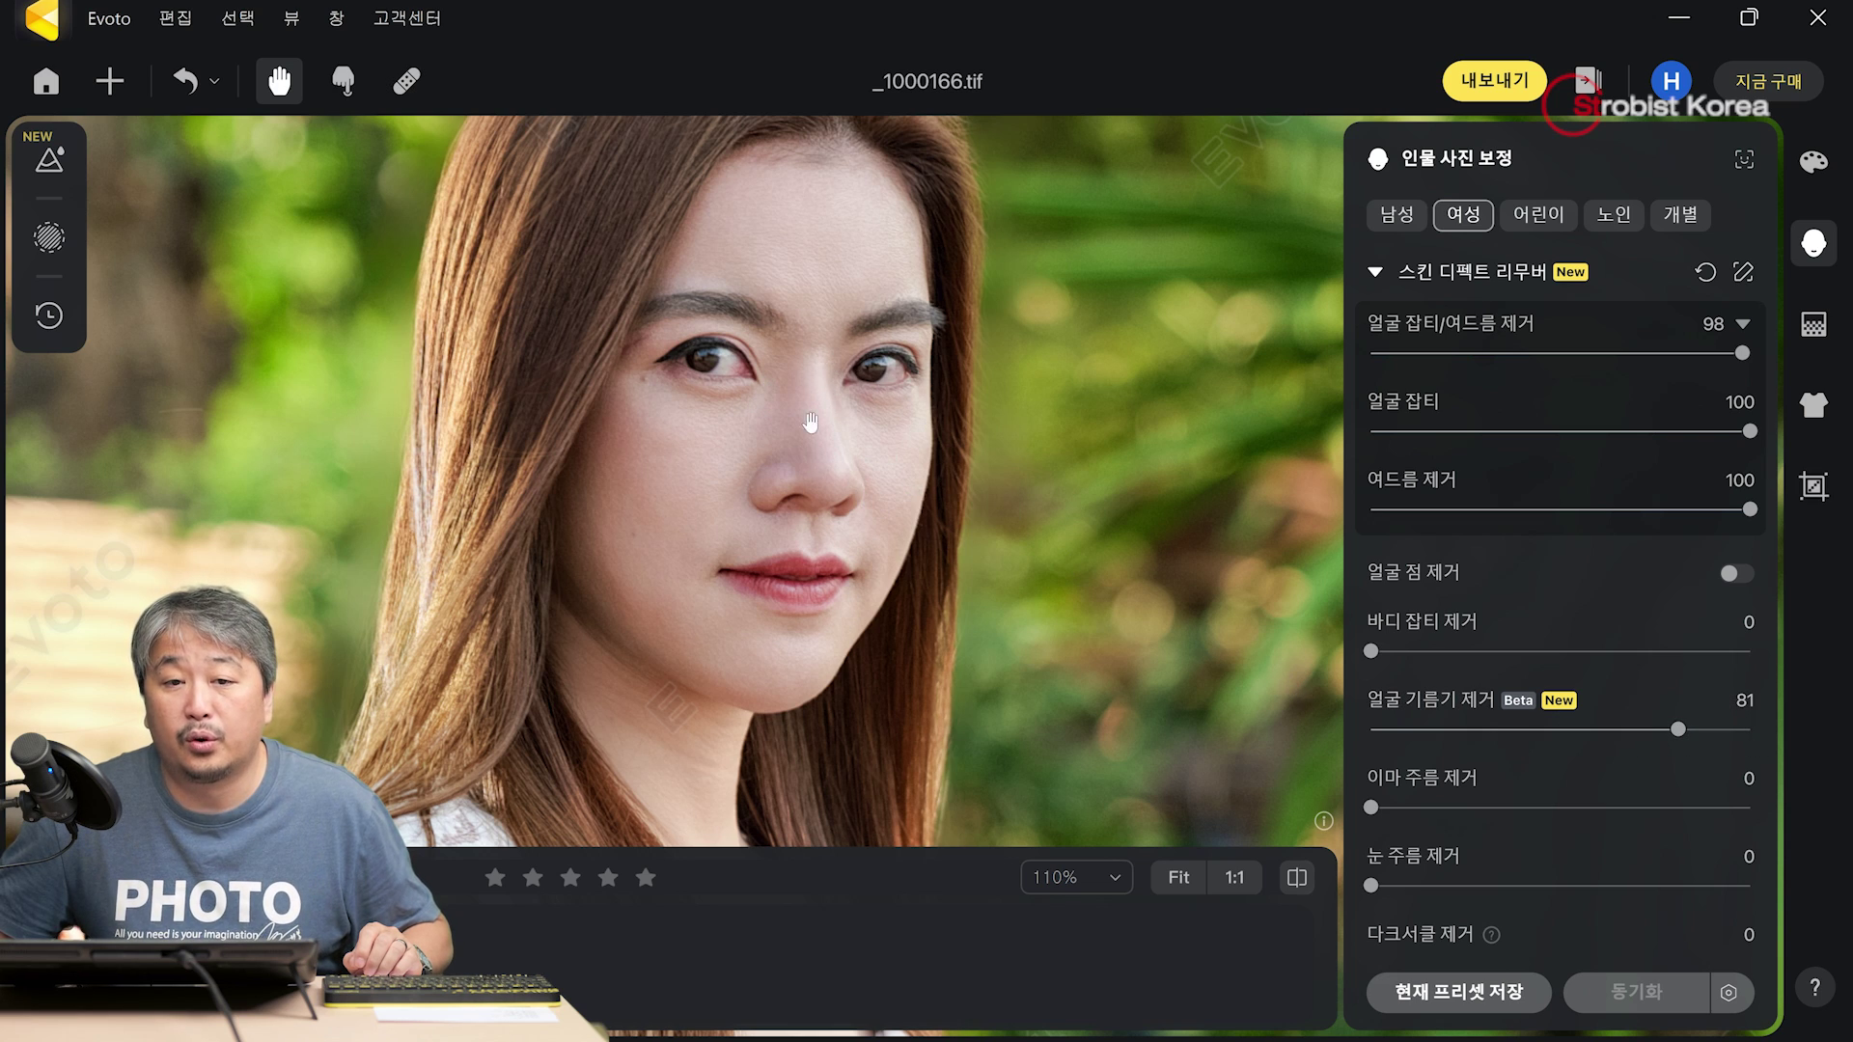
double_click(1678, 731)
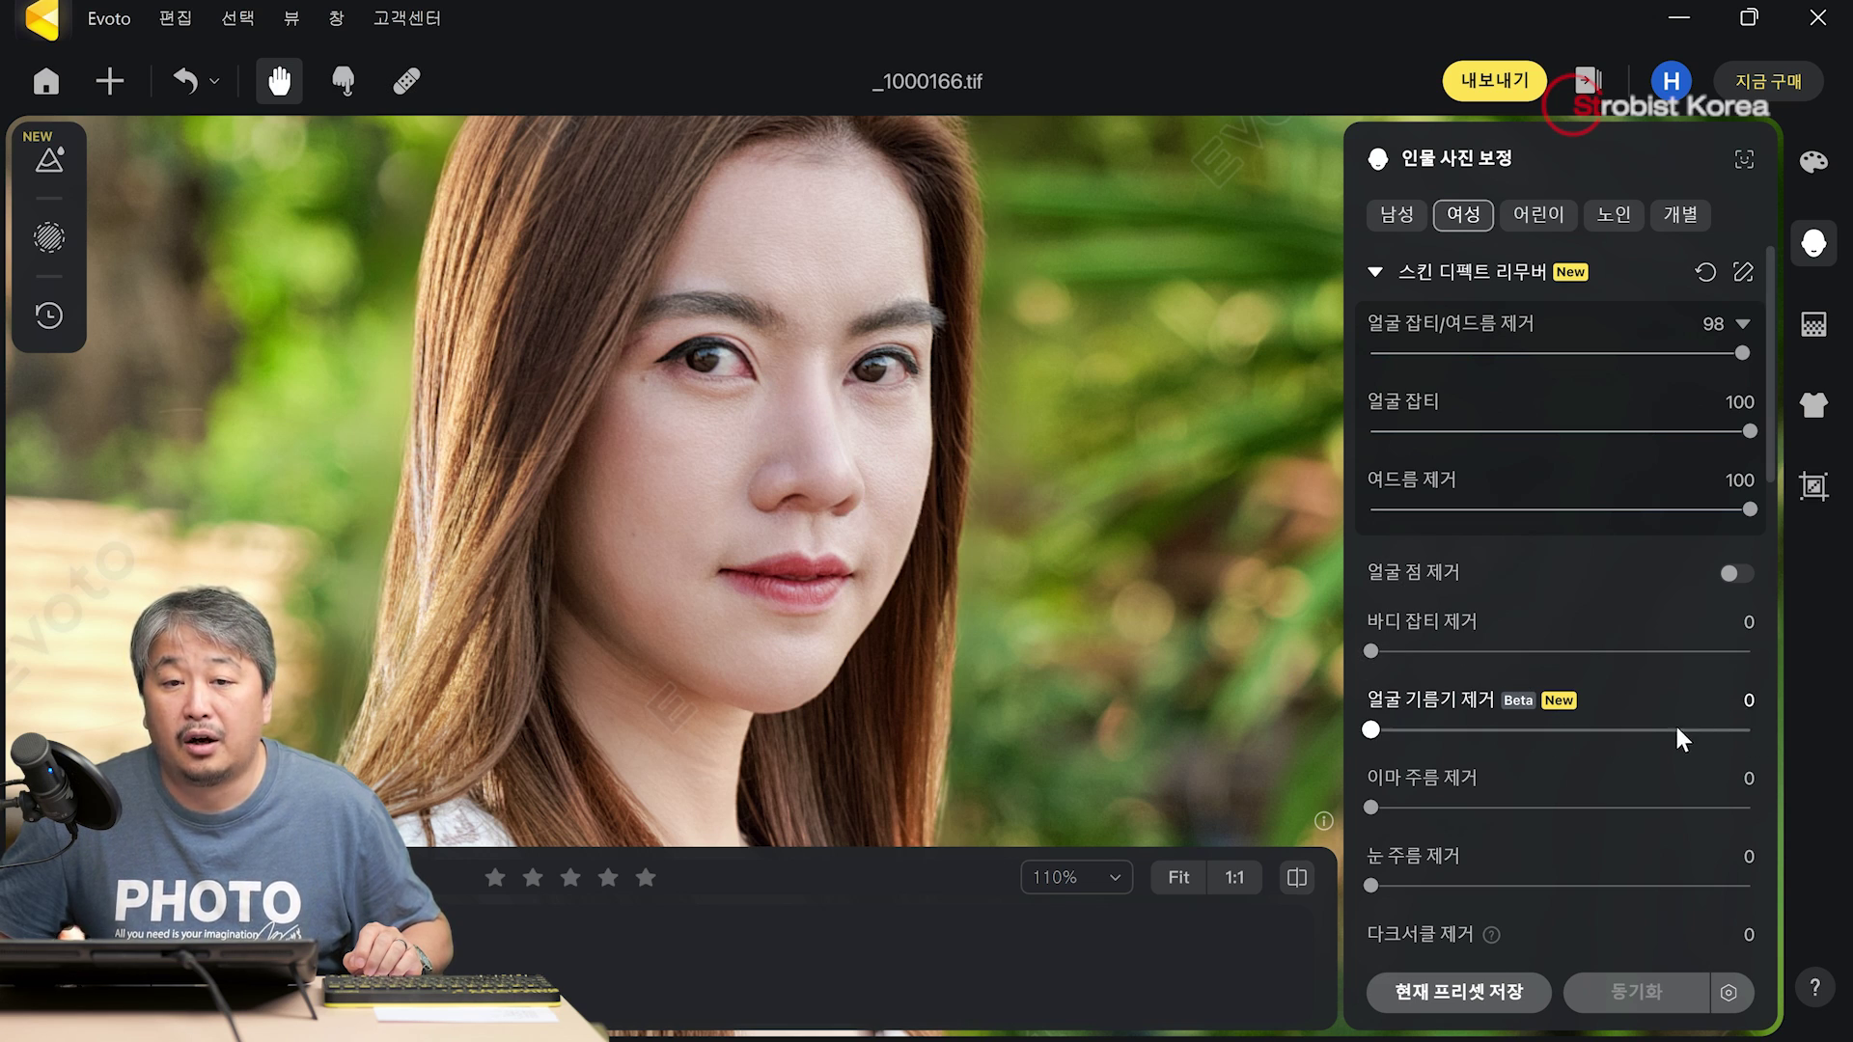
click(1683, 730)
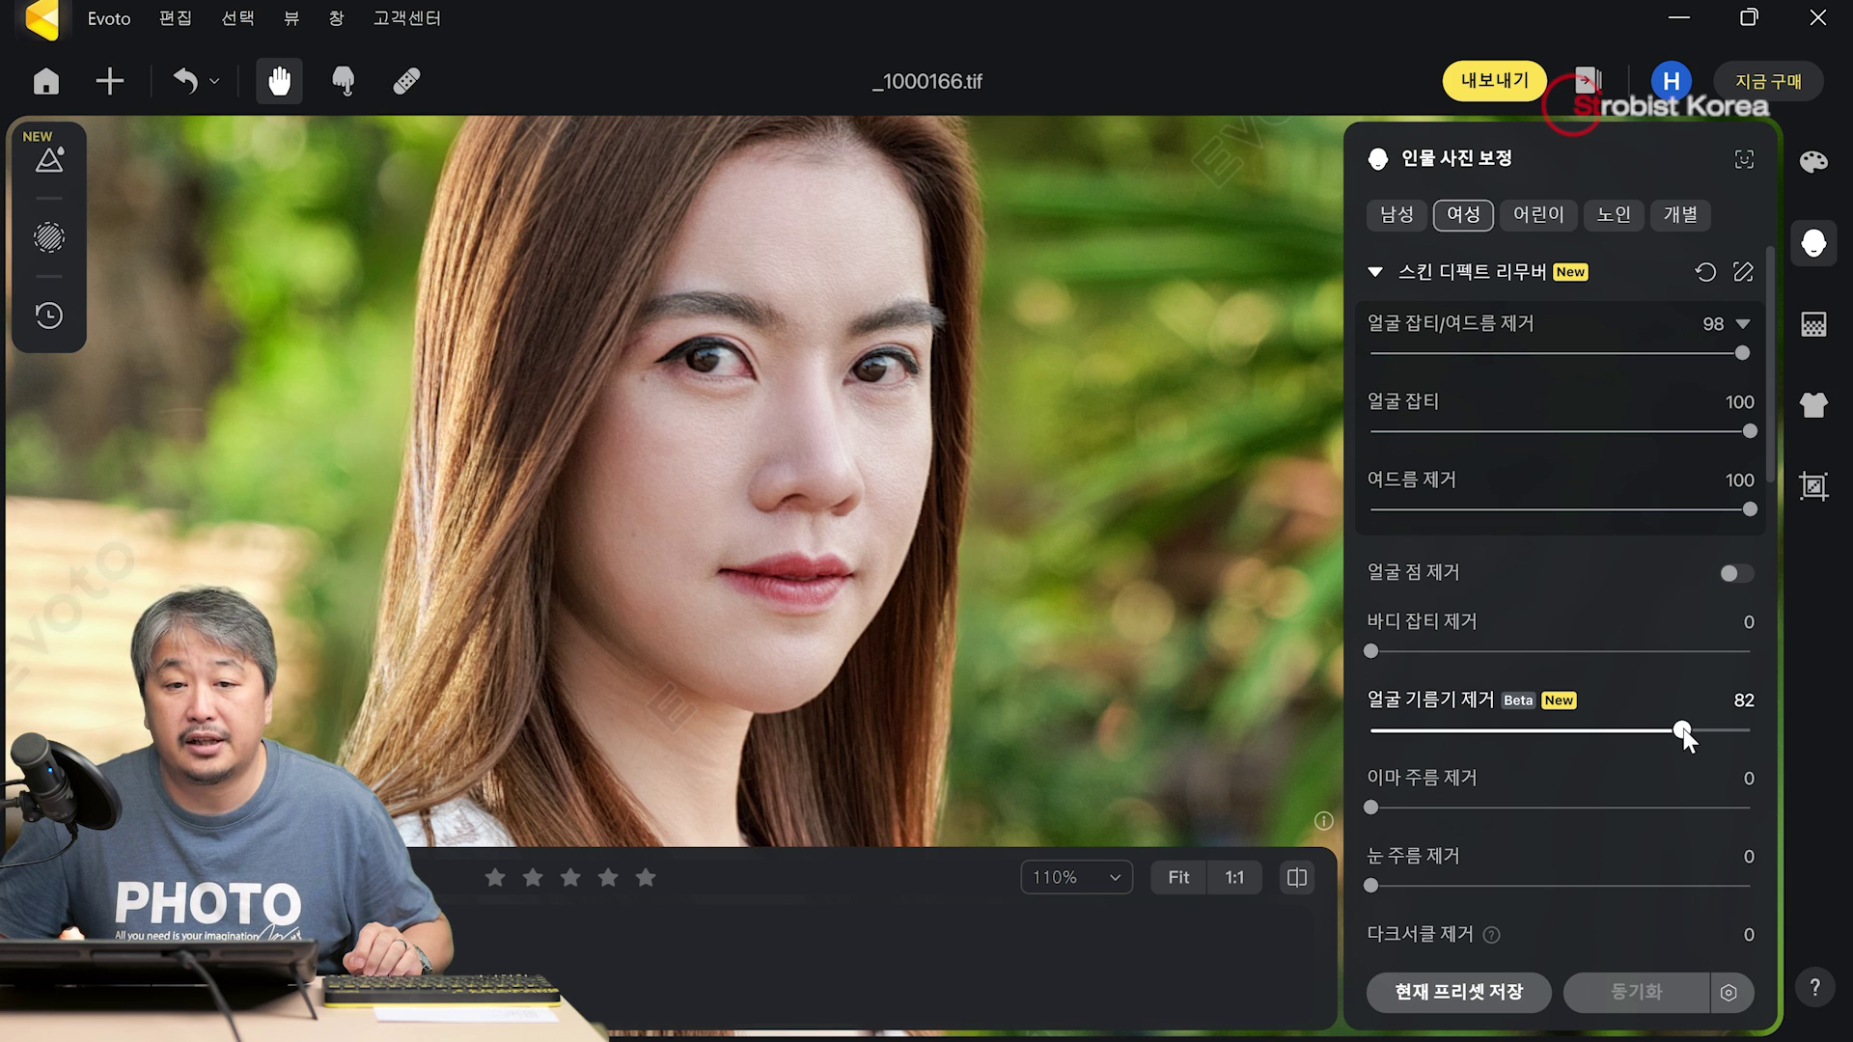
- In skin retouching (스킨 리터칭), set AI face skin tone correction (AI 얼굴 피부톤 보정) to 76 and AI body skin tone correction to 68
scroll(1642, 681, down, 8)
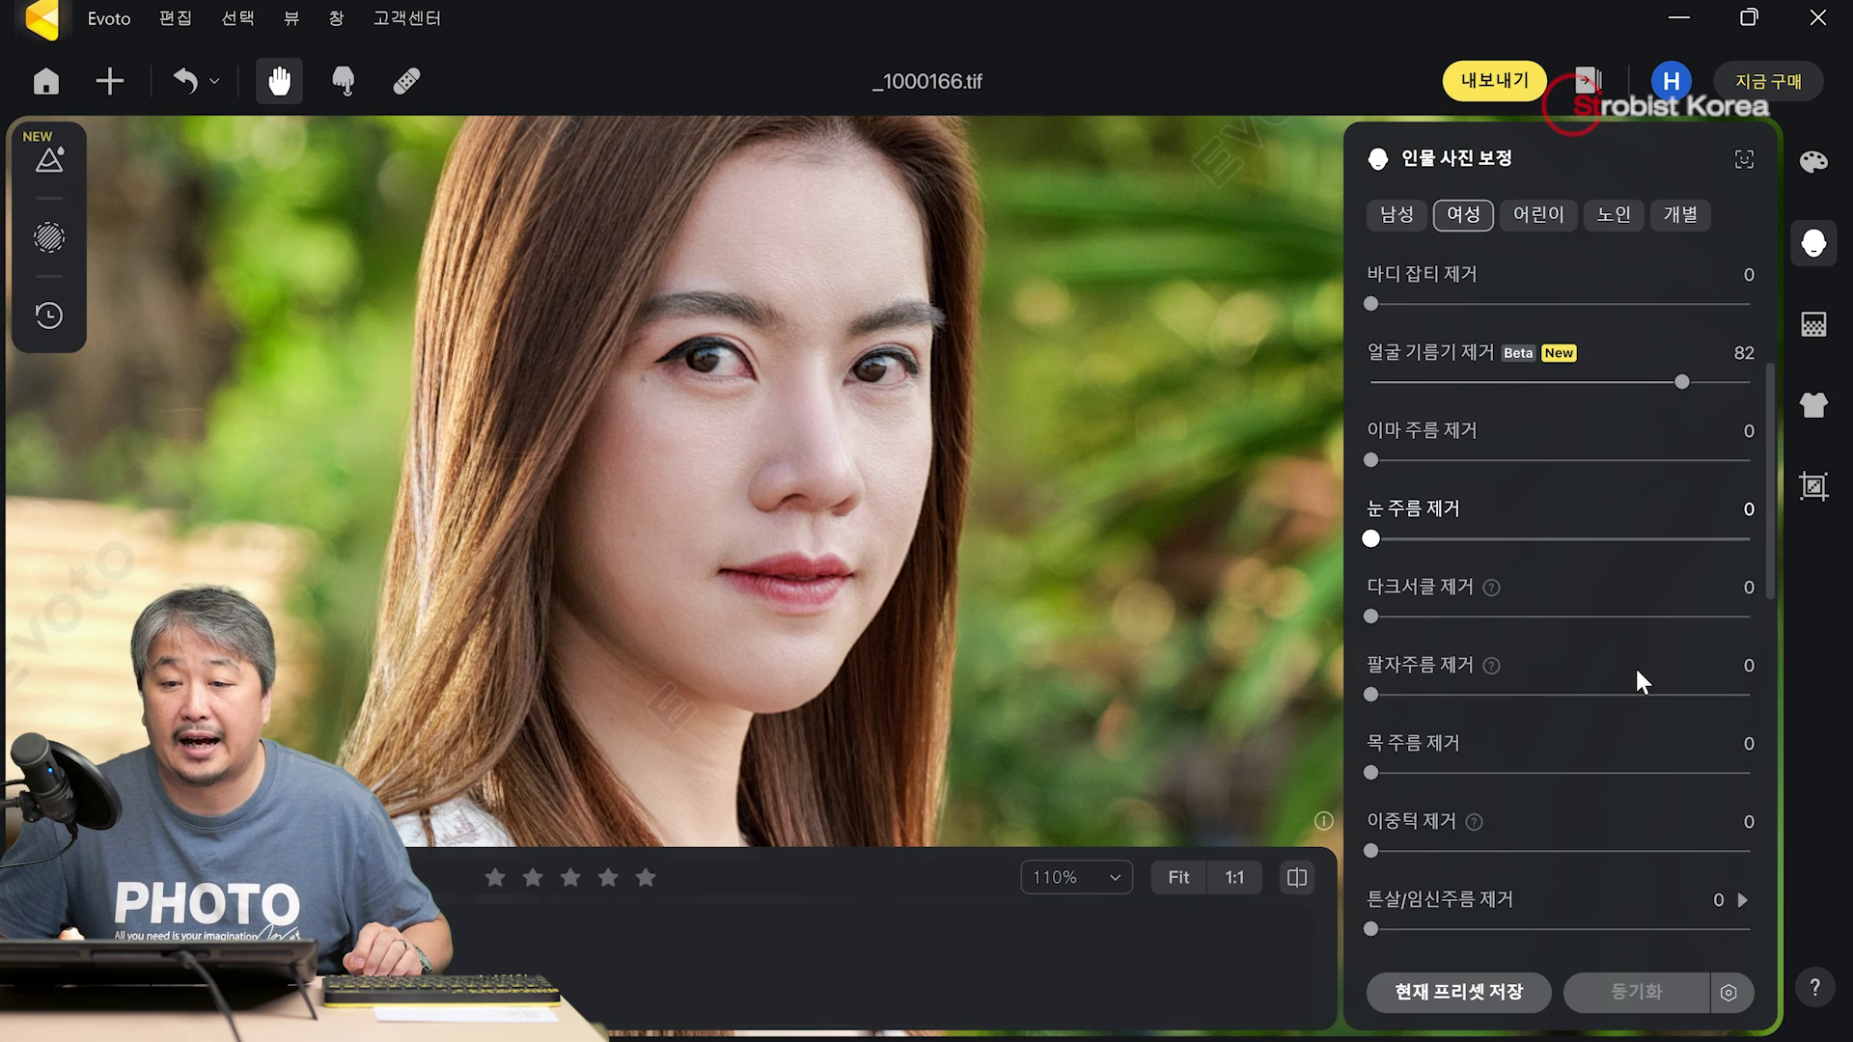
click(1375, 633)
scroll(1469, 652, down, 3)
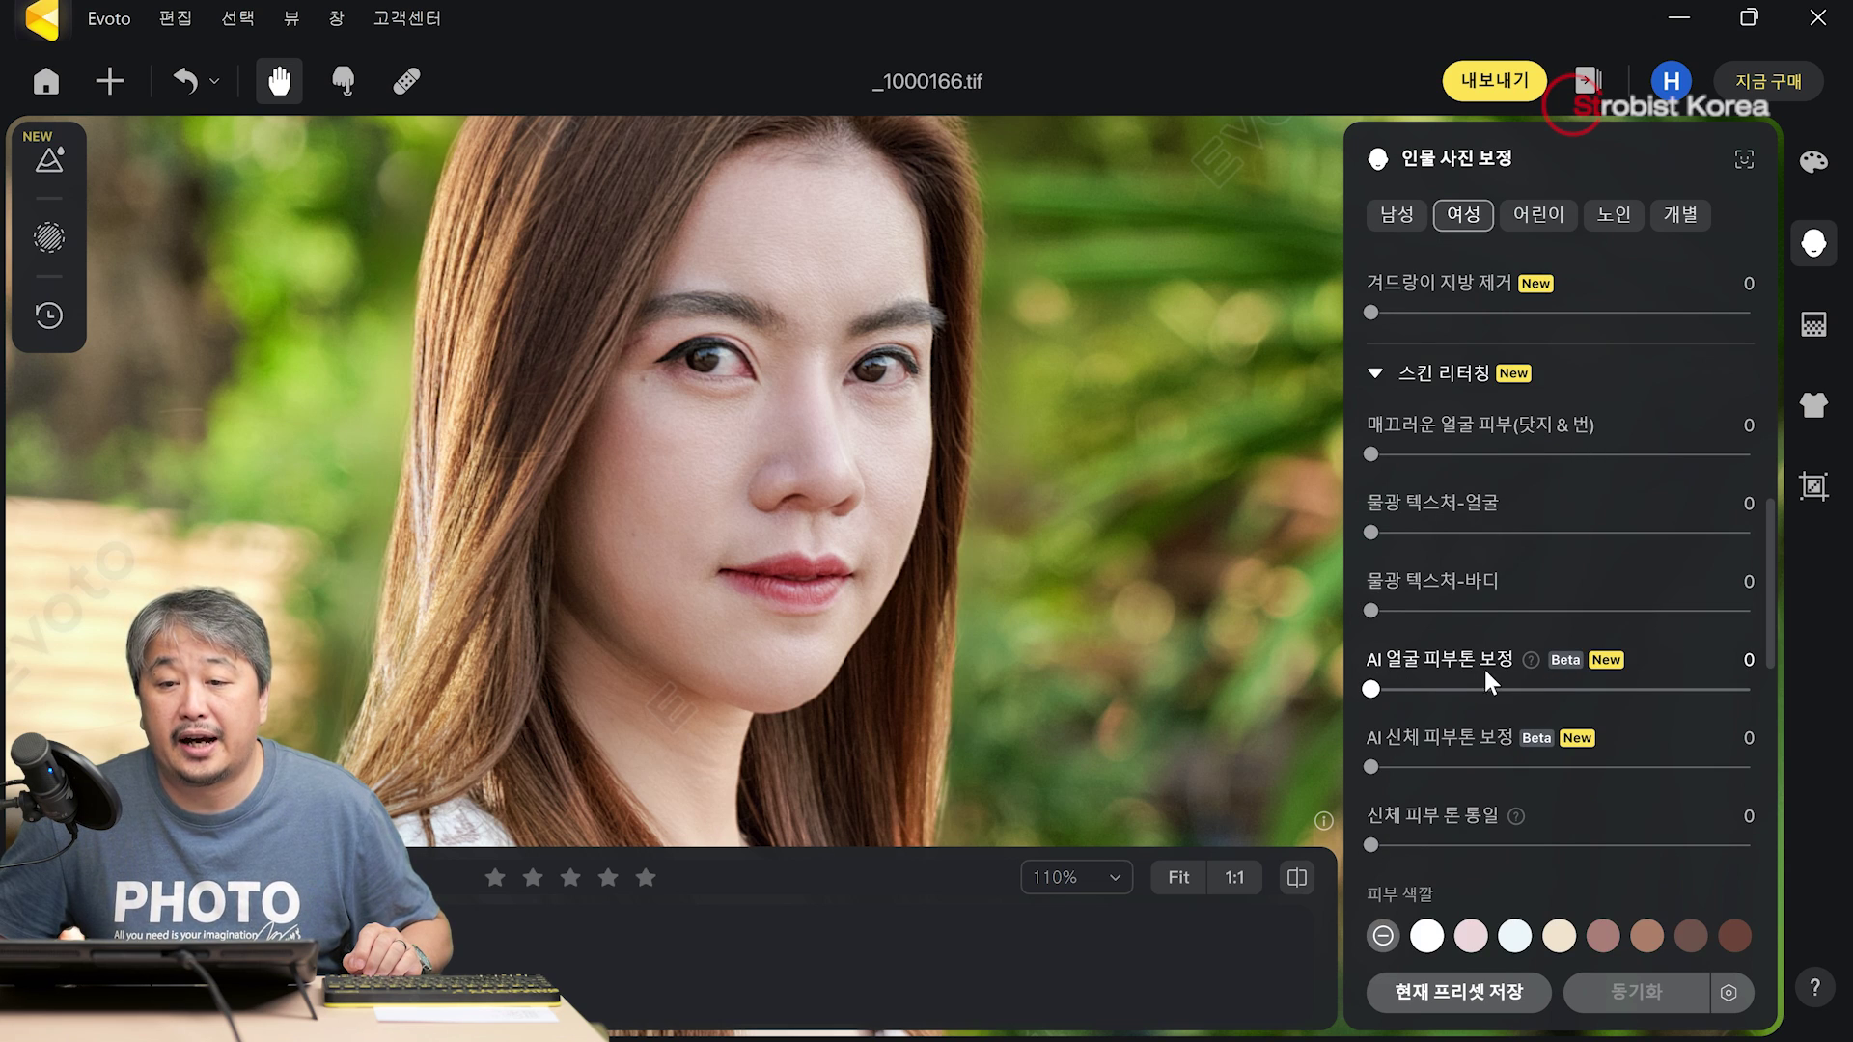
drag(1573, 689, 1658, 689)
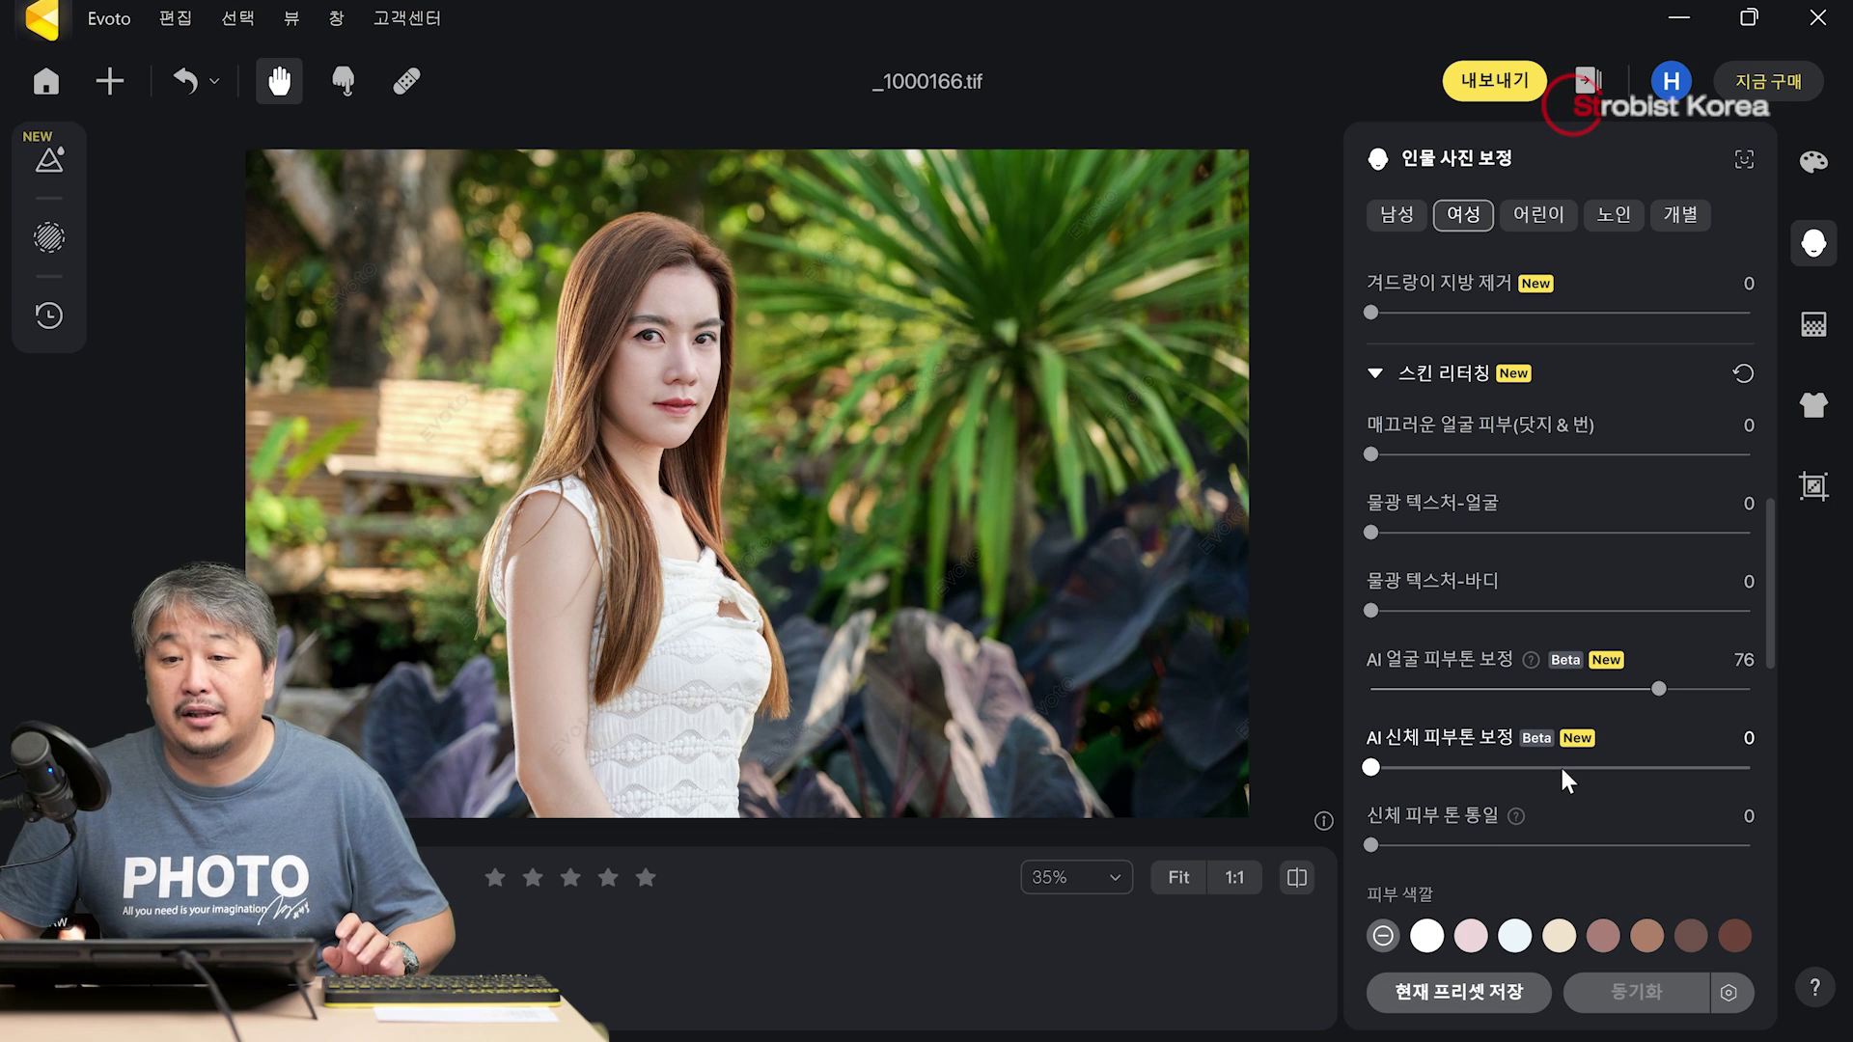
click(1629, 769)
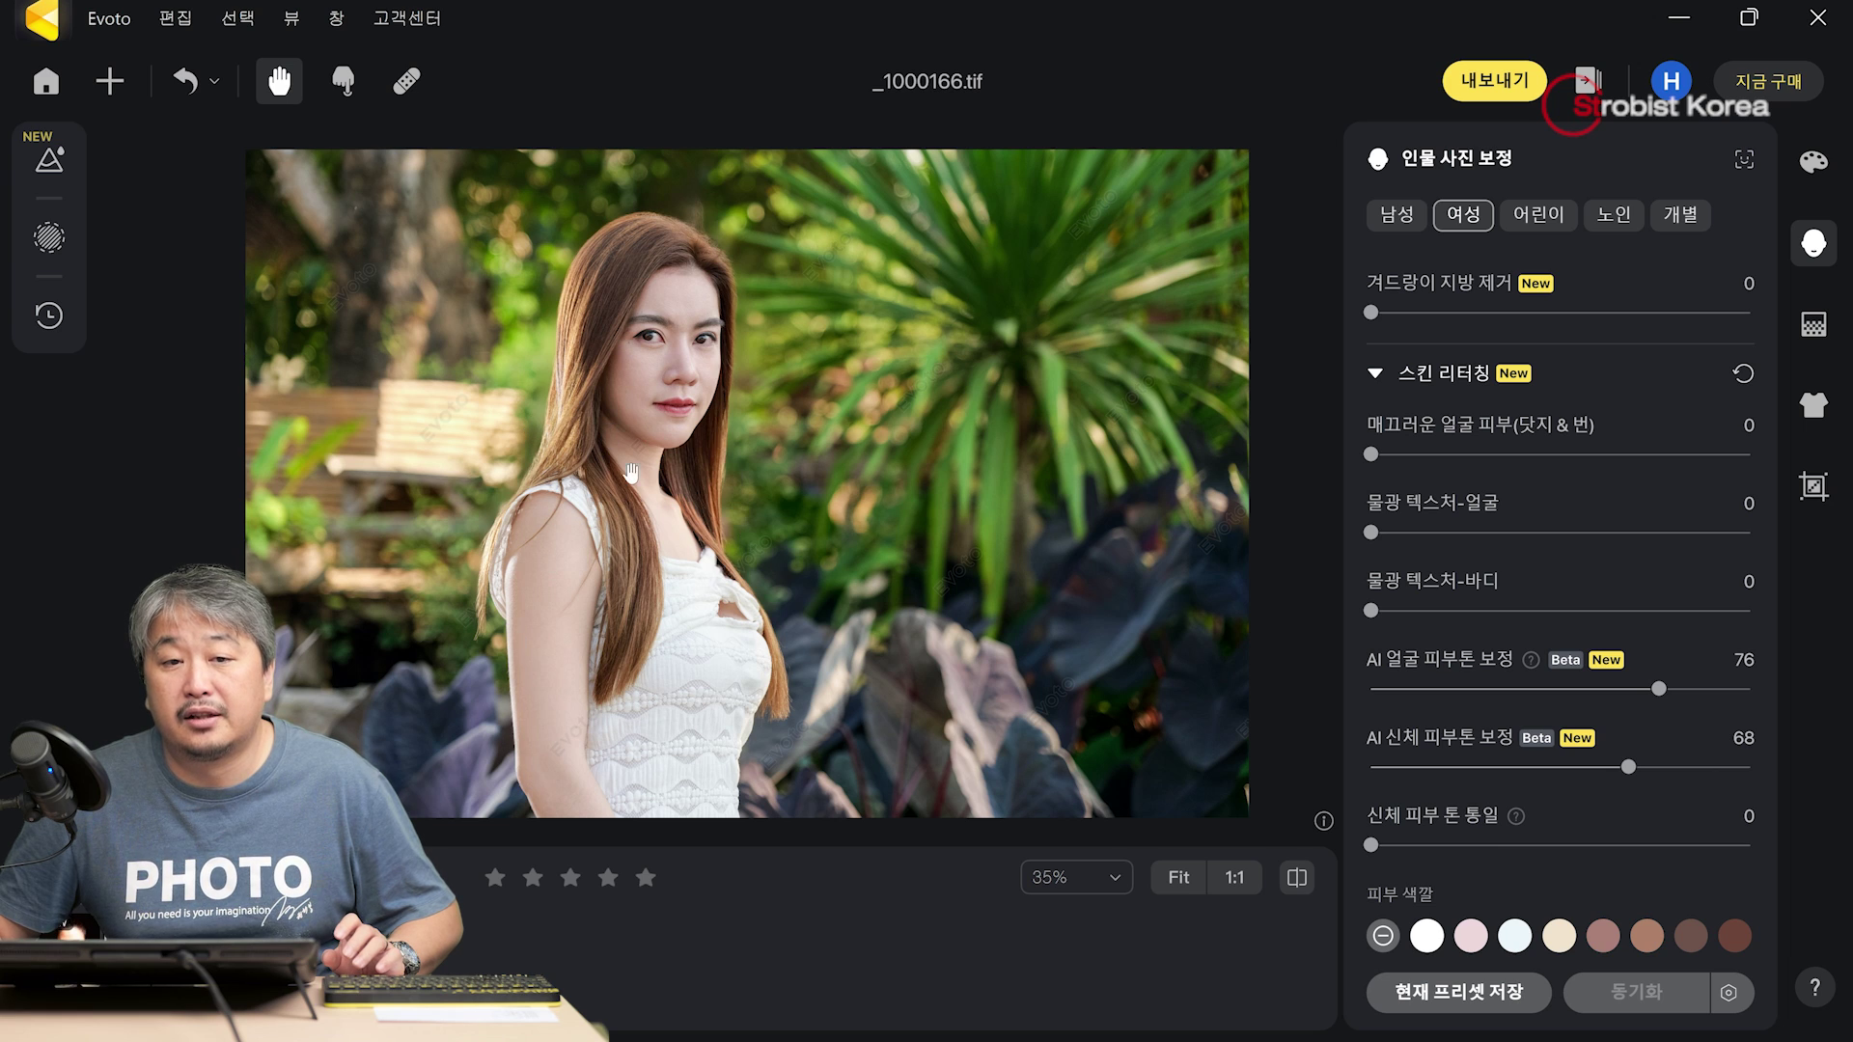
mouse_move(732, 615)
mouse_down()
mouse_move(735, 586)
mouse_move(719, 618)
mouse_up()
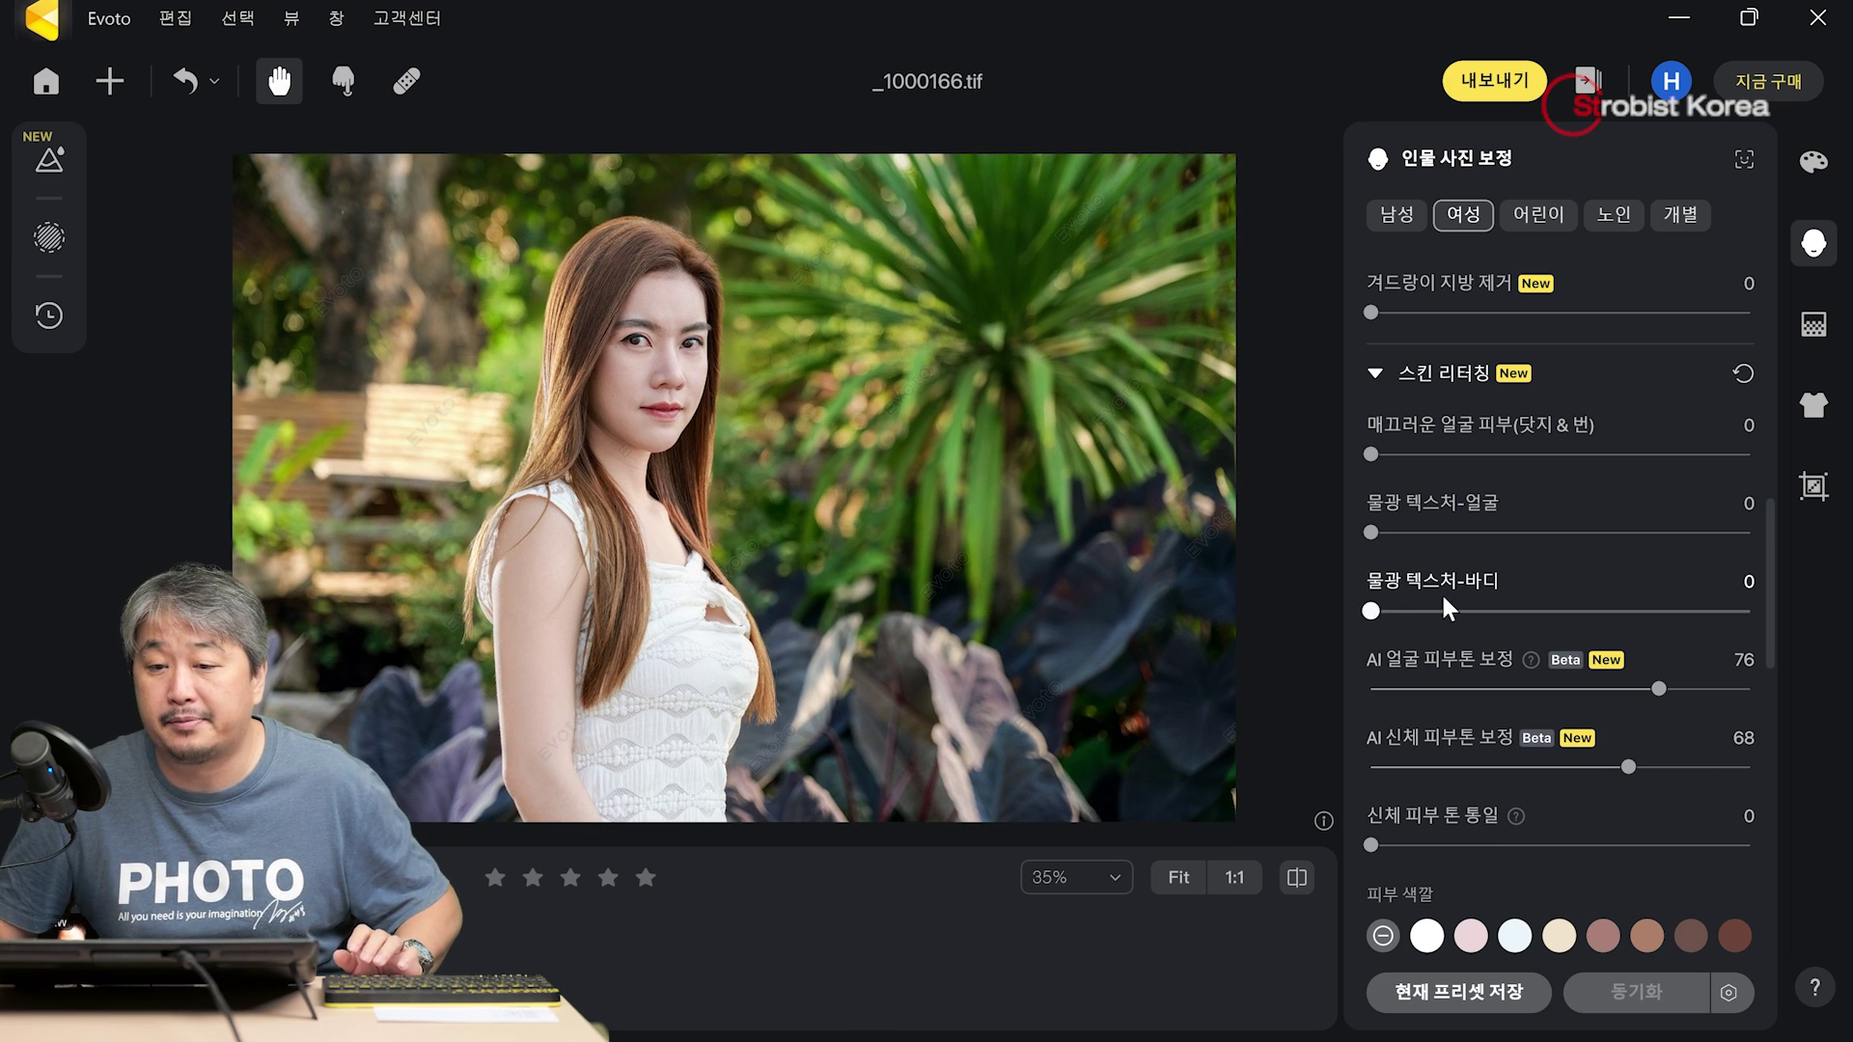
- Compare several skin radiance (피부 광채) strengths, including 33, 0, 25 and 34, and set it to 31
scroll(1444, 590, down, 5)
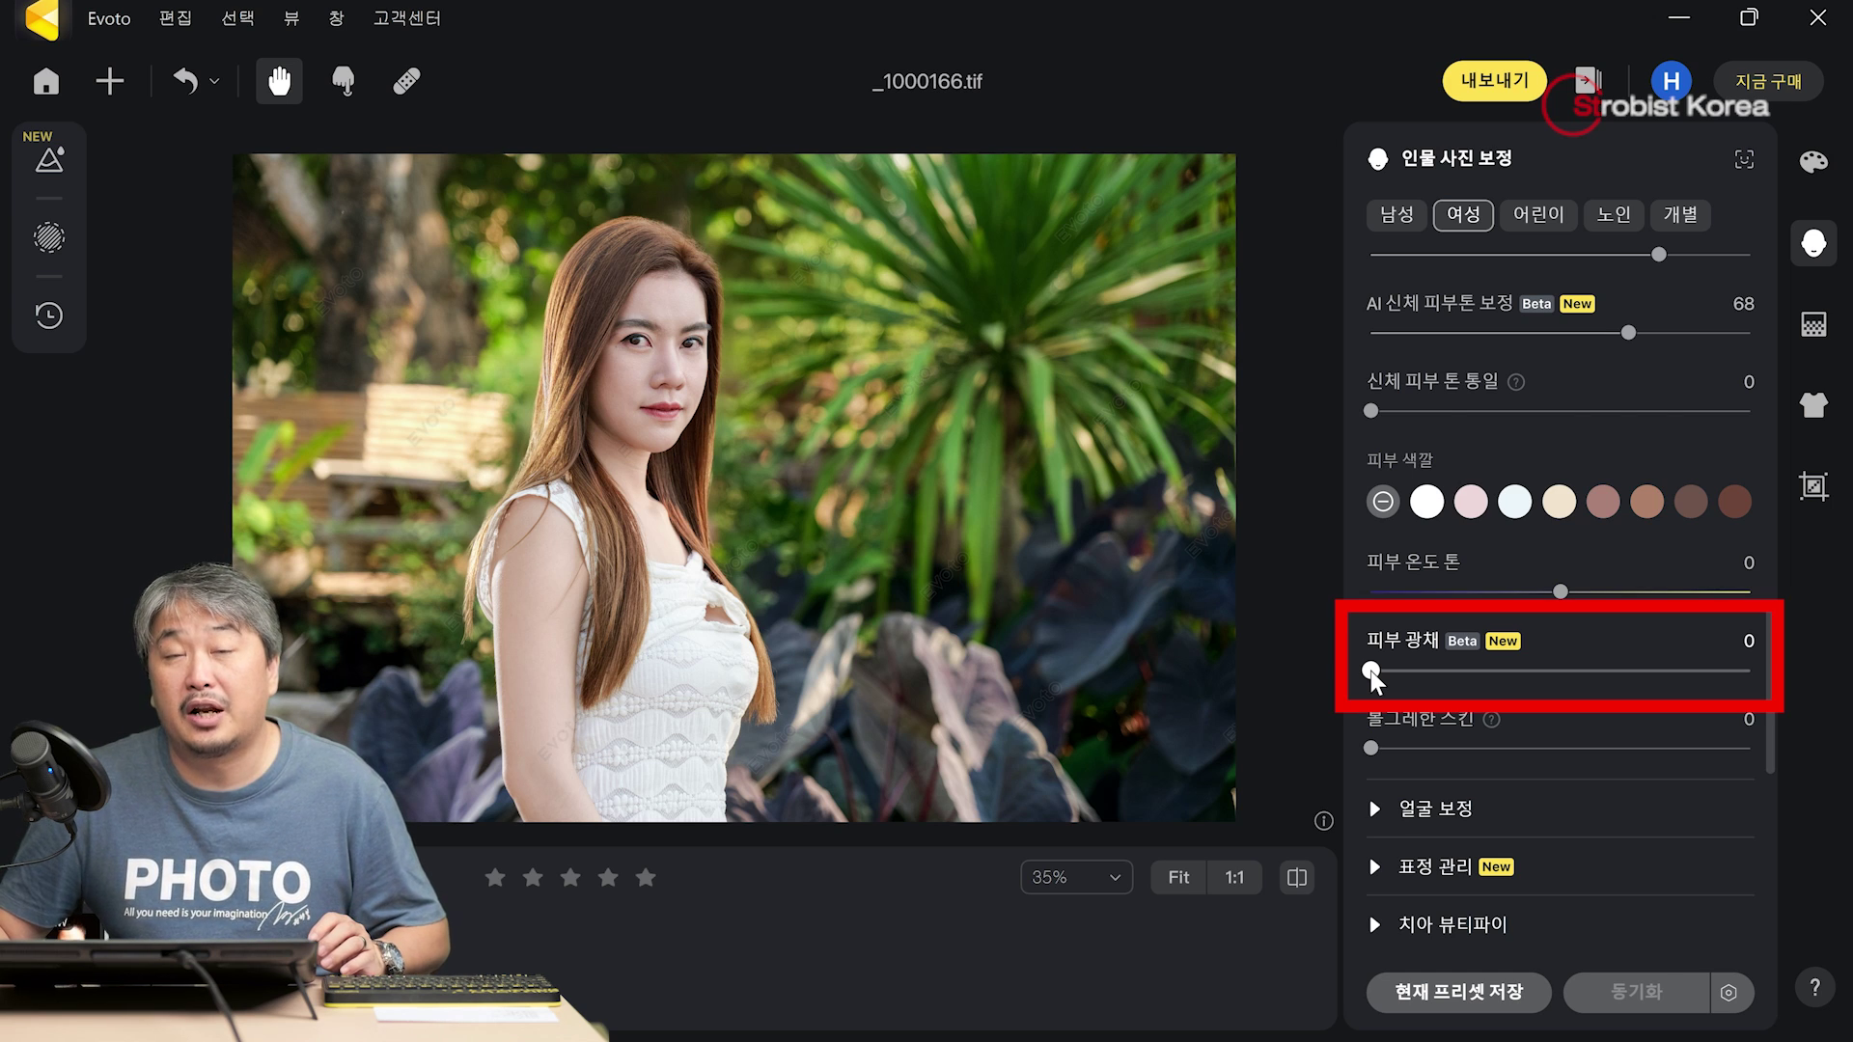
drag(1371, 673, 1550, 679)
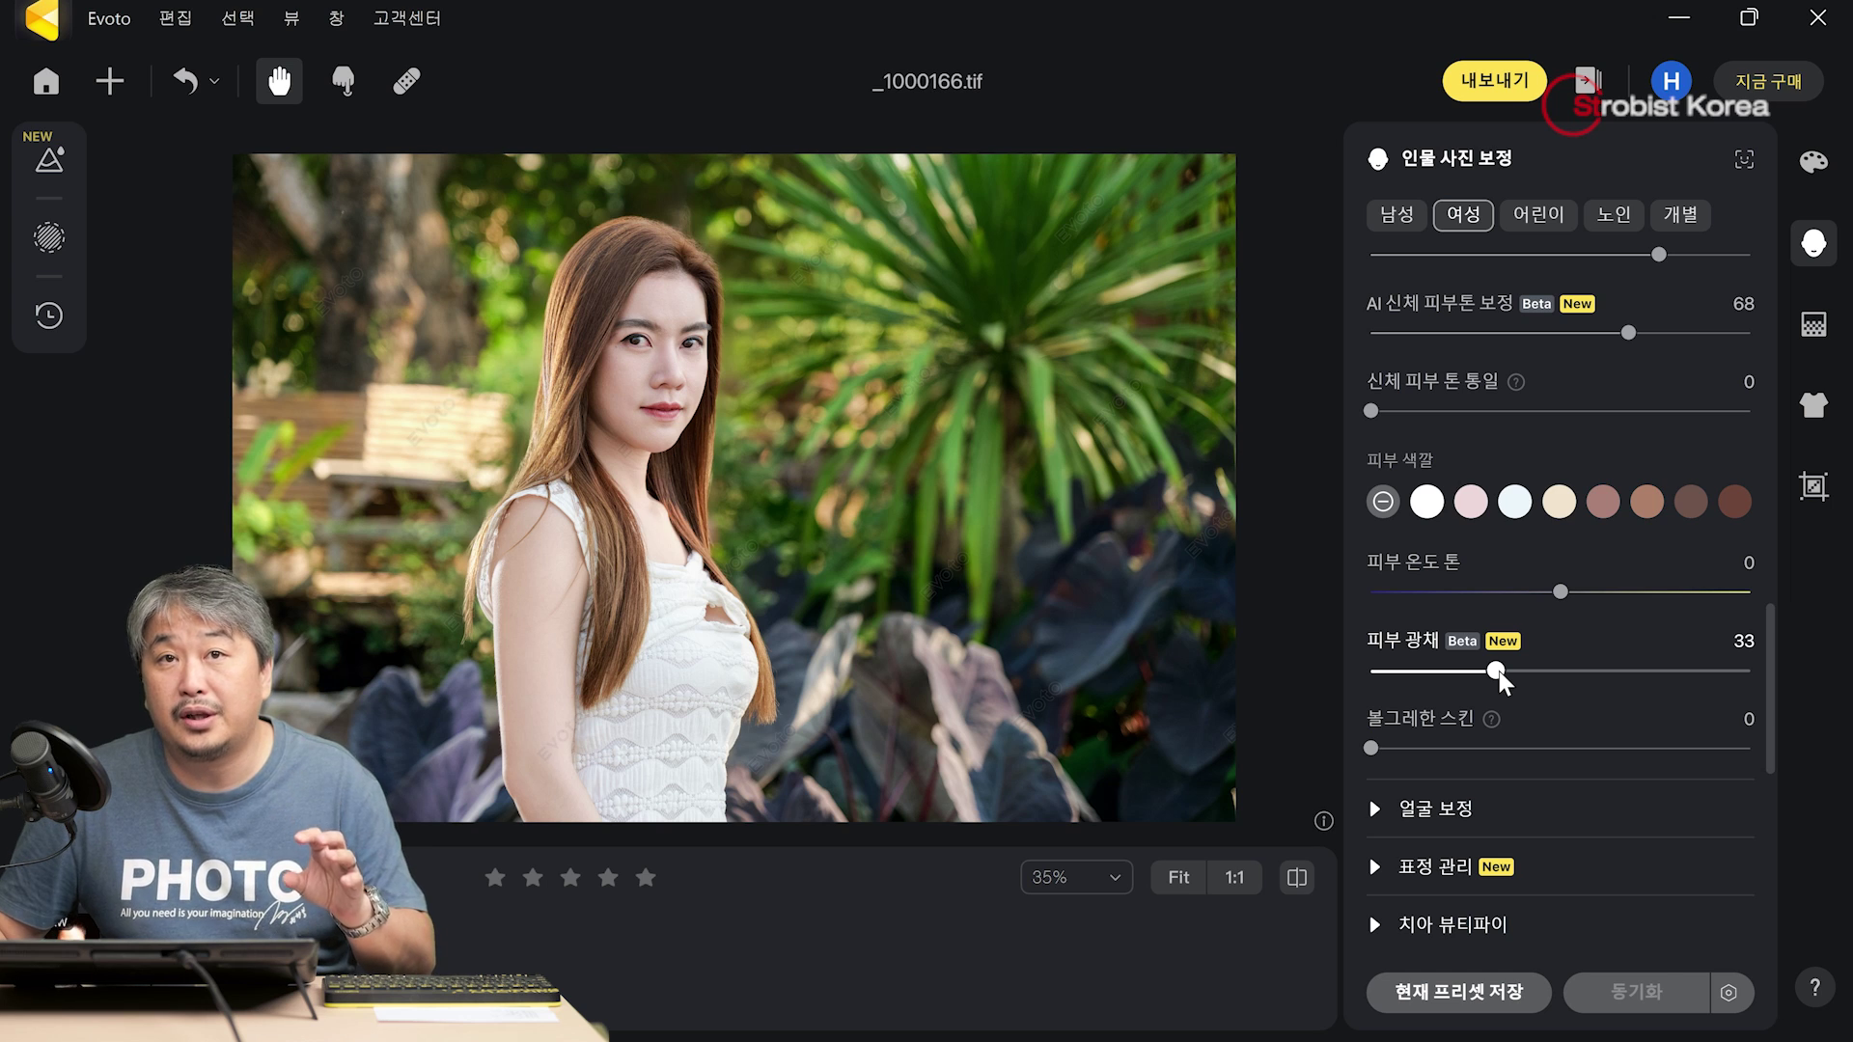
drag(1498, 673, 1584, 675)
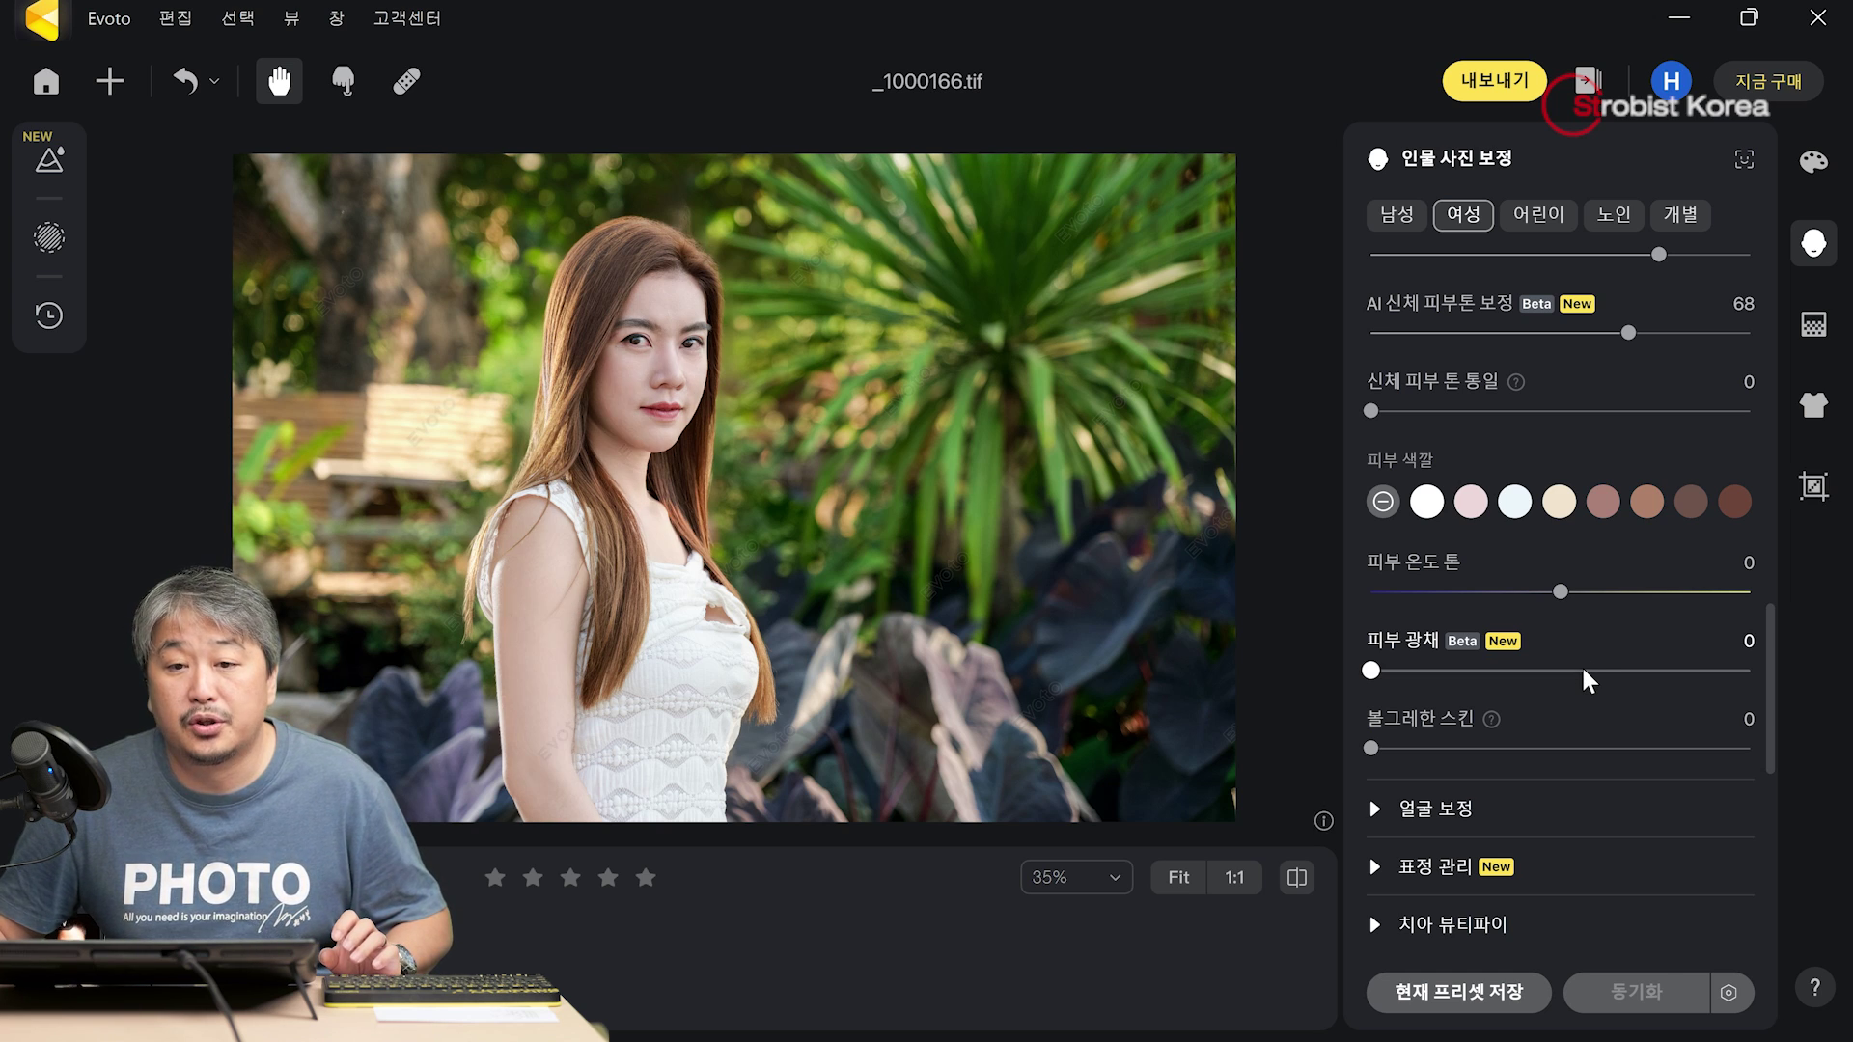
drag(1473, 678, 1466, 675)
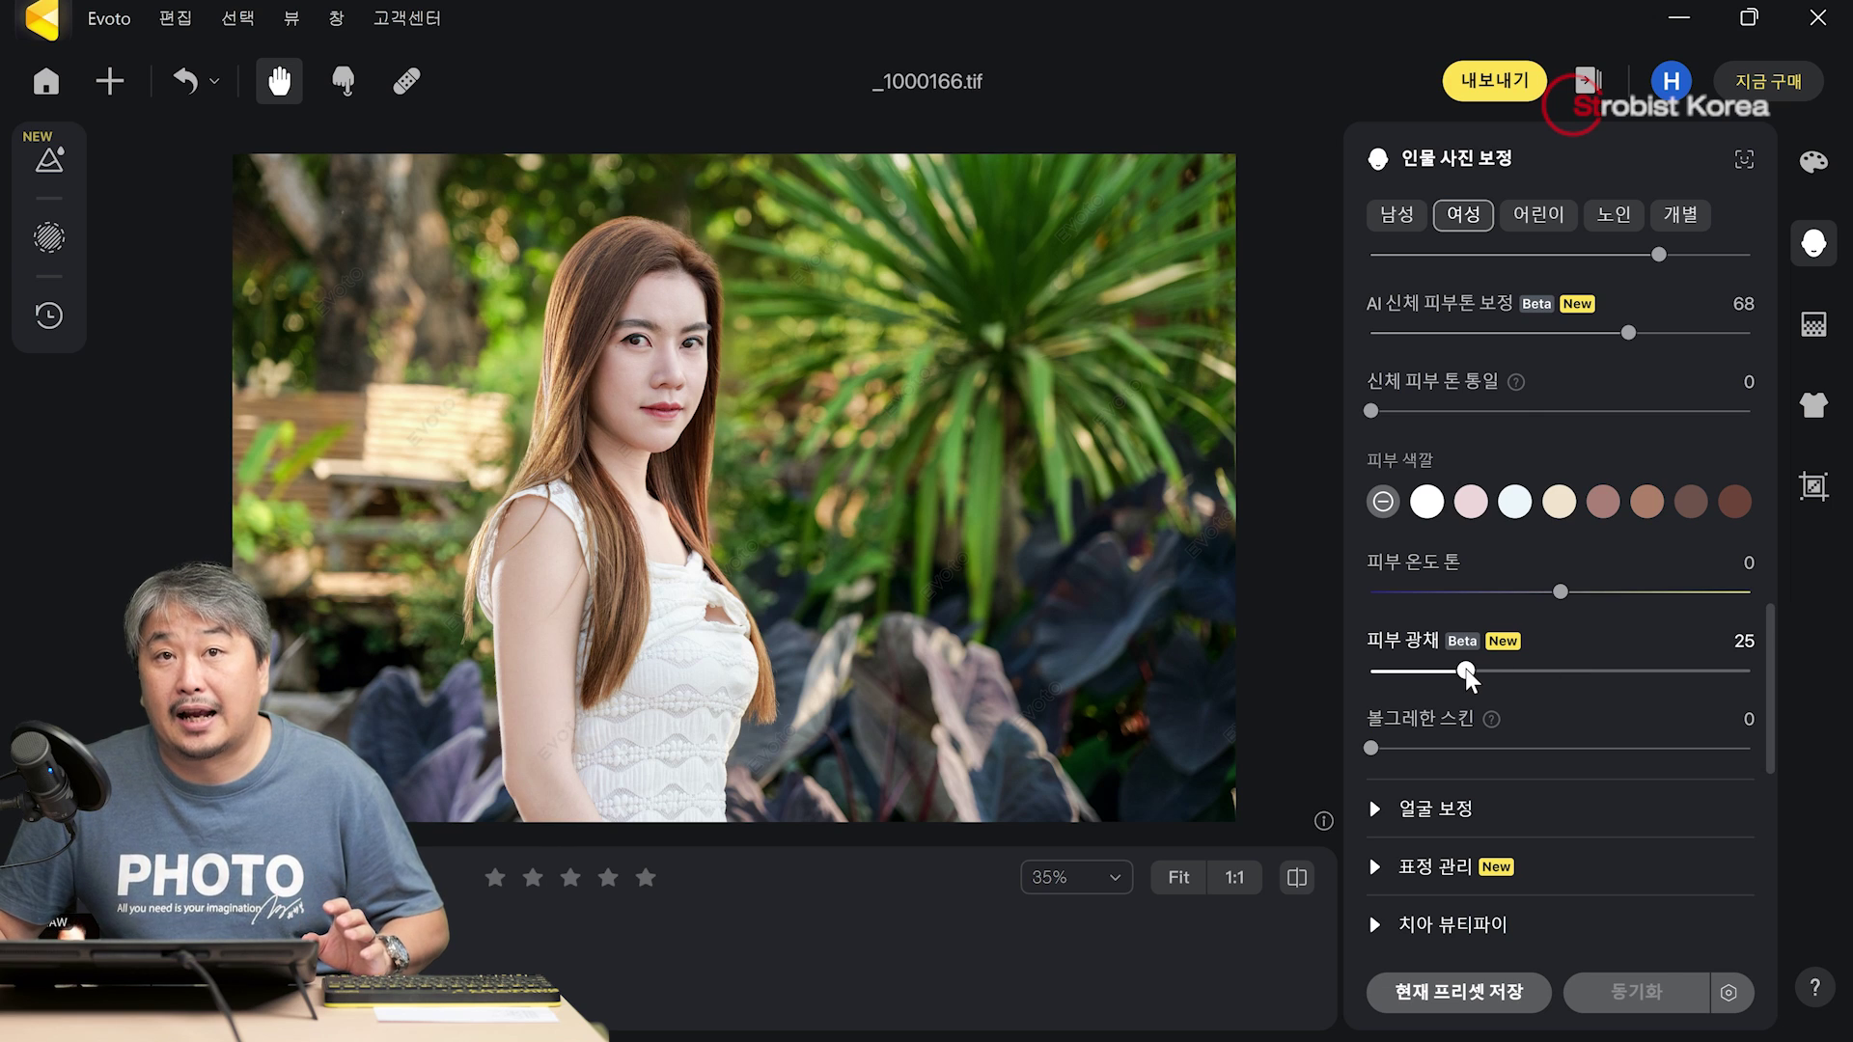
drag(1588, 670, 1502, 673)
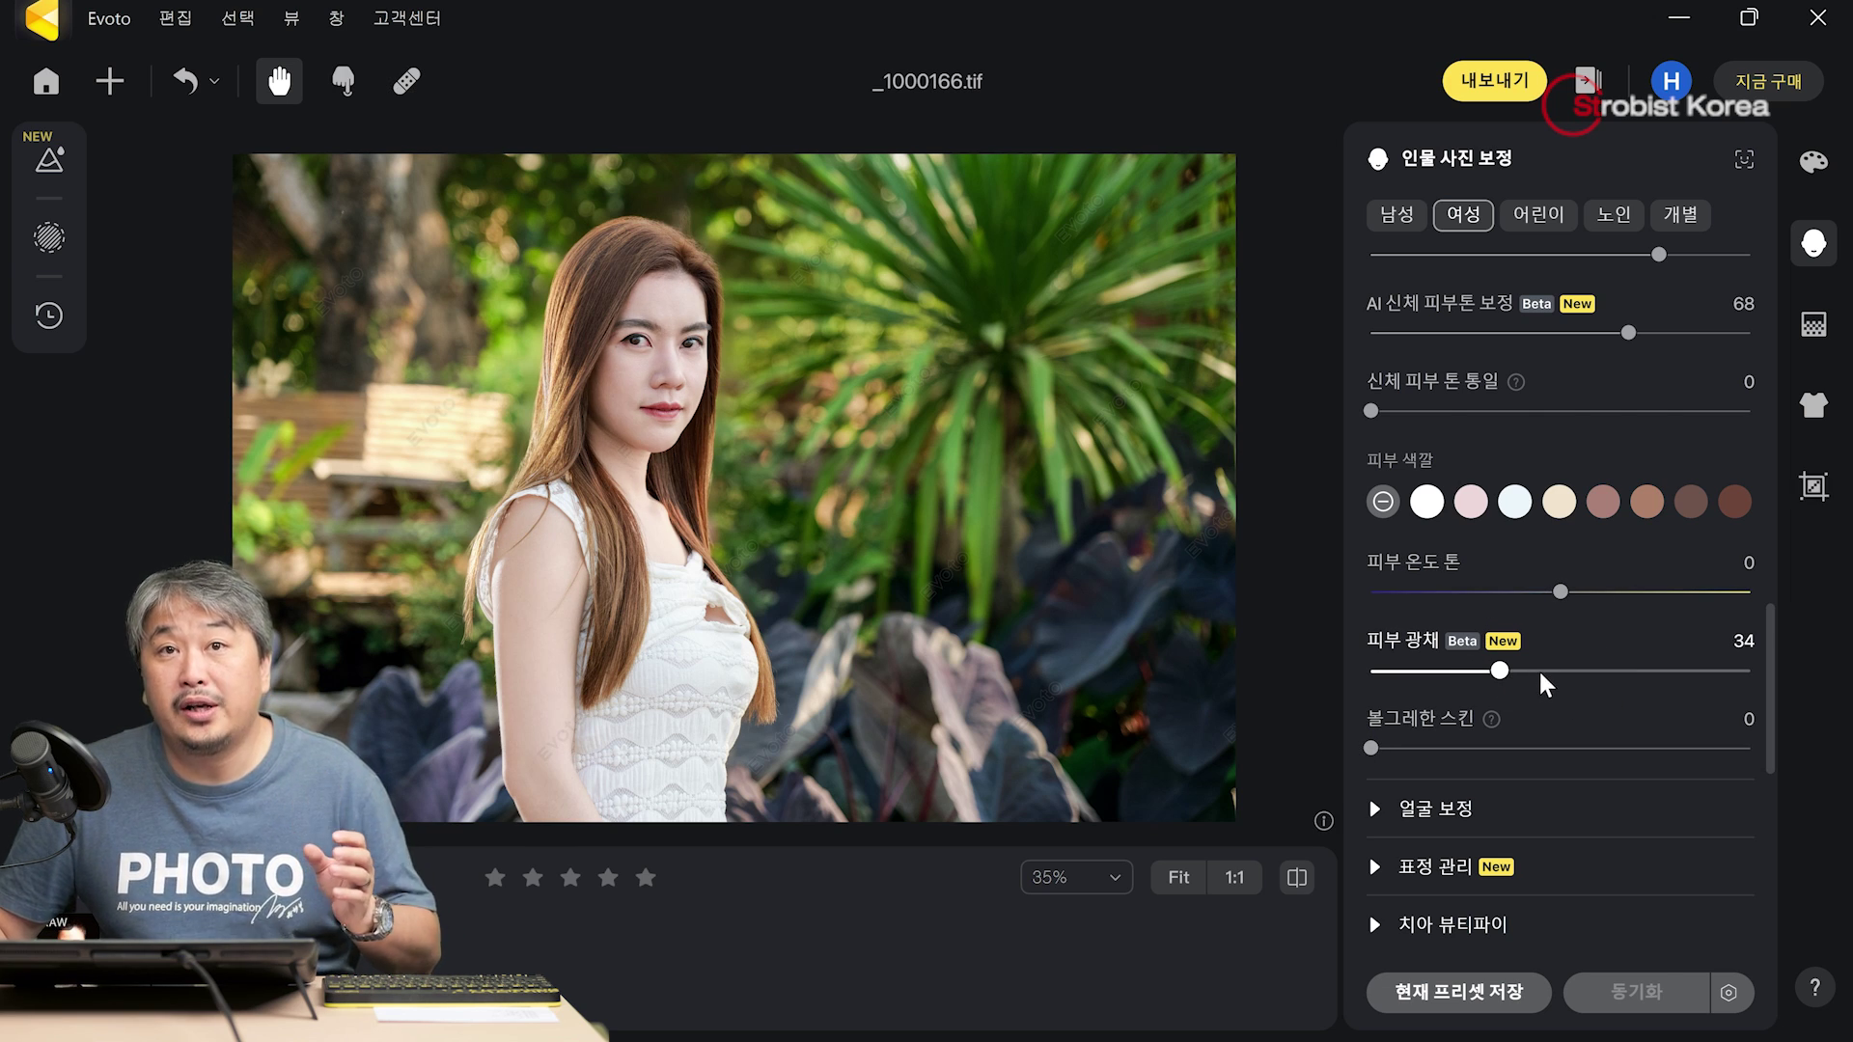
click(1588, 669)
click(1635, 668)
click(1533, 669)
click(1488, 672)
- Try the mouth corner correction (입꼬리 보정) in expression management (표정 관리) on the enlarged face and reset it to 0
scroll(1545, 680, down, 2)
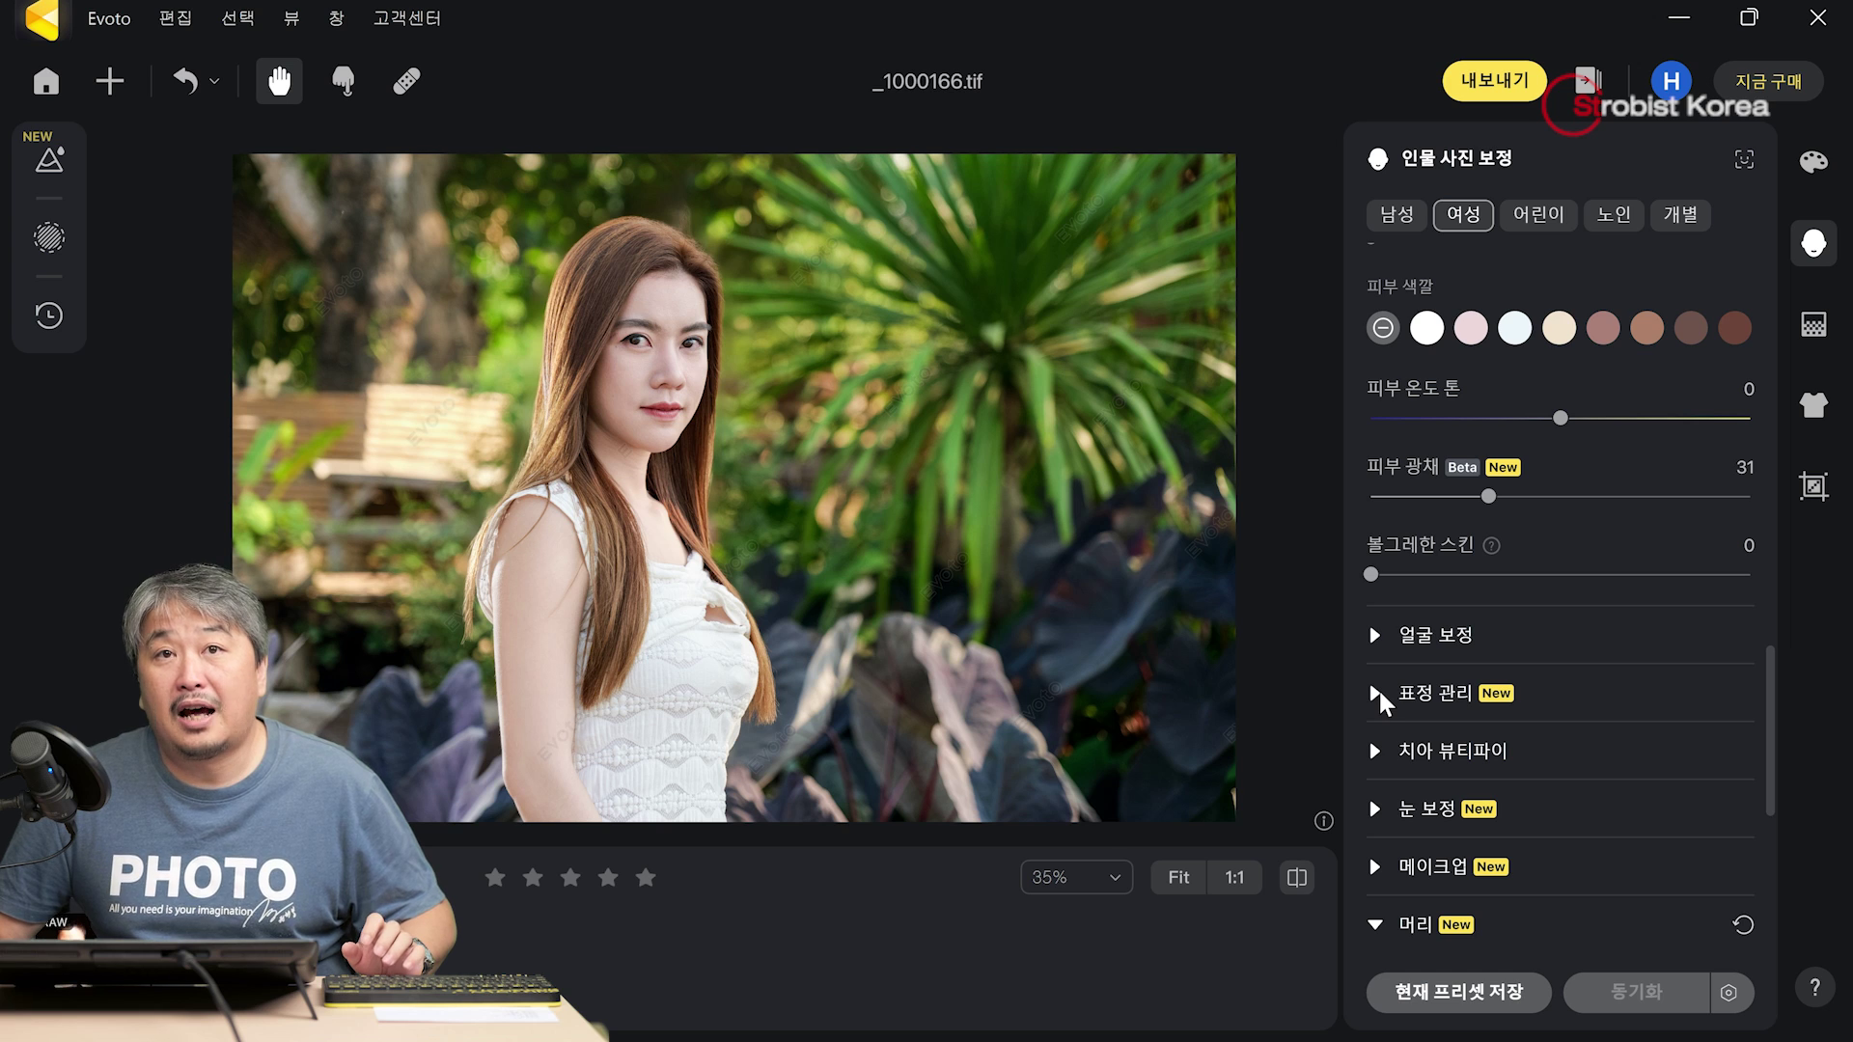
scroll(1430, 693, down, 1)
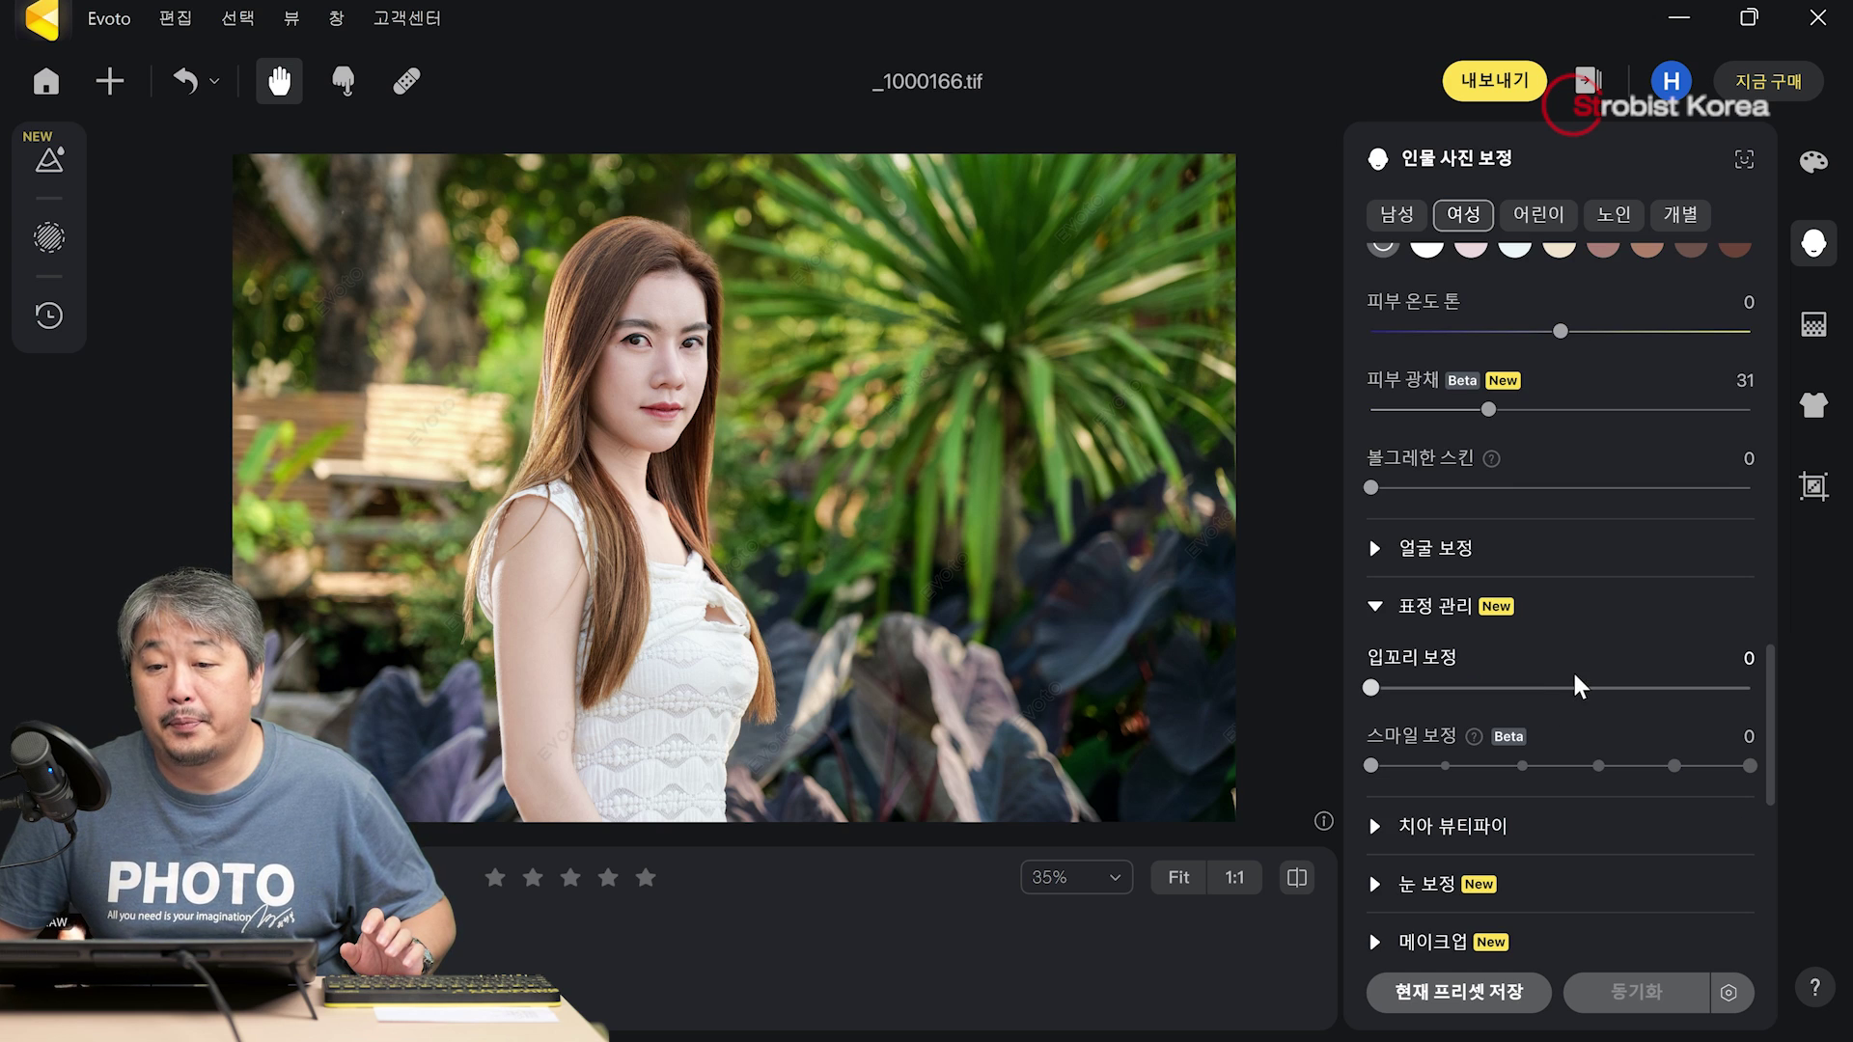
scroll(660, 388, up, 5)
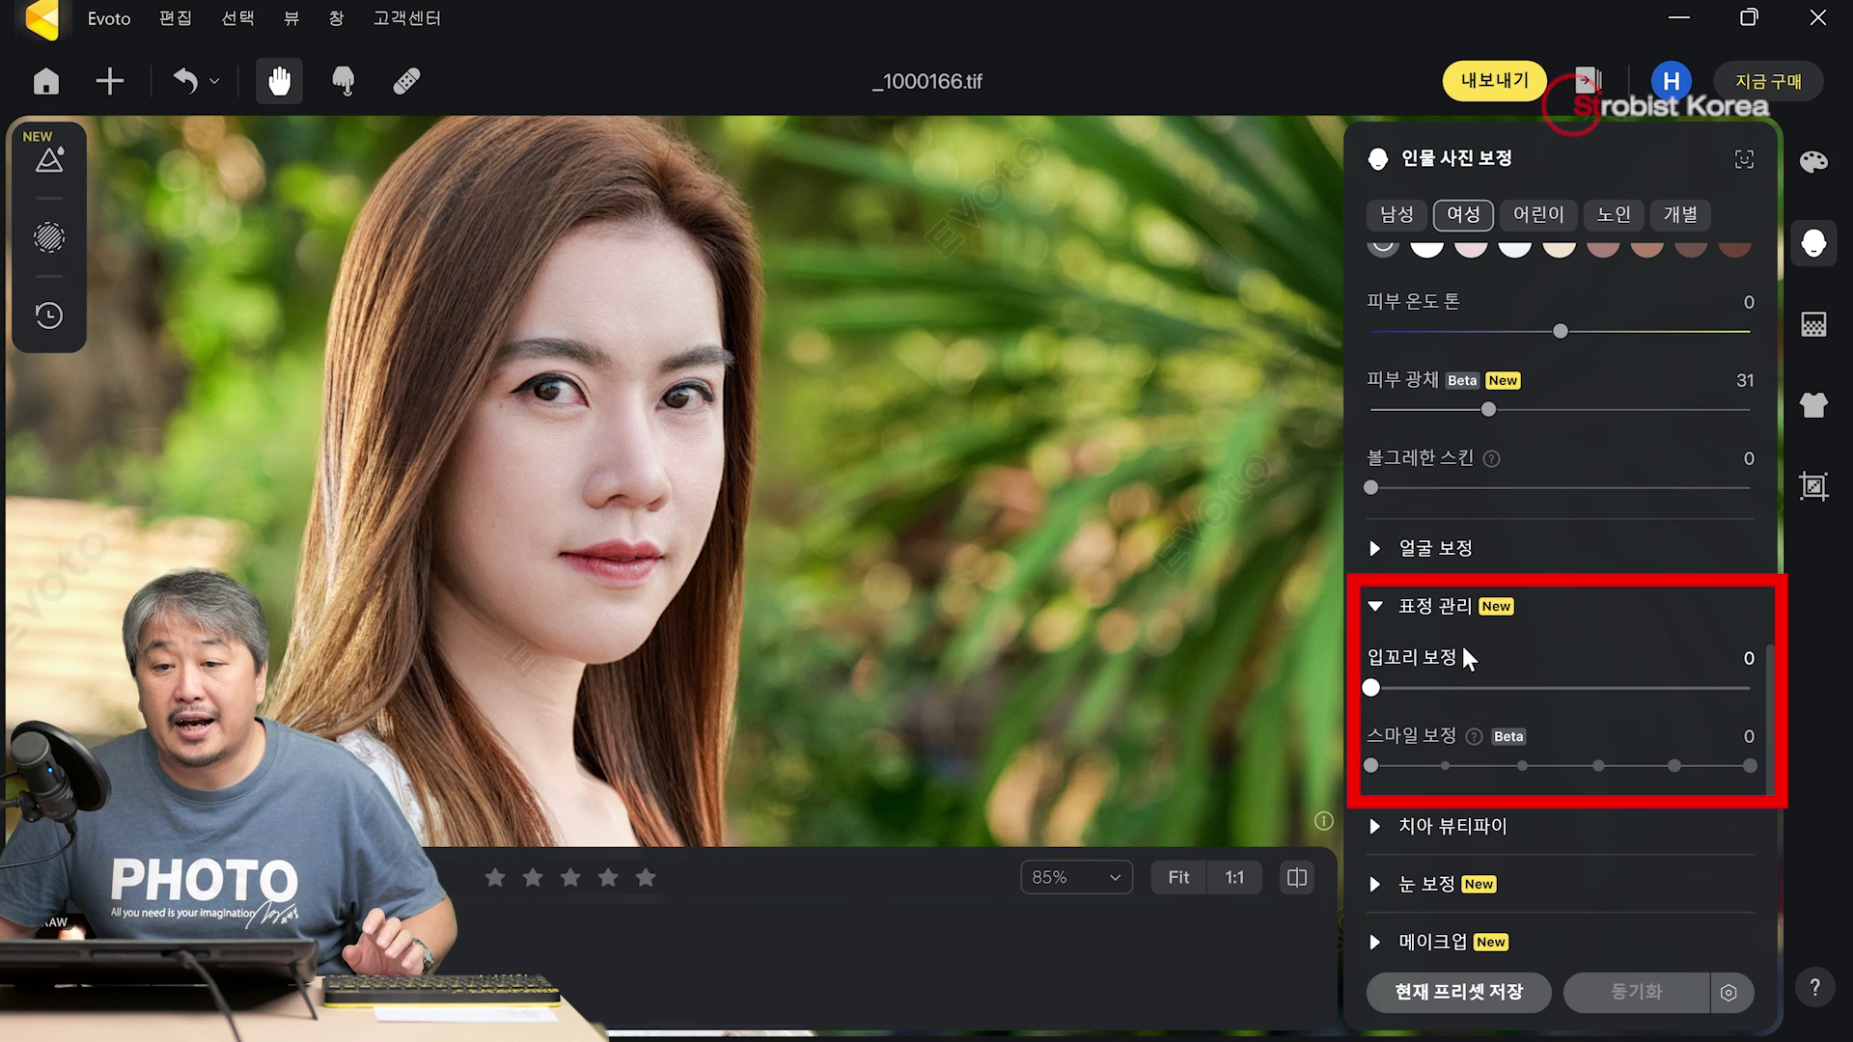
drag(1371, 687, 1484, 688)
drag(1631, 687, 1499, 689)
double_click(1498, 687)
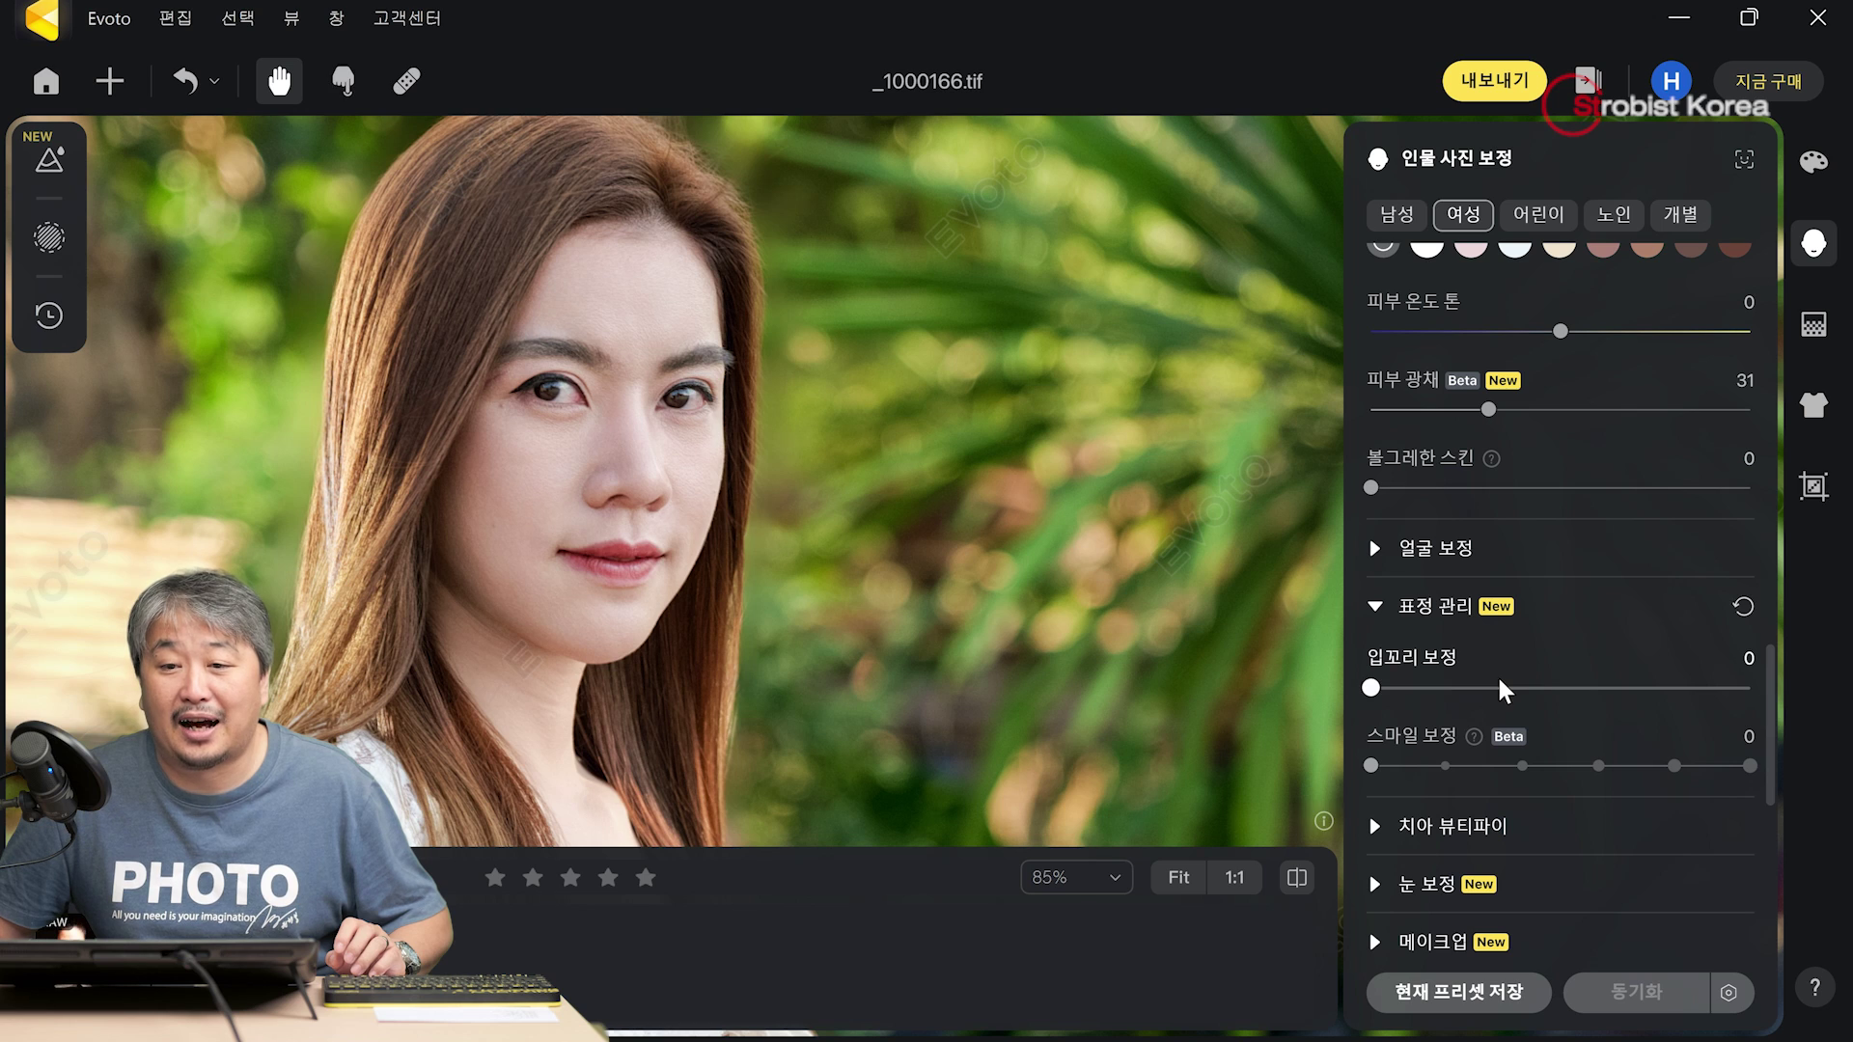
- Try smile correction (스마일 보정) at each level from 1 to 5 and reset it to 0
click(1446, 766)
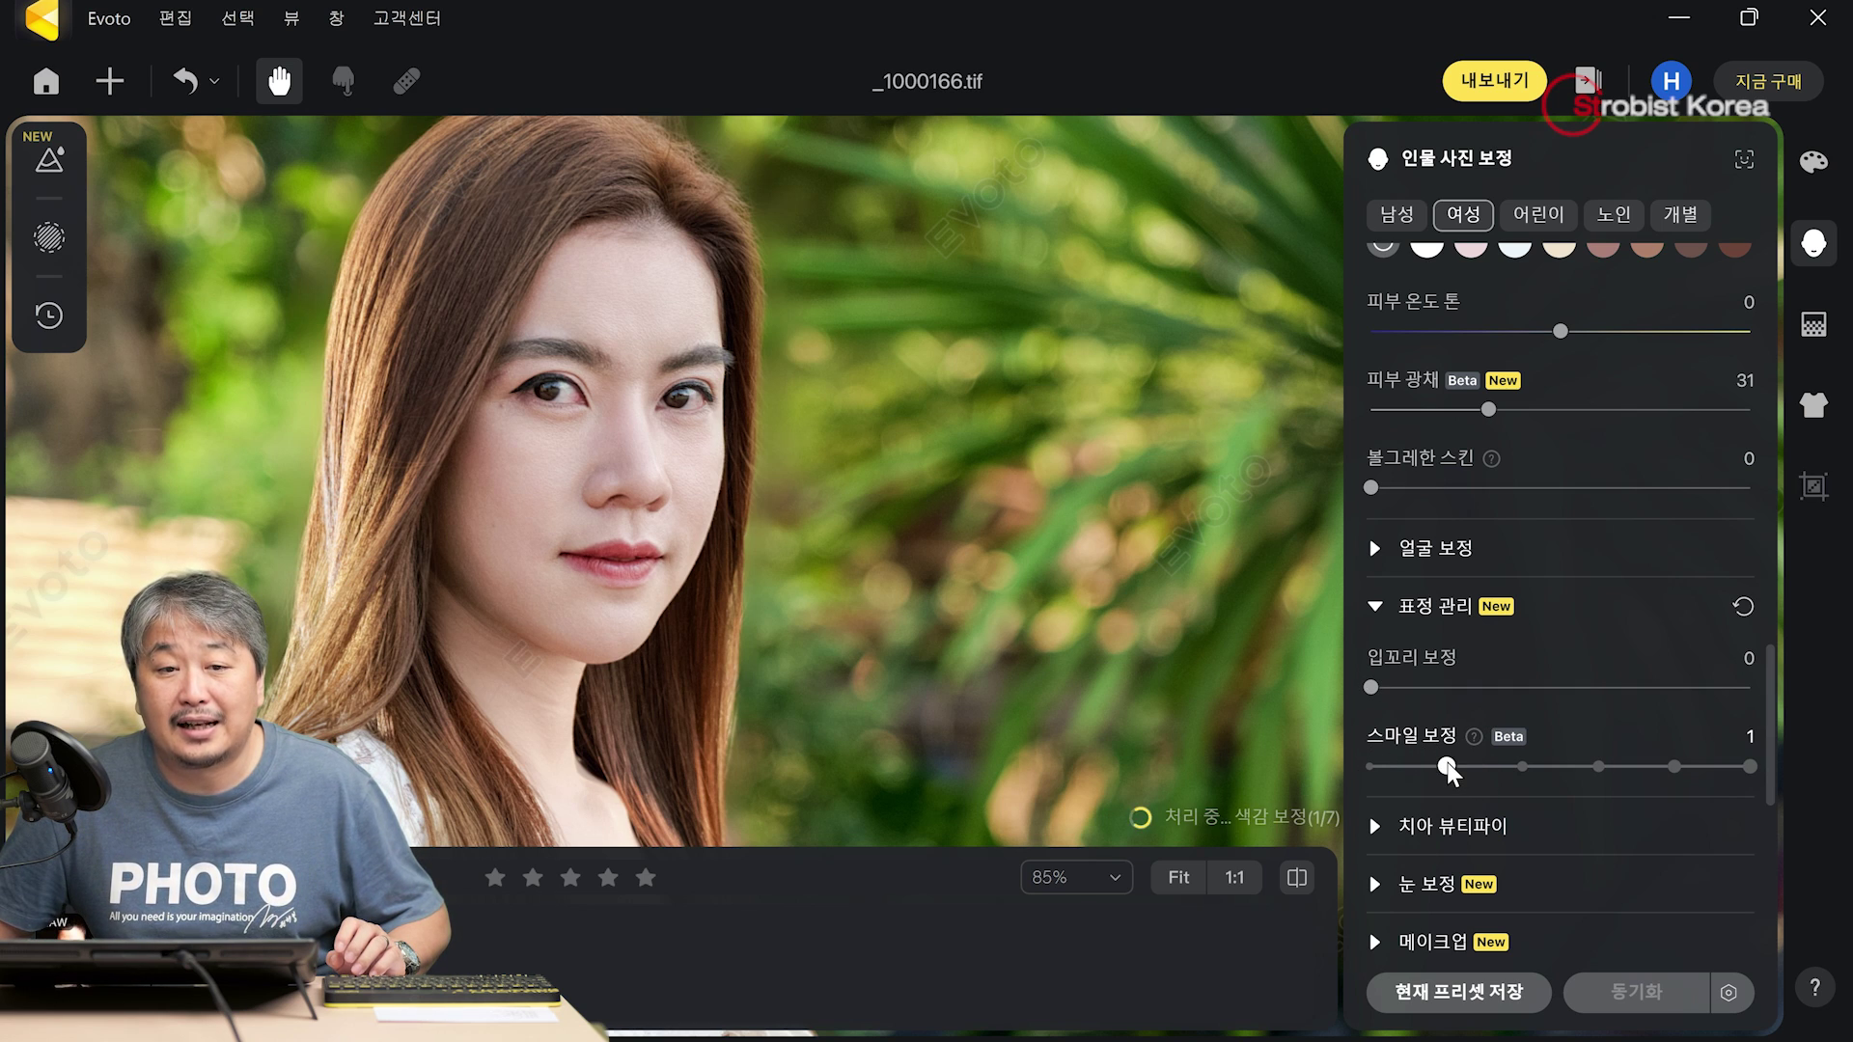
click(1525, 767)
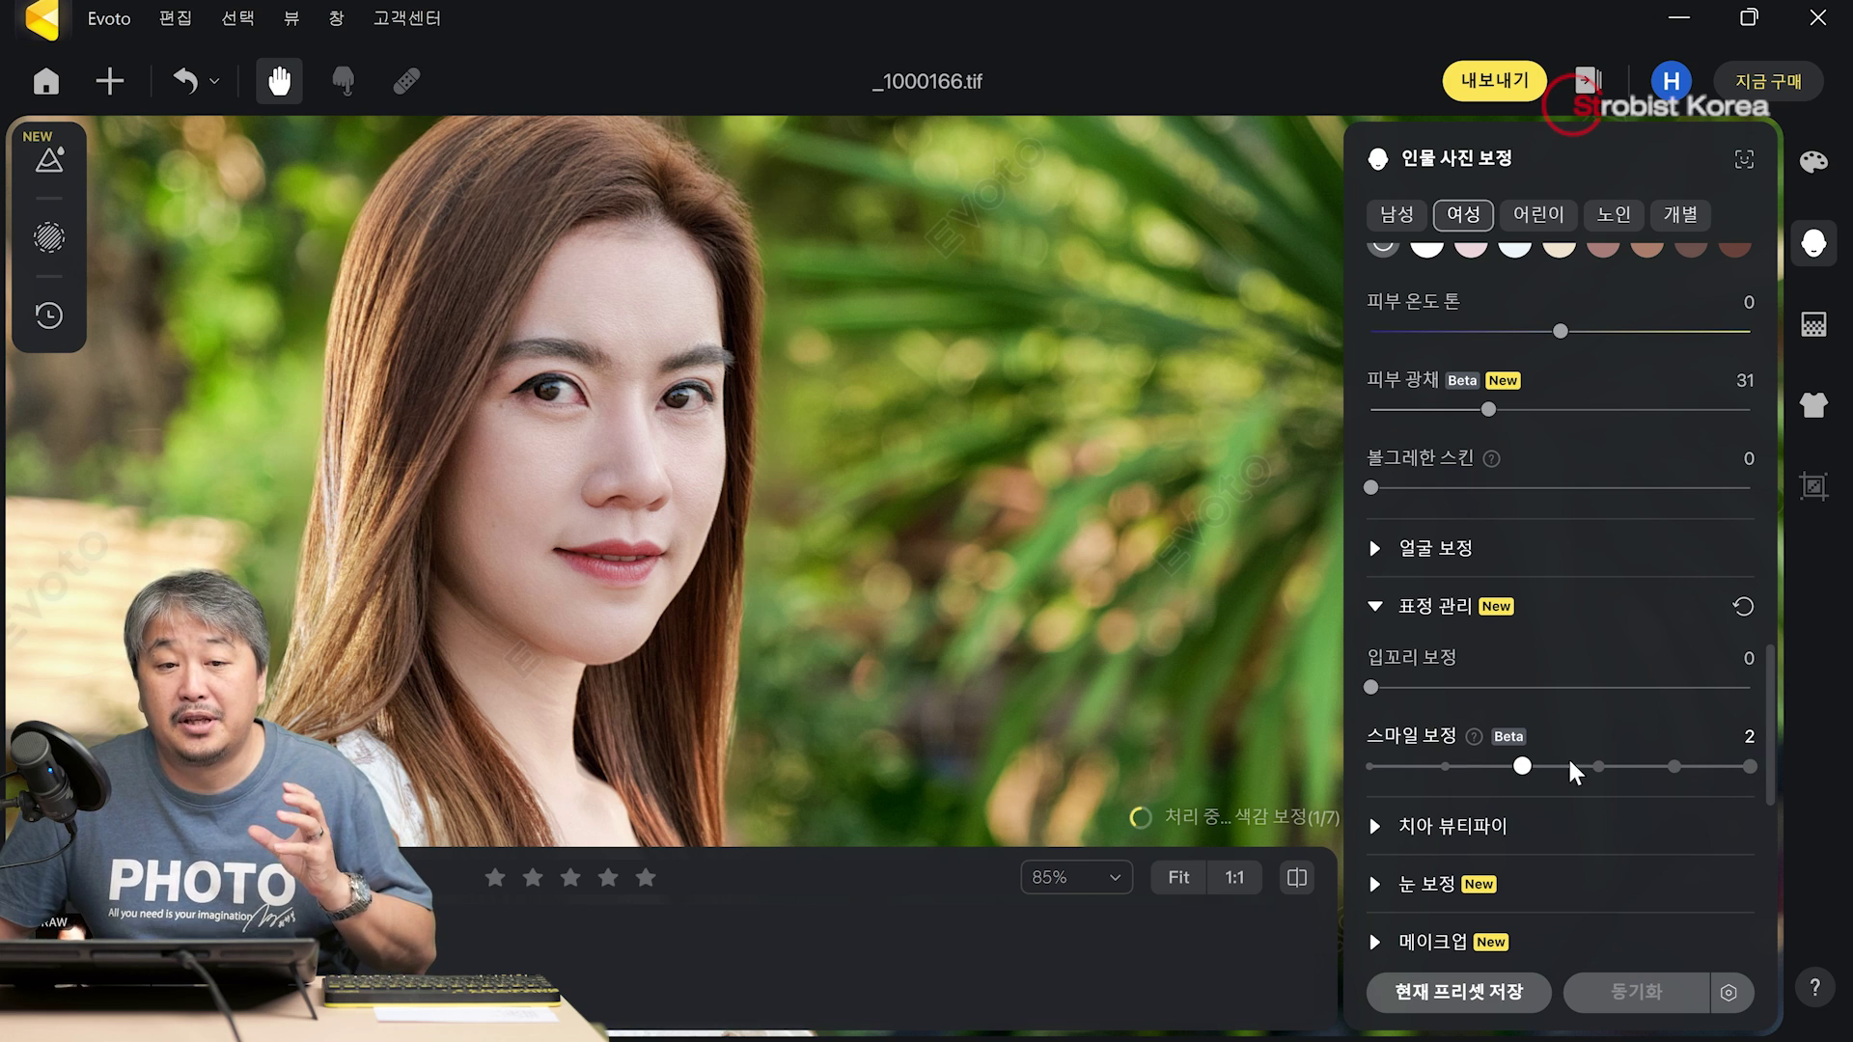
click(1597, 764)
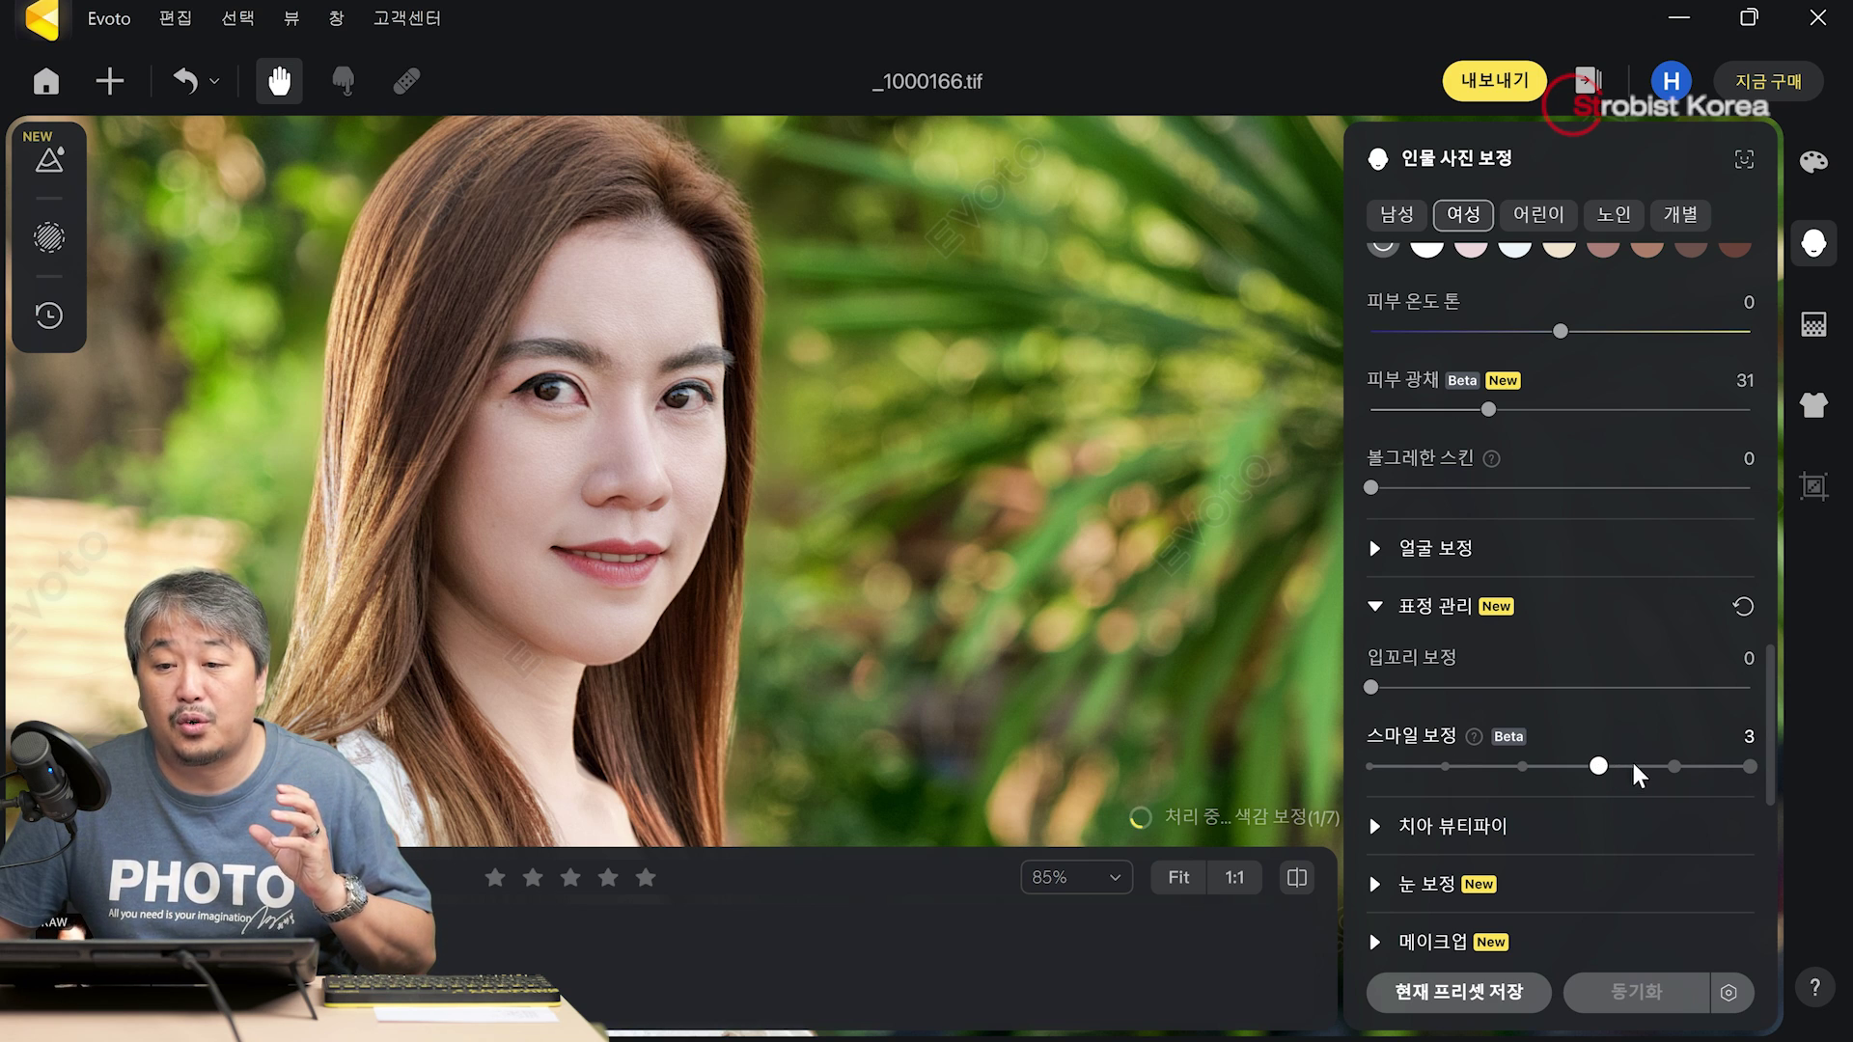
click(1675, 766)
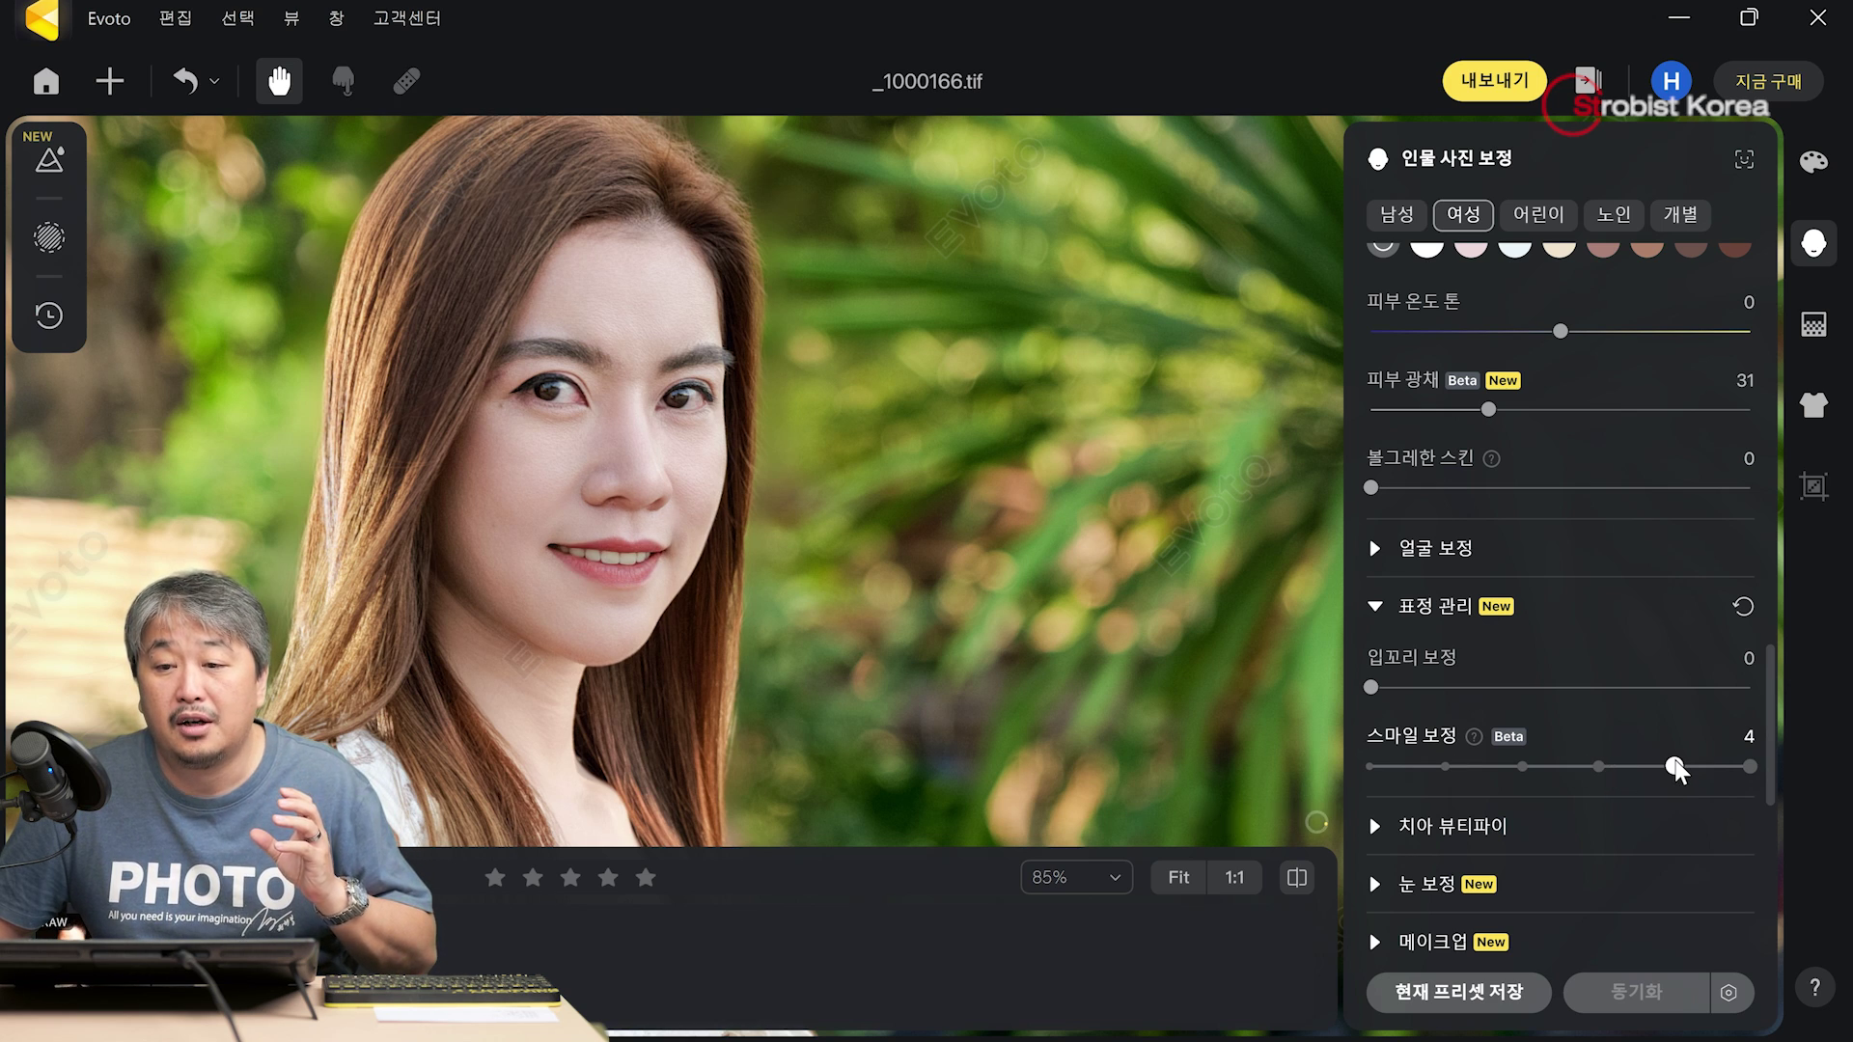
click(1752, 766)
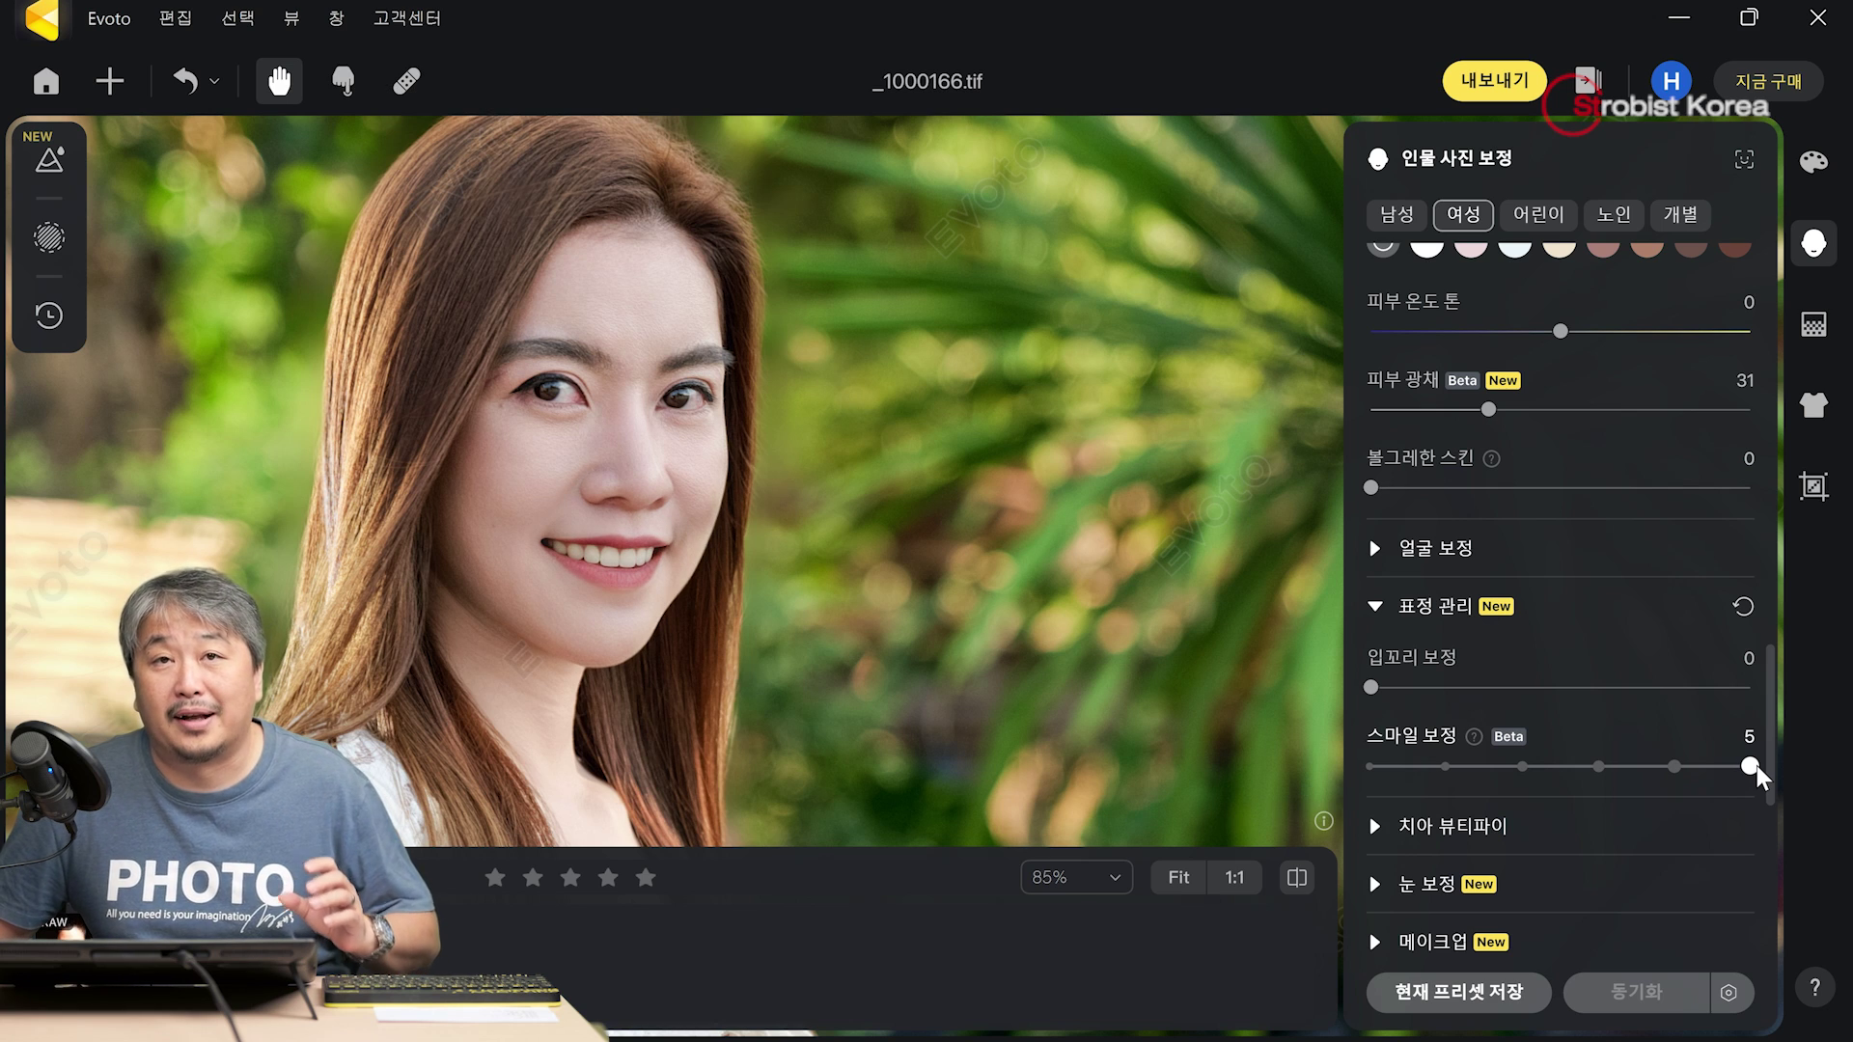
drag(1754, 766, 1352, 774)
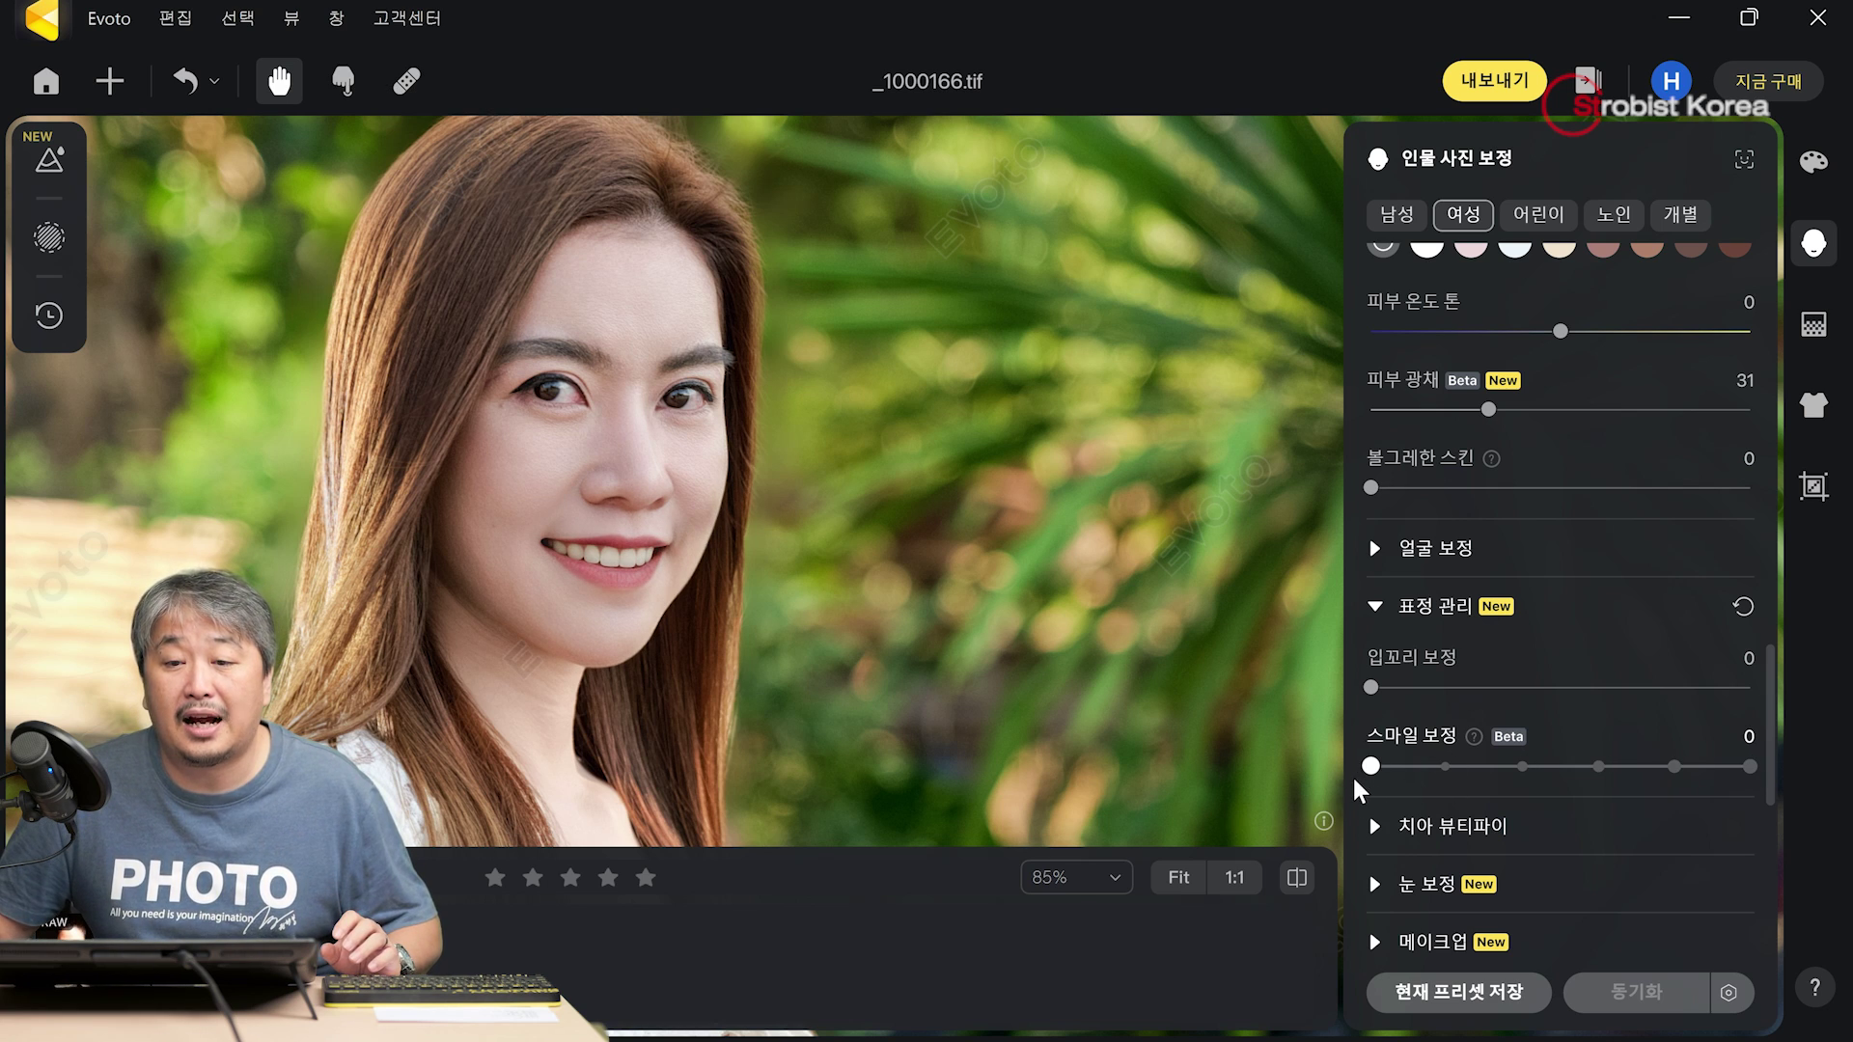
- Raise smile correction (스마일 보정) level by level from 1 up to 5
click(1443, 764)
click(1529, 770)
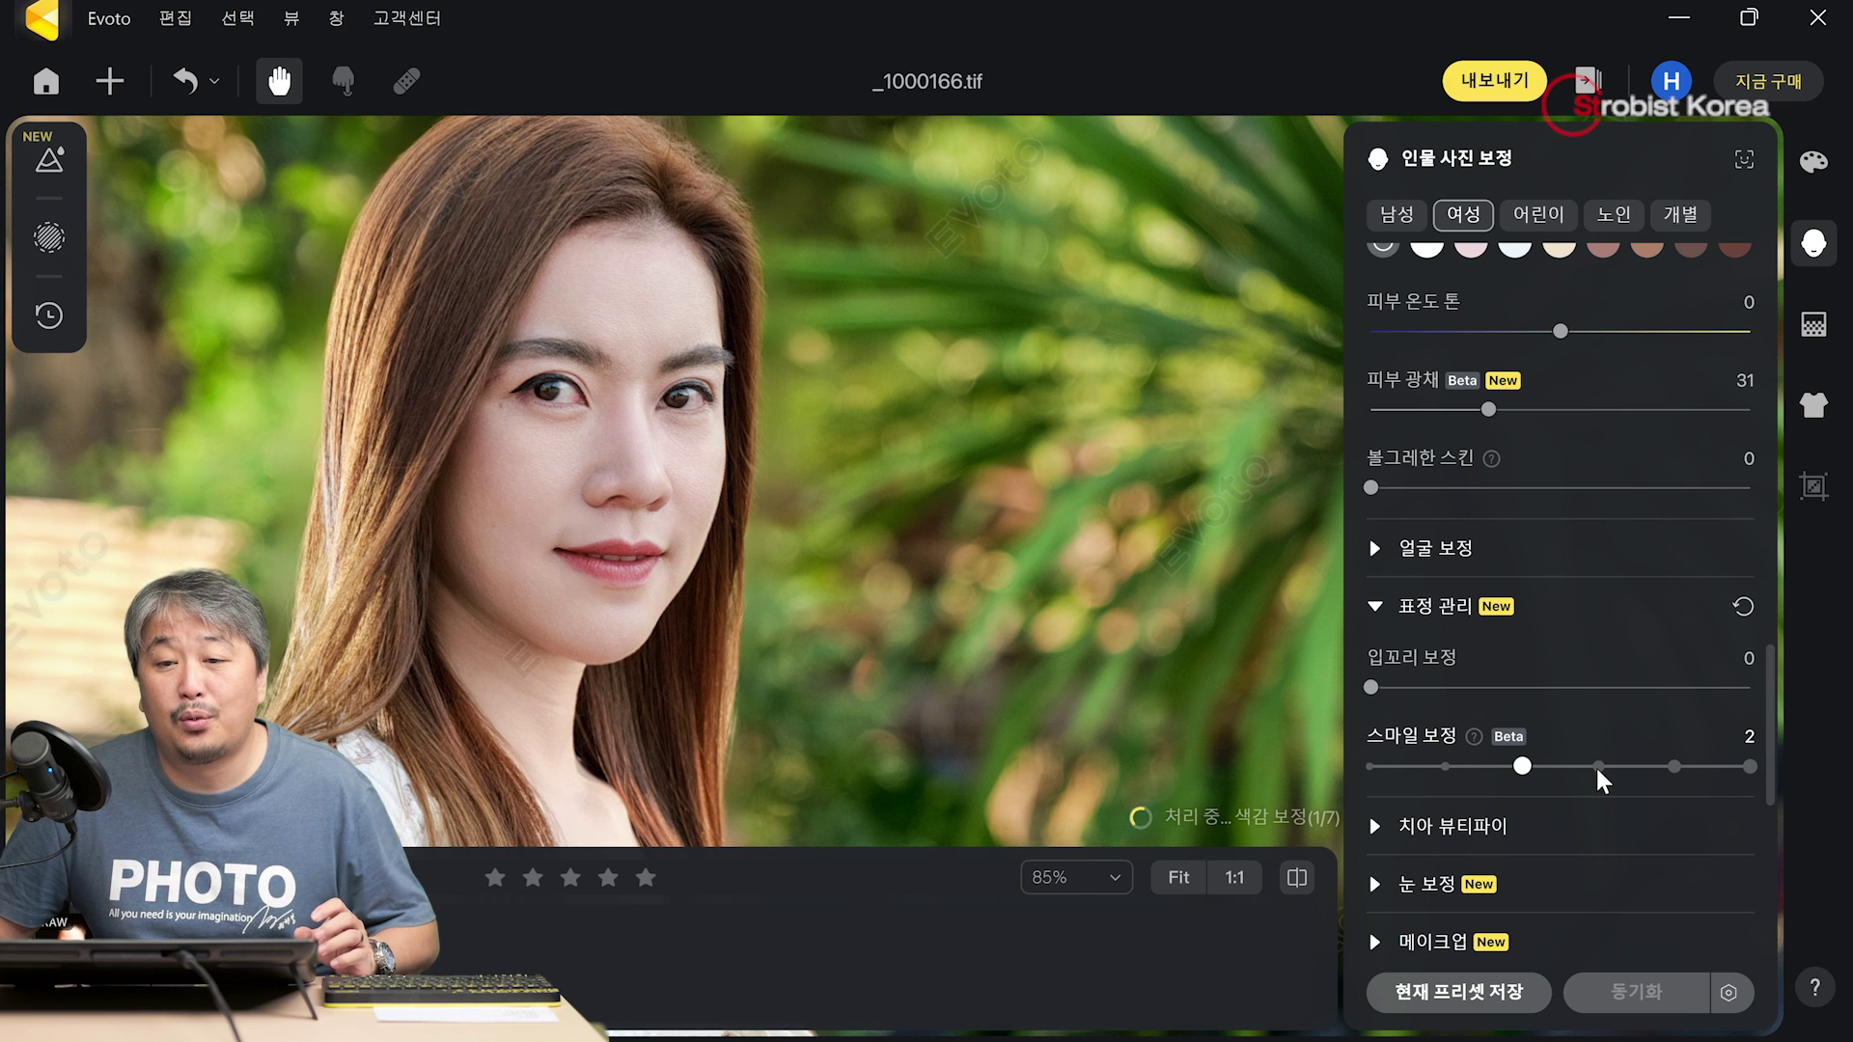
click(1598, 766)
click(1676, 767)
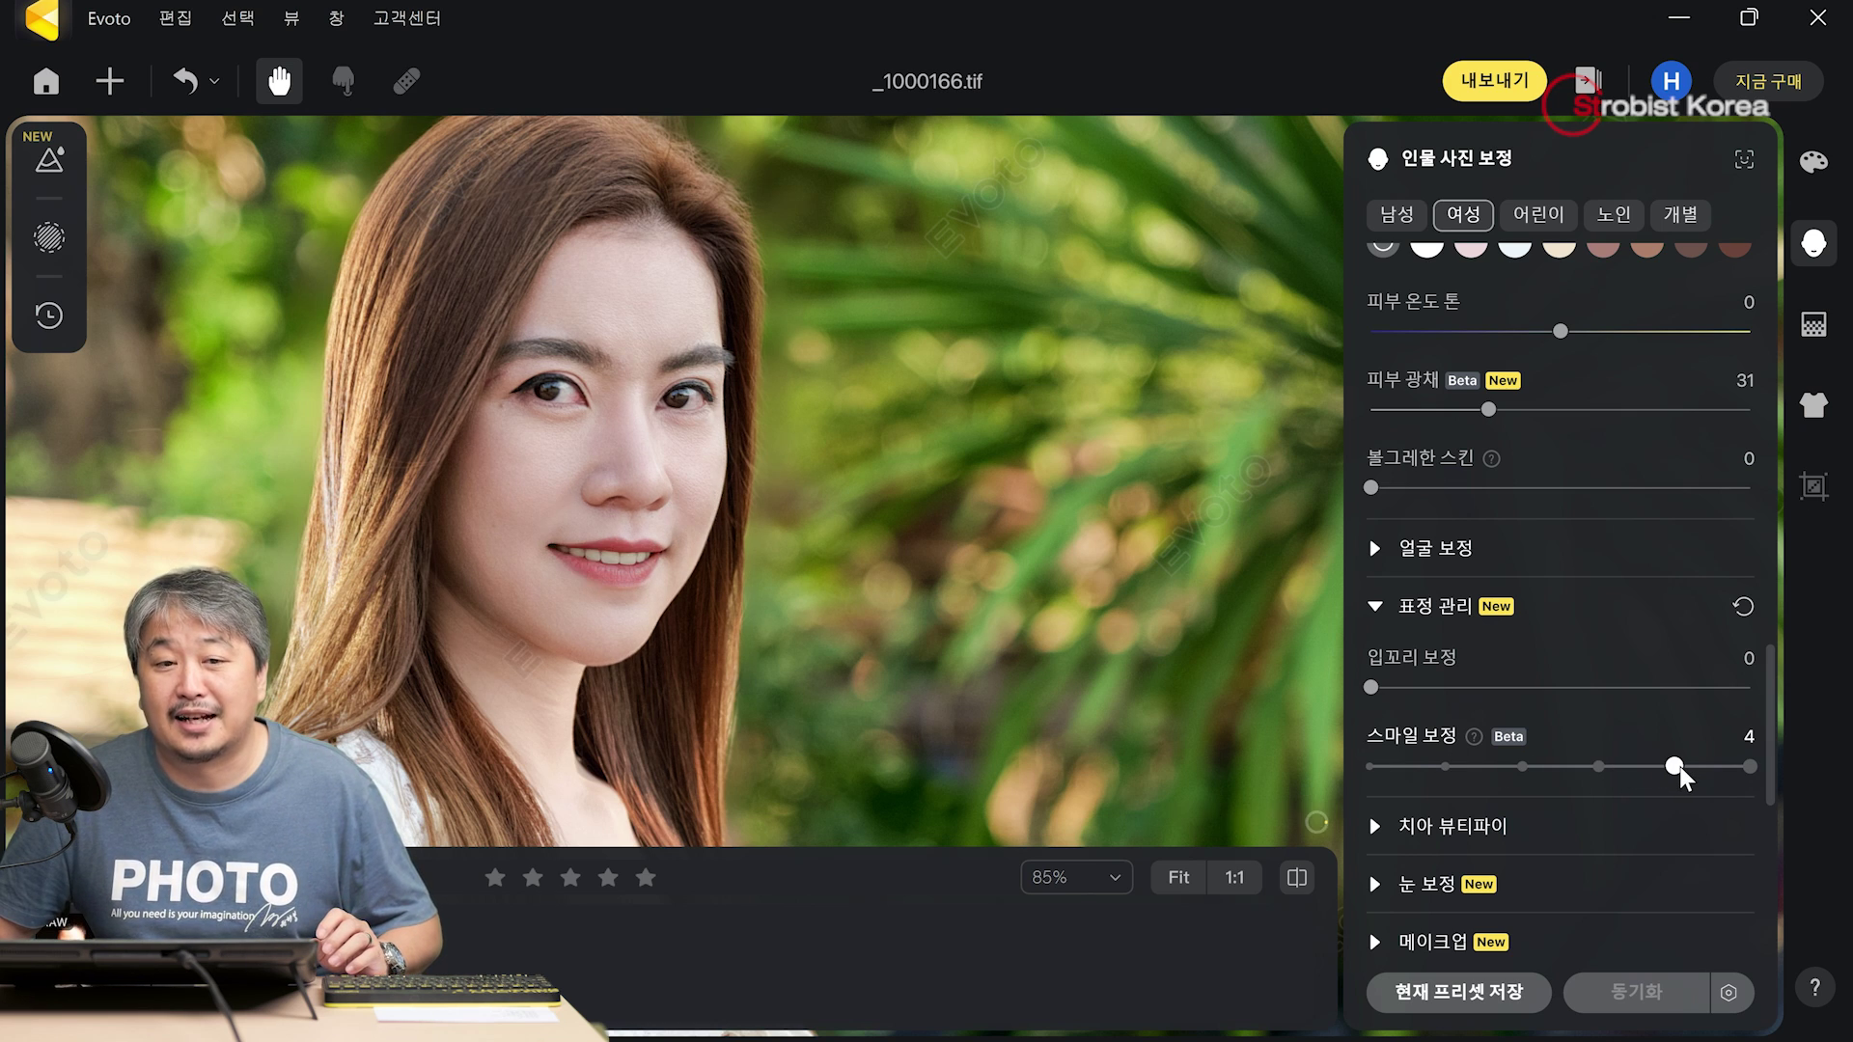
click(1745, 764)
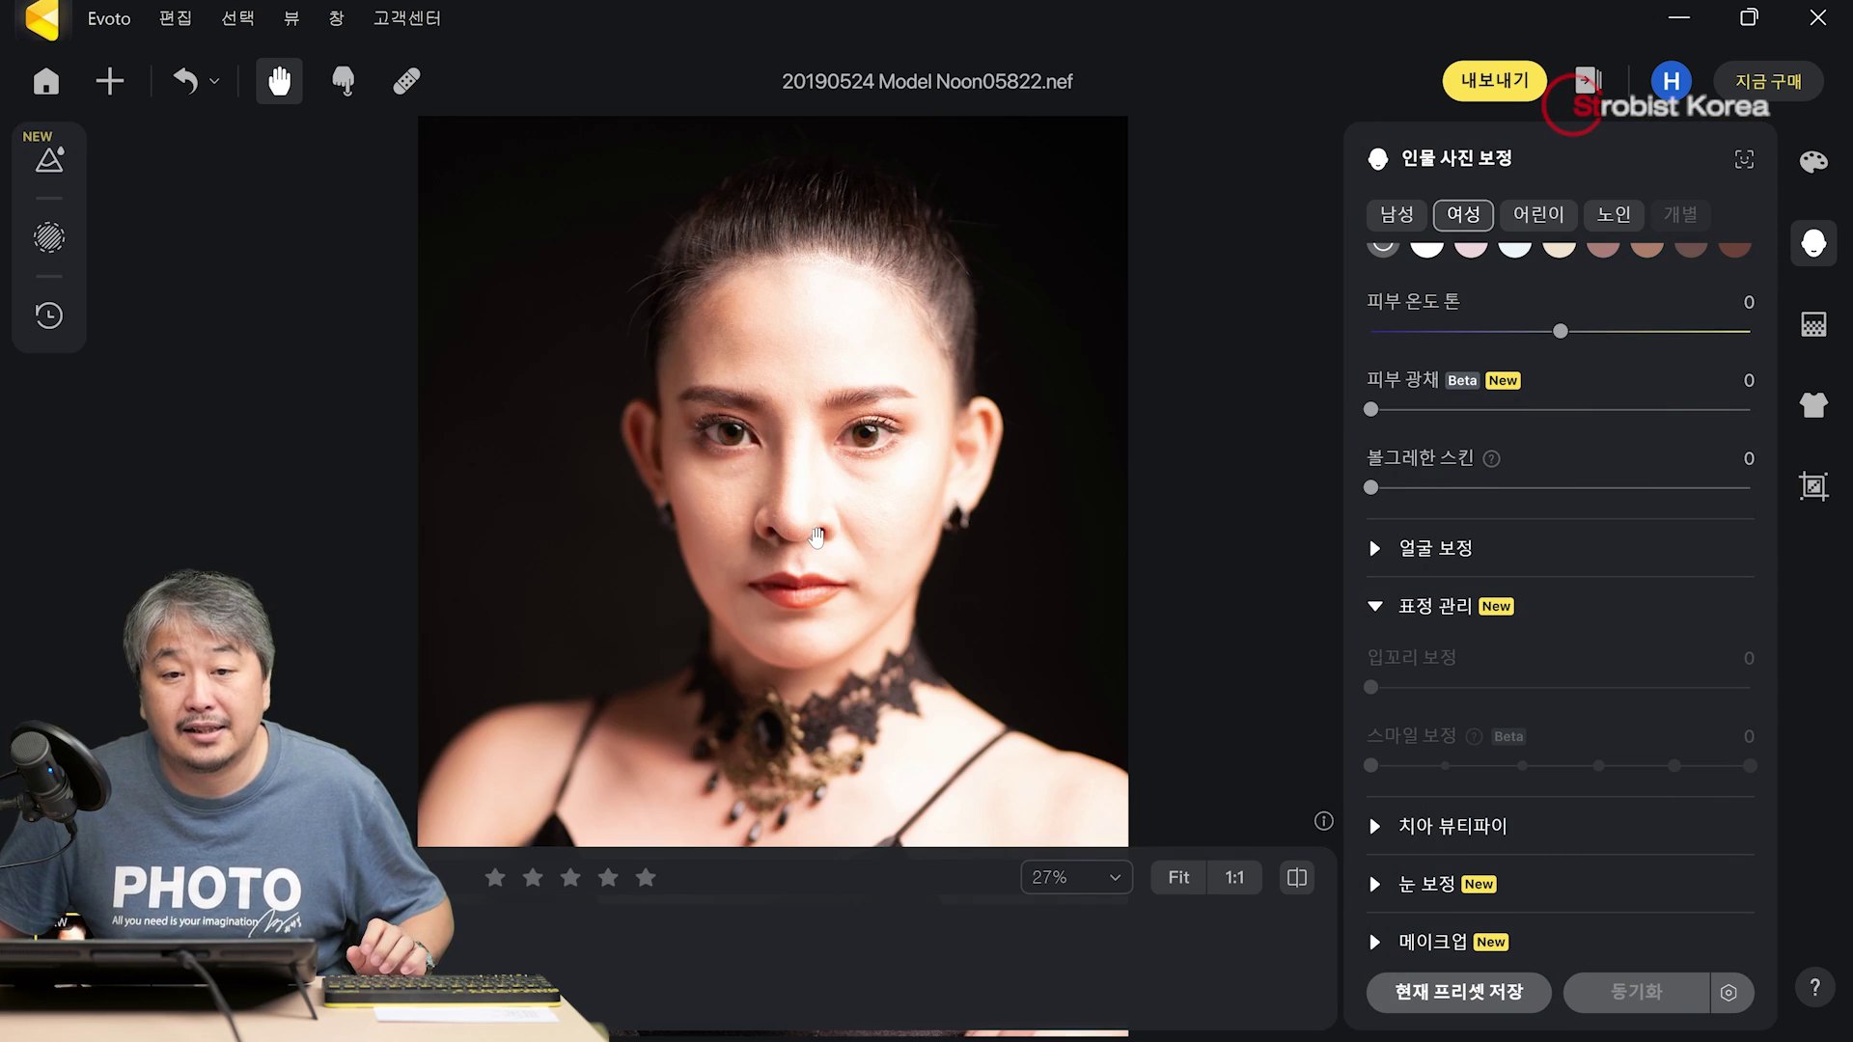
- On the dark-background close-up portrait, compare smile correction (스마일 보정) at 3, 4, 1 and 0, and set it to 3
scroll(810, 509, up, 2)
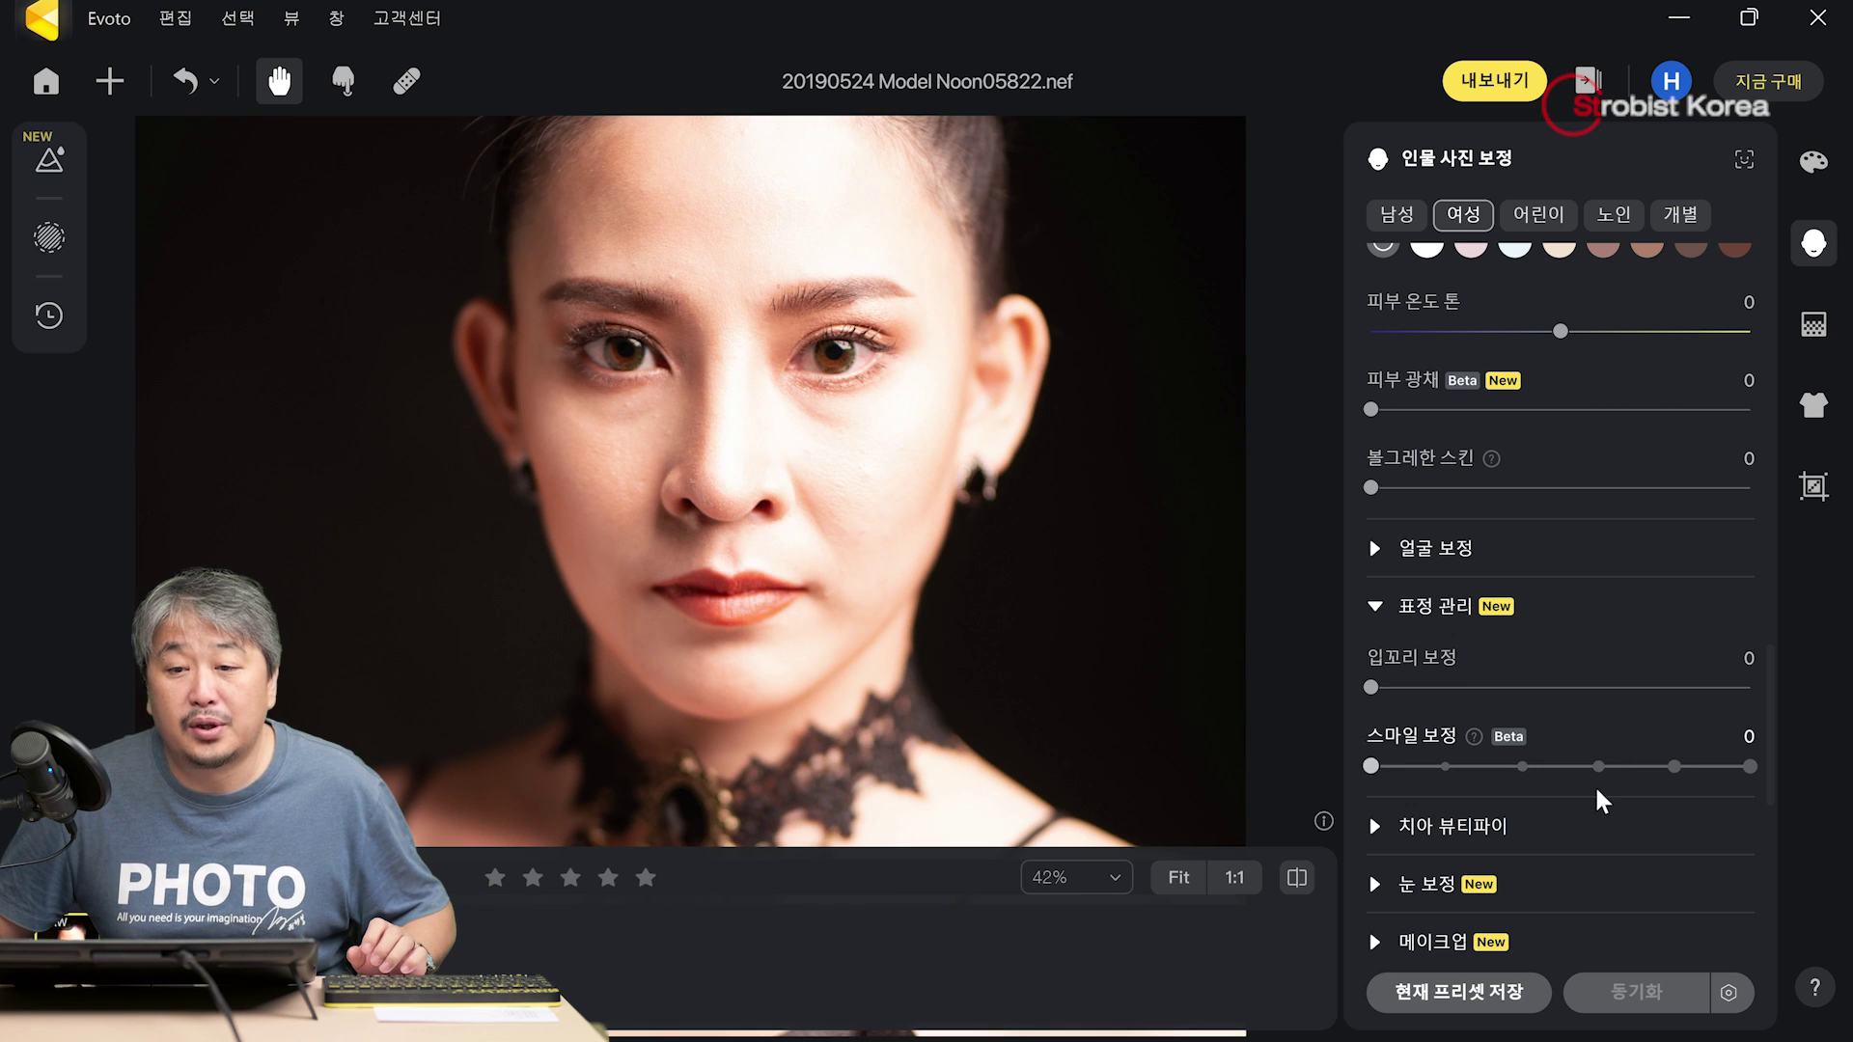
click(1596, 764)
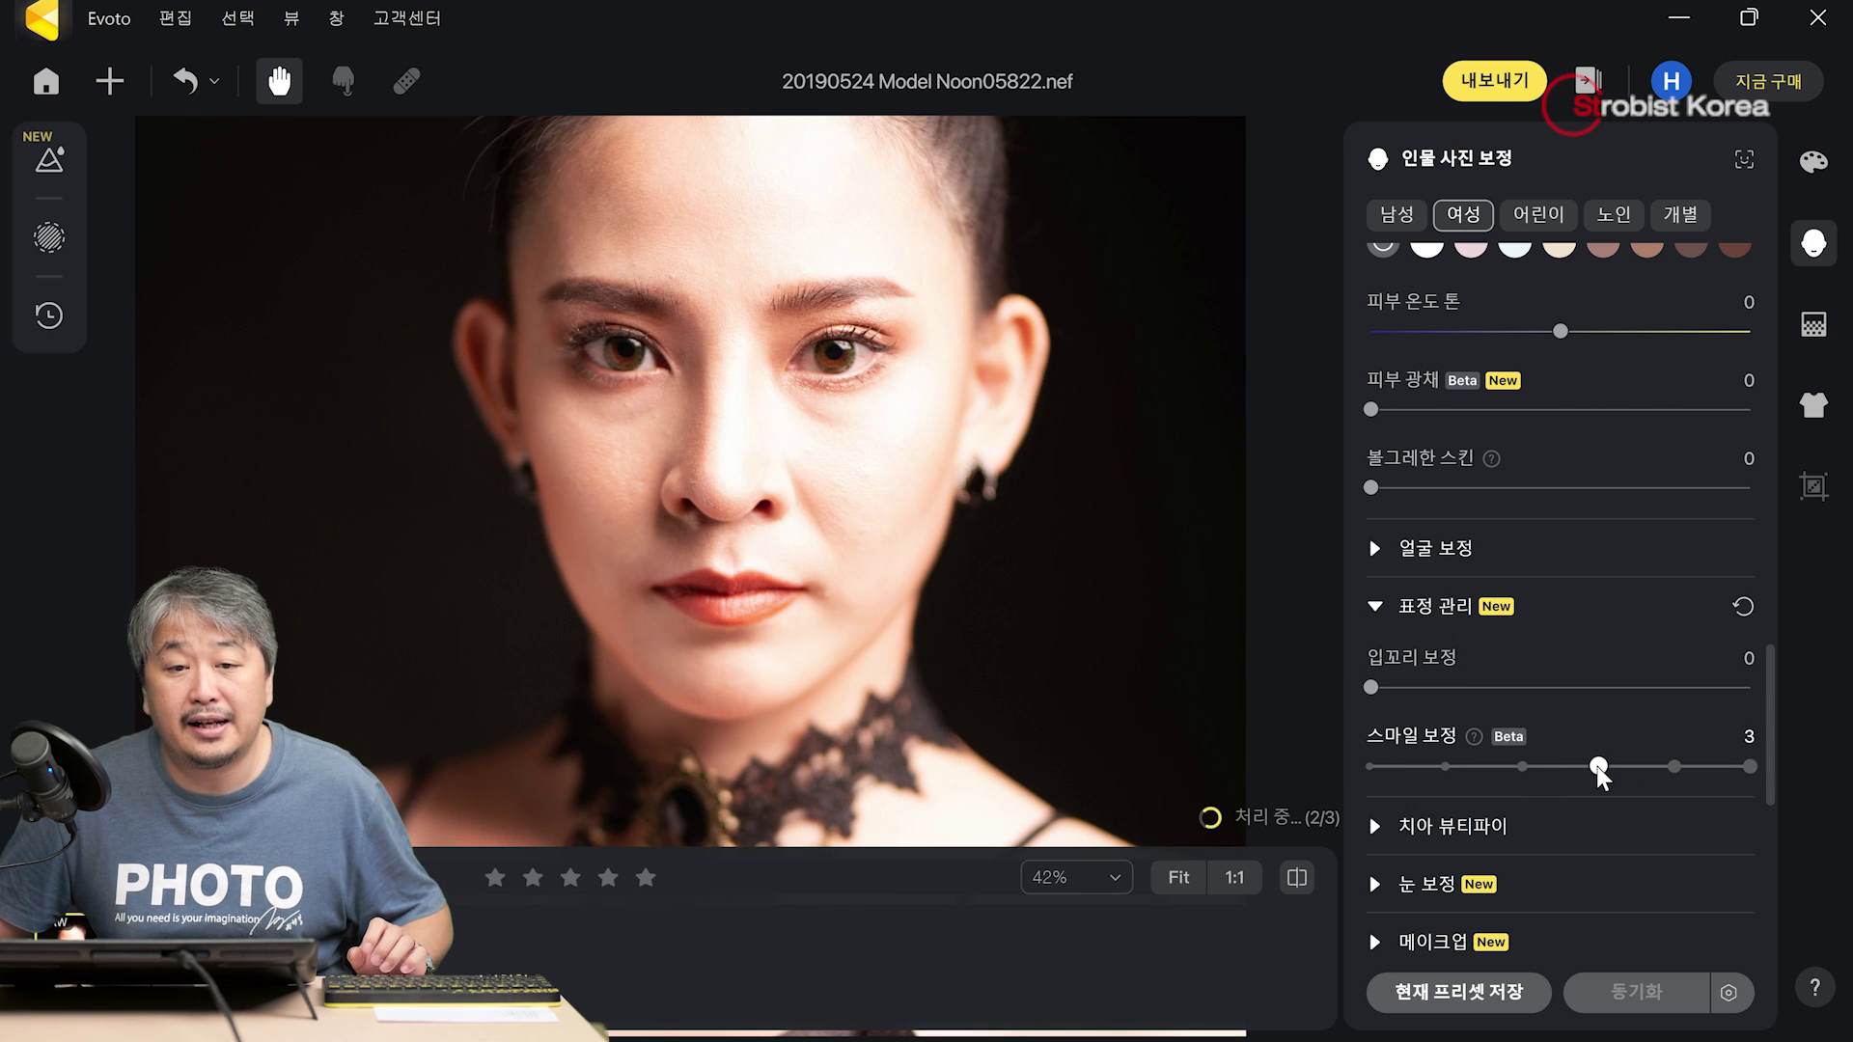
click(1675, 765)
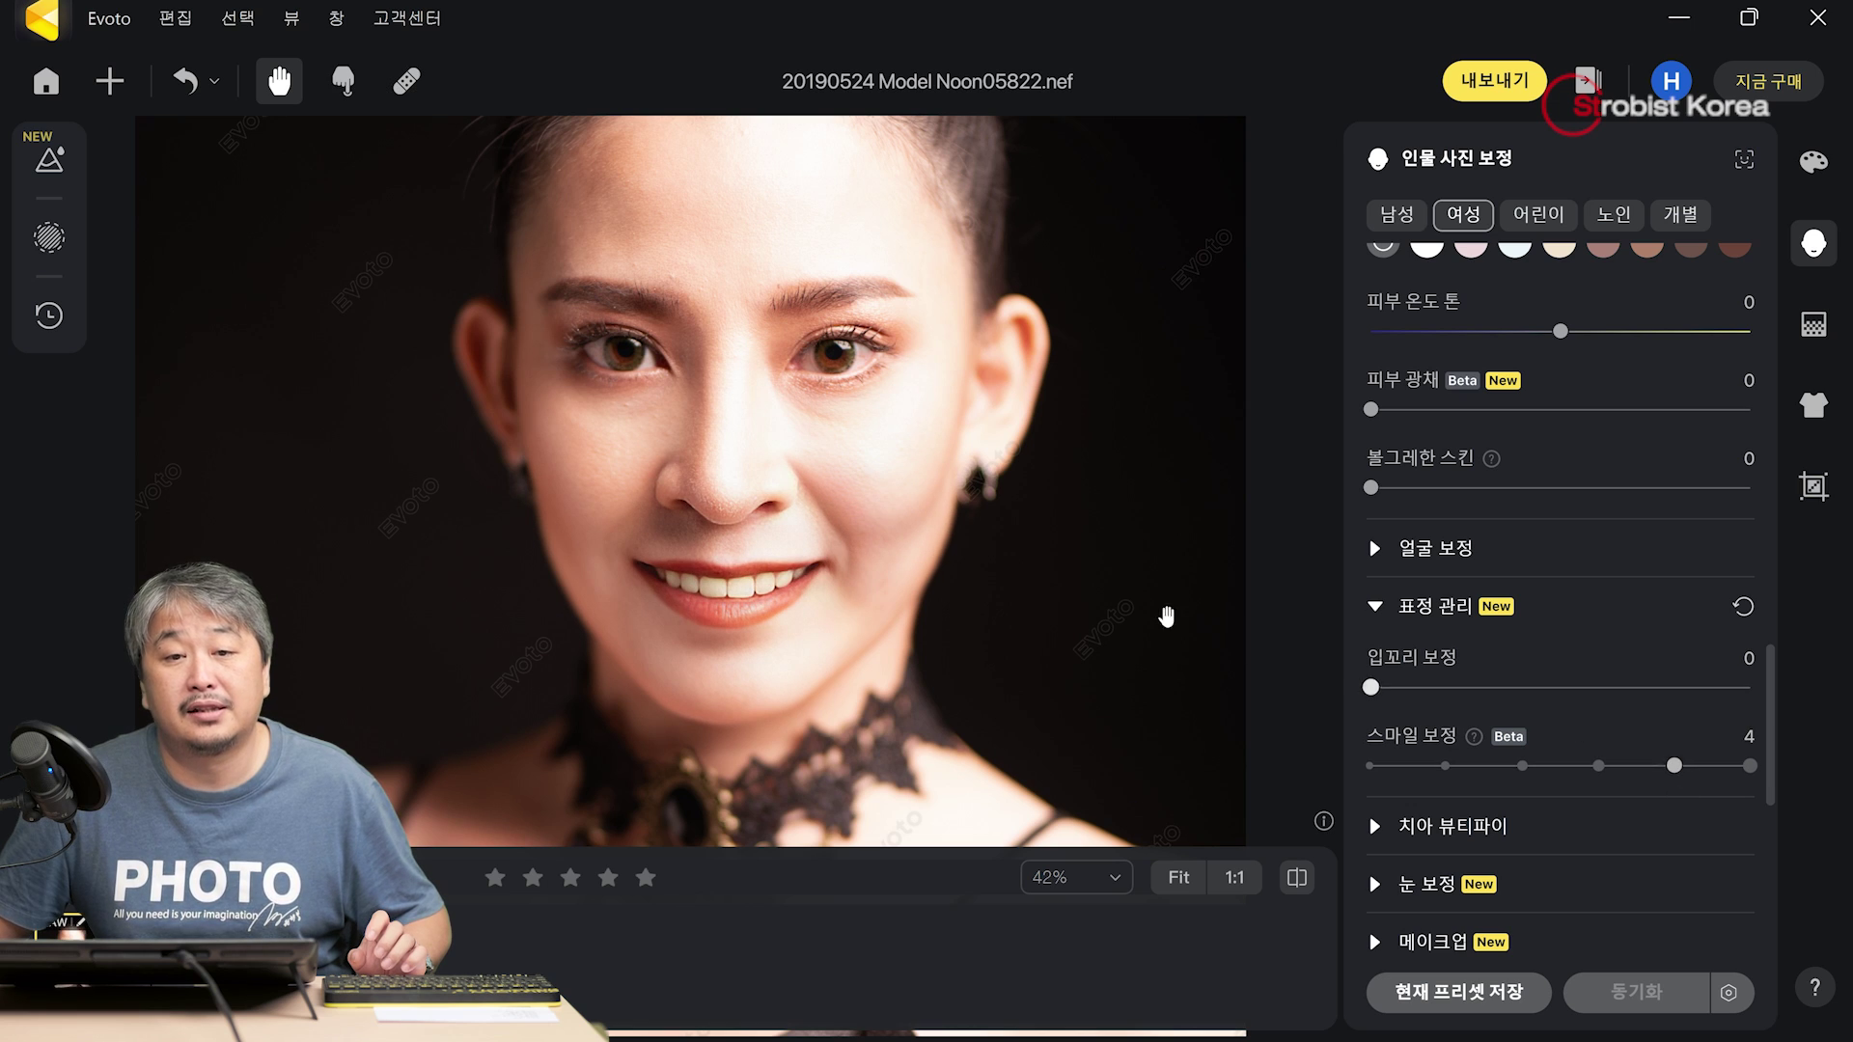
drag(954, 539, 857, 596)
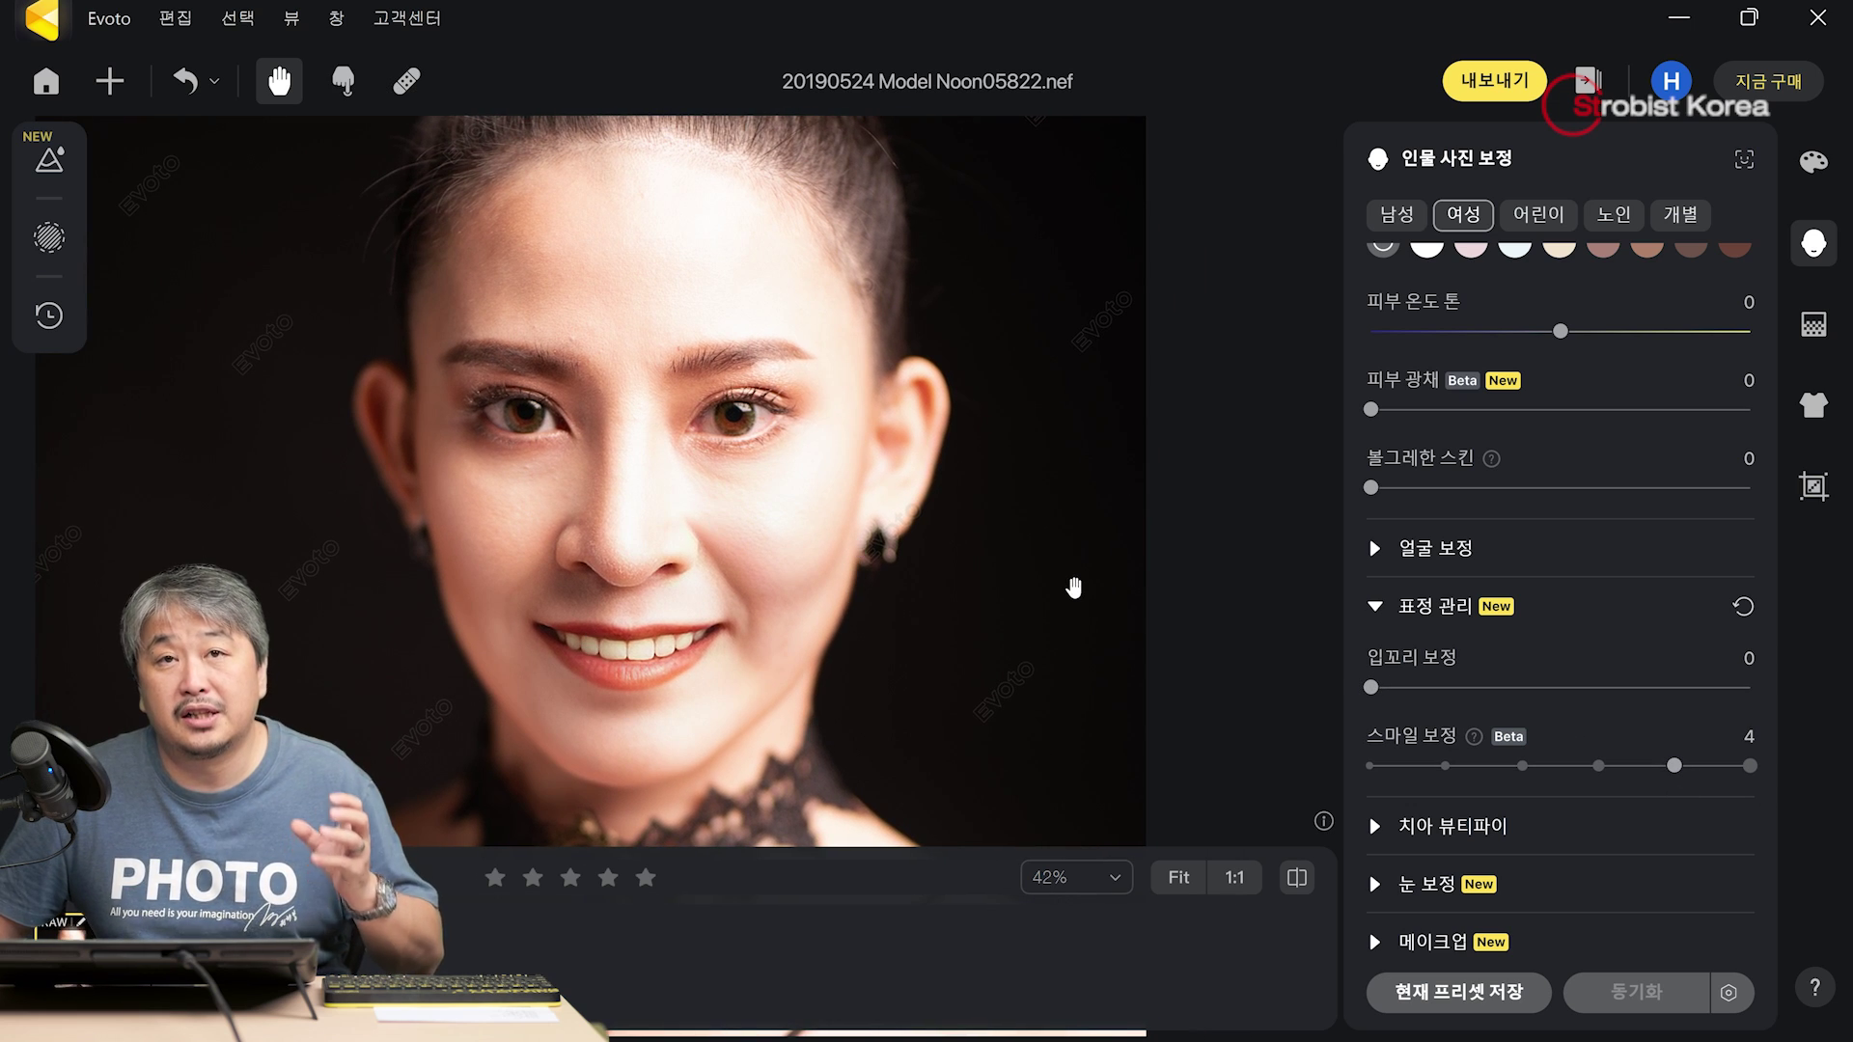
click(1444, 766)
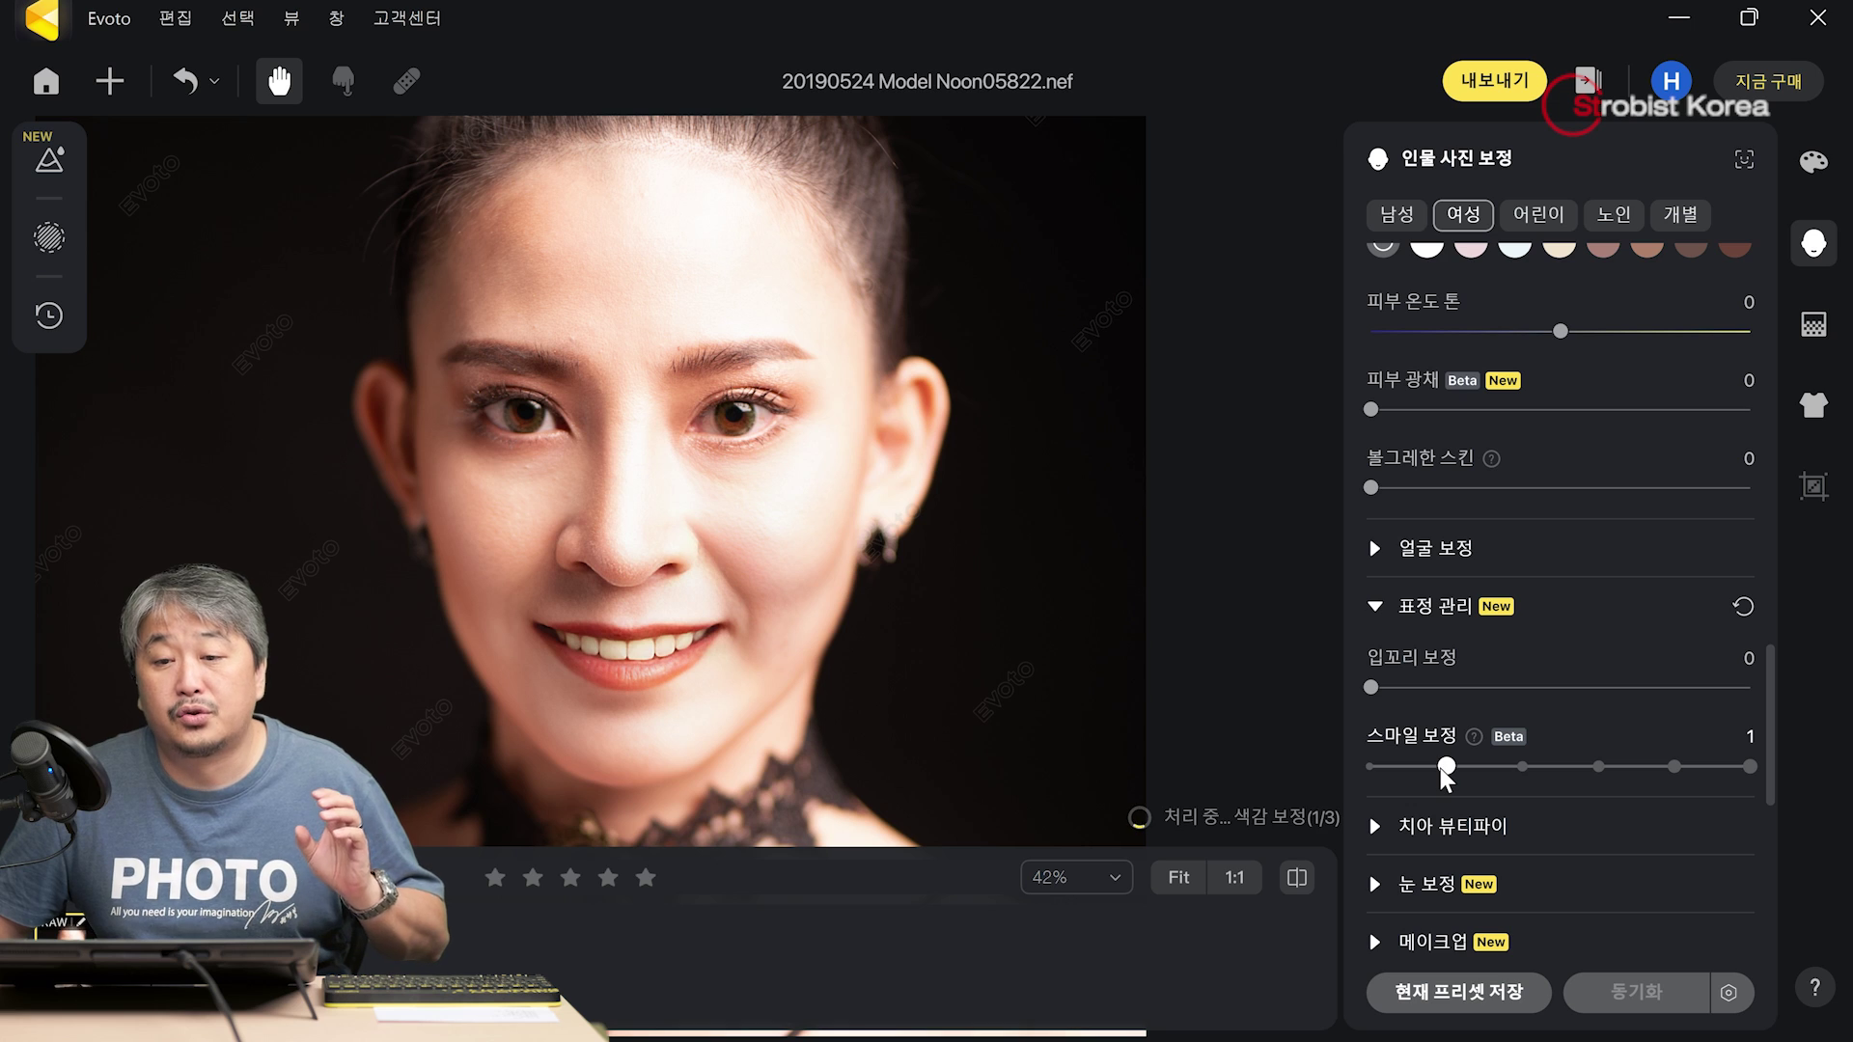
click(1368, 766)
scroll(1563, 666, down, 1)
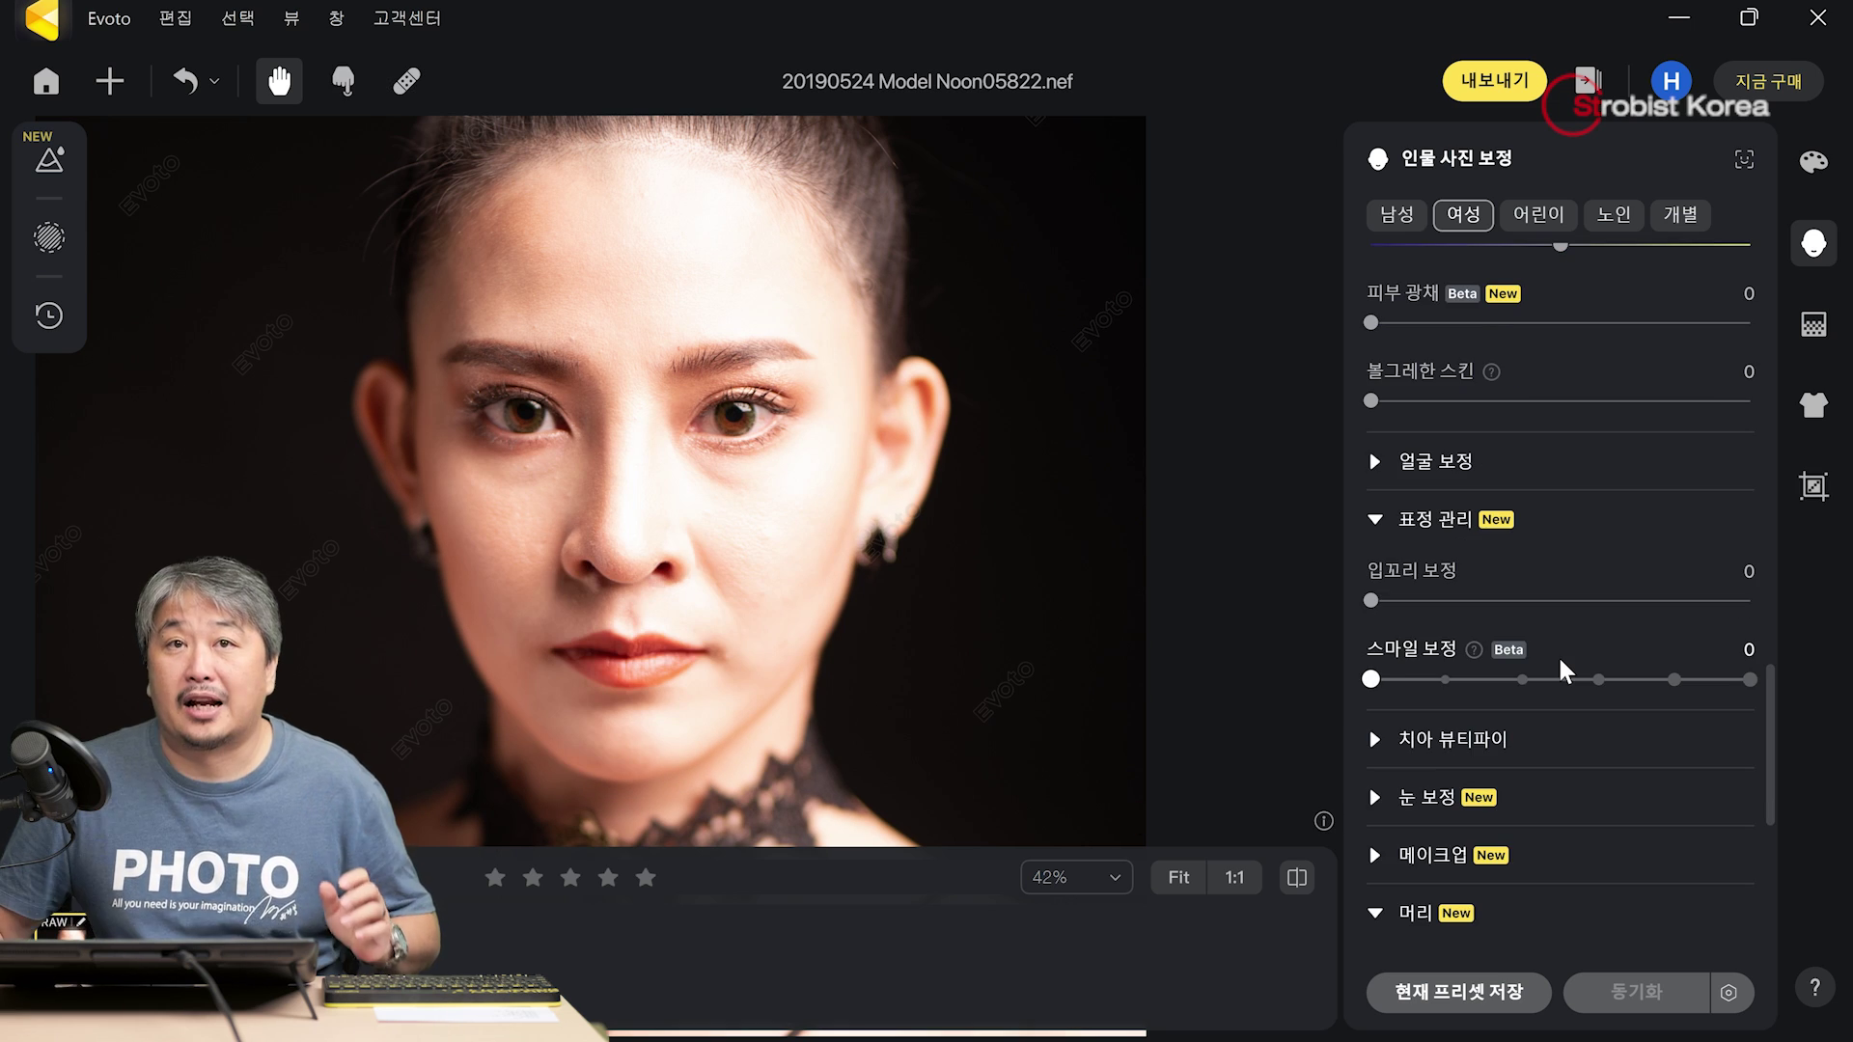
click(1599, 679)
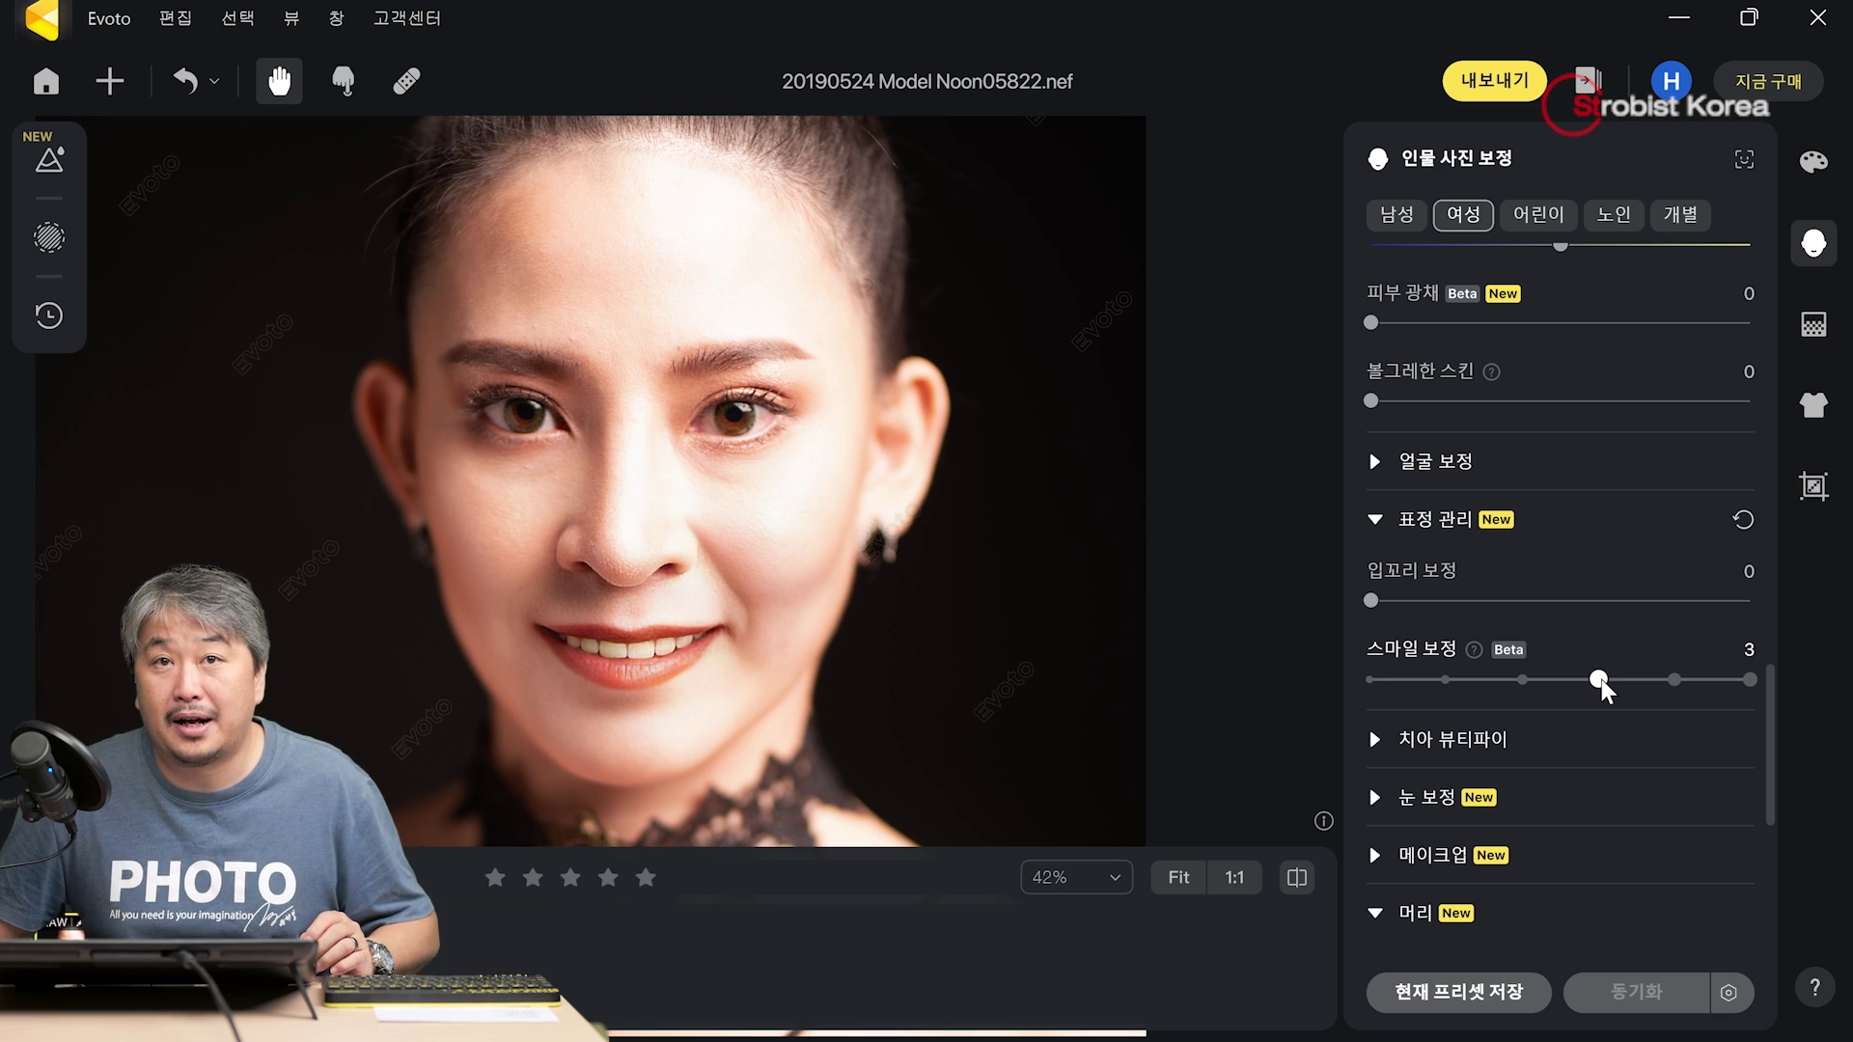
- In eye correction (눈 보정), try eye vein removal (실핏줄 제거) at 50 and 81, and set it to 80
scroll(1610, 684, down, 1)
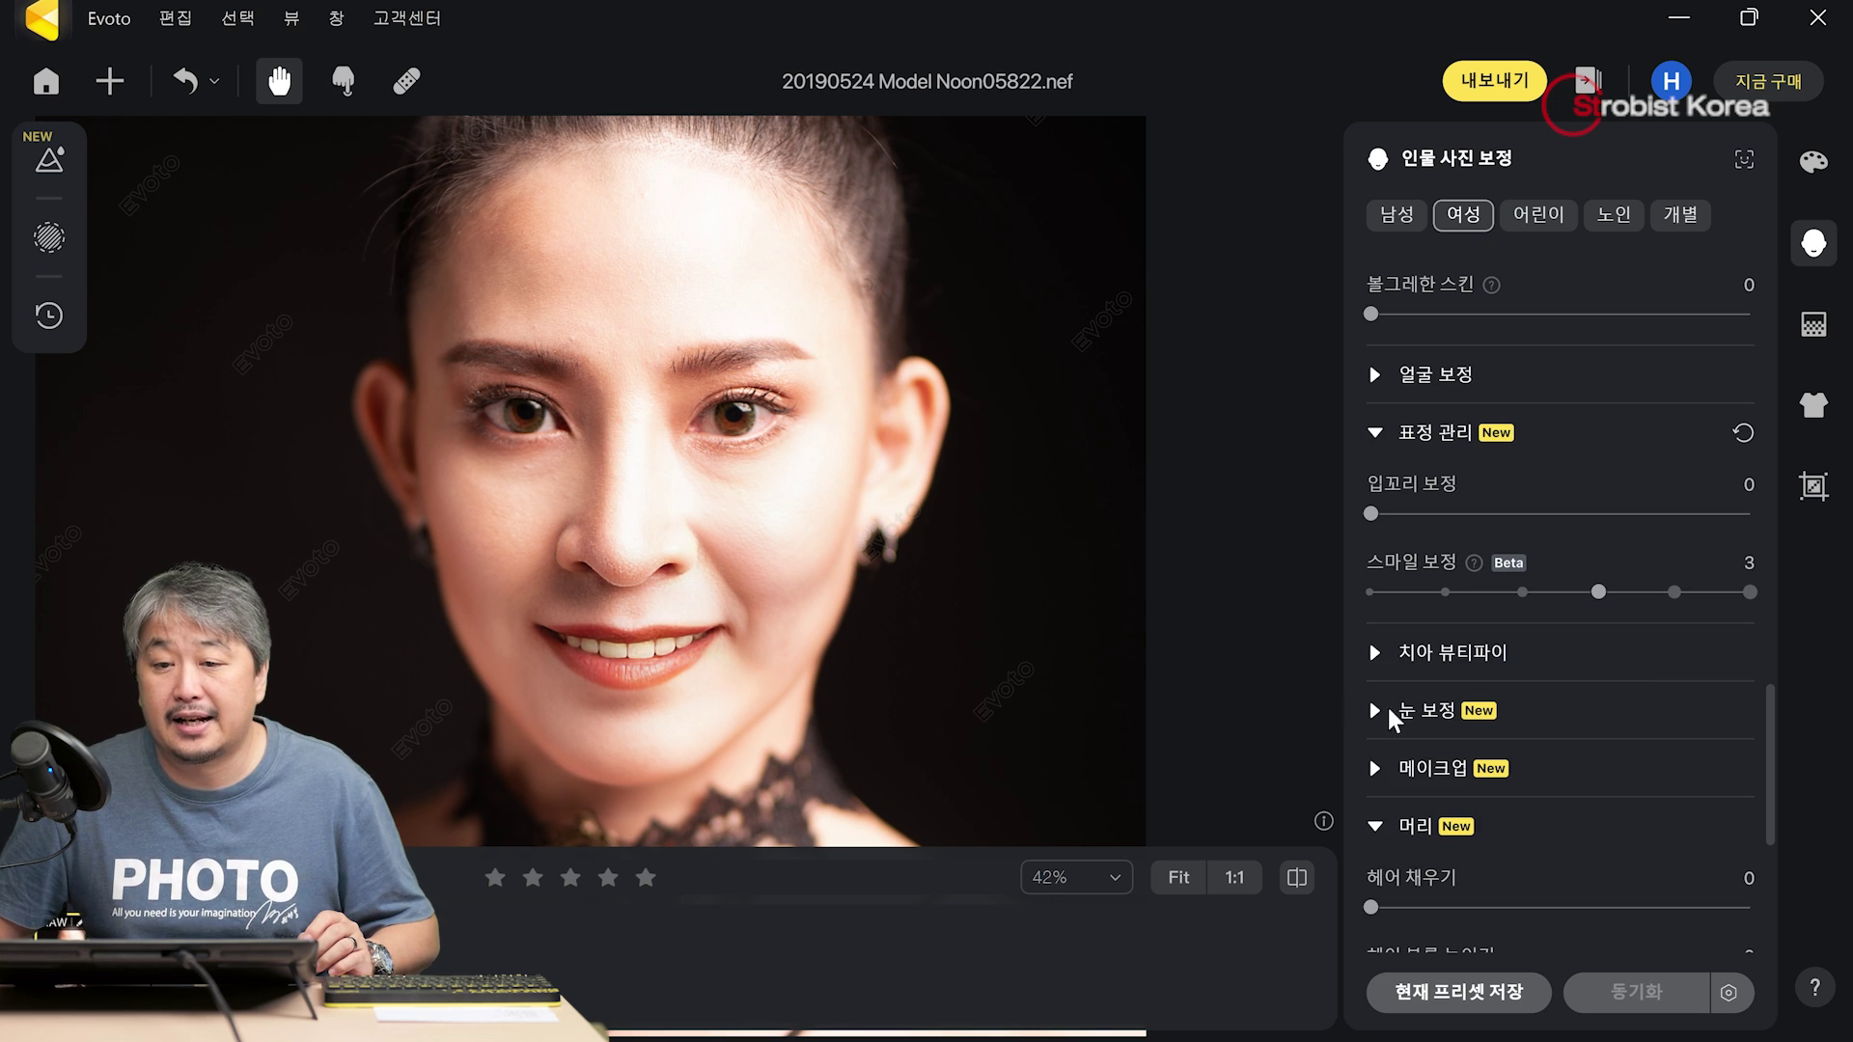
click(1387, 719)
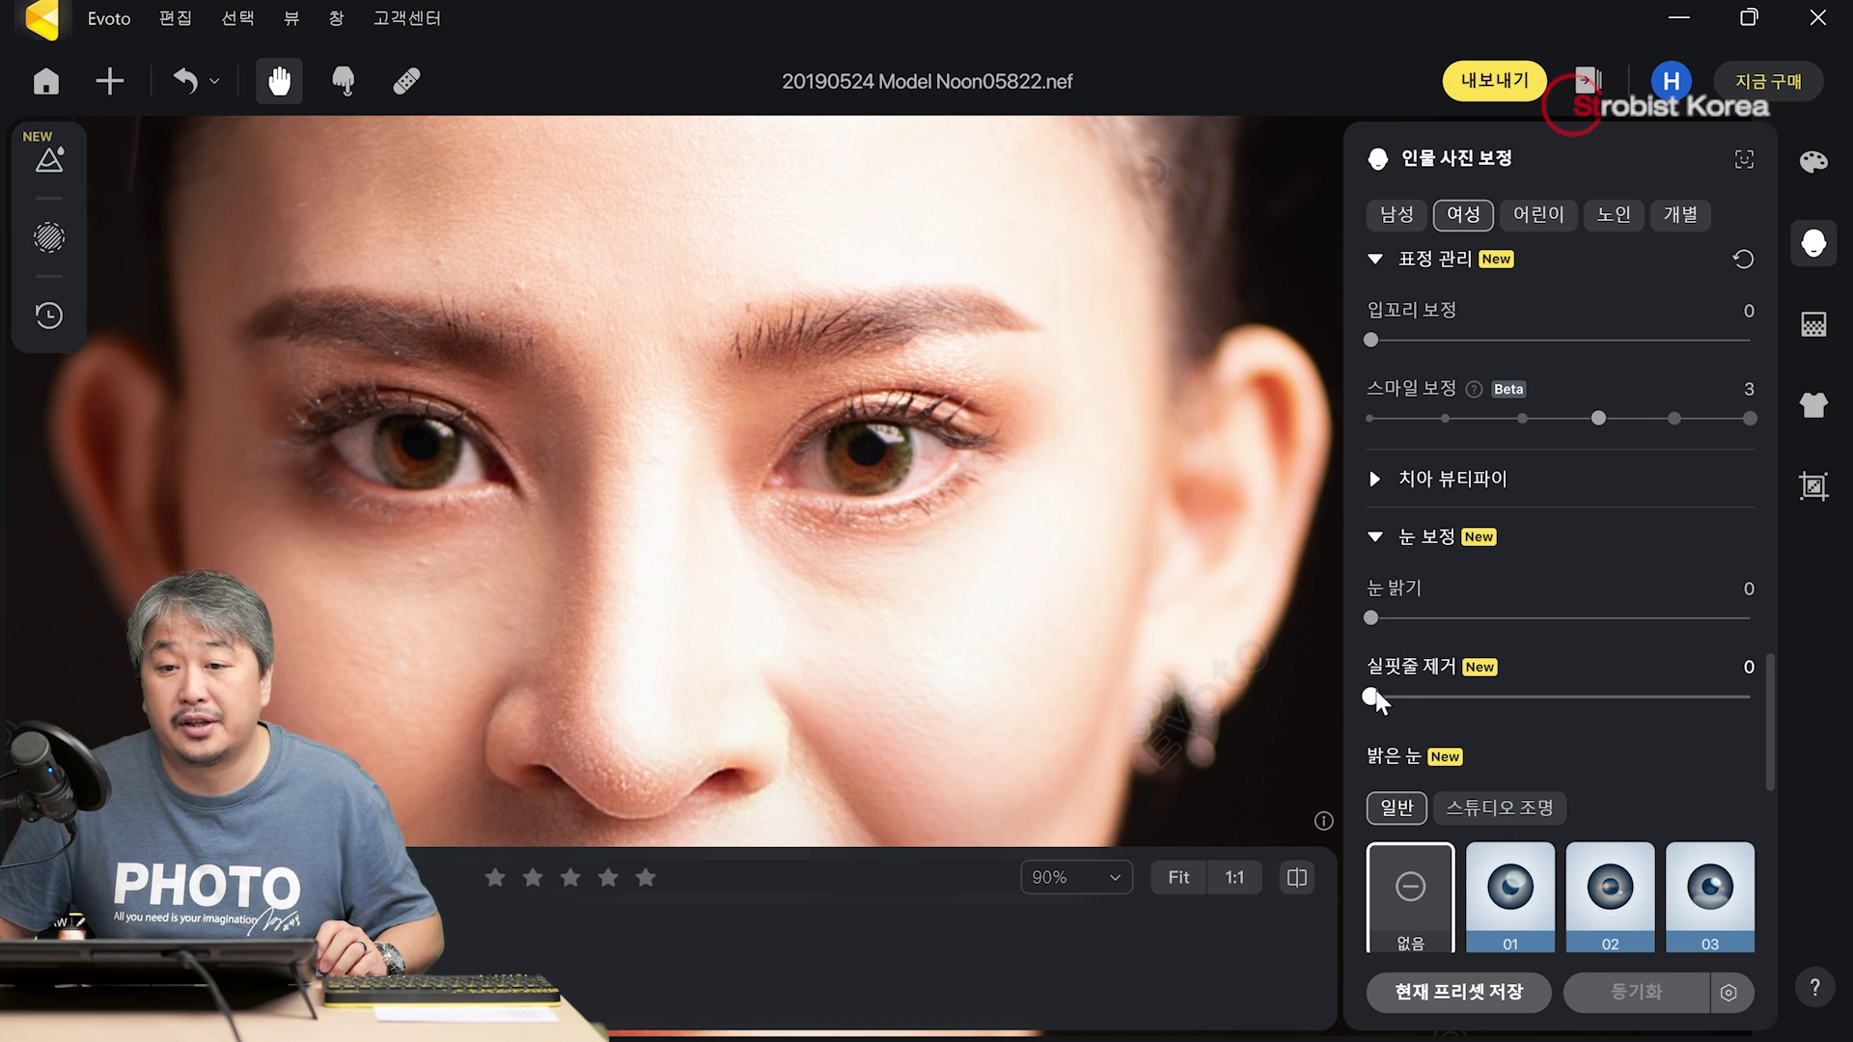
drag(1485, 704, 1560, 699)
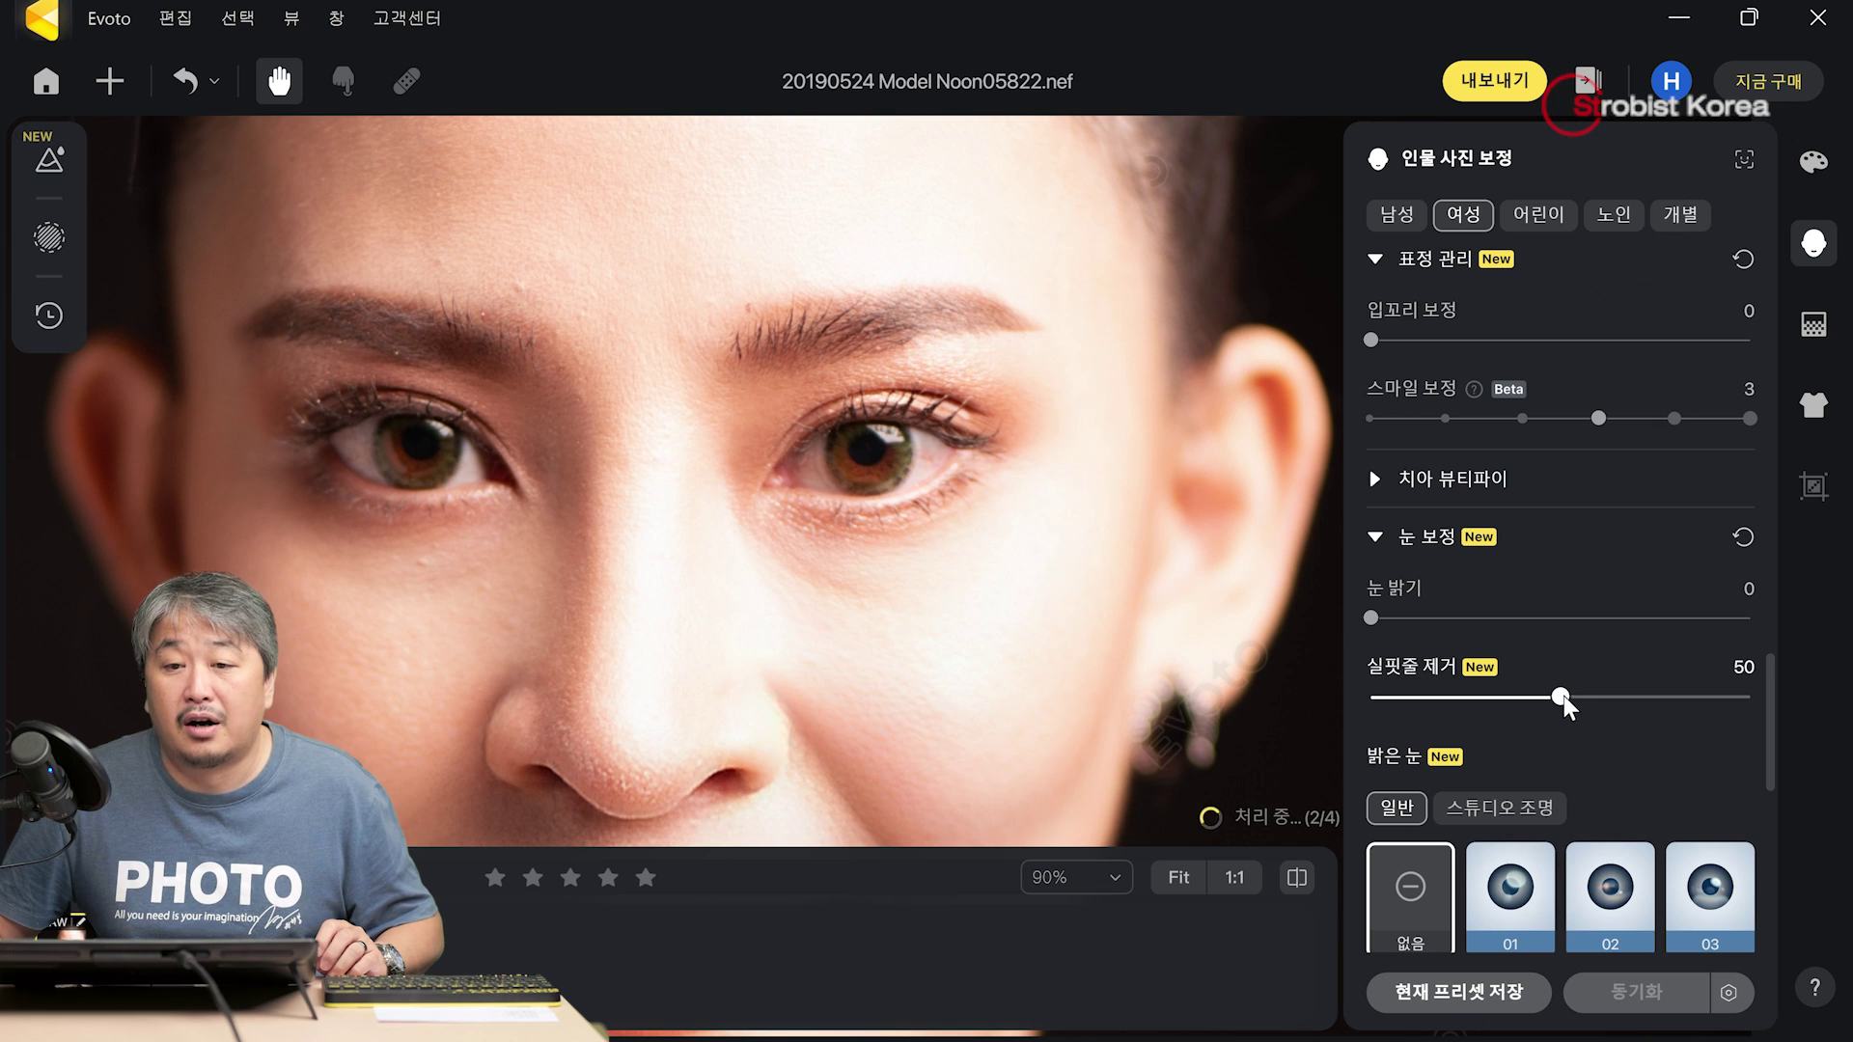
drag(1561, 699, 1677, 696)
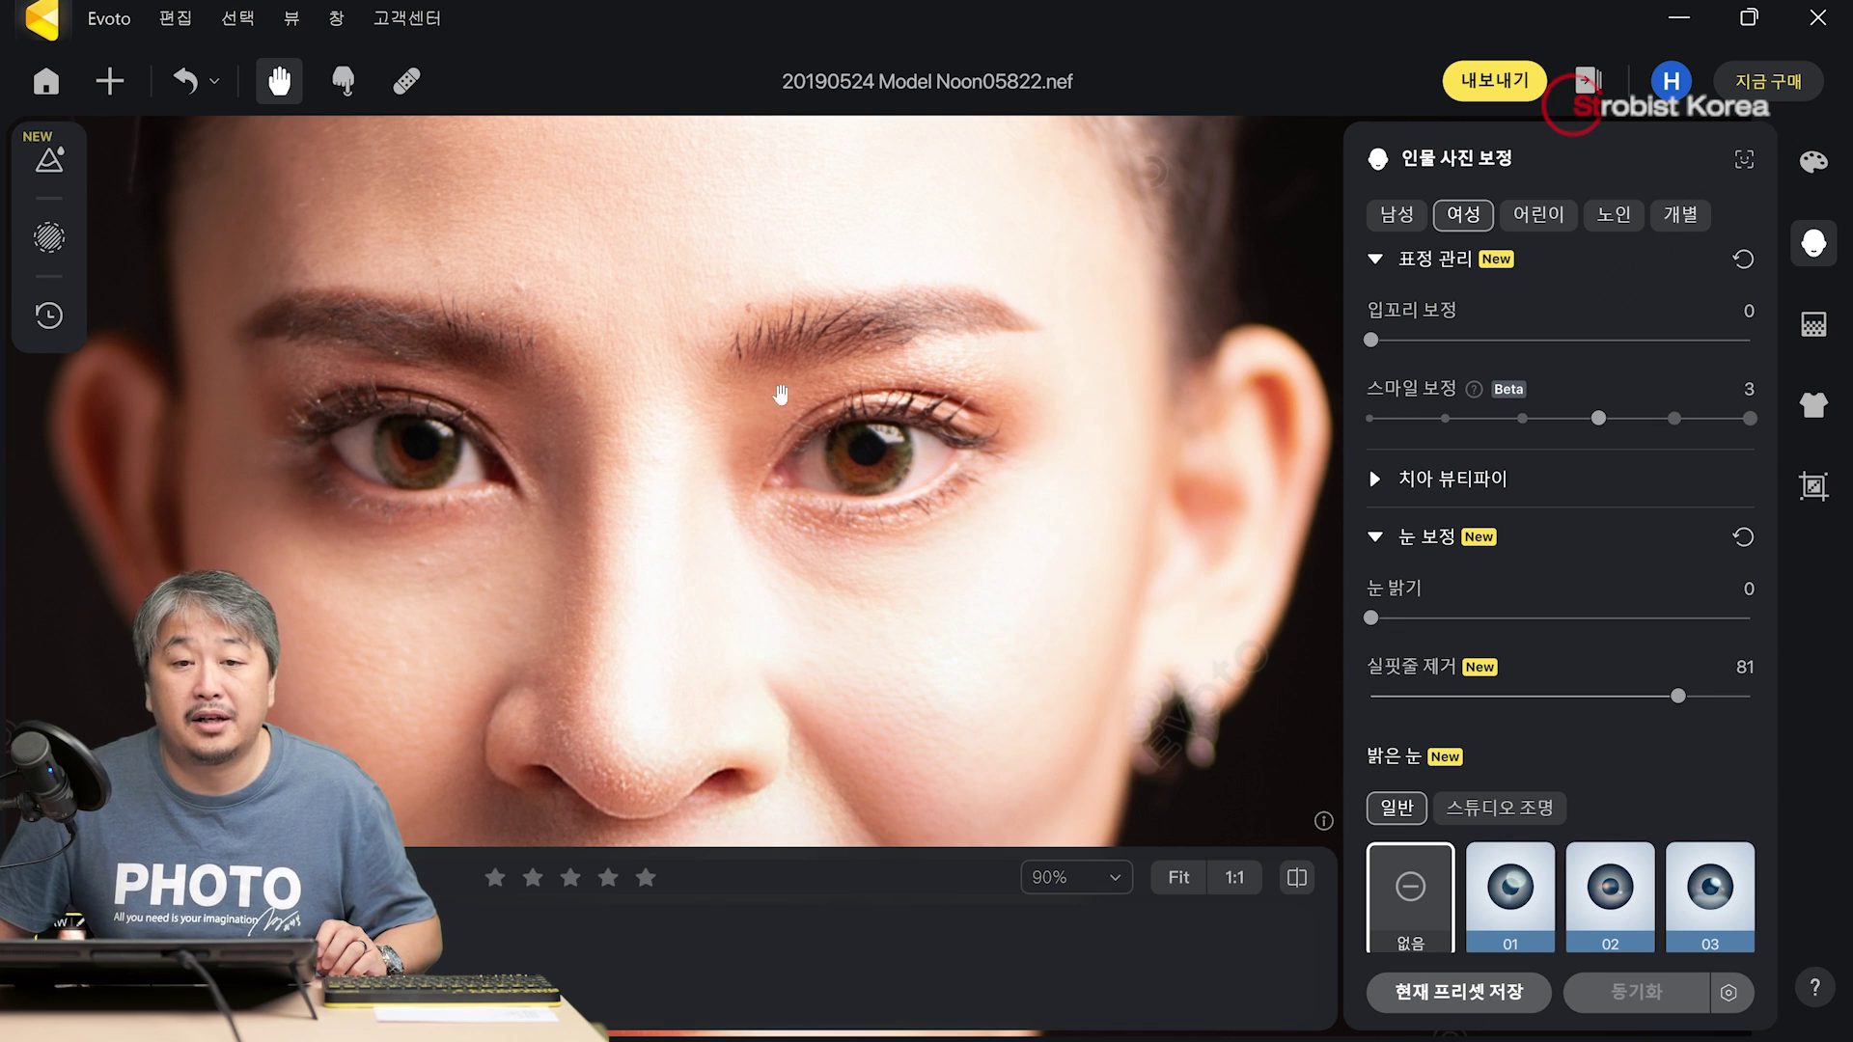
click(1676, 699)
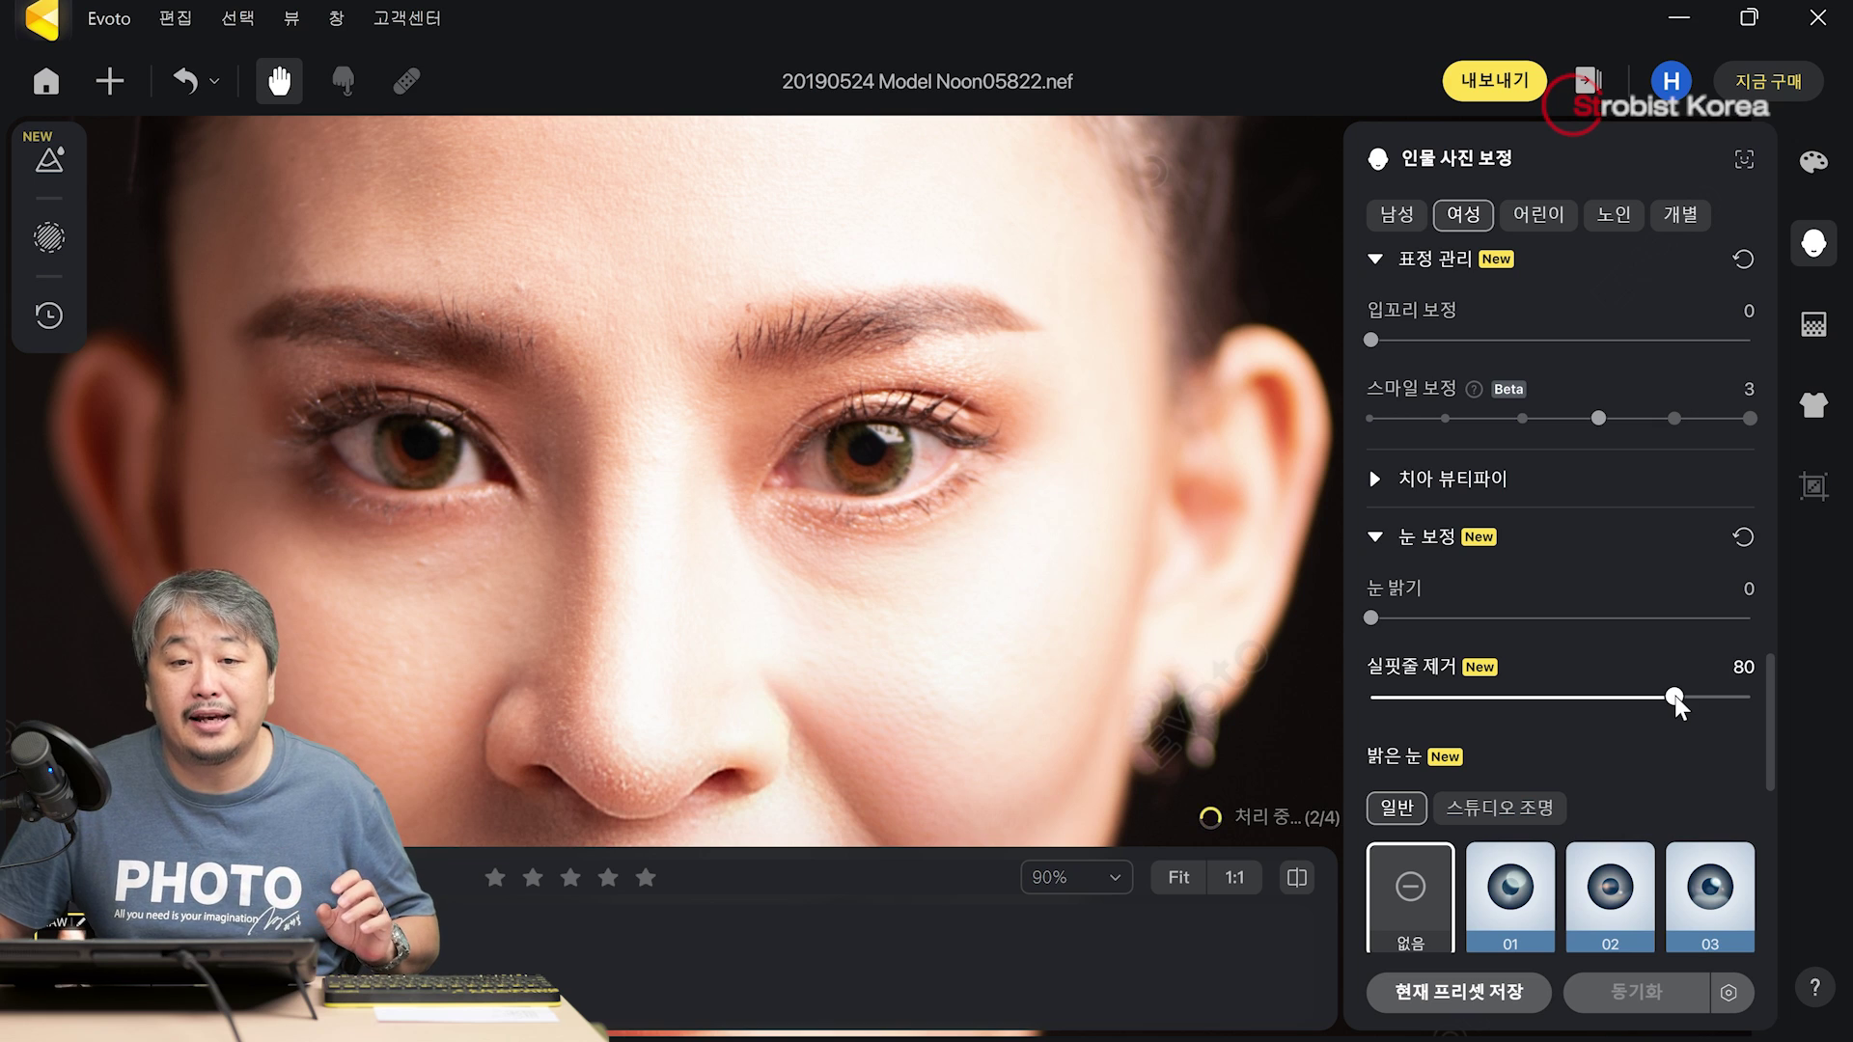
- Try eye vein removal (실핏줄 제거) at 50, 31, 88 and 55, and reset it to 0
drag(1675, 699, 1559, 698)
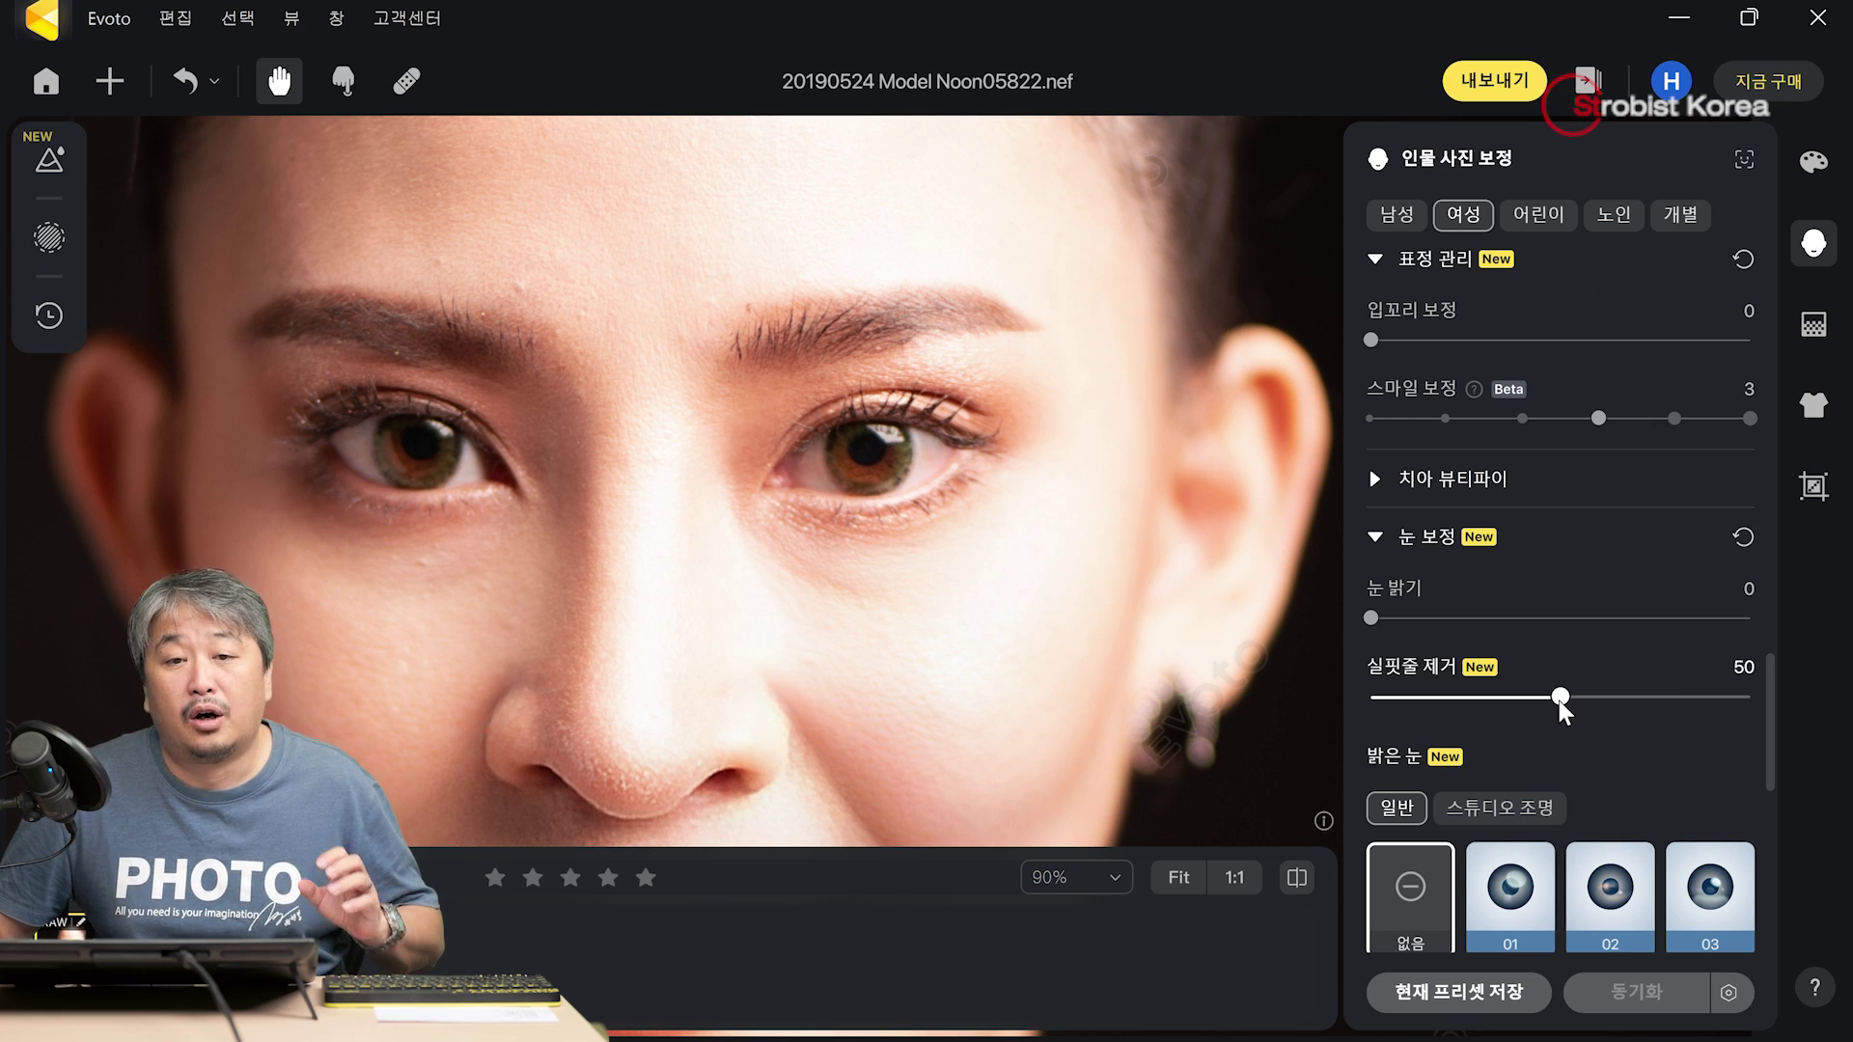
click(1486, 698)
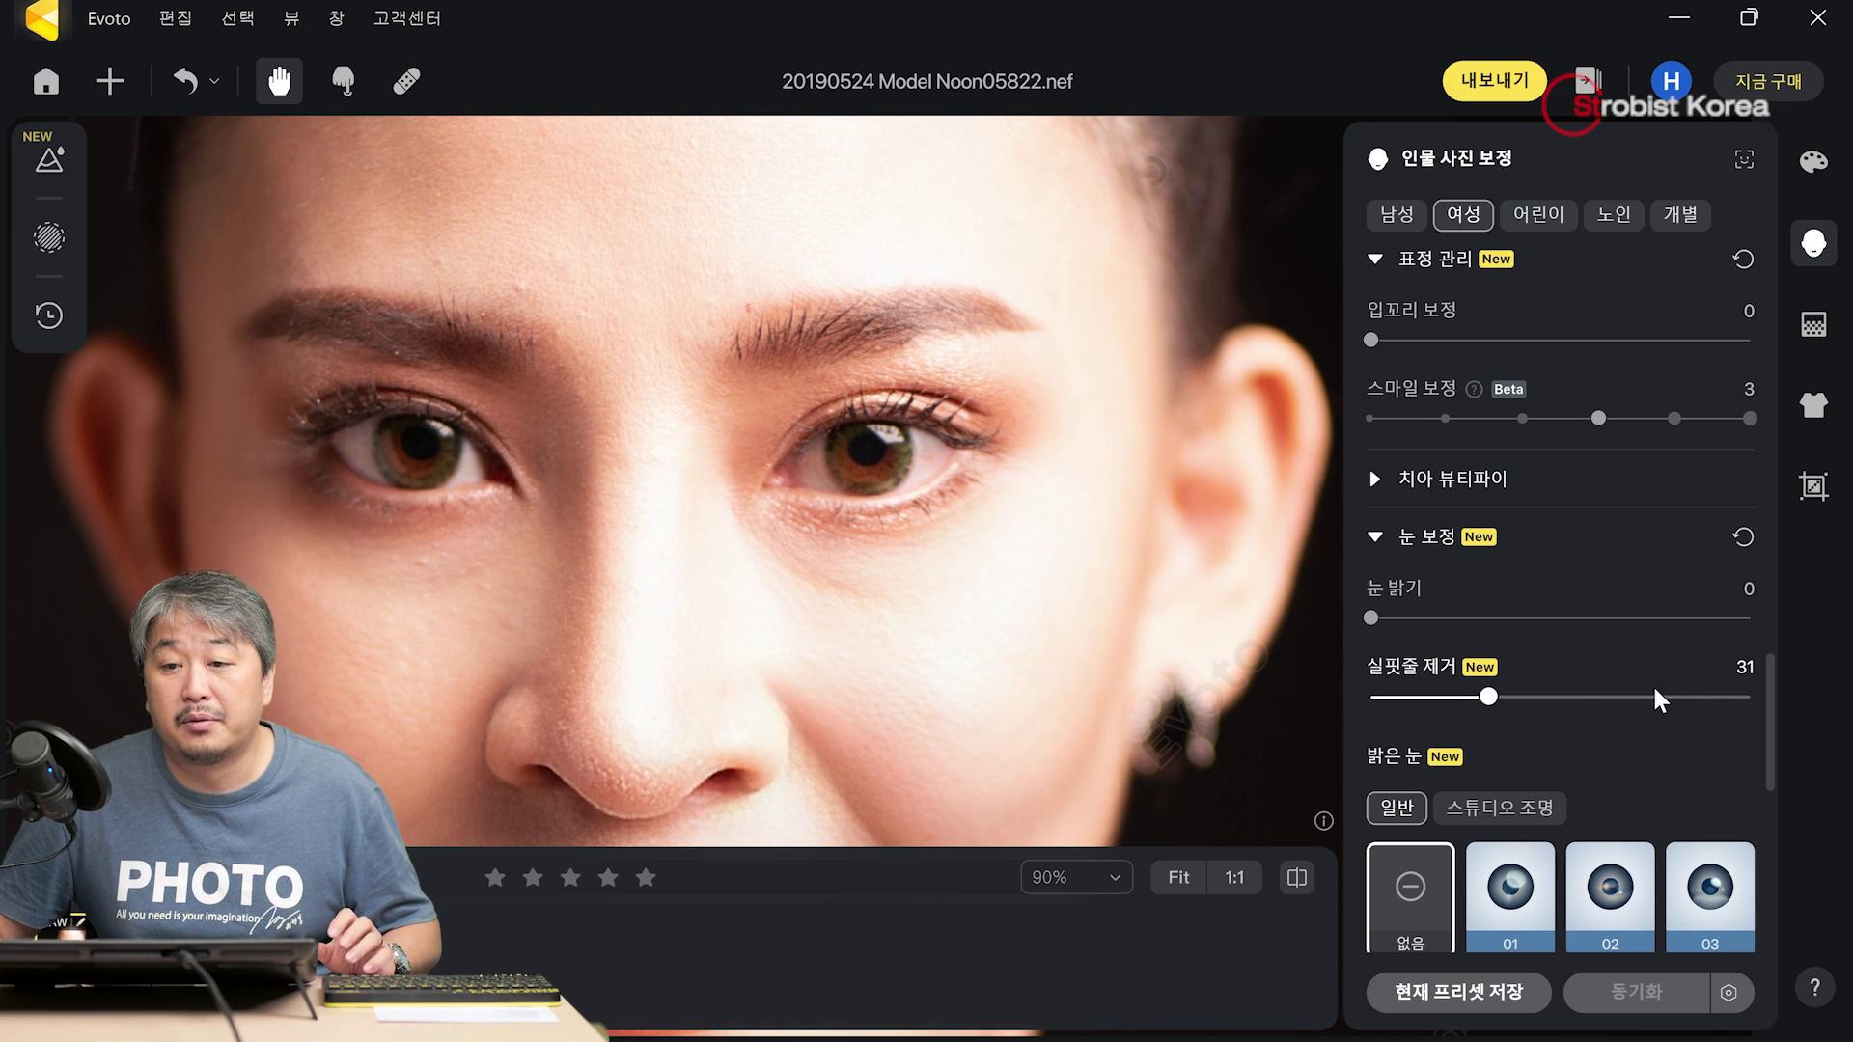
drag(1654, 693, 1704, 697)
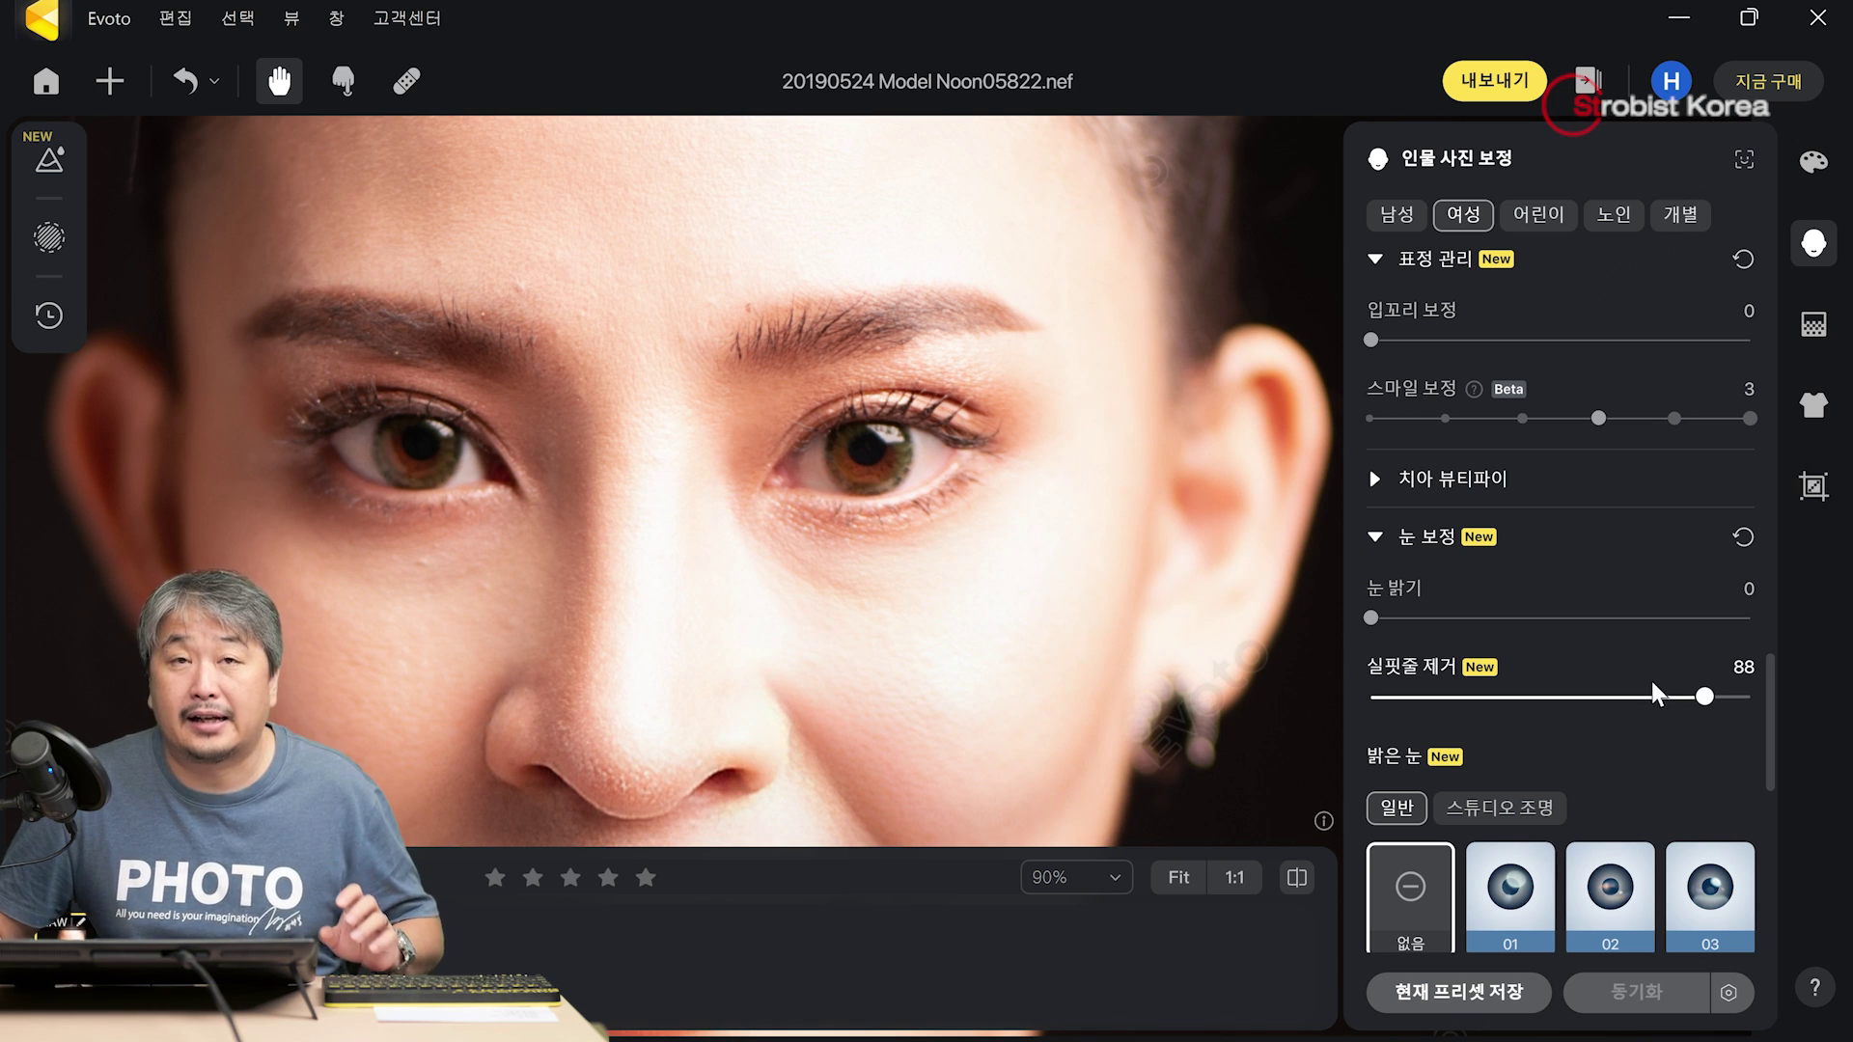
double_click(1689, 694)
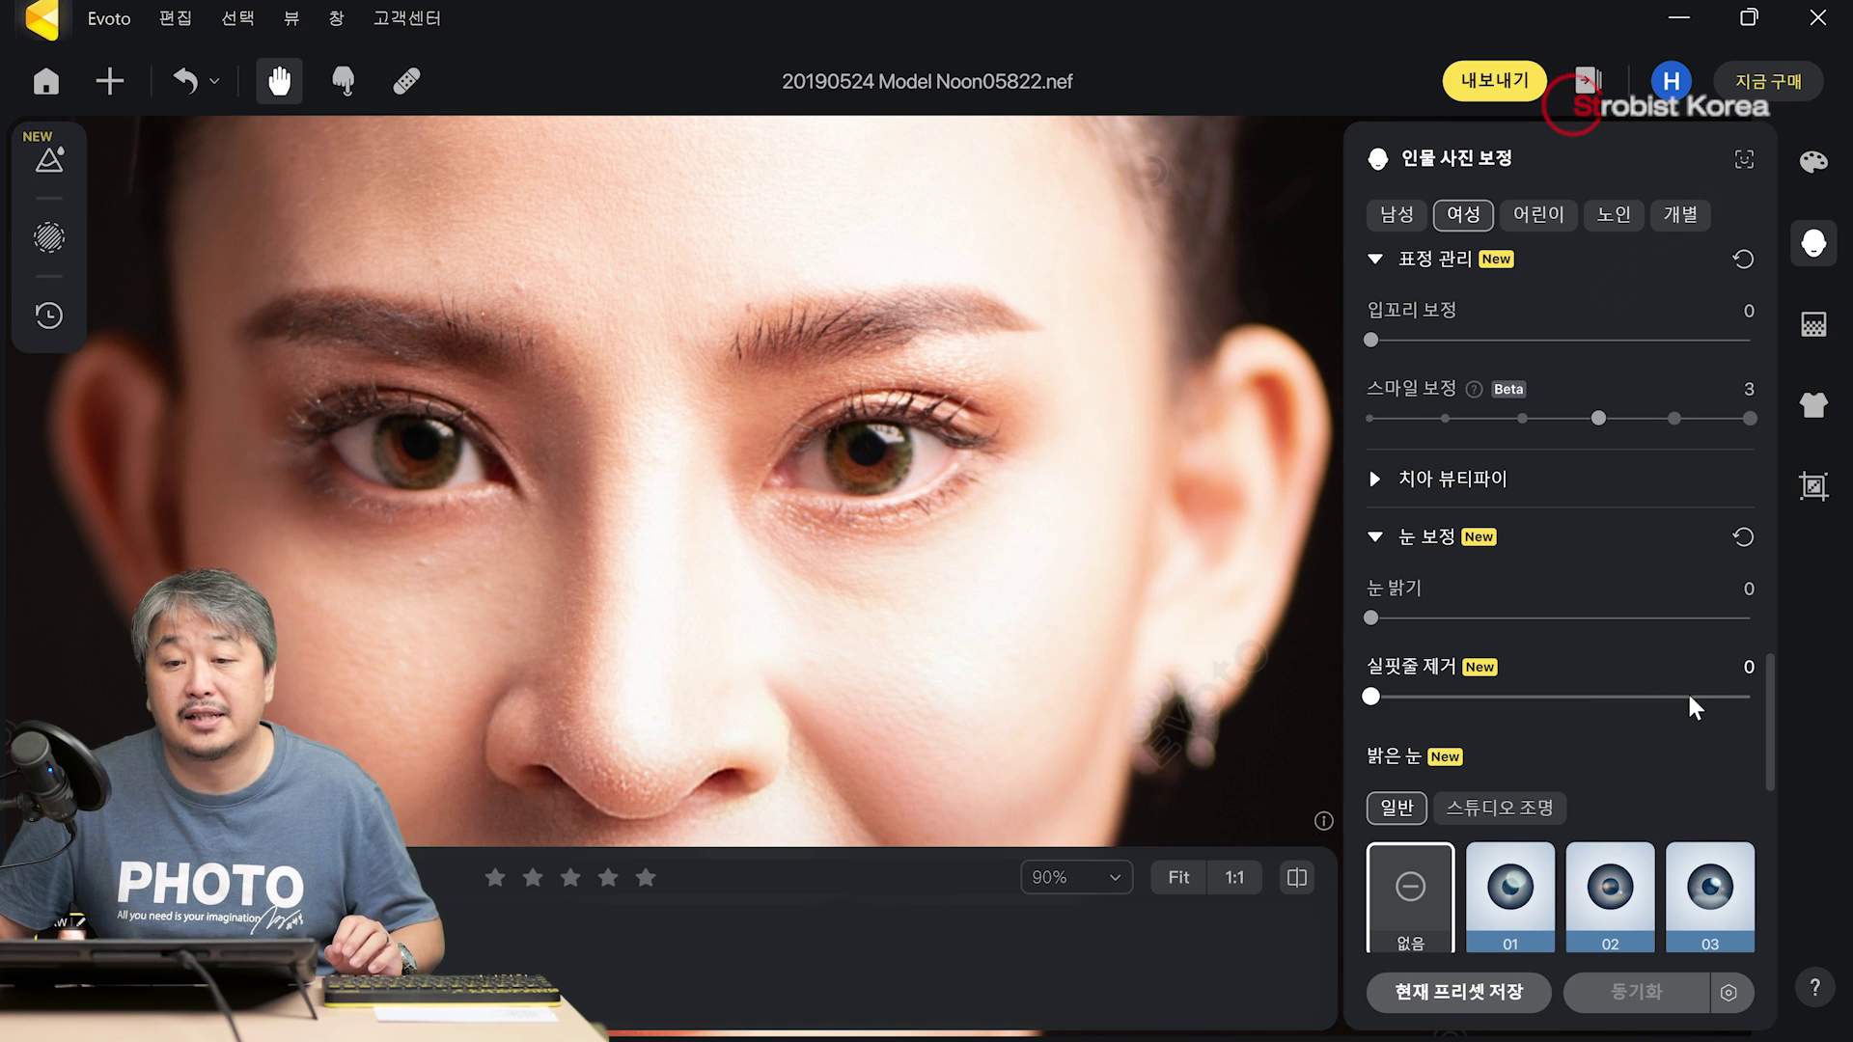
click(1582, 695)
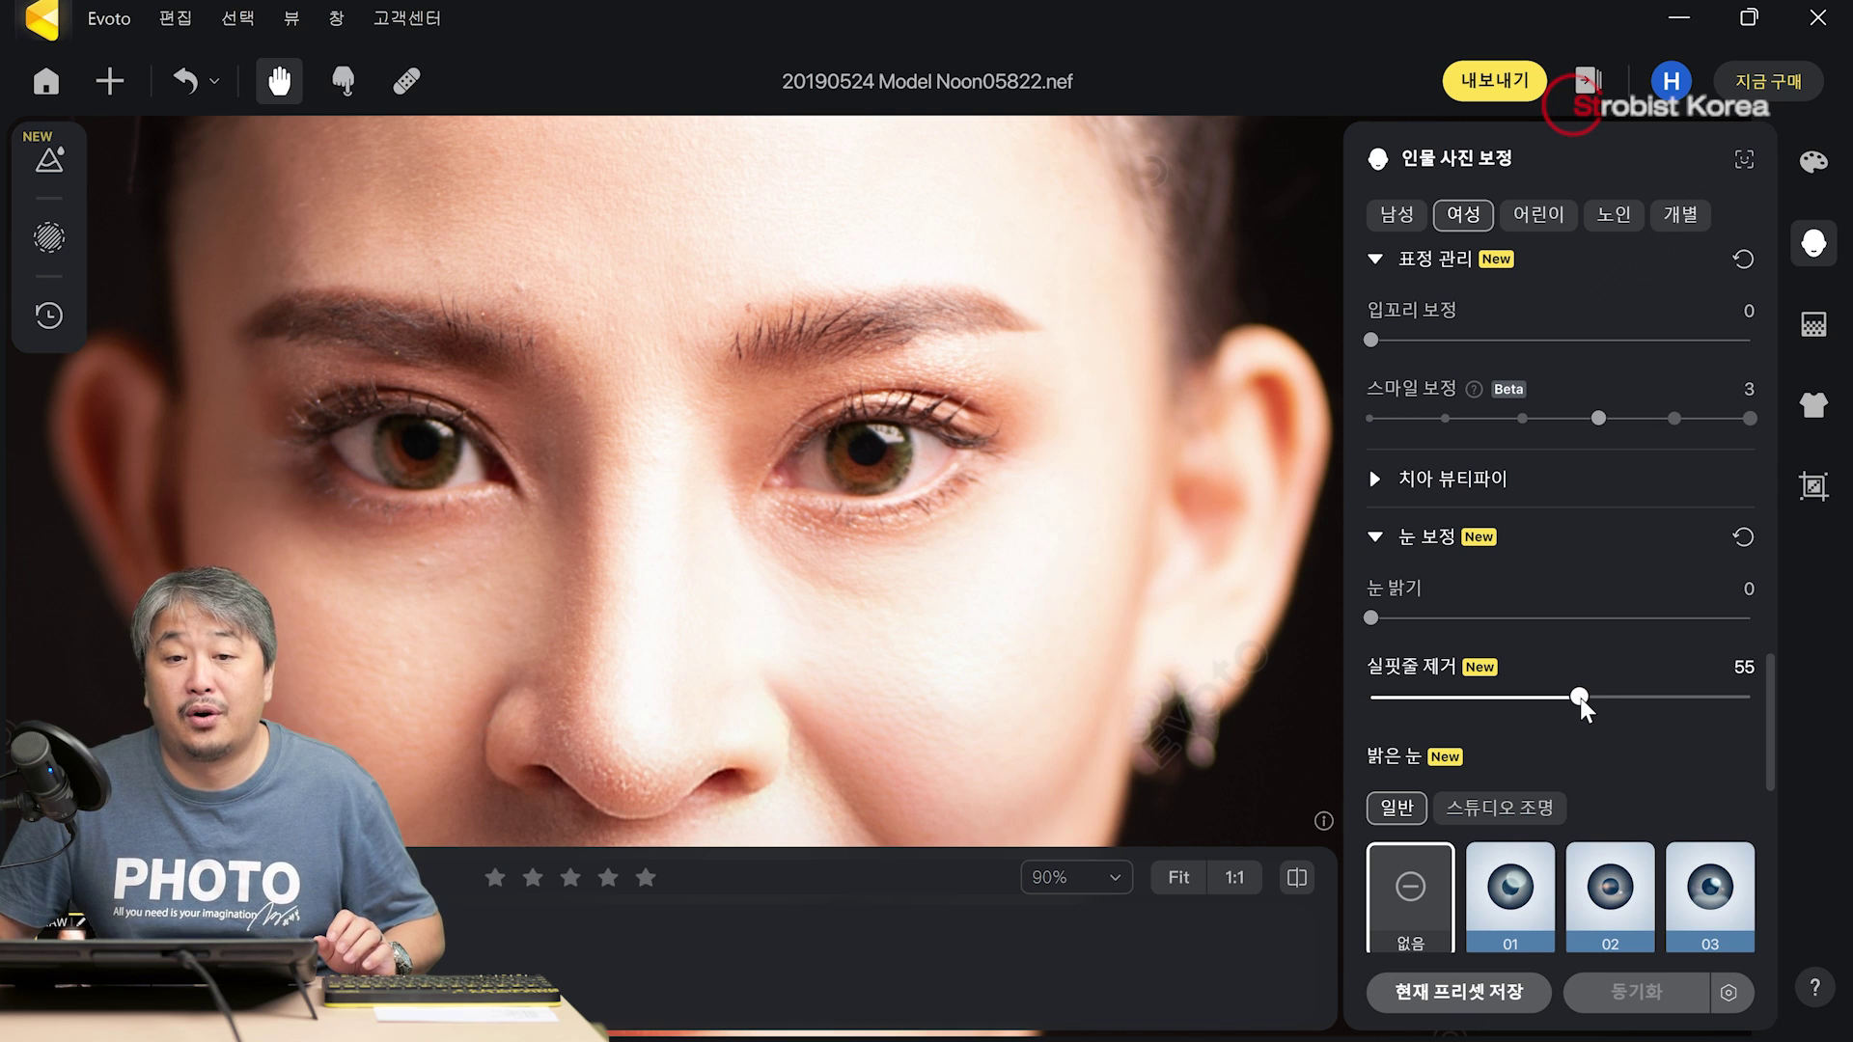
double_click(1580, 697)
- Try the general (일반) bright eyes (밝은 눈) presets 01 to 06 and set the effect back to none (없음)
scroll(1581, 697, down, 3)
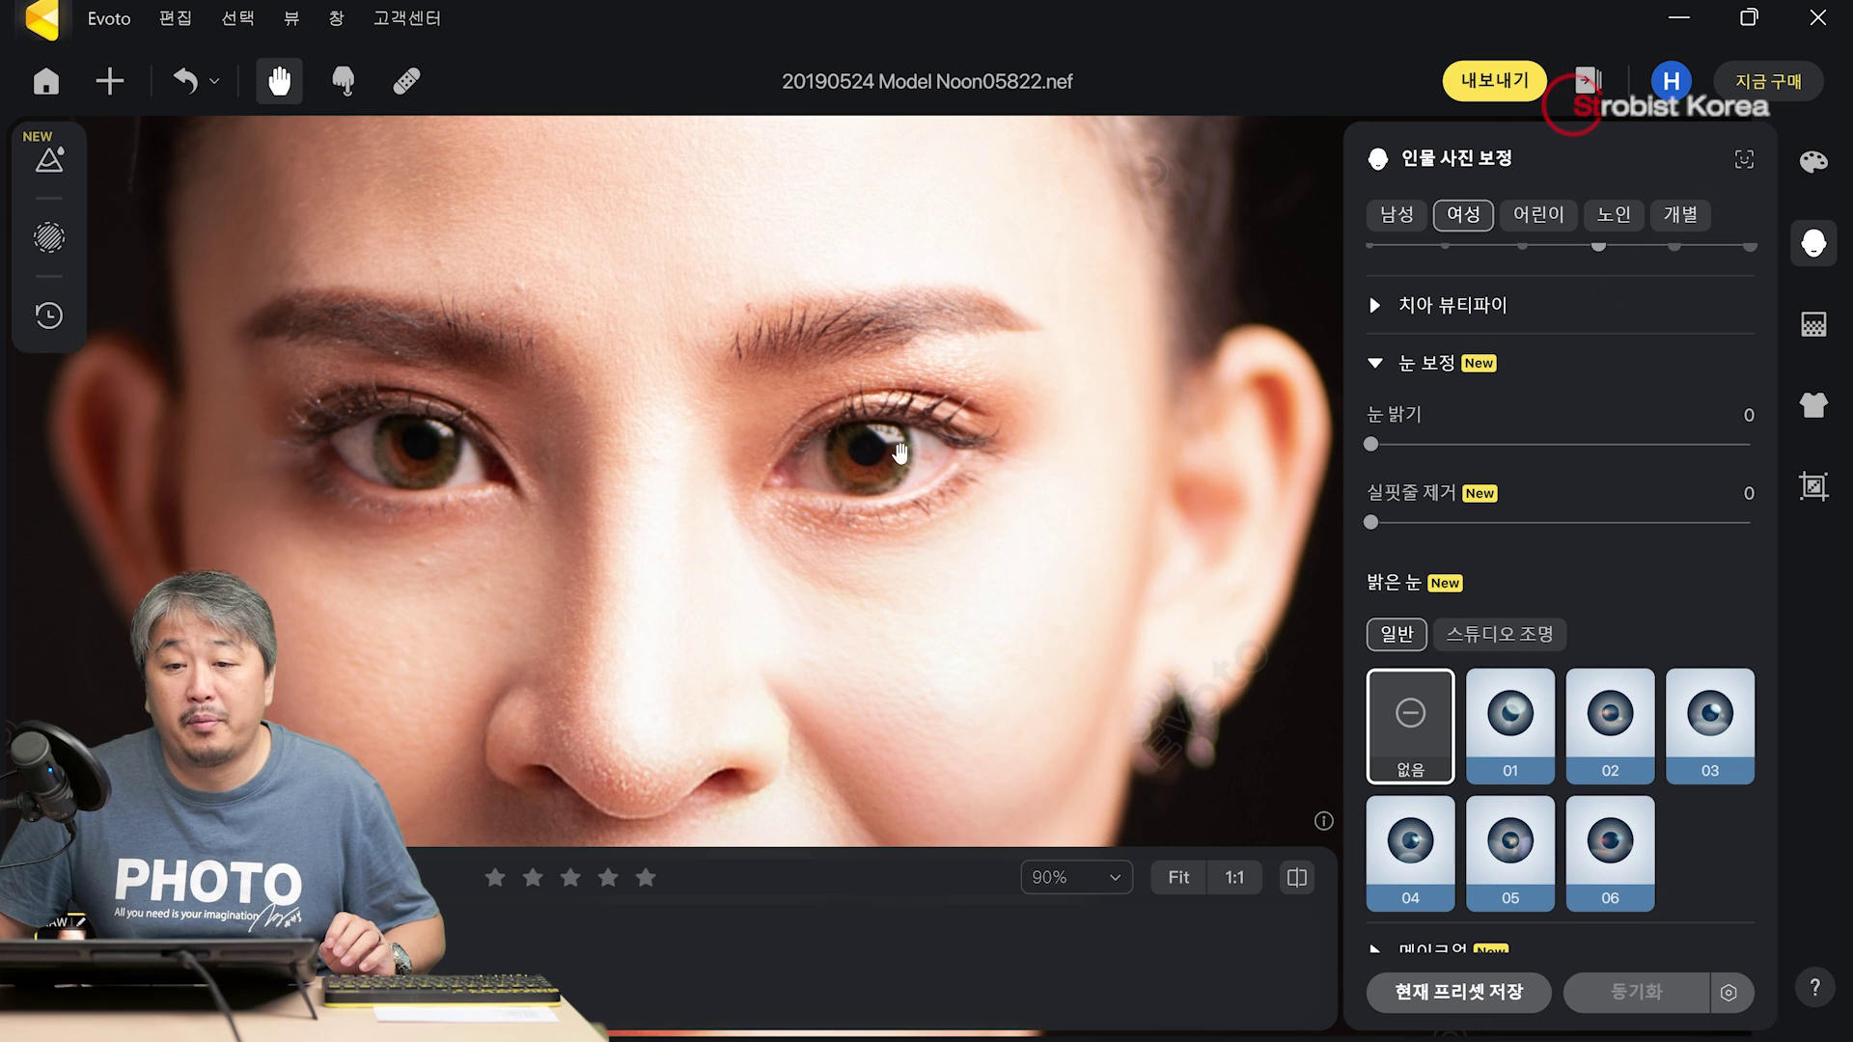
click(1544, 743)
click(1615, 736)
click(1622, 873)
click(1479, 858)
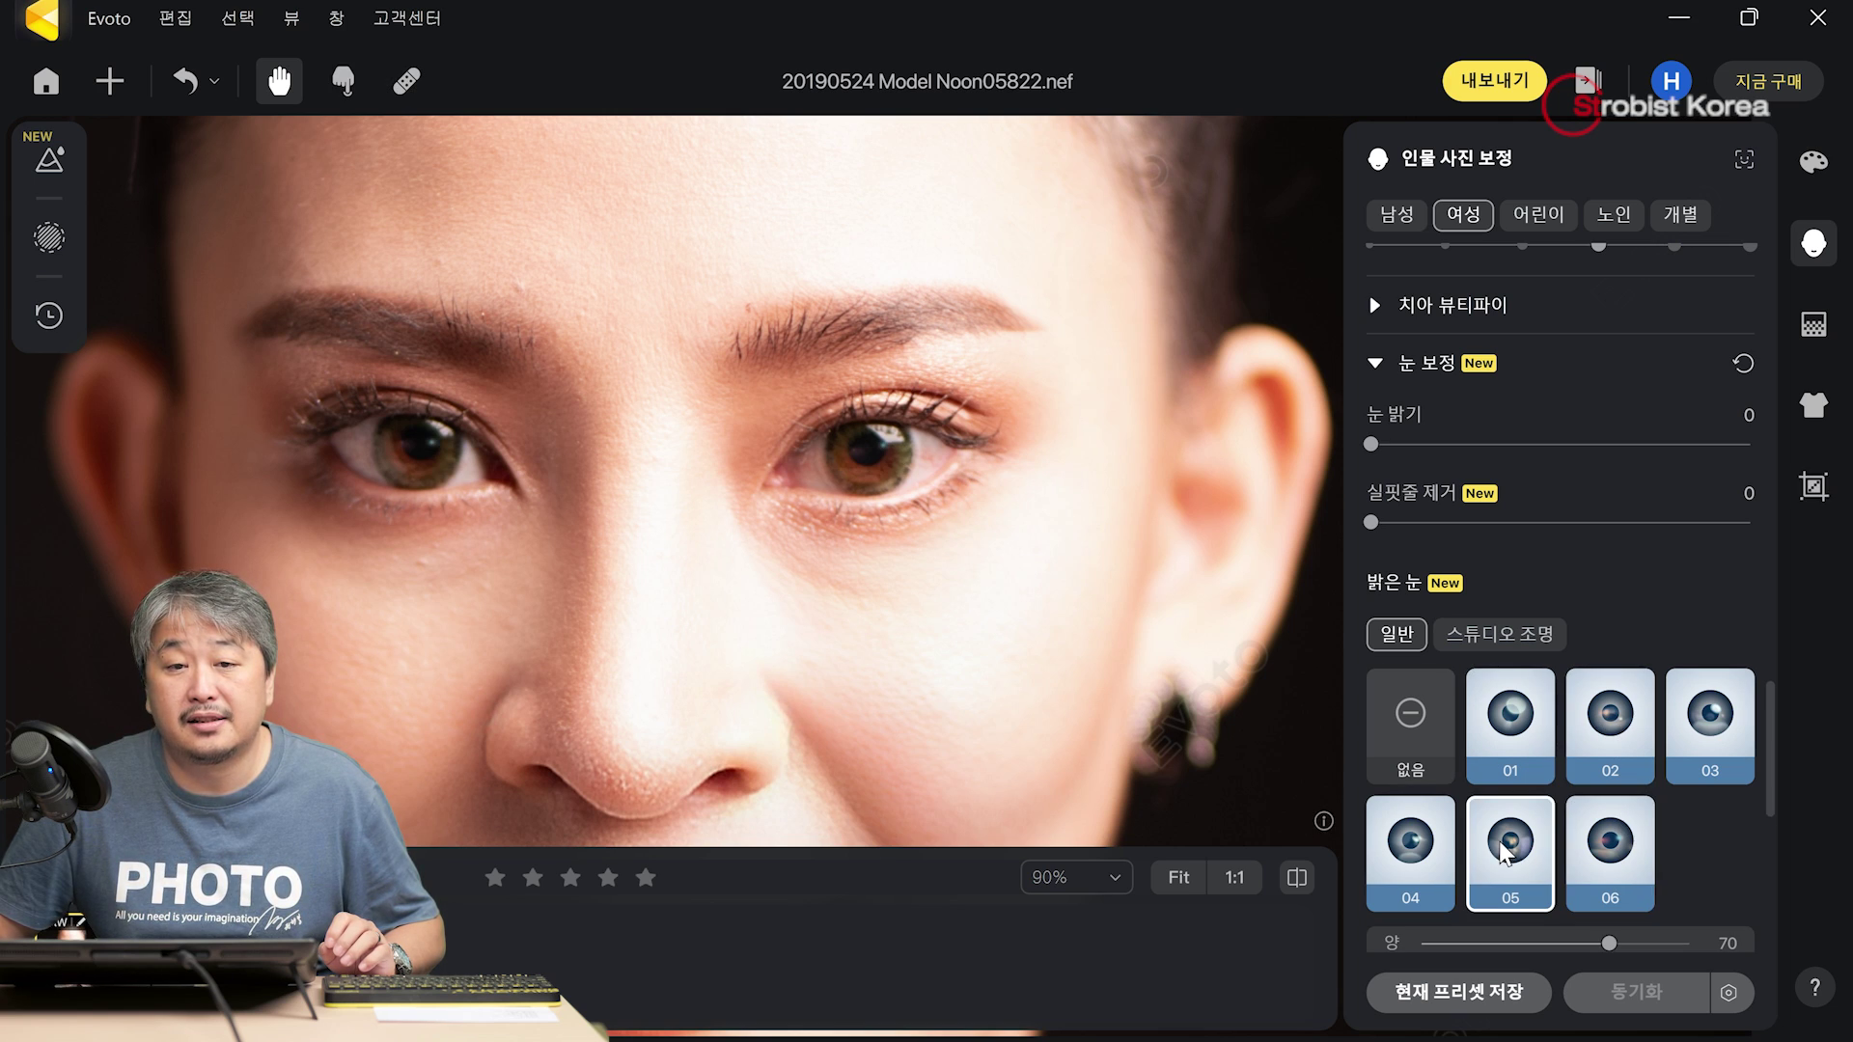
click(1438, 851)
click(1525, 846)
click(1610, 842)
click(1609, 719)
click(1710, 714)
click(1527, 719)
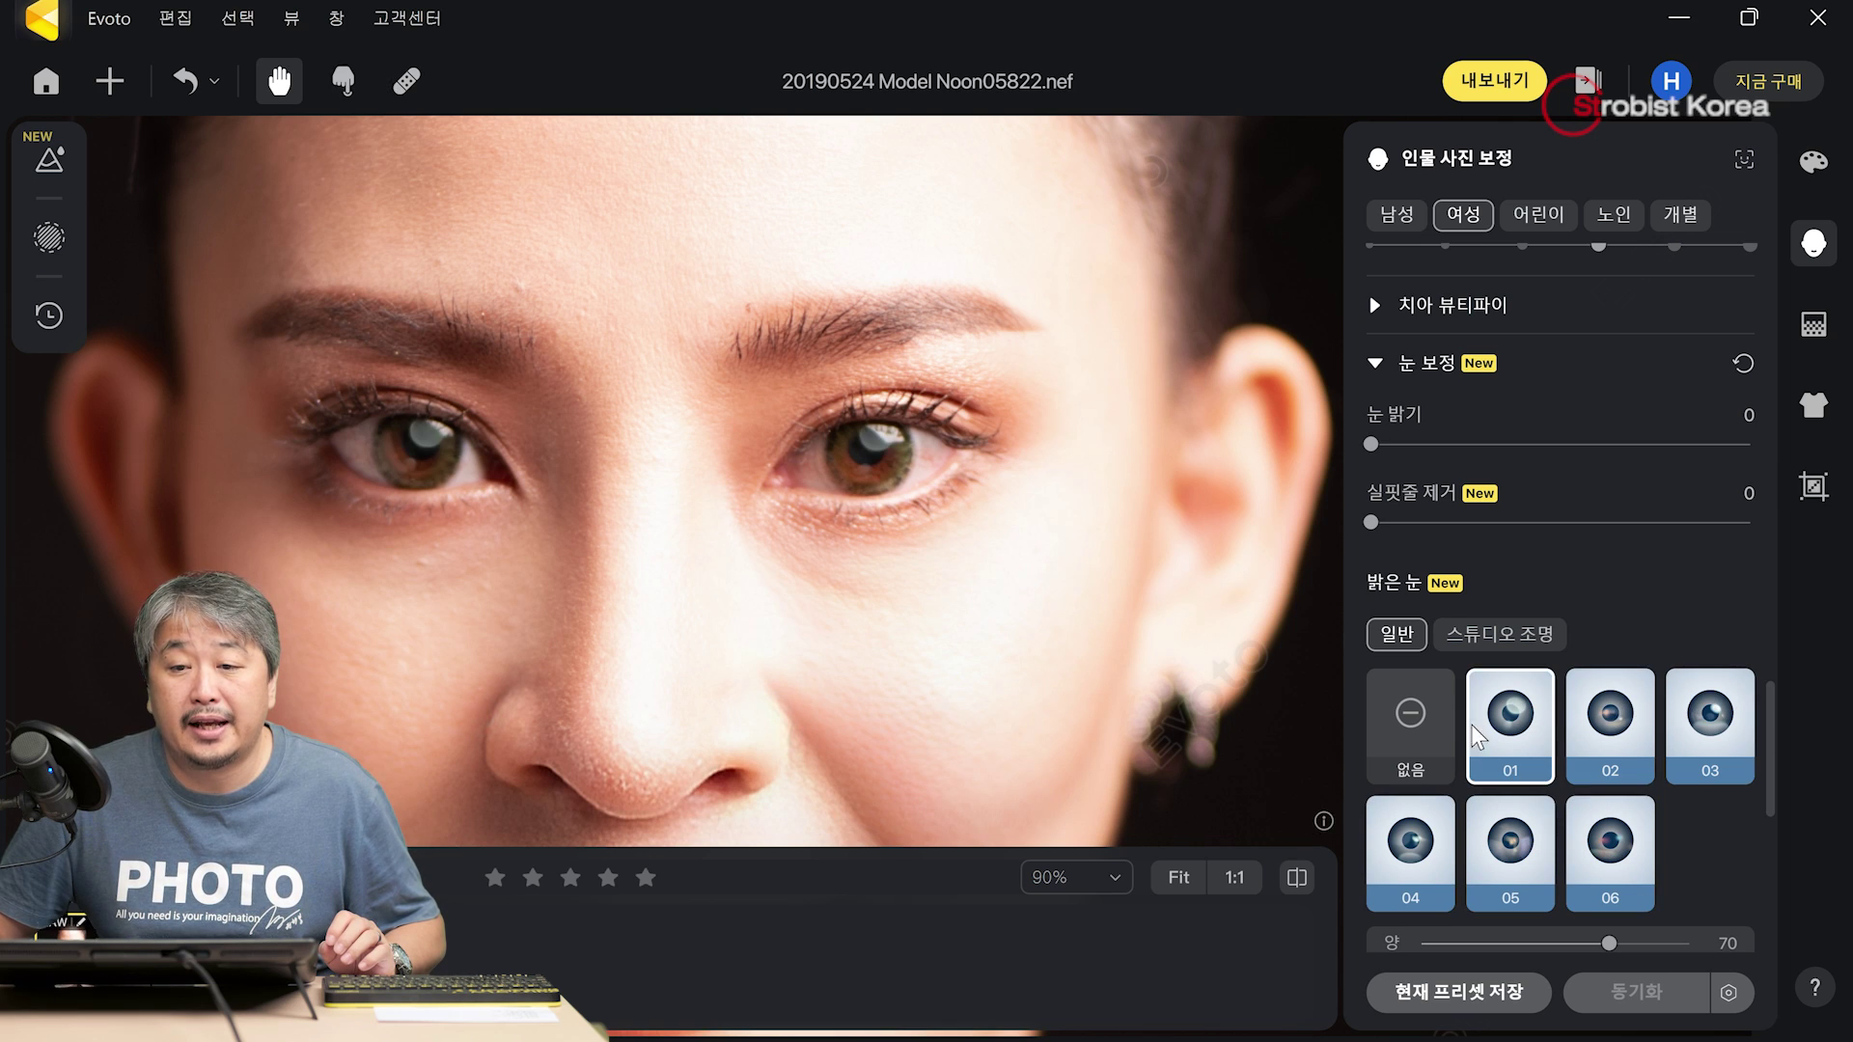
click(1416, 744)
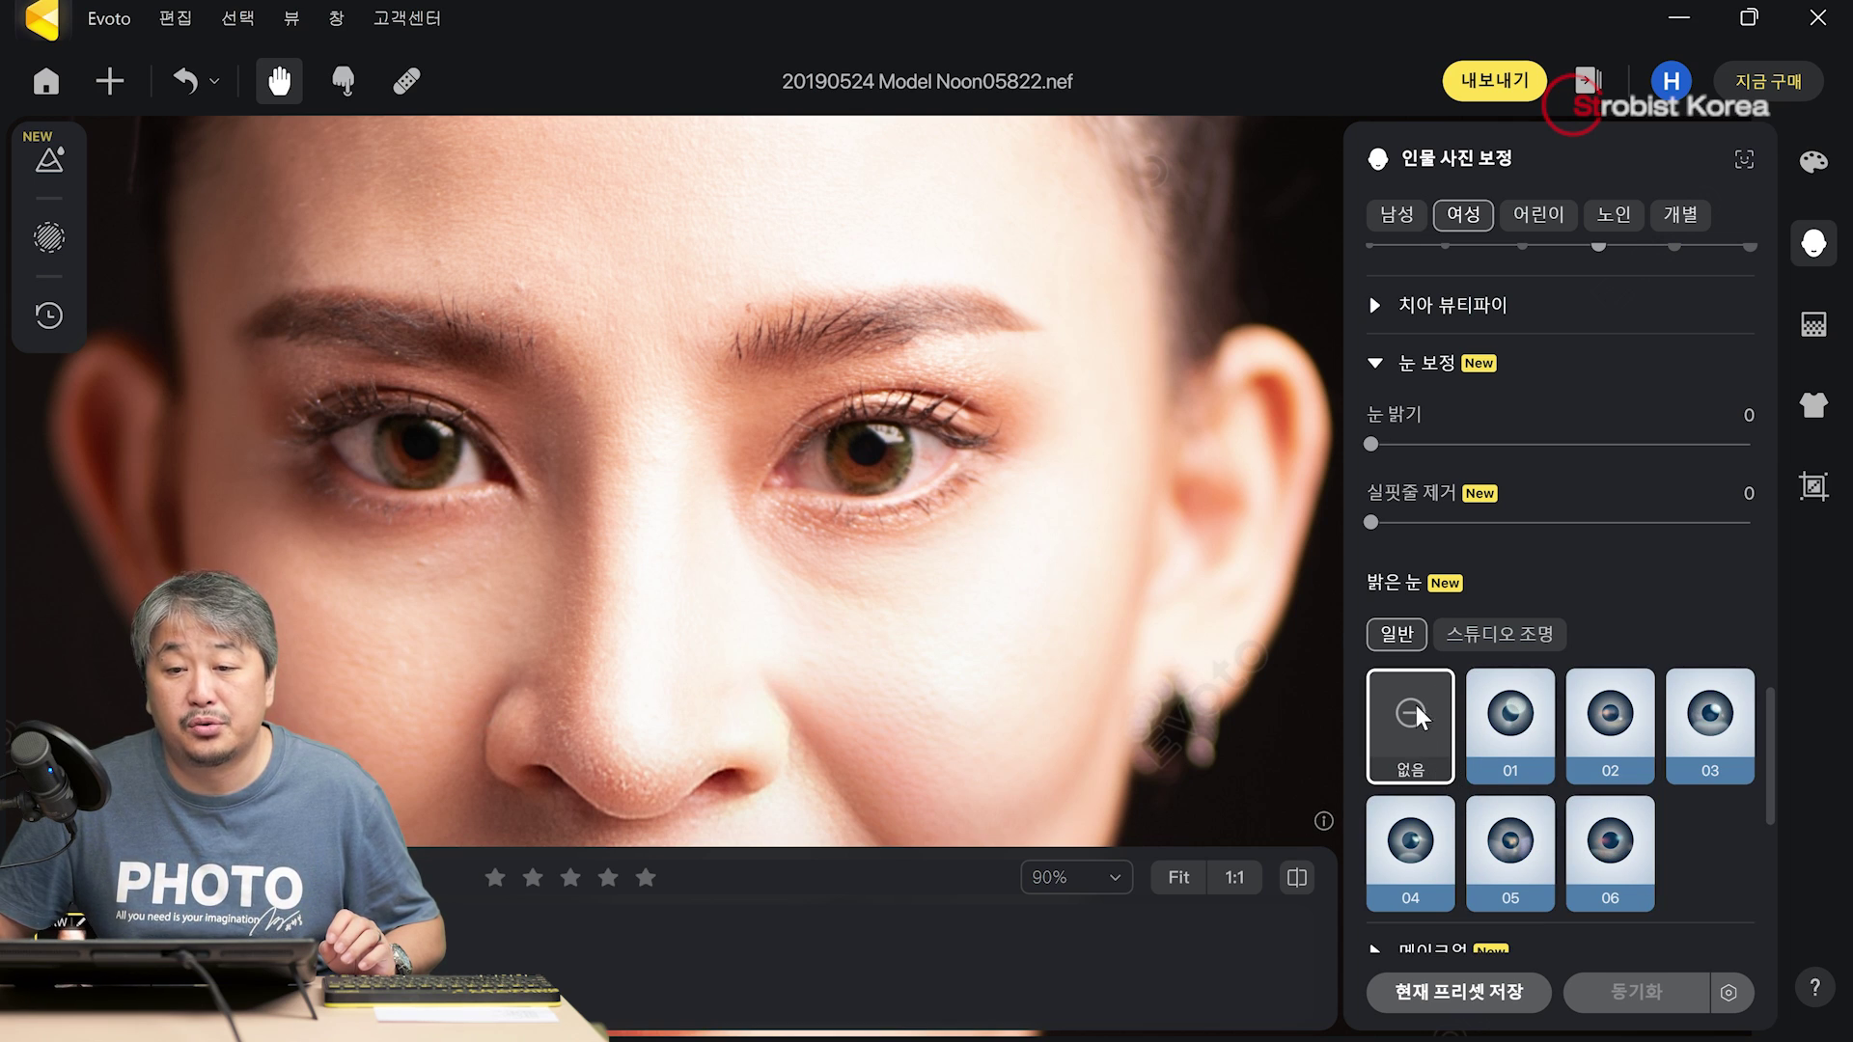
- Compare the general (일반) bright eyes presets 04, 05 and 06 repeatedly, and apply 06
click(1436, 854)
click(1529, 851)
click(1658, 844)
click(1513, 839)
click(1410, 843)
click(1520, 846)
click(1583, 851)
click(1507, 846)
click(1411, 854)
click(1518, 850)
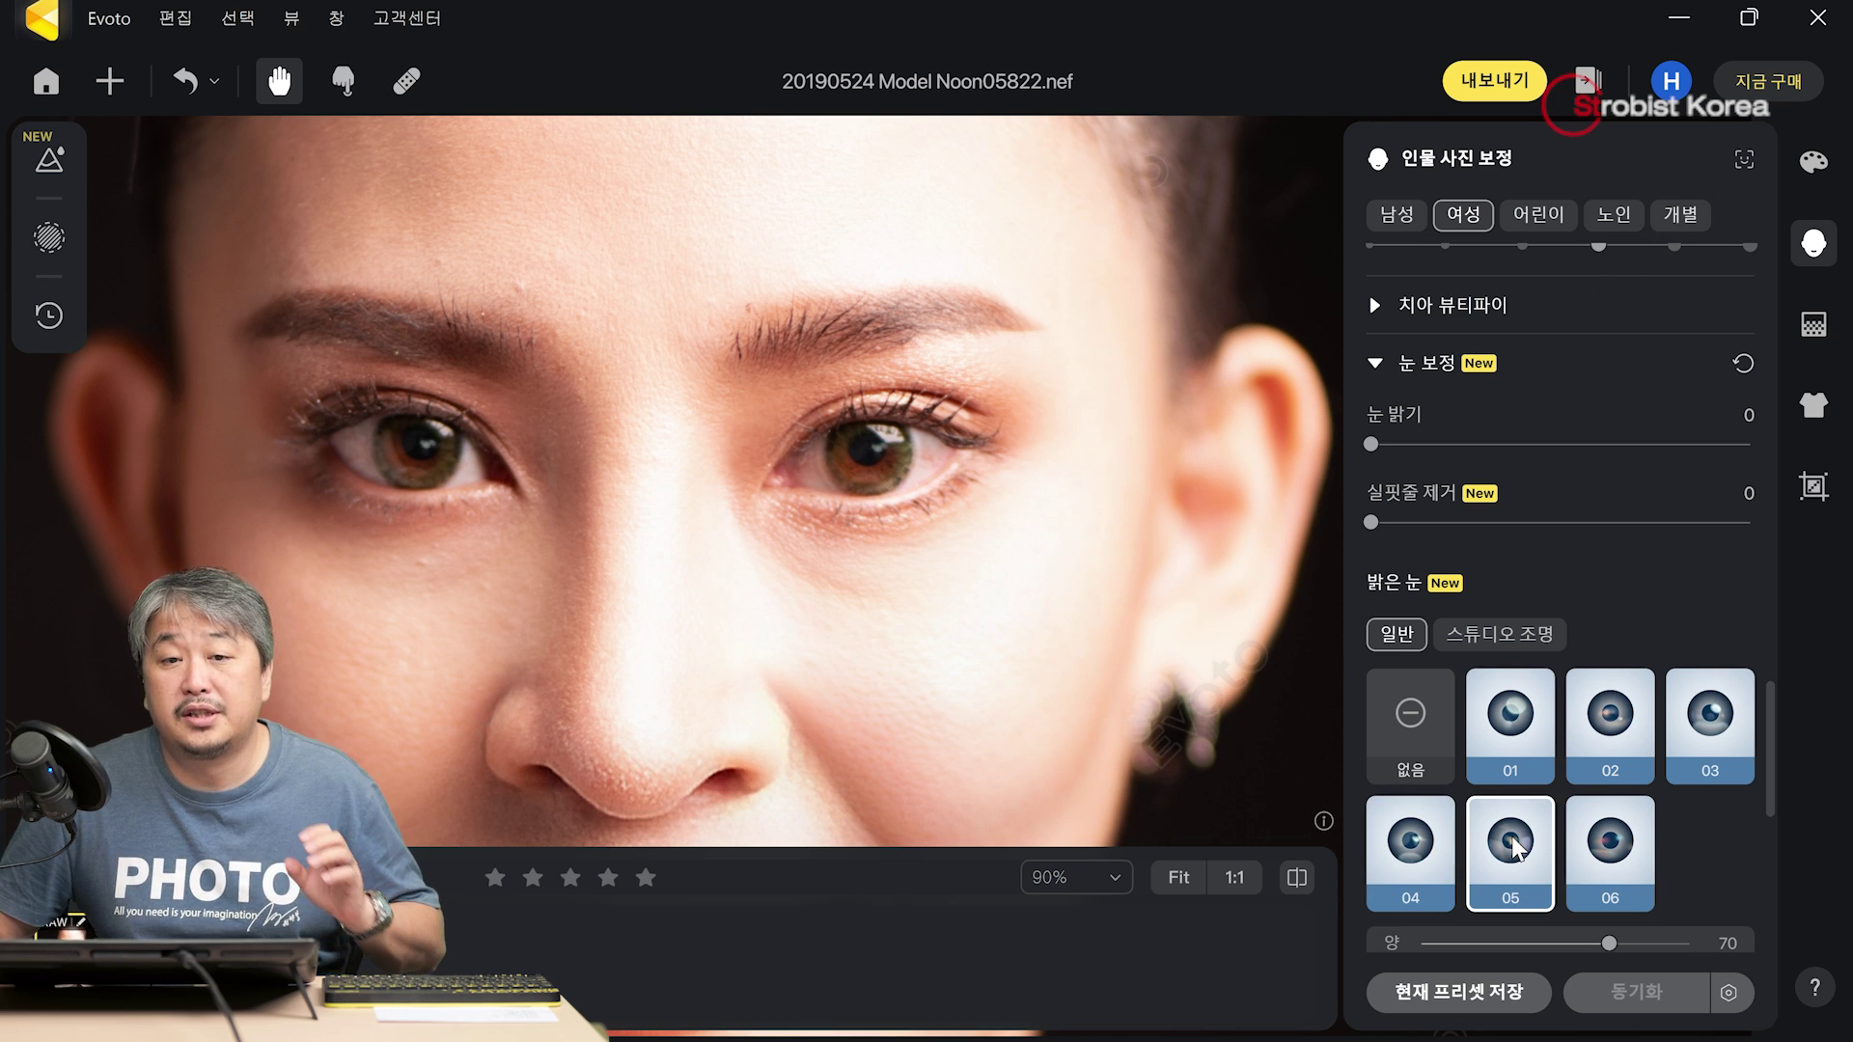
click(1618, 855)
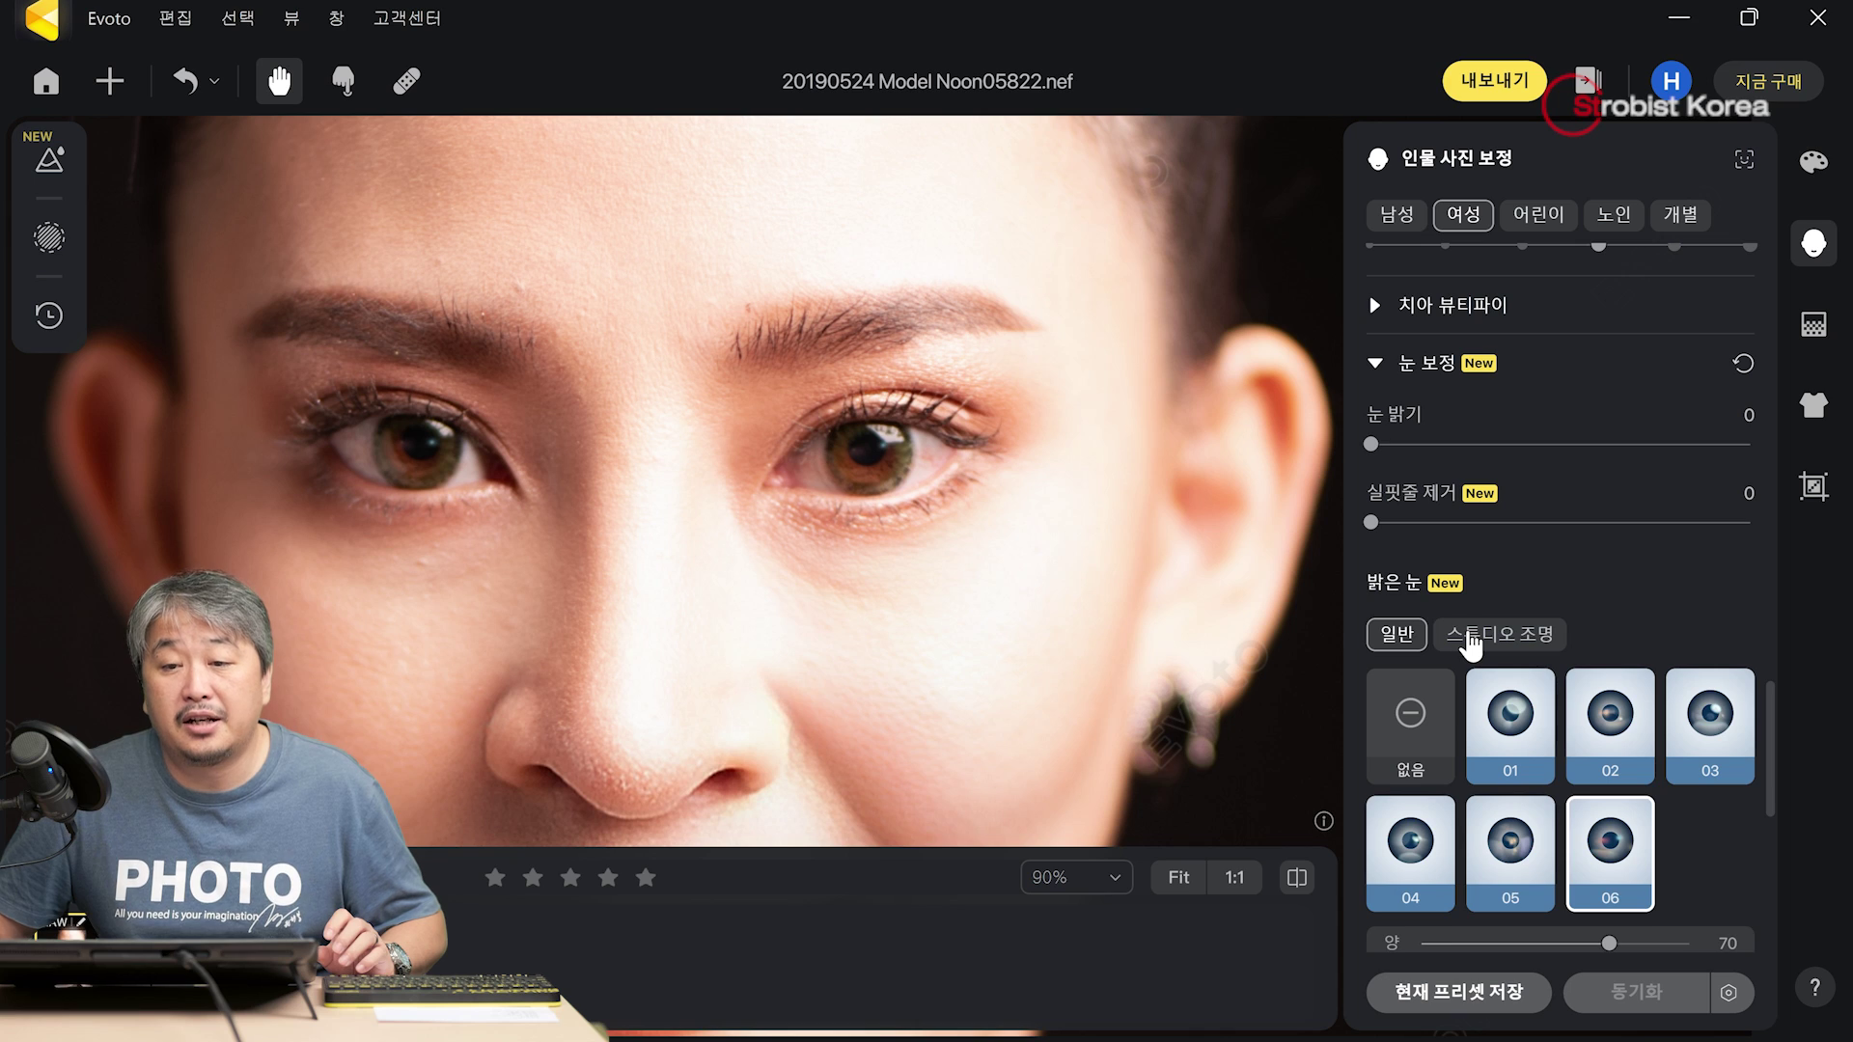
- Switch bright eyes to studio lighting (스튜디오 조명), try presets 05, 06, 04, 02 and 01, apply 03, and inspect the catchlights
click(1474, 639)
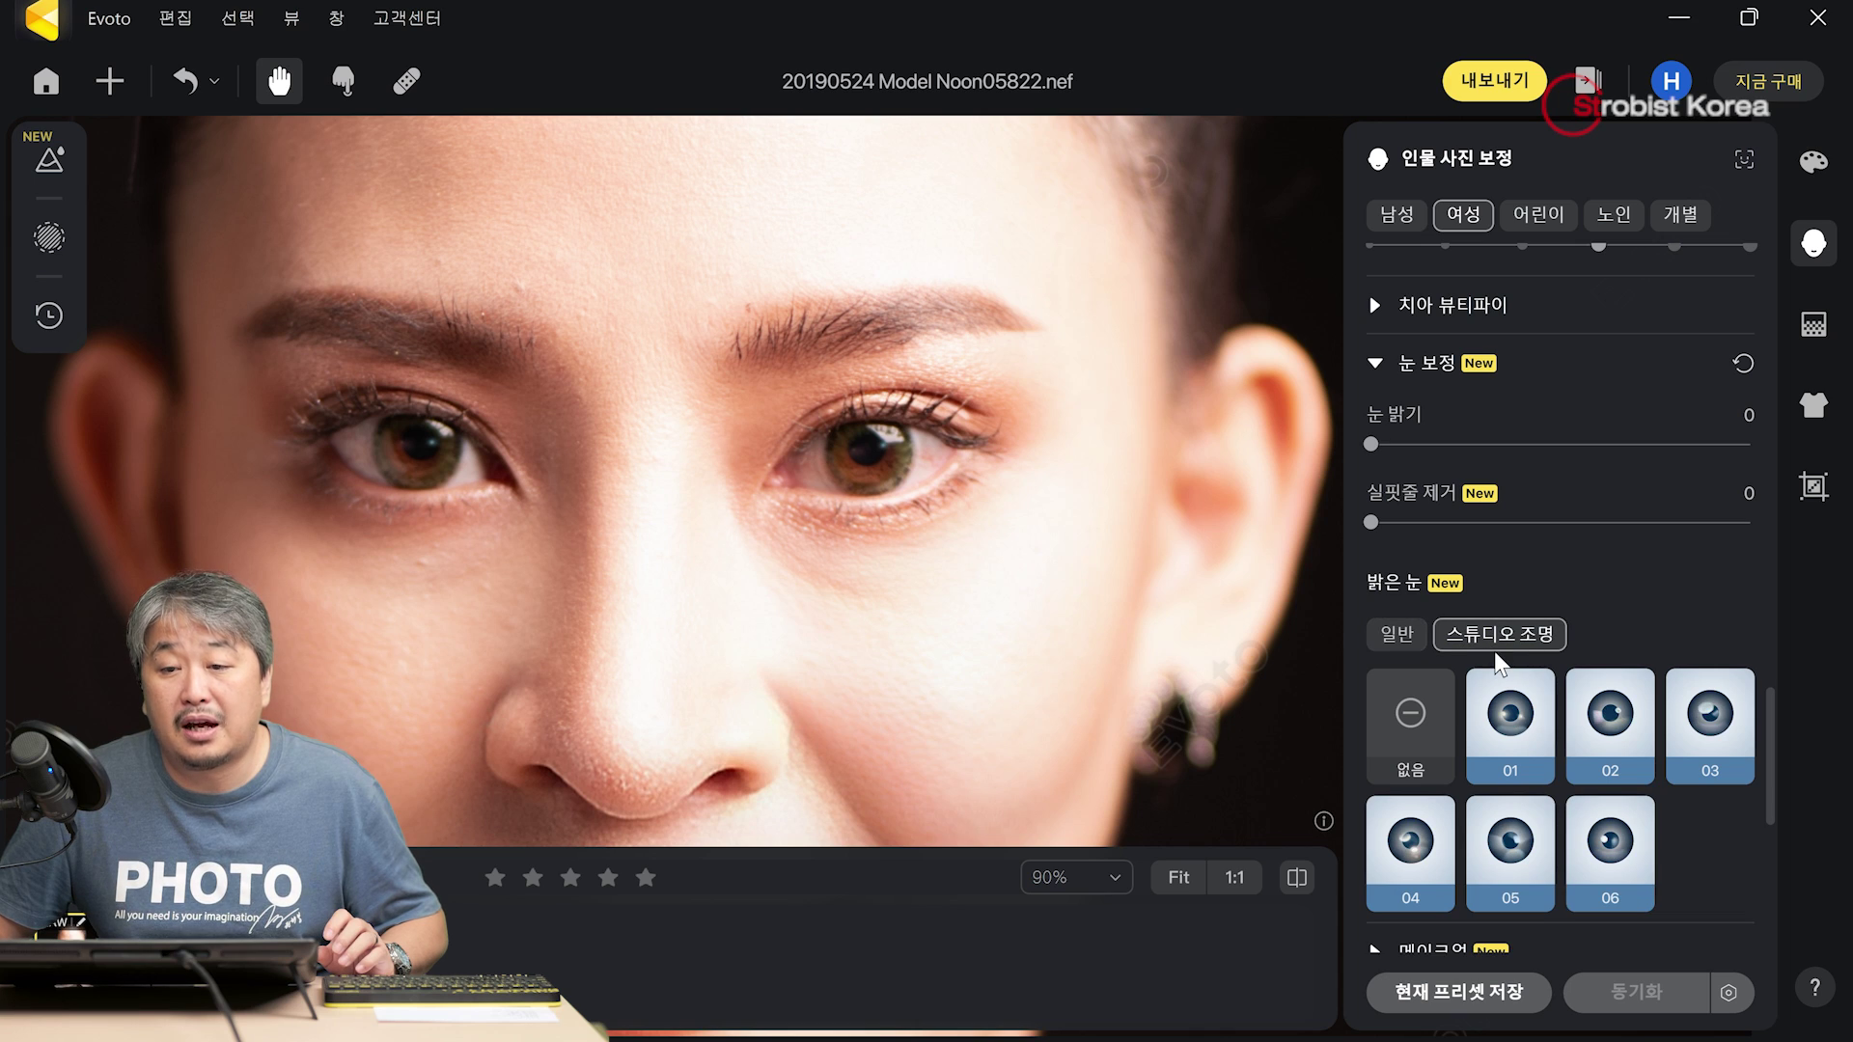
click(1517, 866)
click(1600, 845)
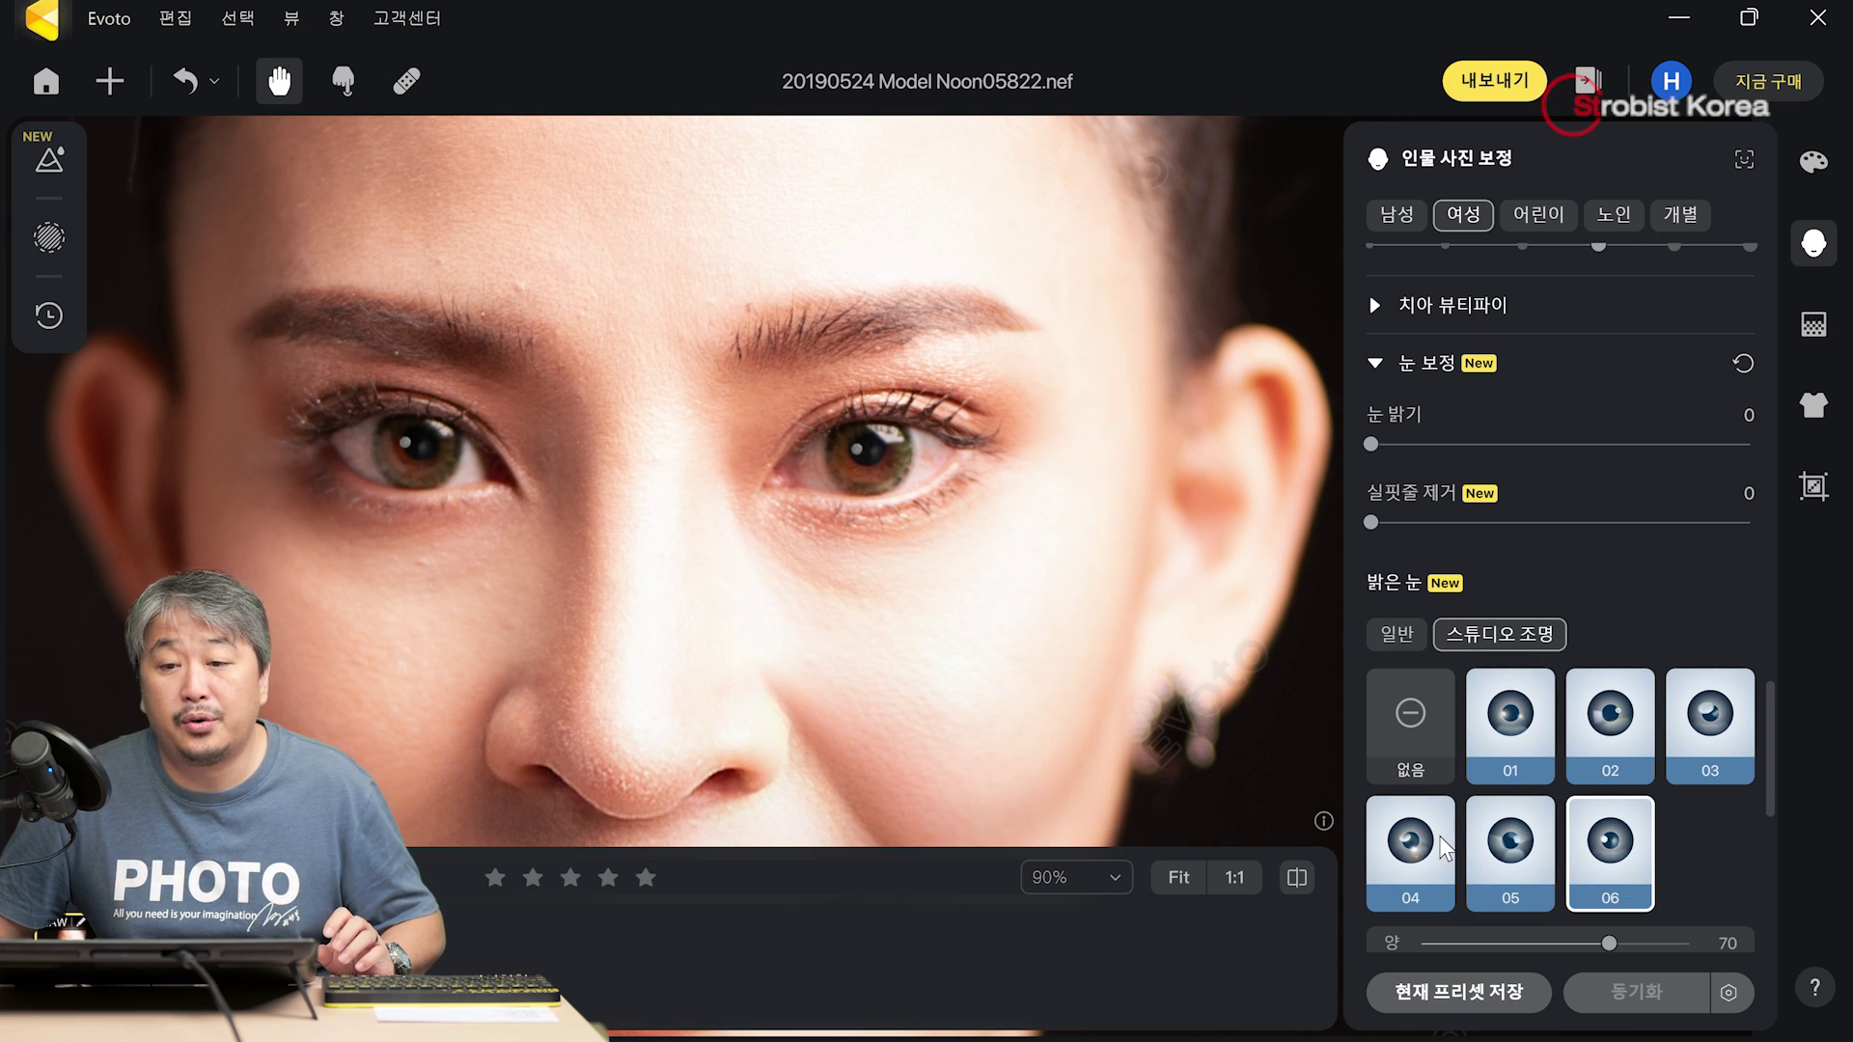
click(1445, 847)
click(1626, 732)
click(1713, 729)
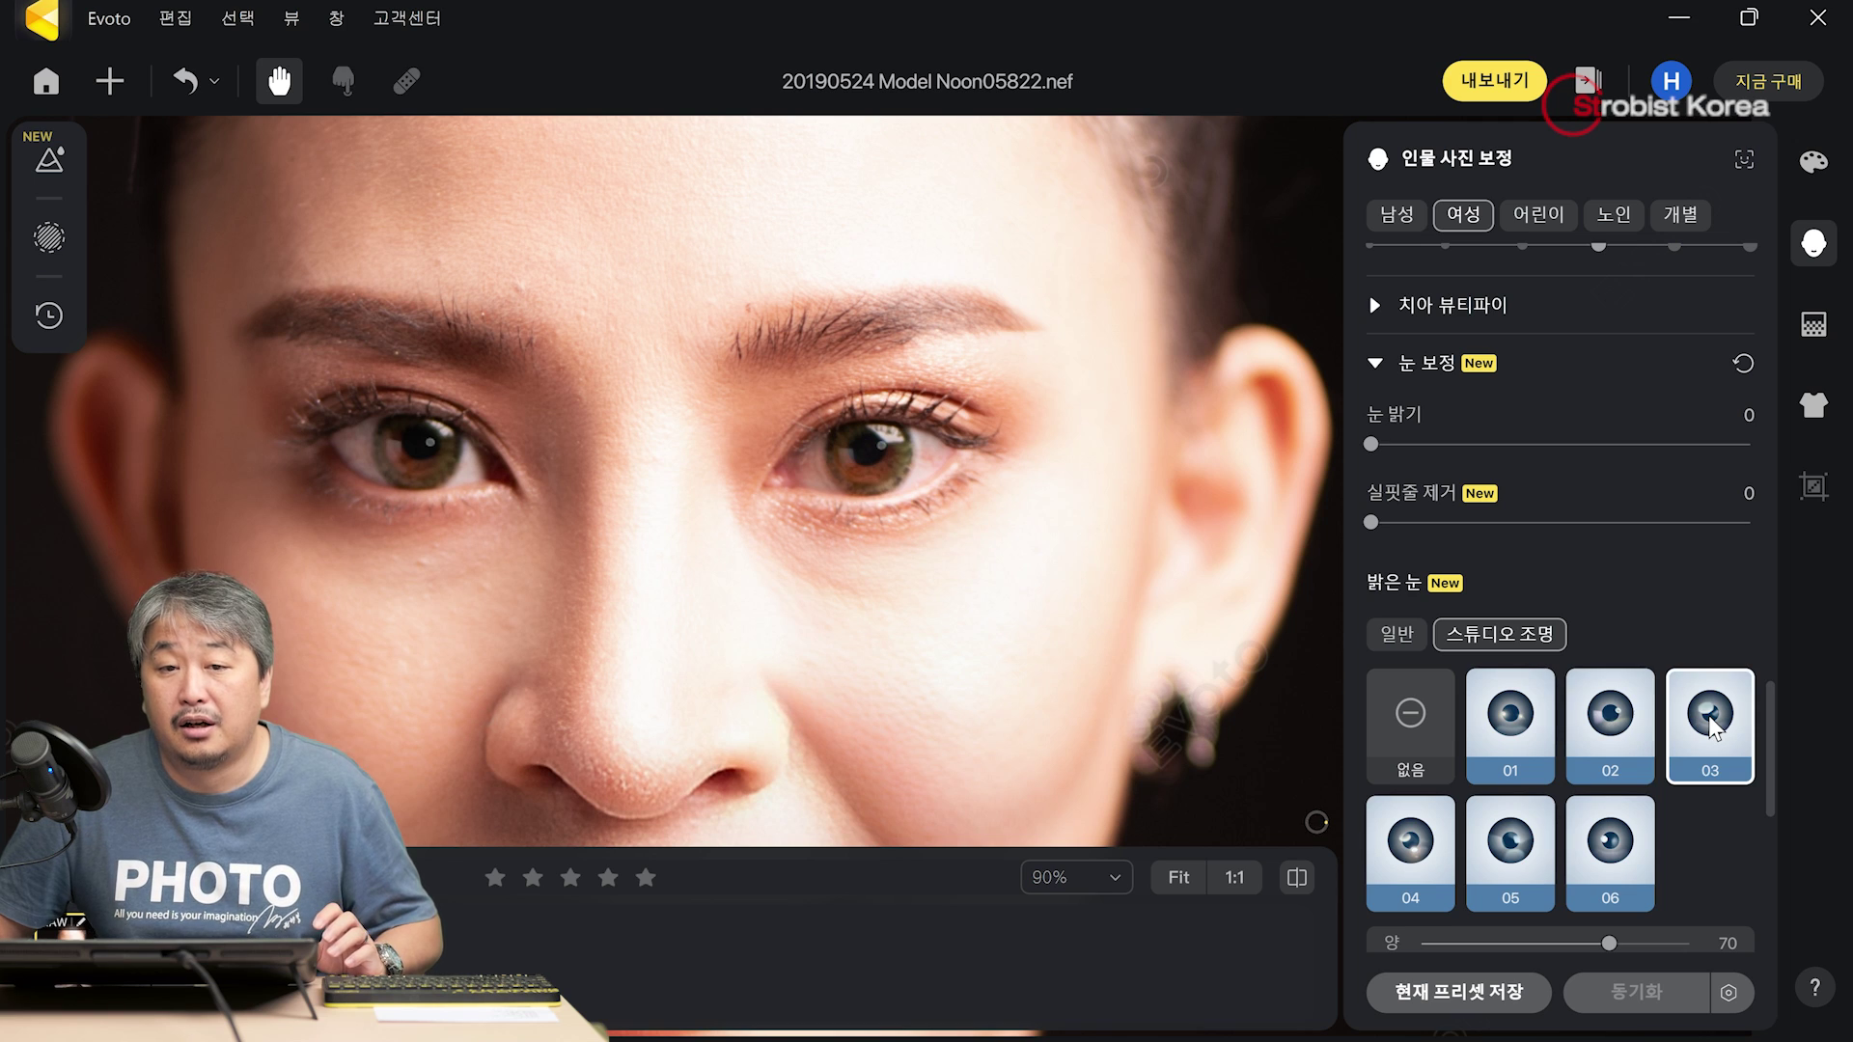
click(1512, 729)
click(1579, 726)
click(1708, 729)
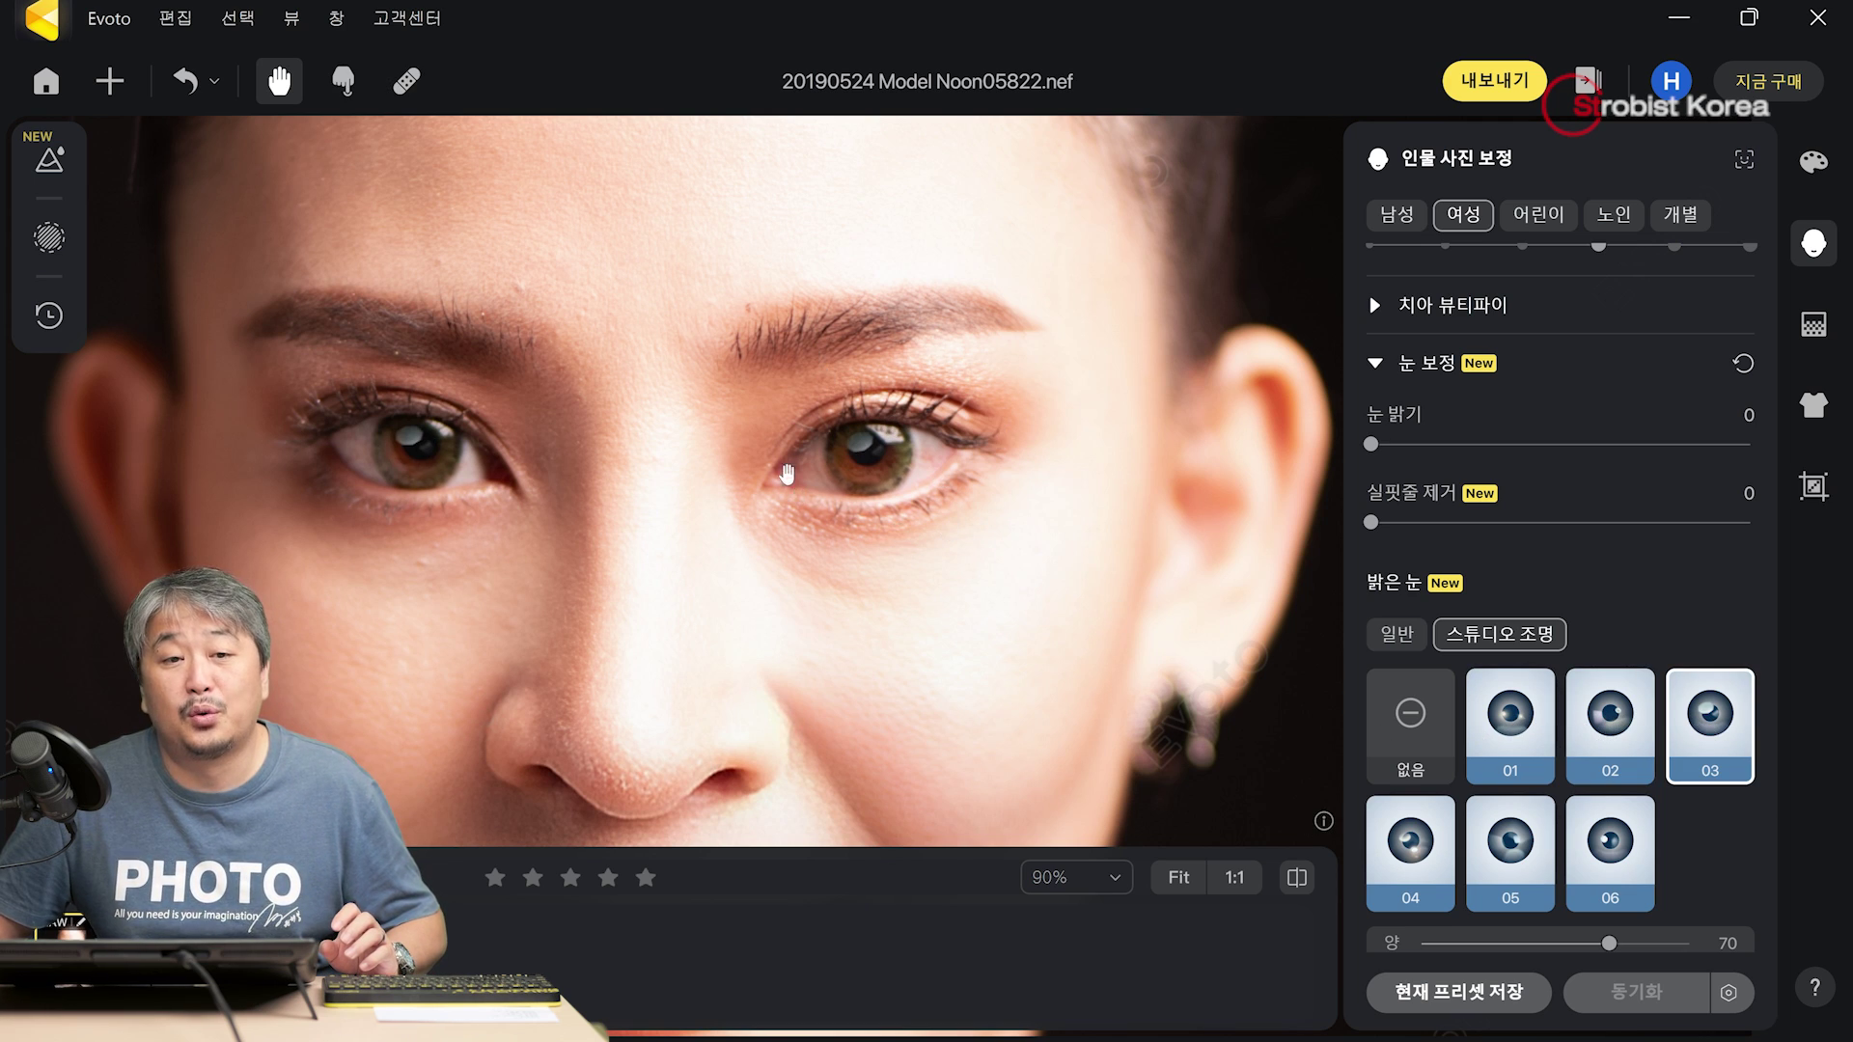
scroll(864, 531, down, 5)
scroll(855, 522, up, 3)
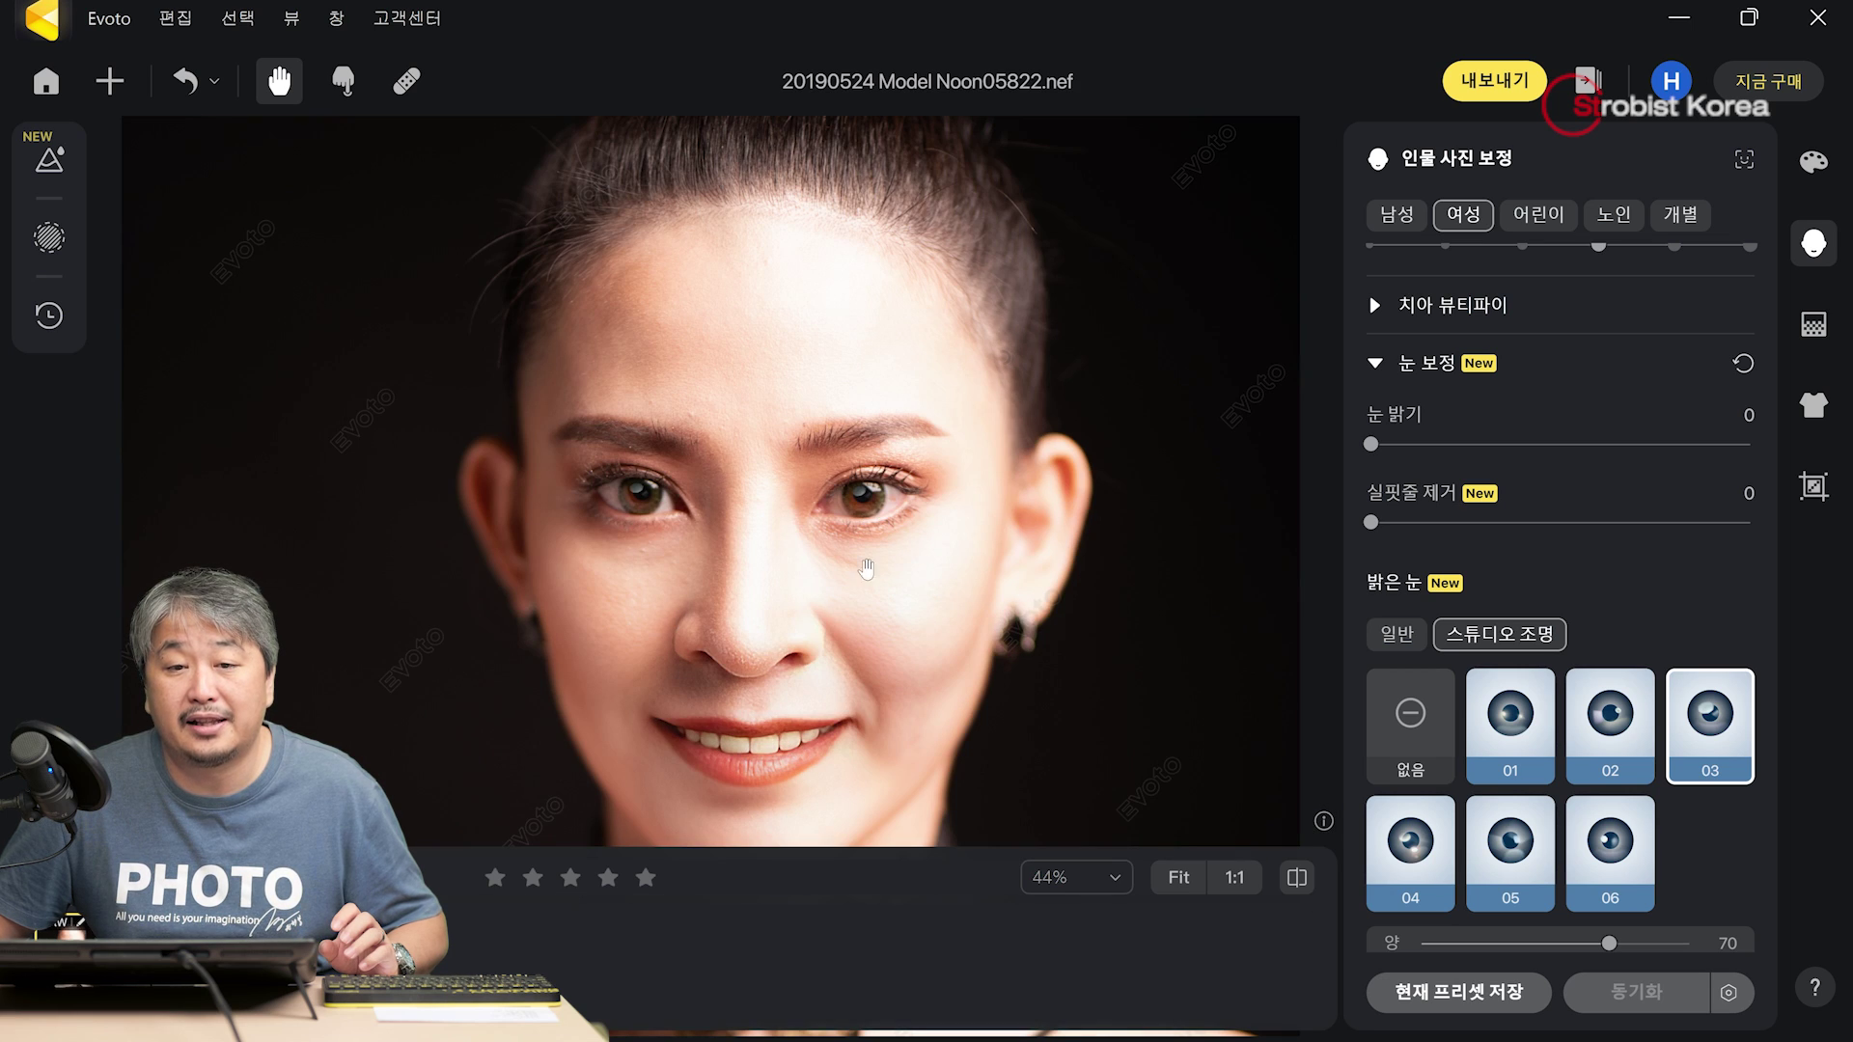
scroll(890, 472, up, 3)
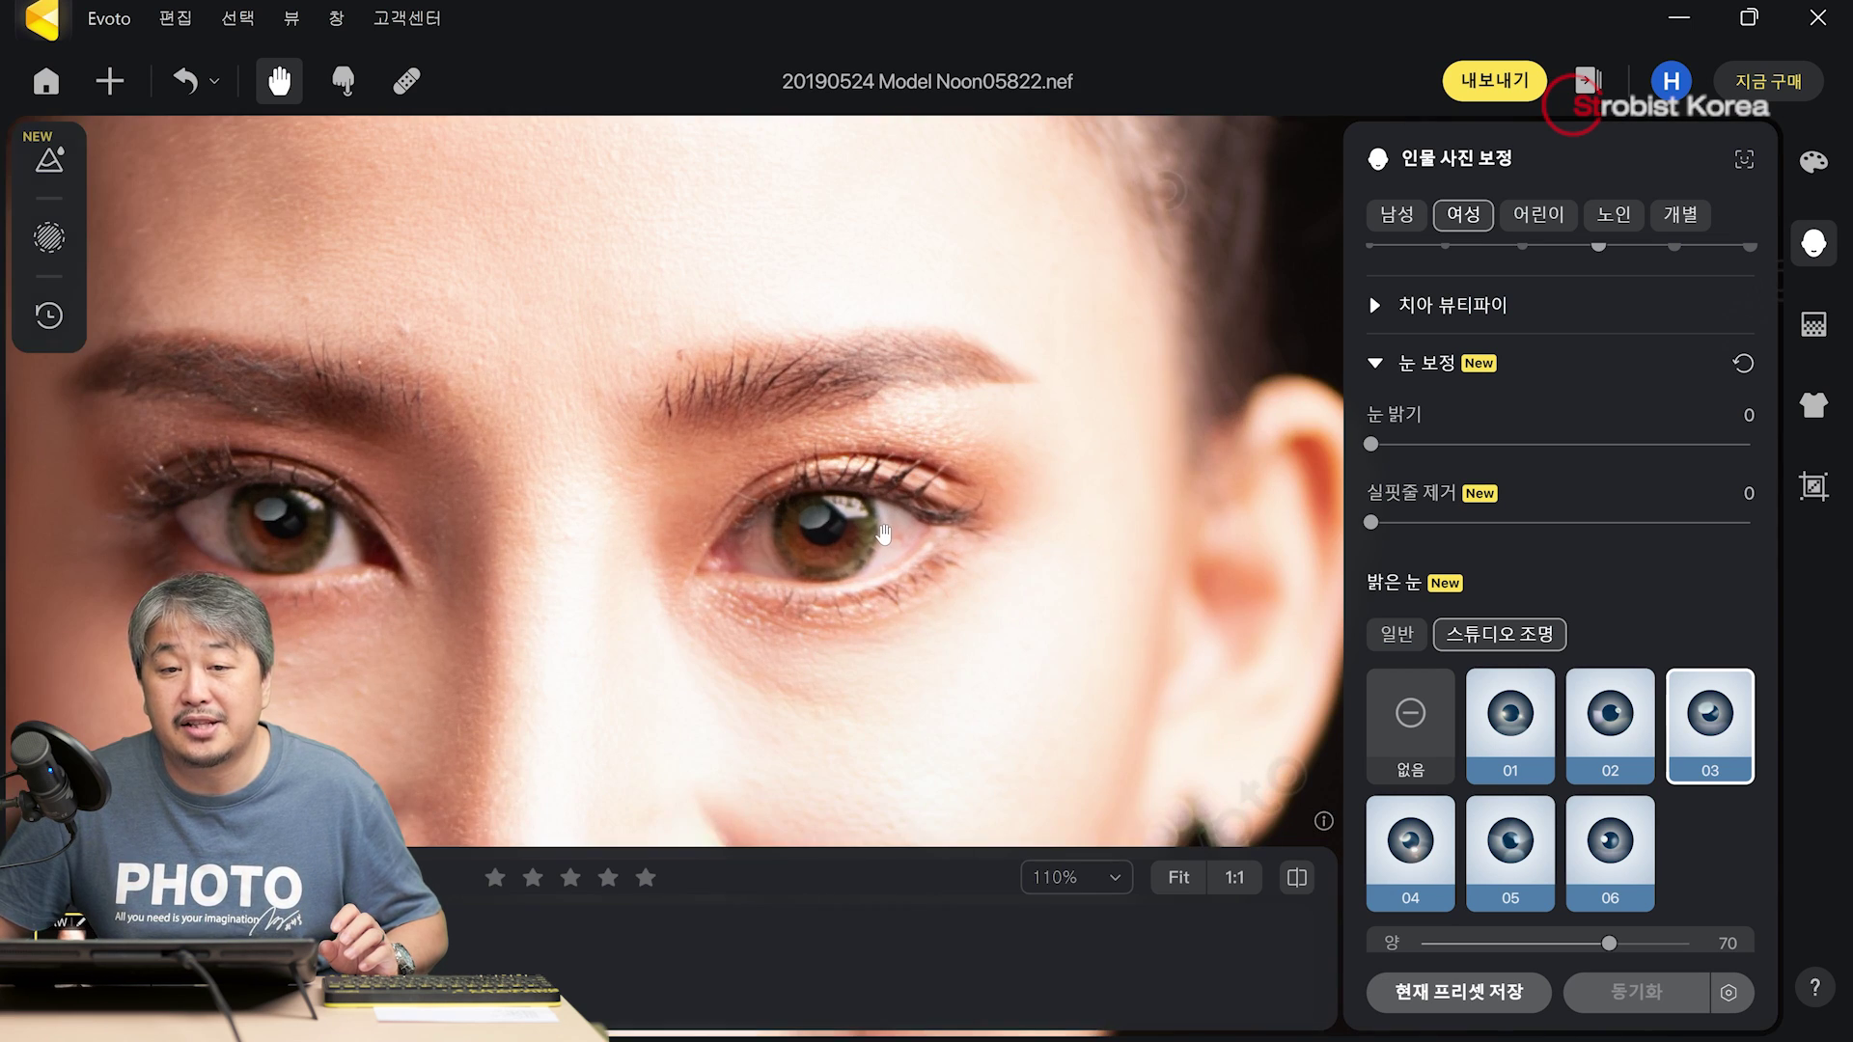
- Compare studio lighting (스튜디오 조명) presets 01, 05, 04 and 06 on the eyes, and apply 06
scroll(890, 475, down, 2)
click(1520, 748)
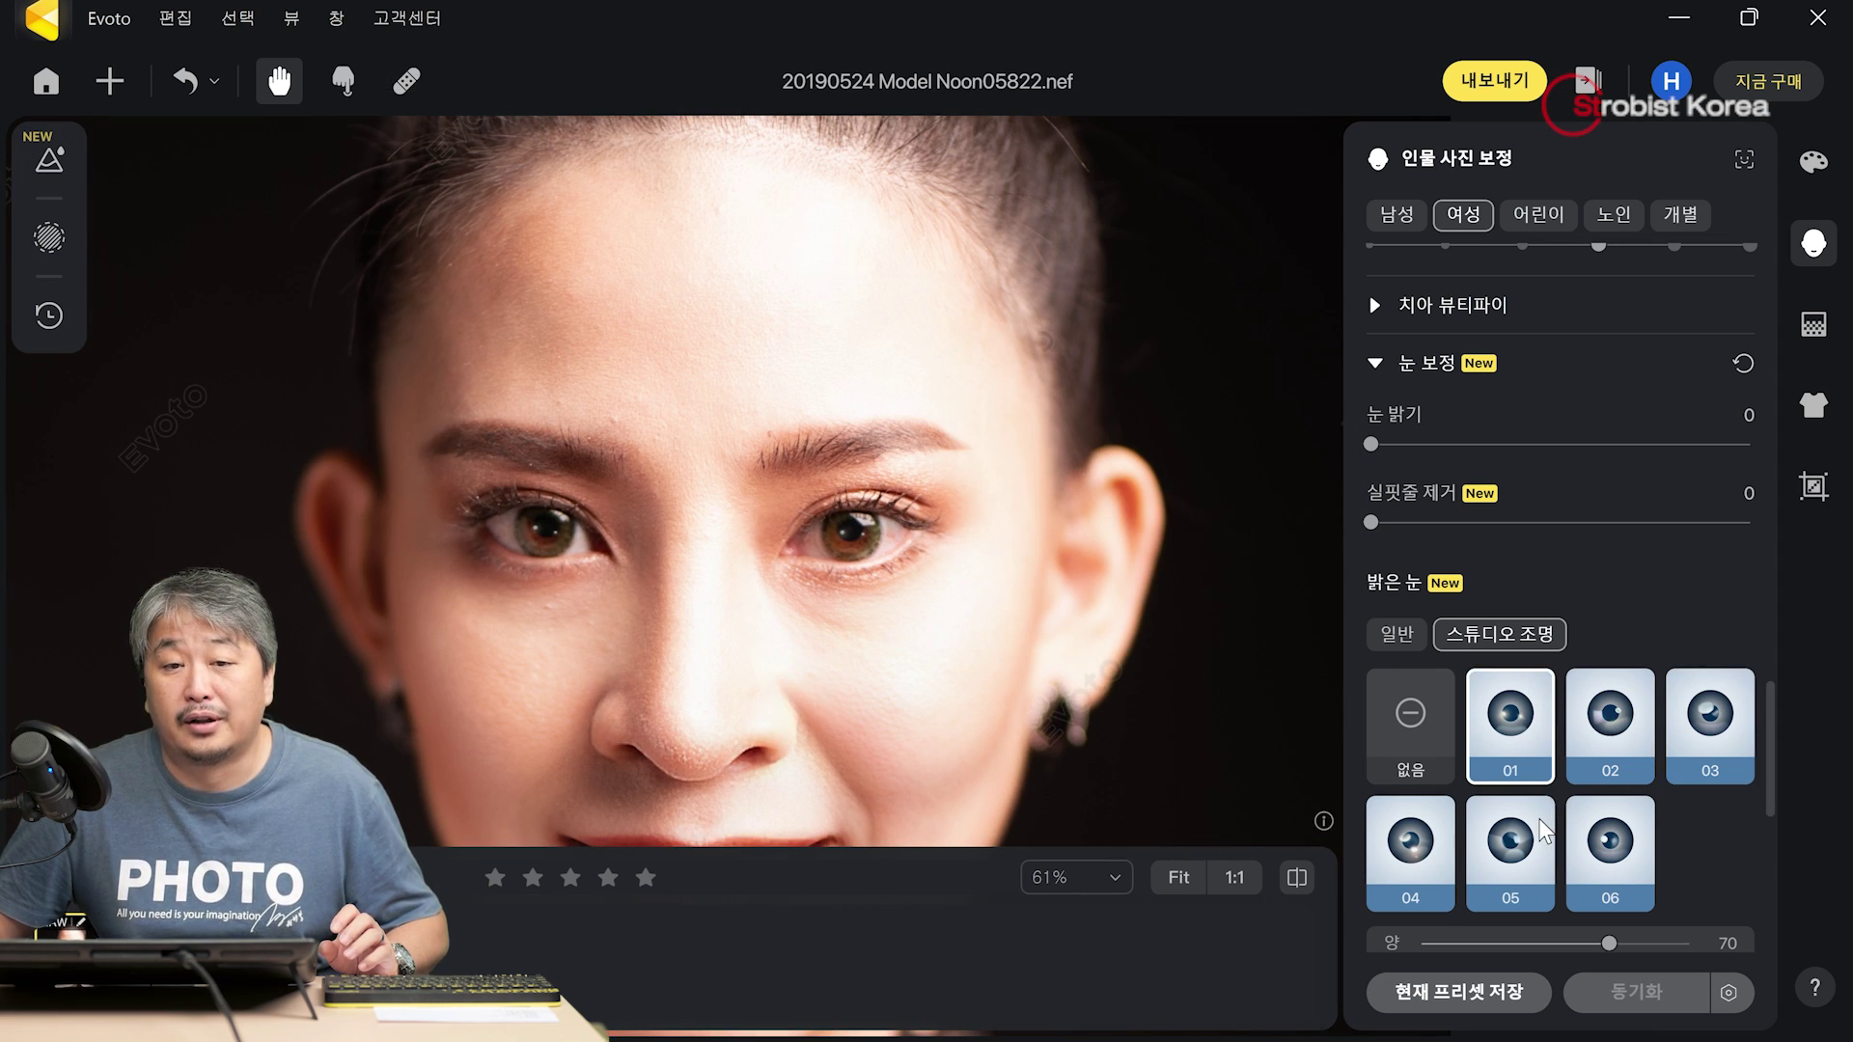
click(1518, 849)
click(1607, 857)
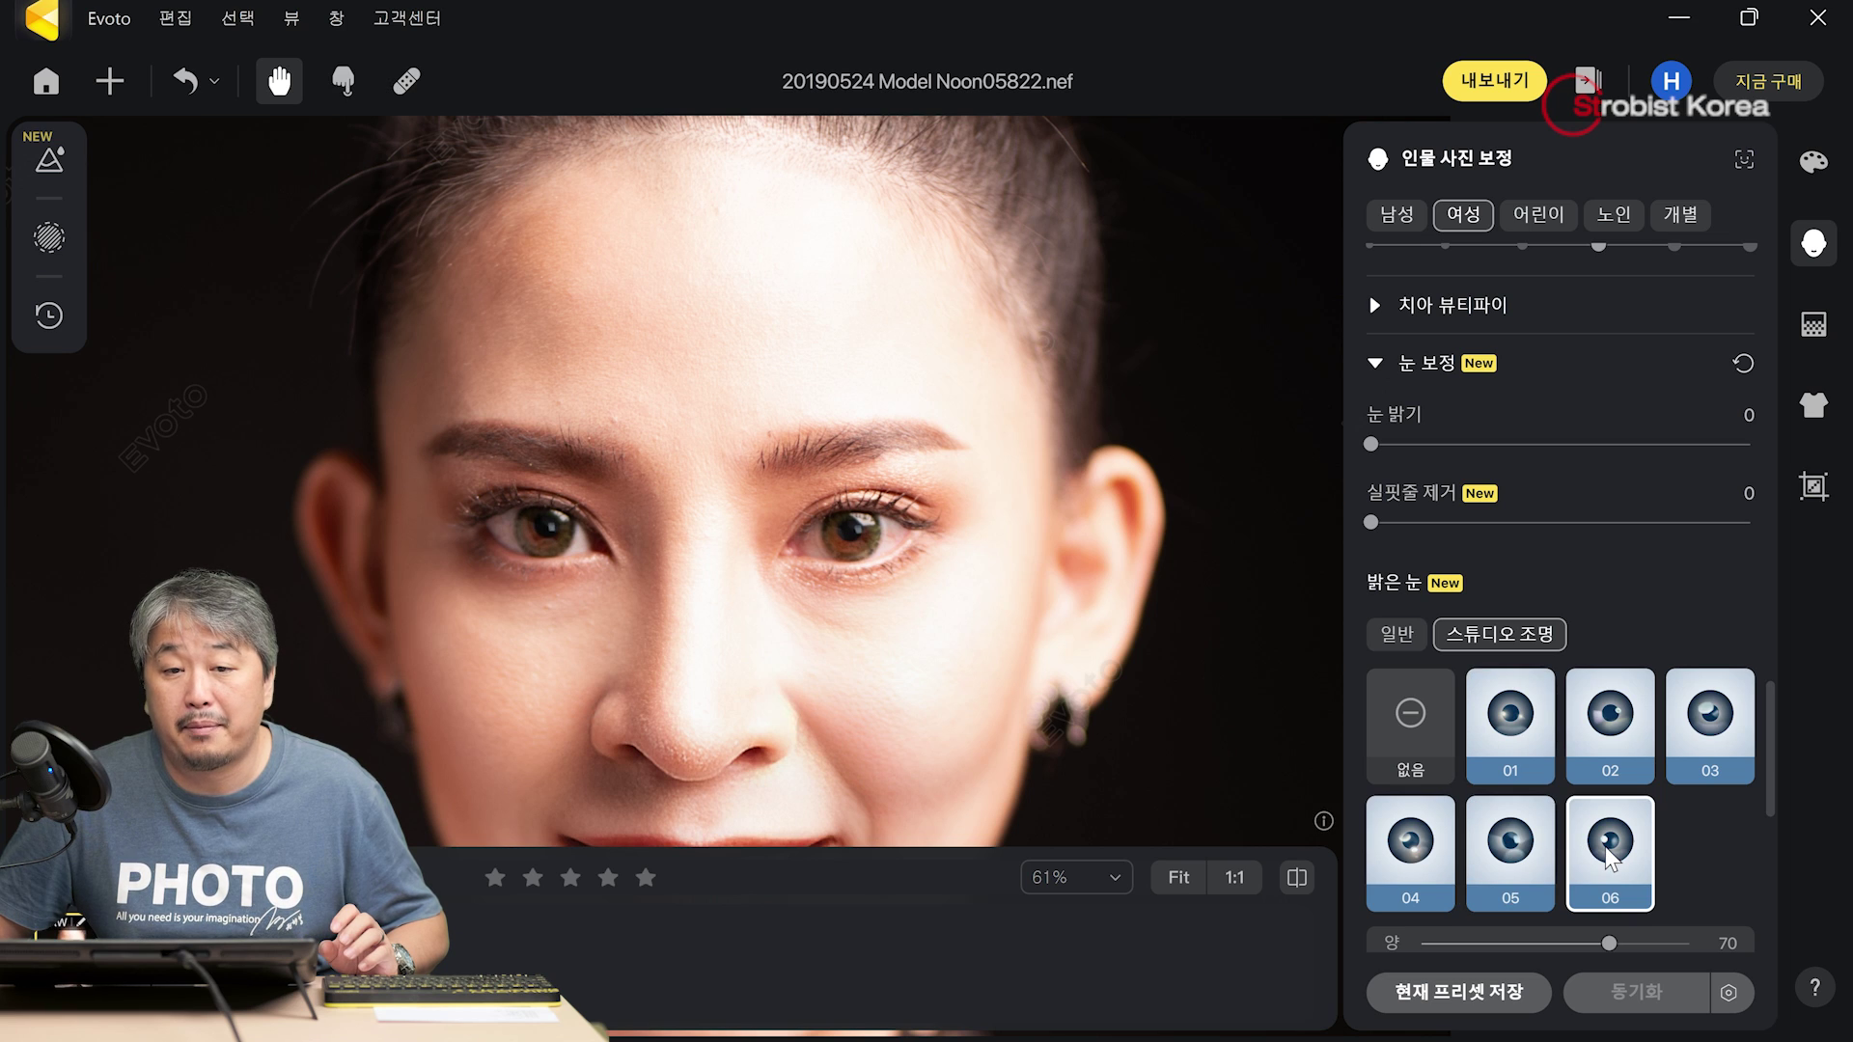
click(1404, 859)
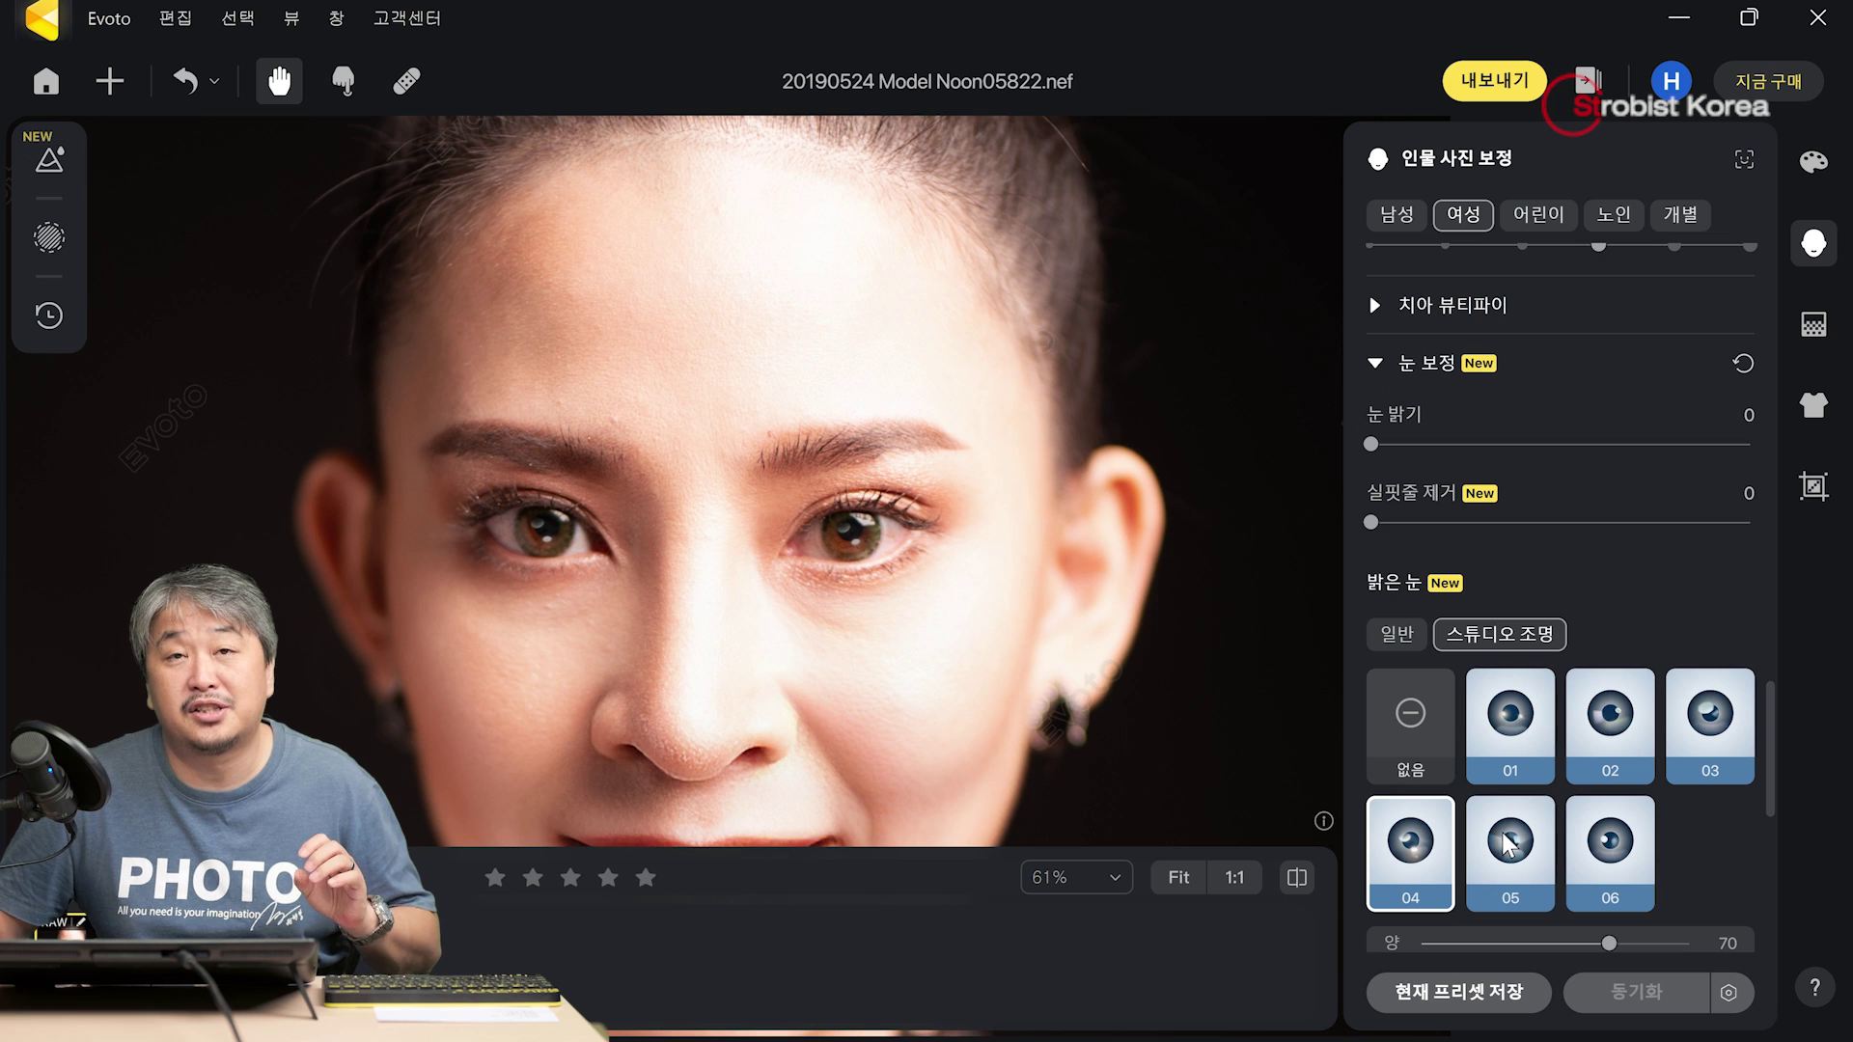
click(1510, 844)
click(1638, 854)
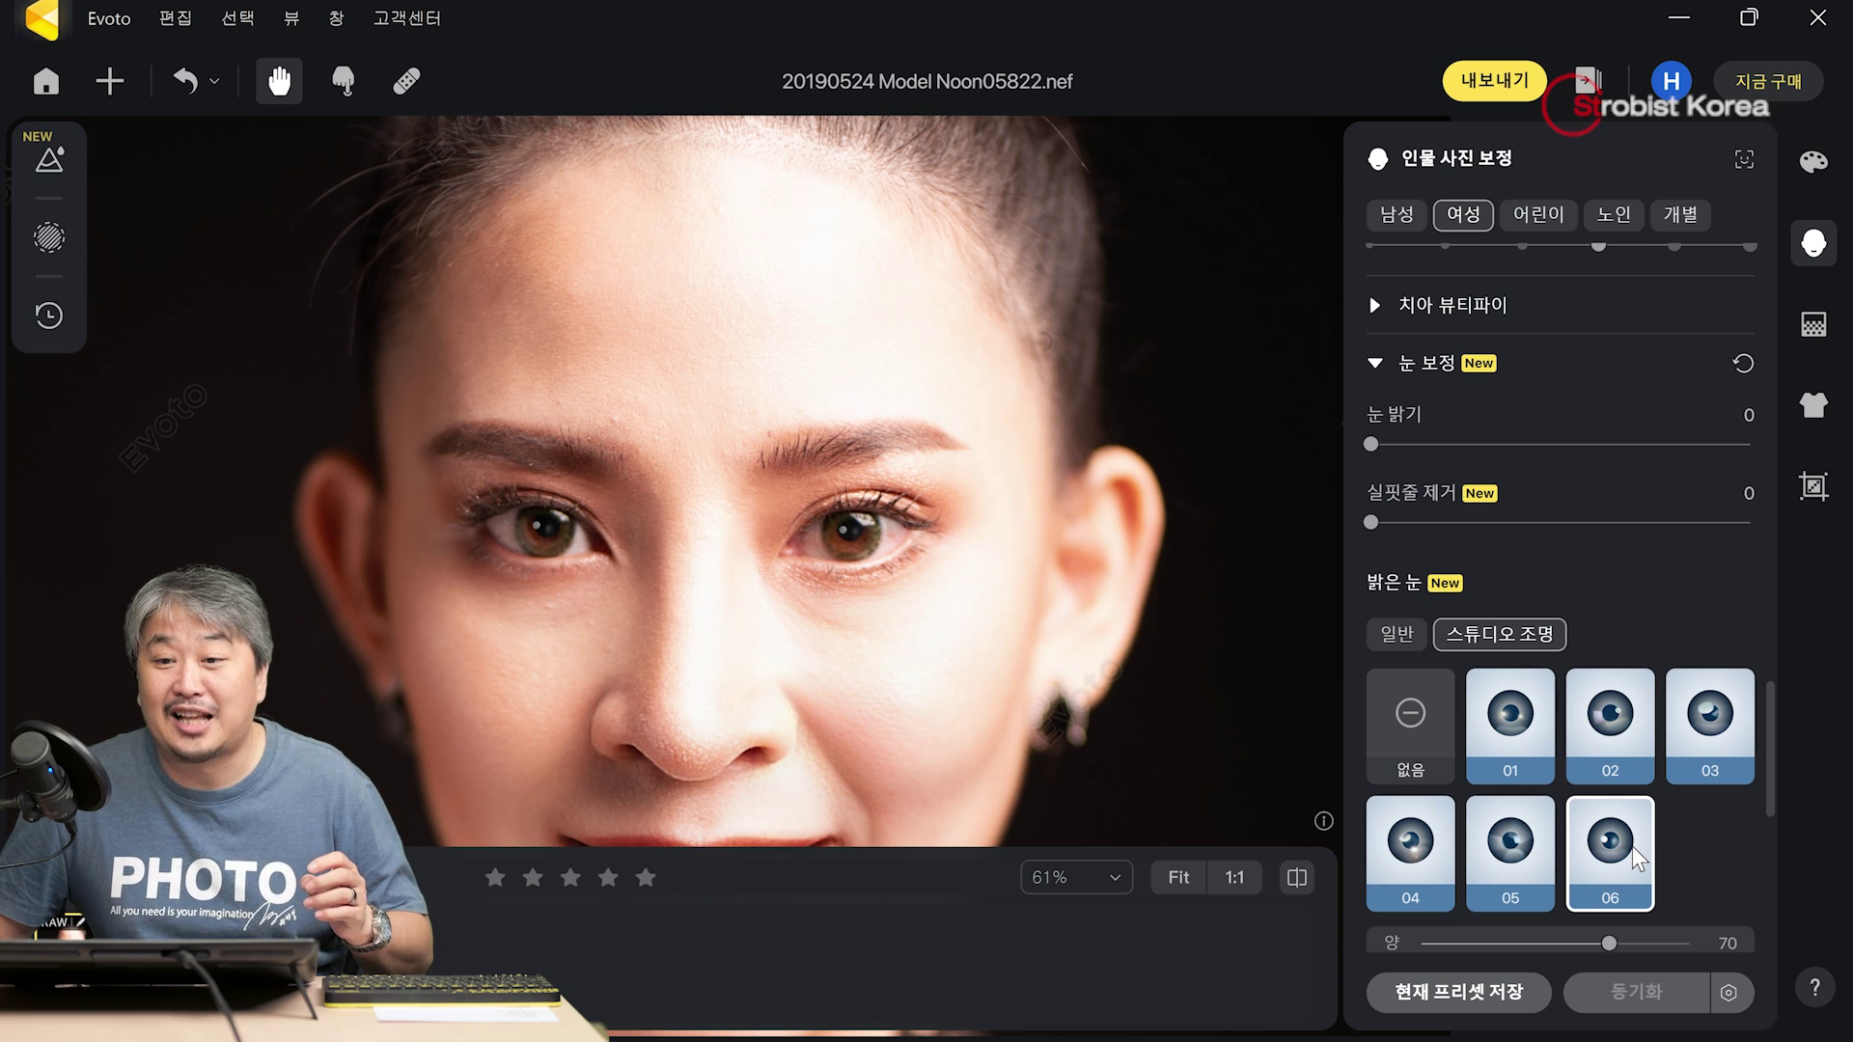
click(1518, 855)
click(1409, 858)
click(1608, 857)
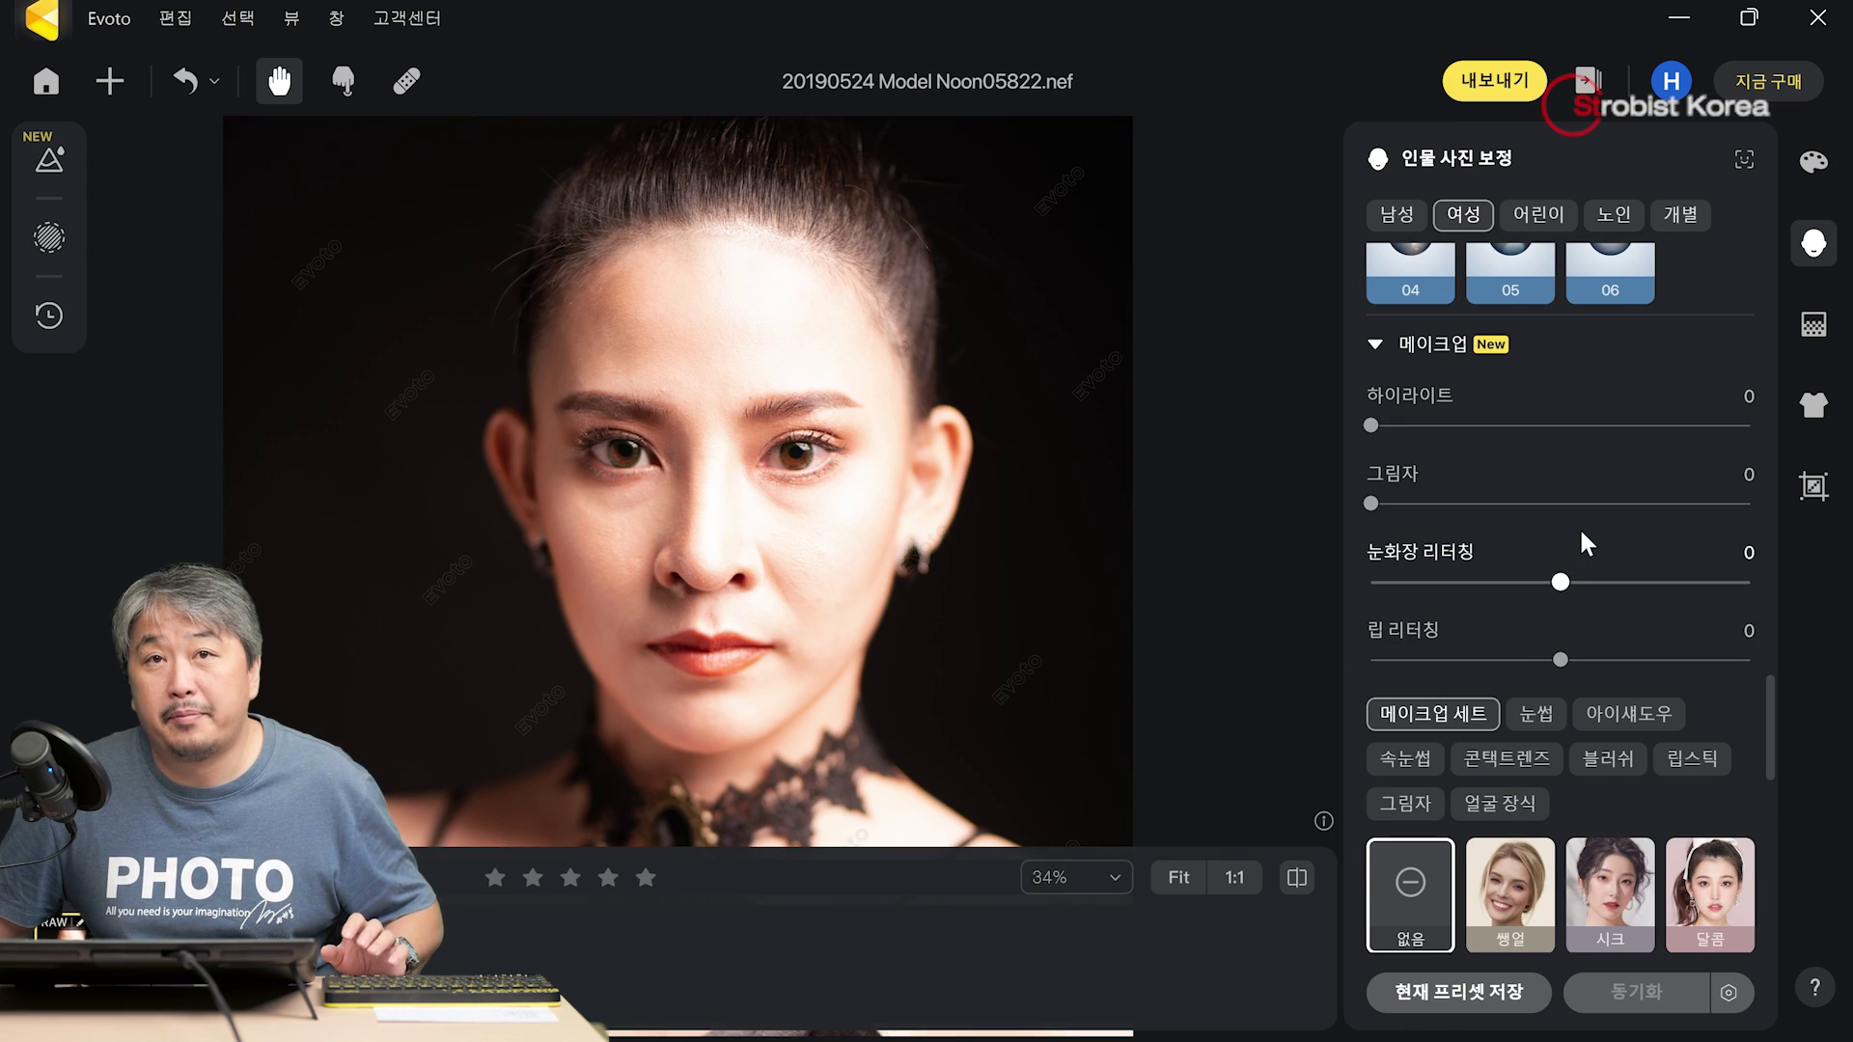
- Try the new makeup sets (메이크업 세트) 청순, 캐러멜, 라이트, 성숙함, 선명함 and 호르몬 on the portrait
scroll(1579, 525, down, 5)
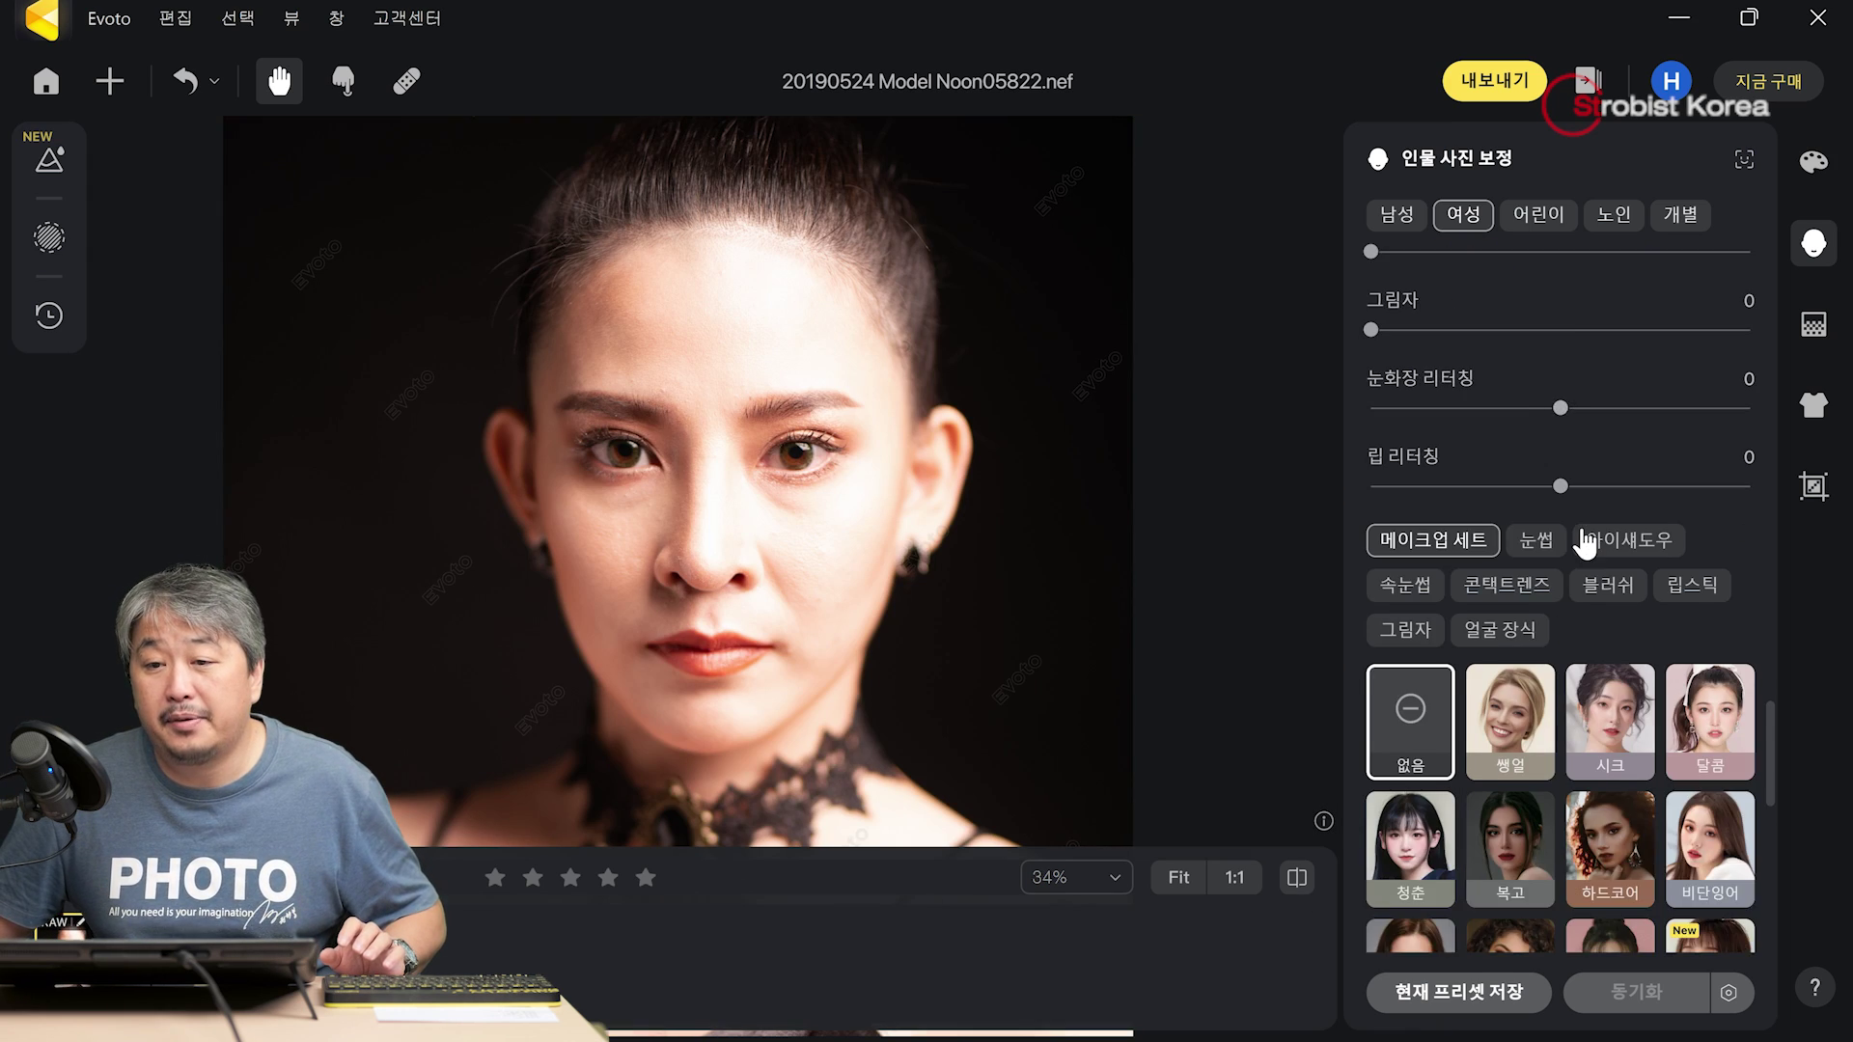
scroll(1583, 525, down, 1)
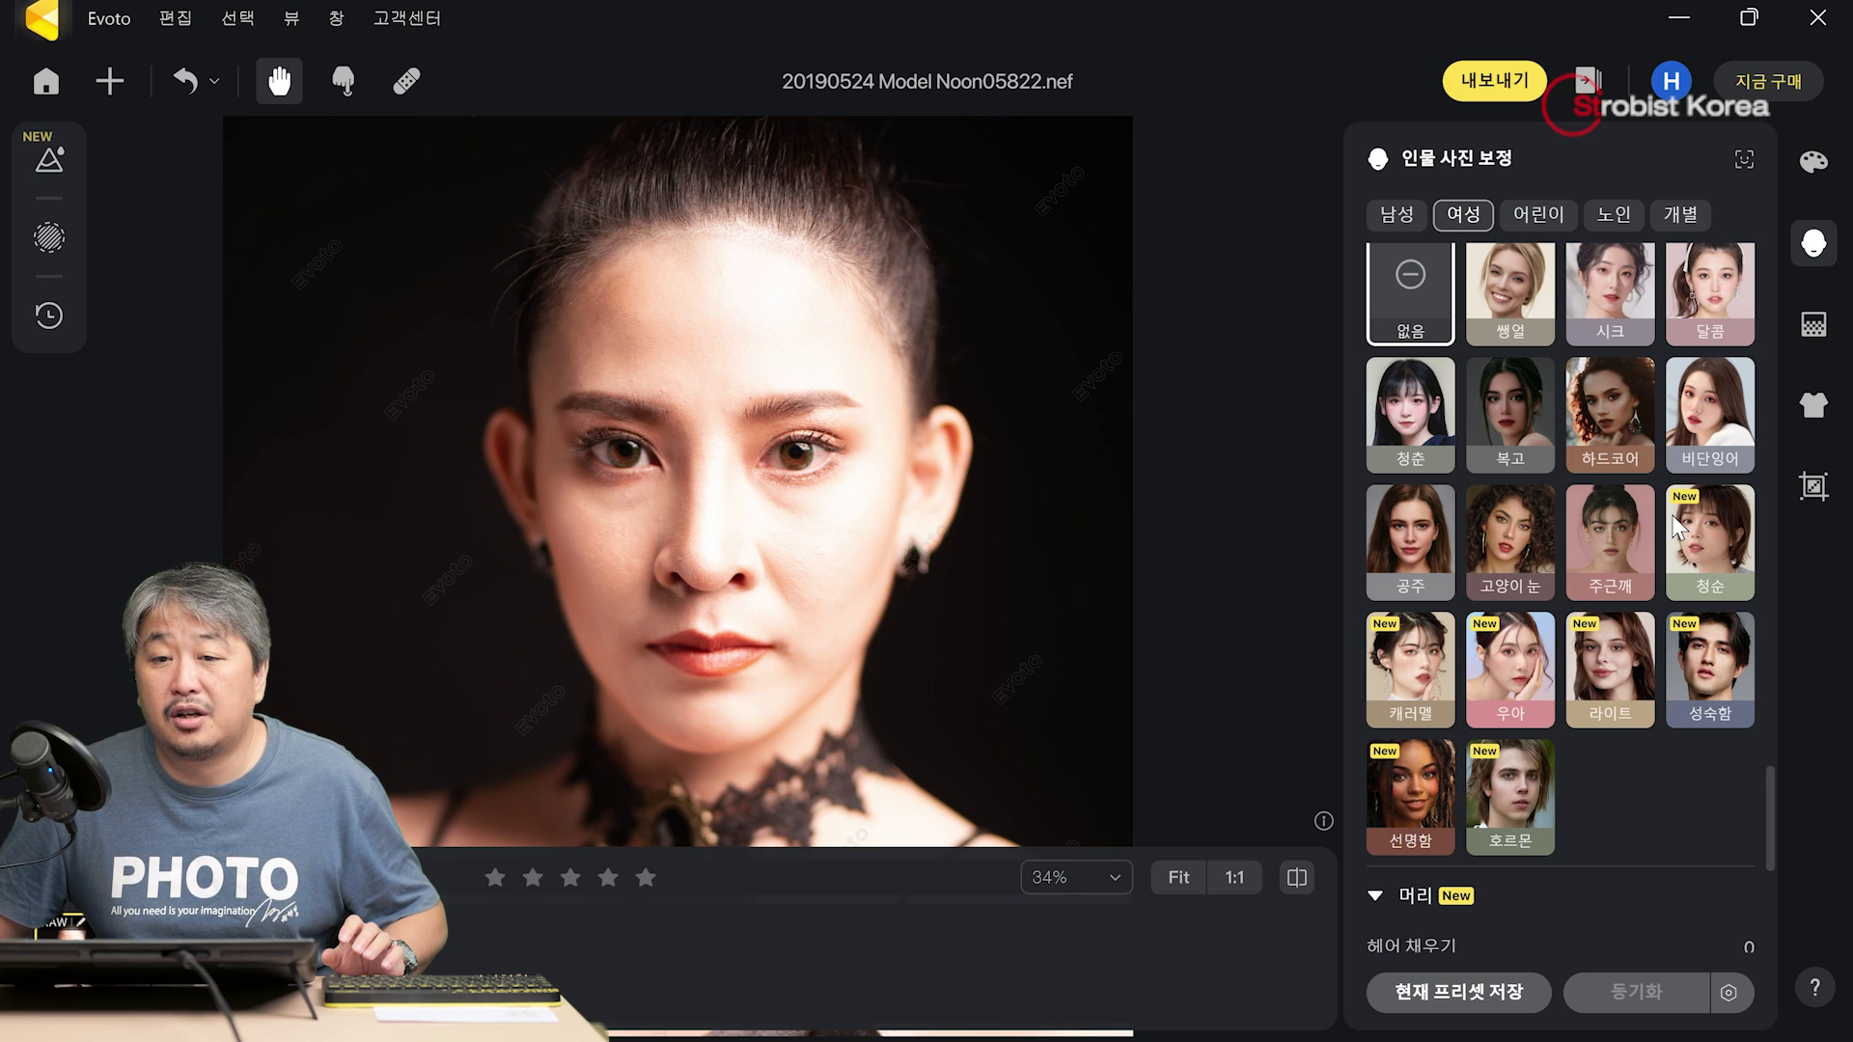
click(1716, 541)
click(1428, 656)
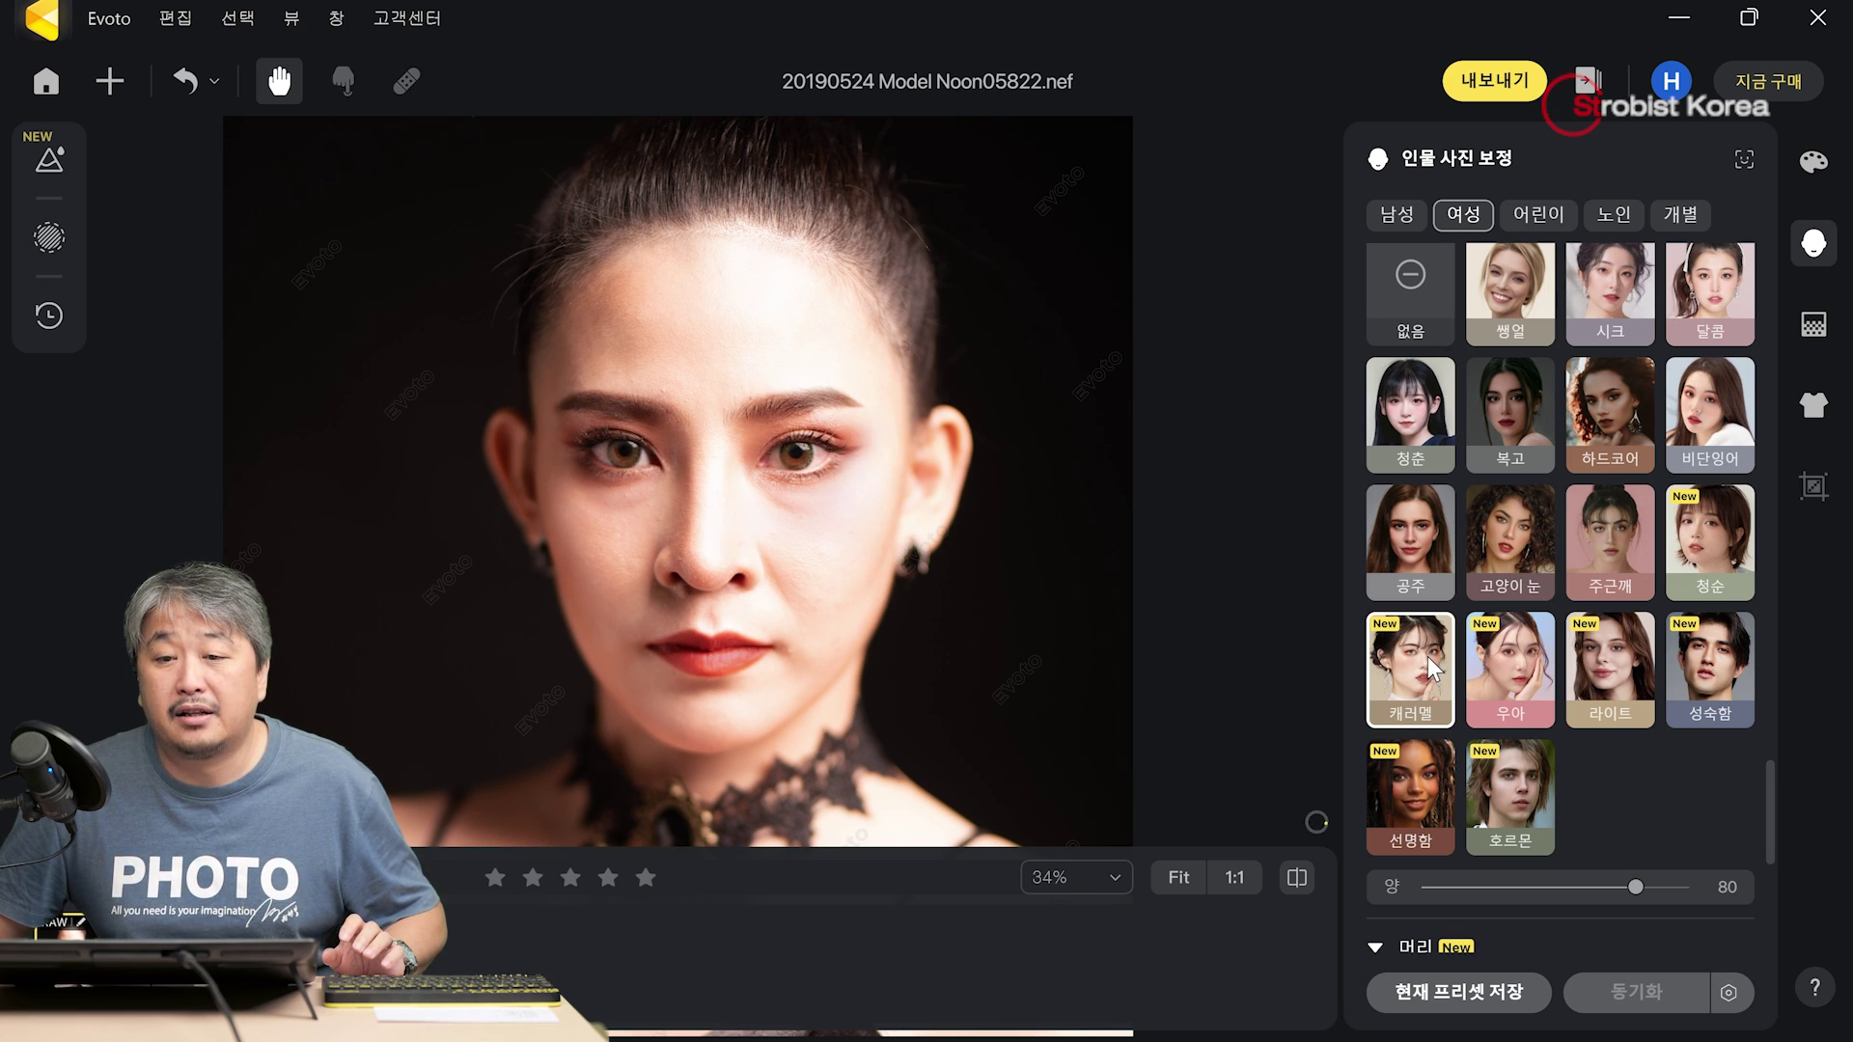
click(1636, 664)
click(1703, 662)
click(1414, 789)
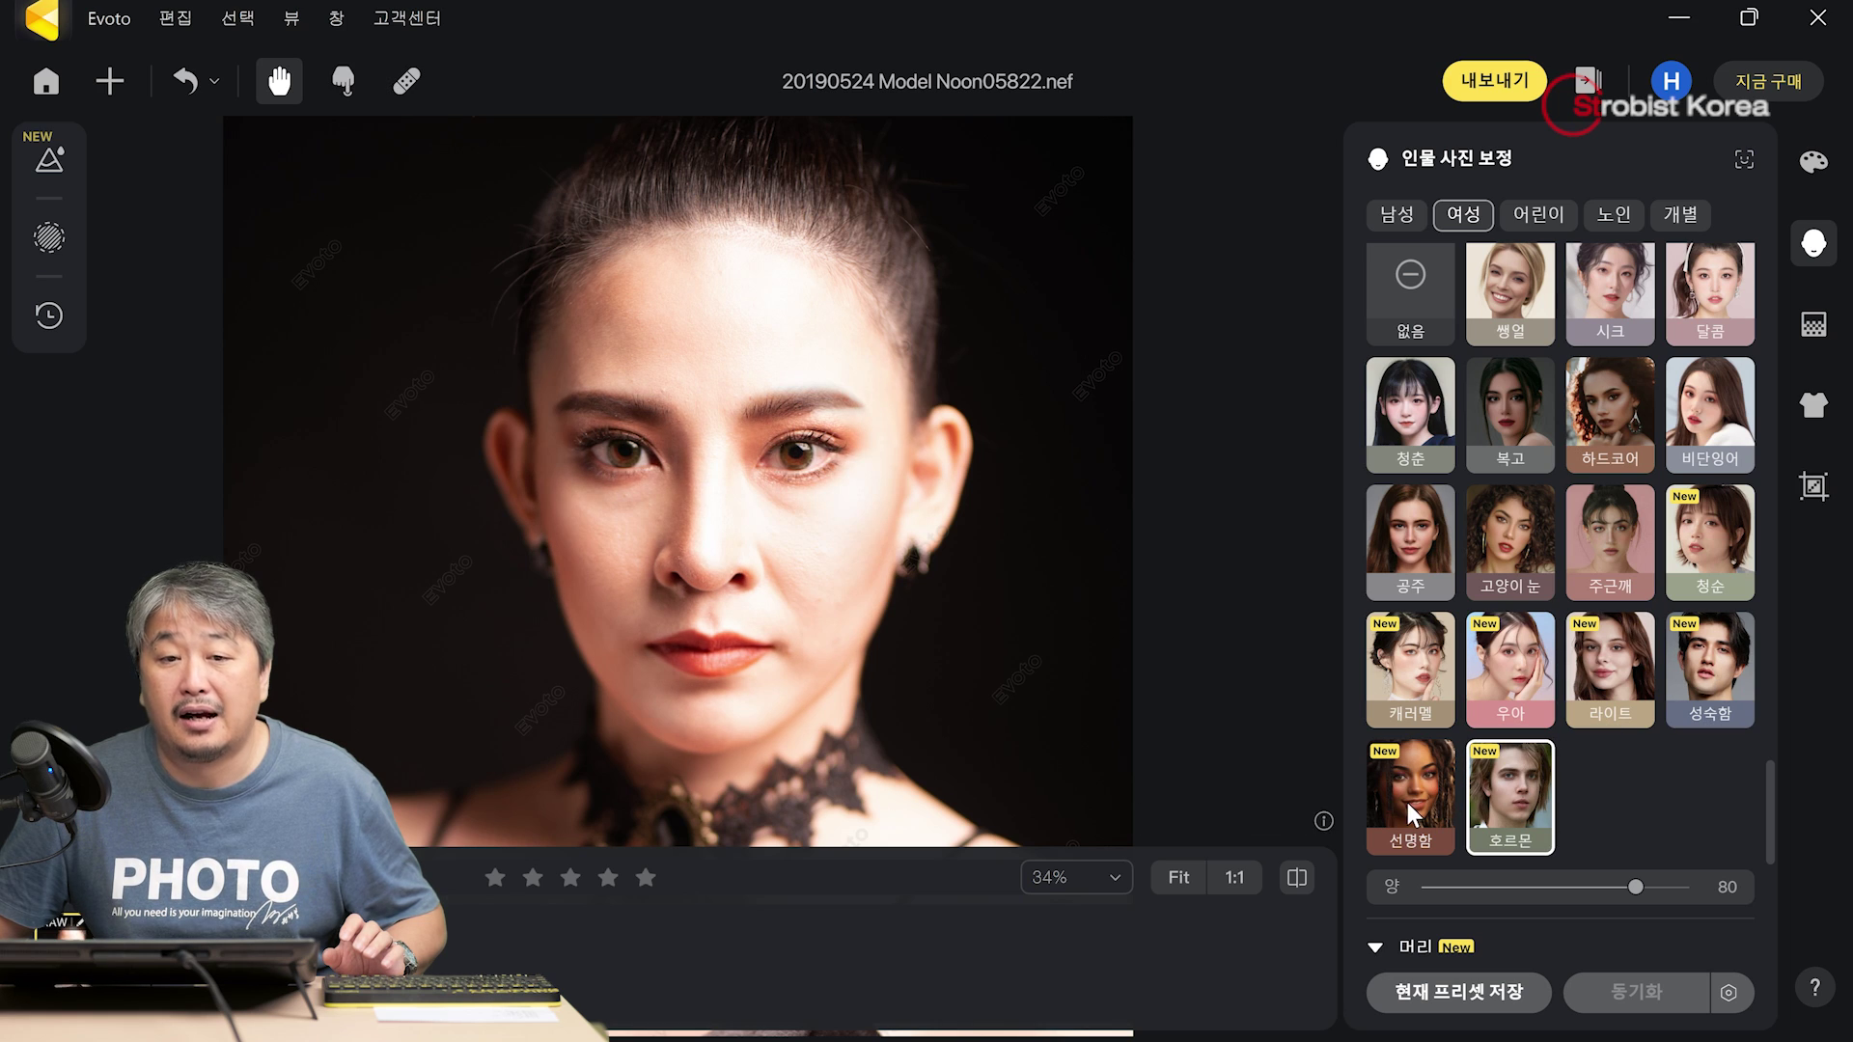
- Compare the makeup sets 청춘, 복고, 하드코어, 비단잉어, 주근깨, 우아, 캐러멜 and 라이트, and apply 청순
click(1434, 398)
click(1529, 391)
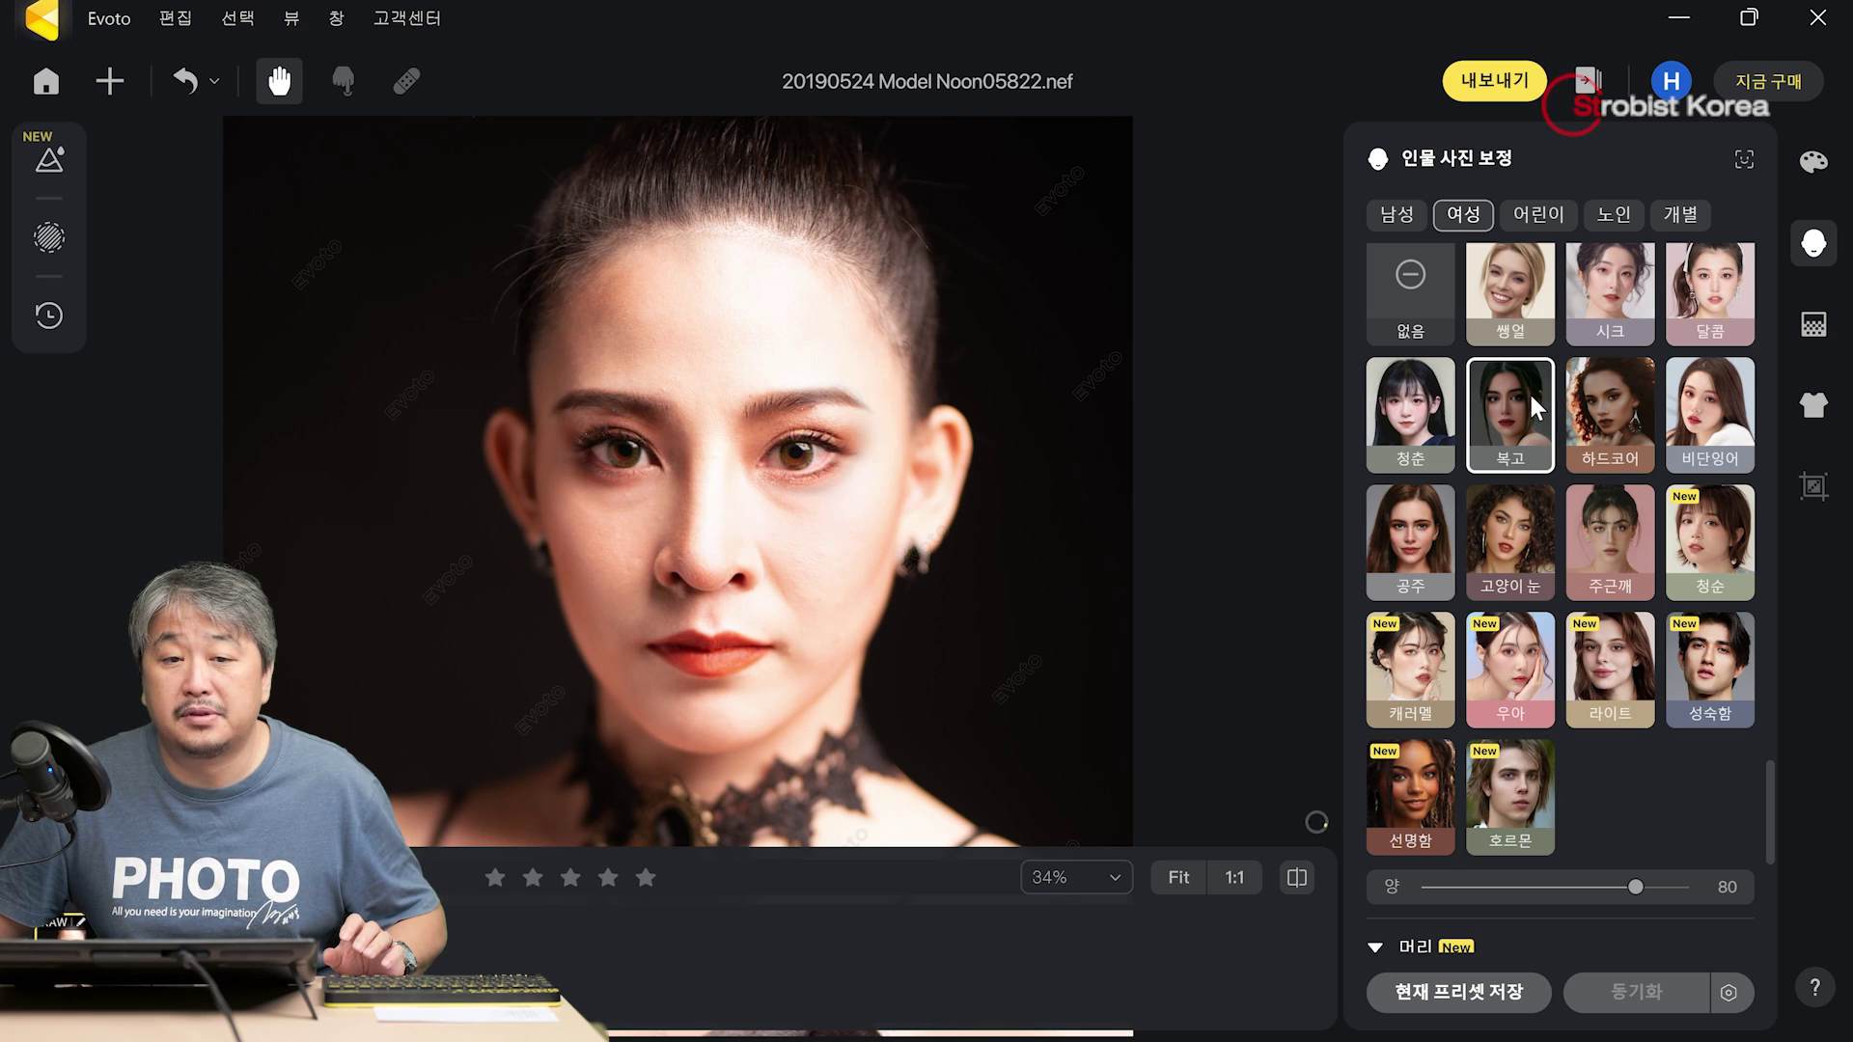
click(1606, 411)
click(1714, 420)
click(1598, 541)
click(1492, 662)
click(1430, 673)
click(1515, 670)
click(1682, 664)
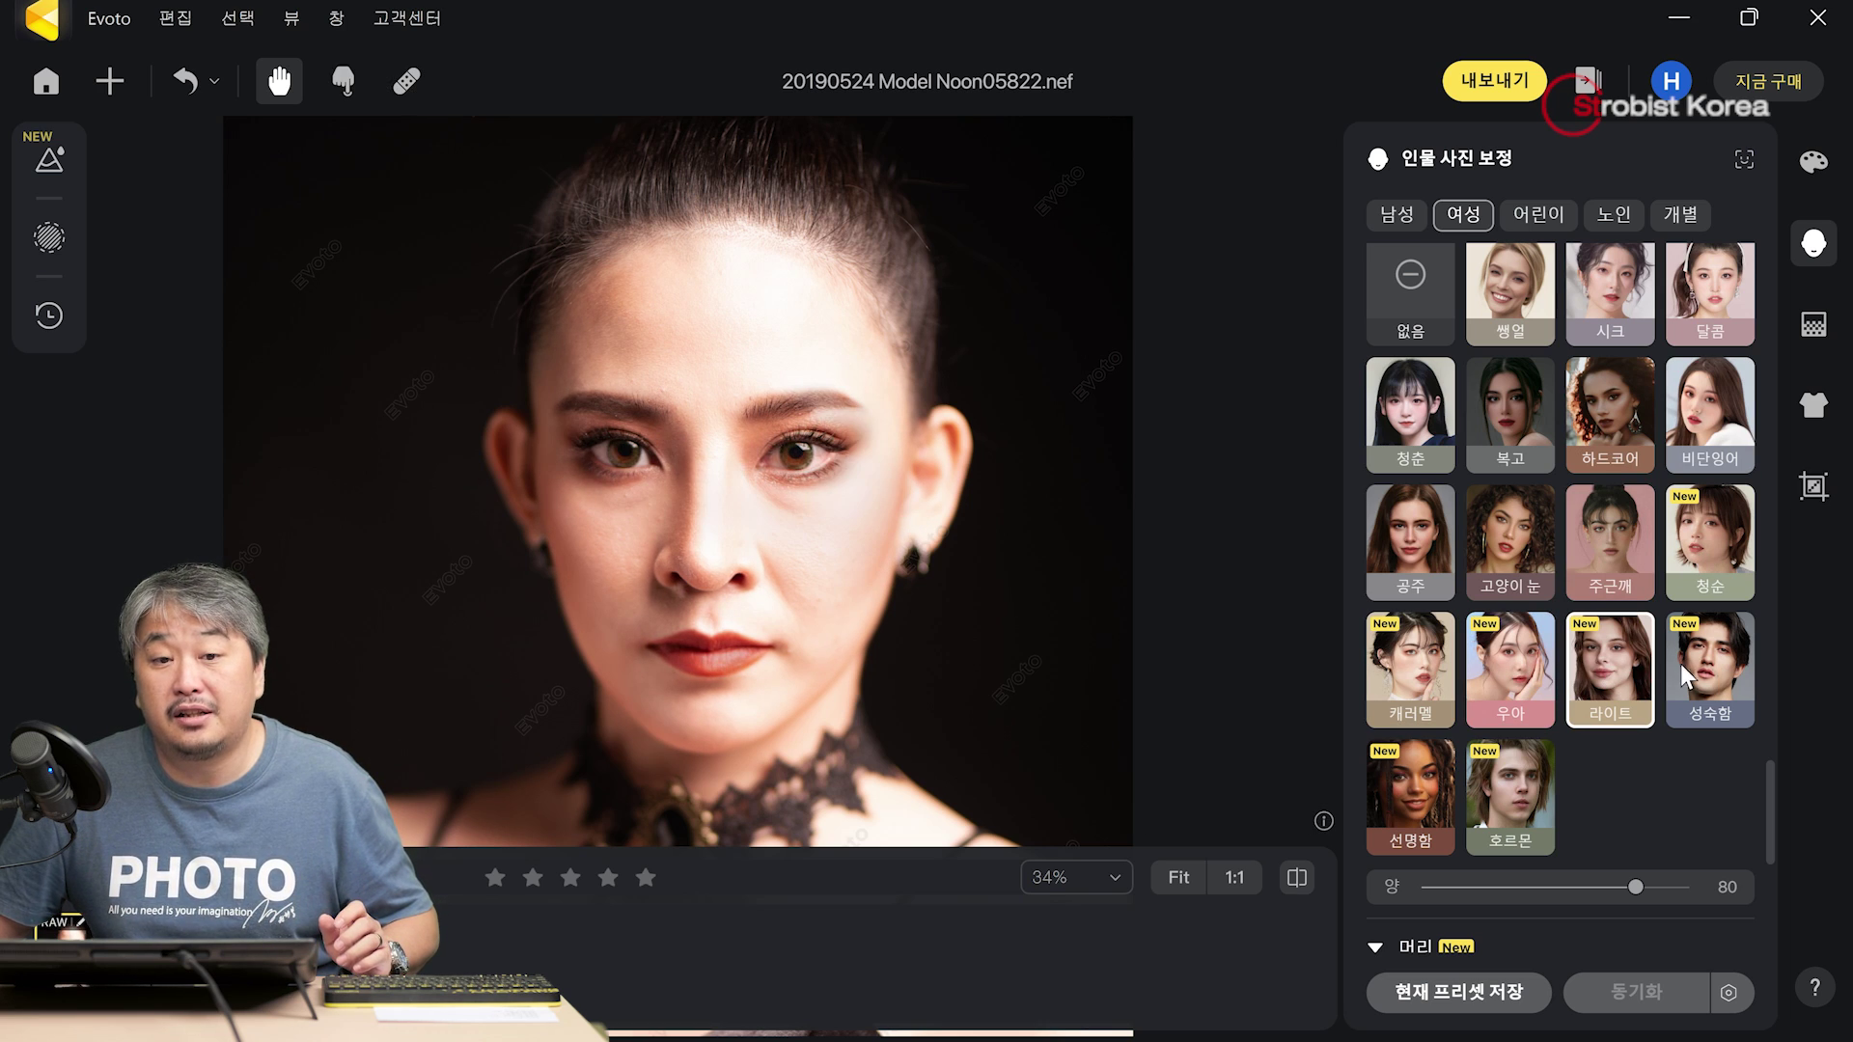
click(1716, 494)
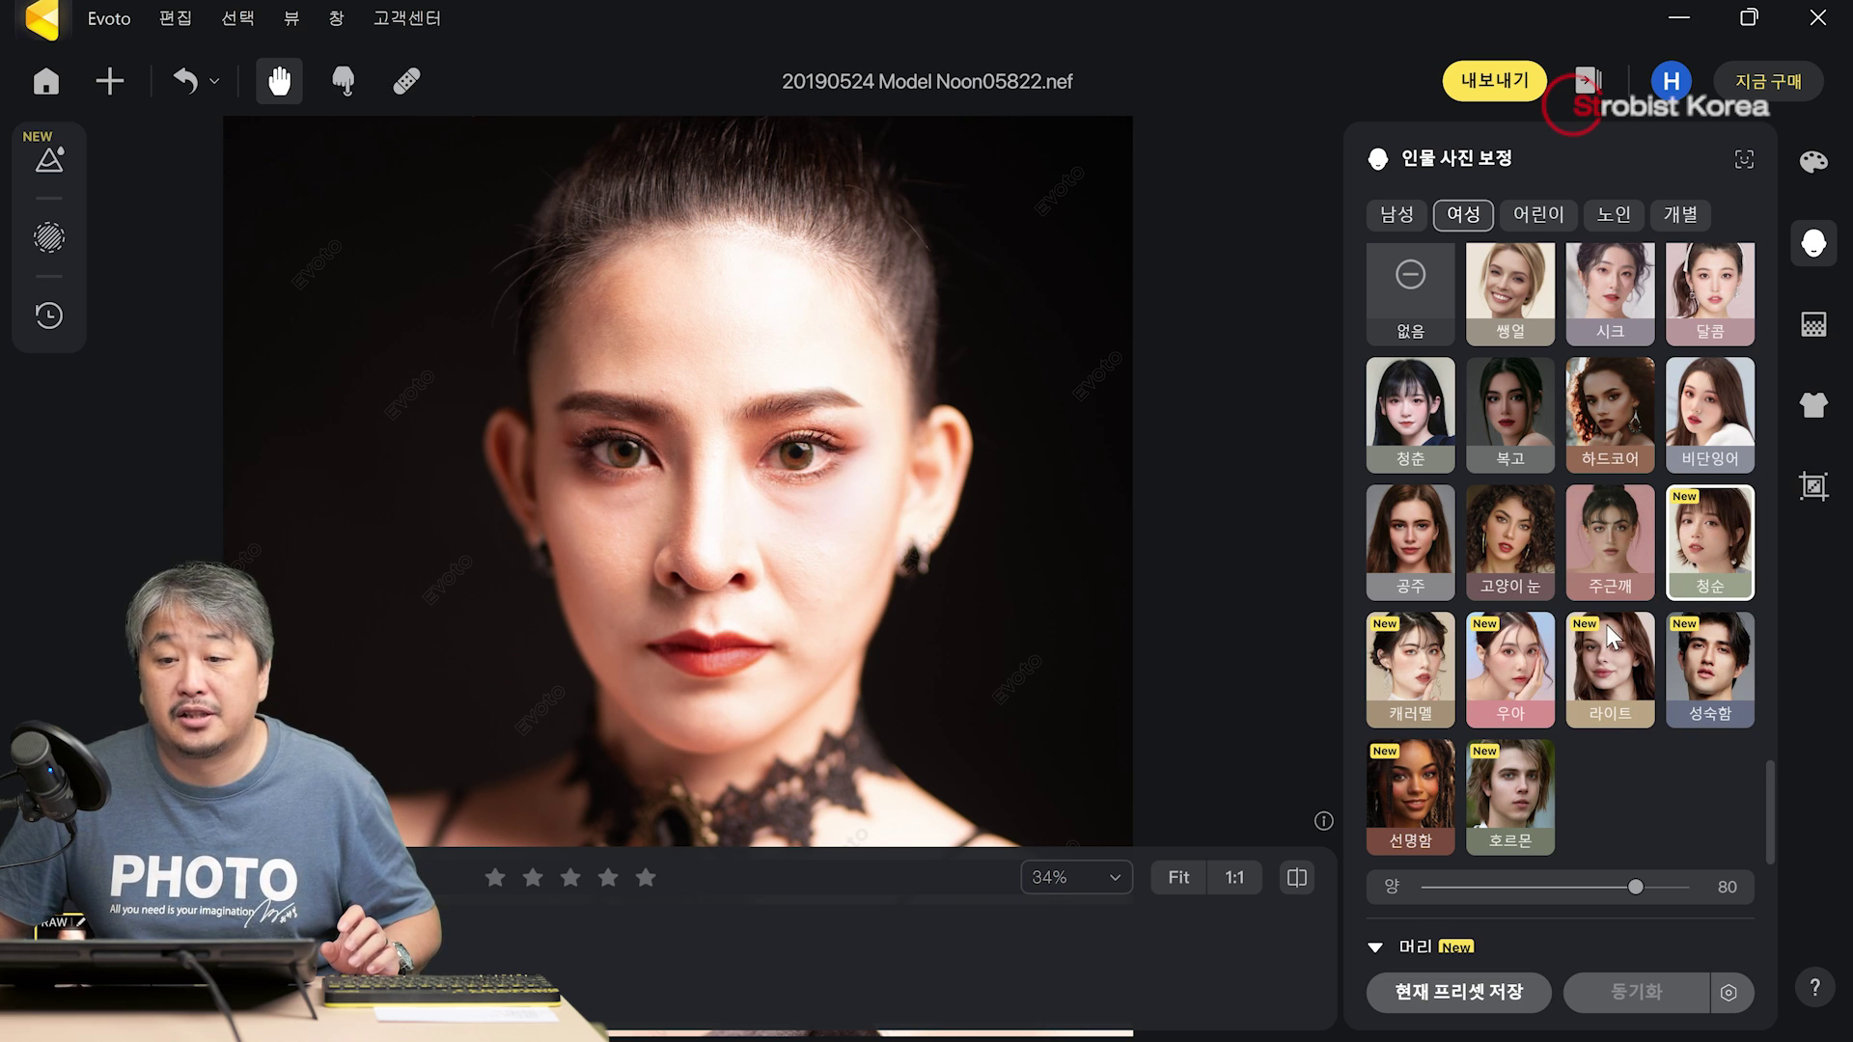
- In the skin defect remover (스킨 디펙트 리무버), try underarm fat removal (겨드랑이 지방 제거) at 78, set it to 100, and inspect the portrait
scroll(1607, 623, down, 5)
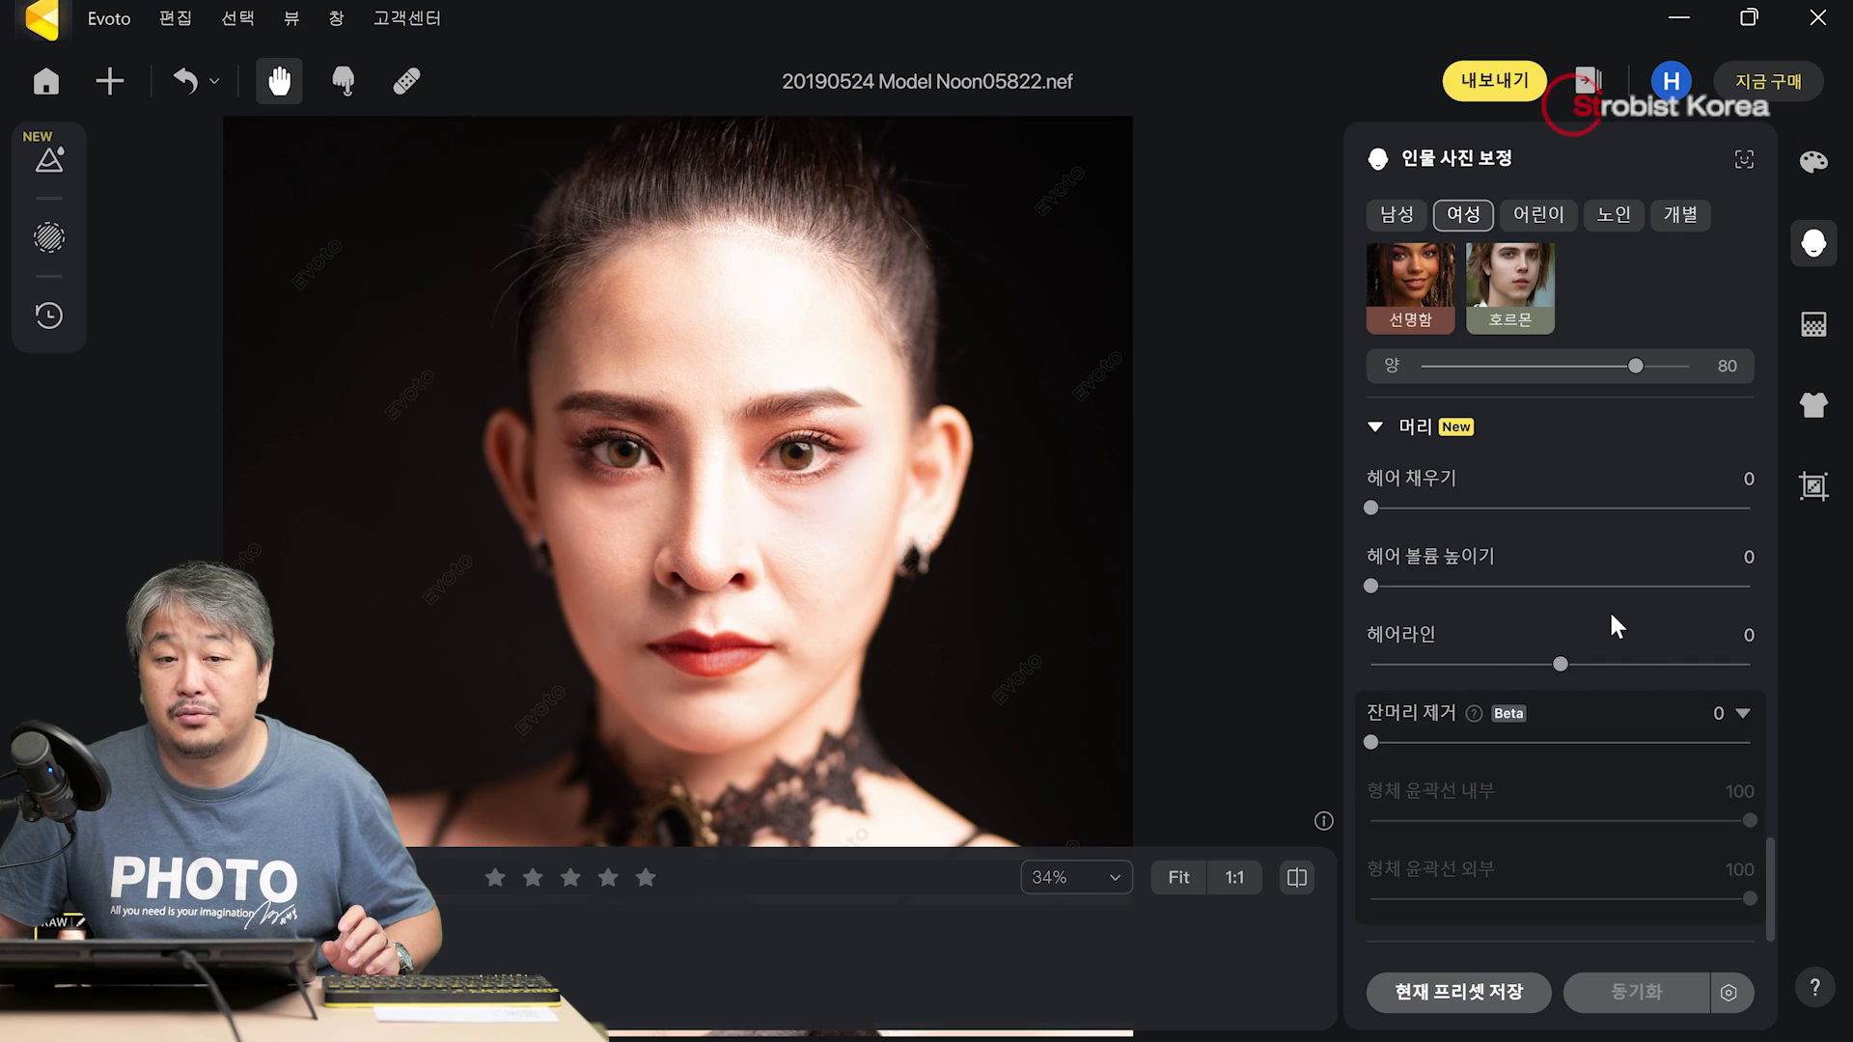
scroll(1607, 590, down, 1)
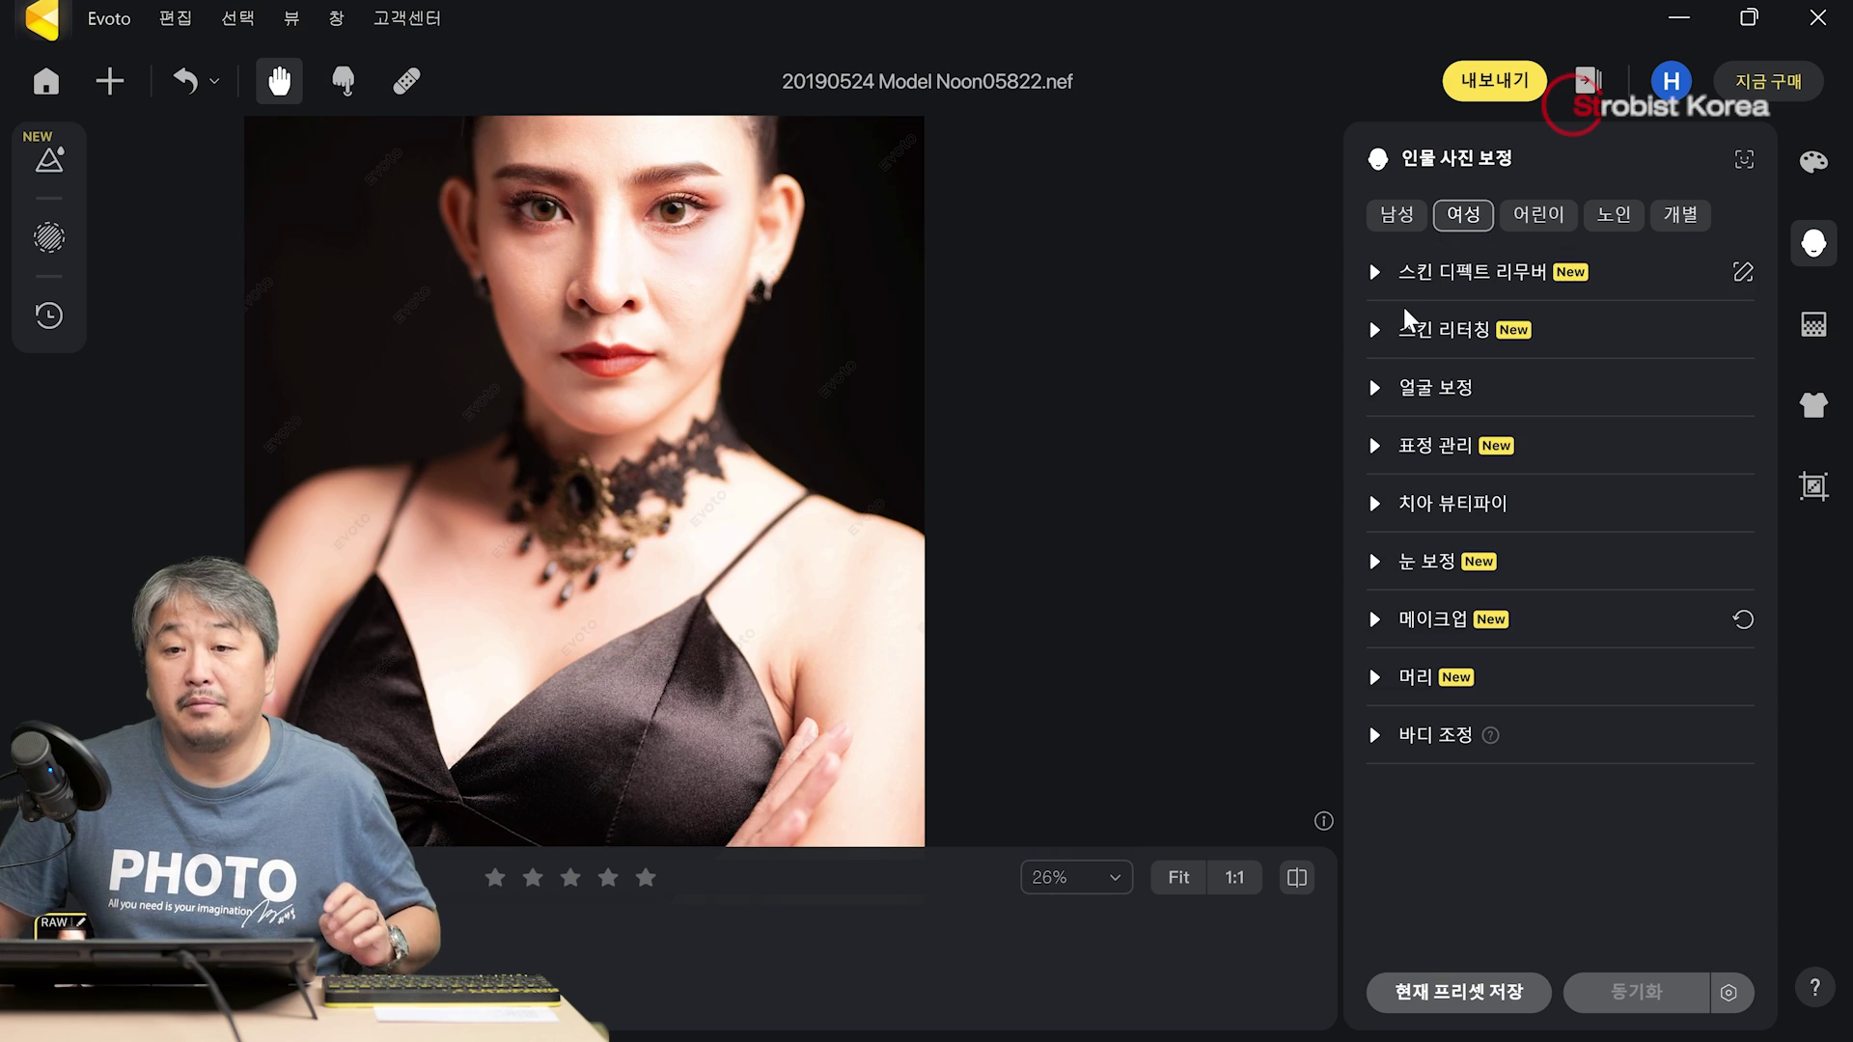
click(1376, 270)
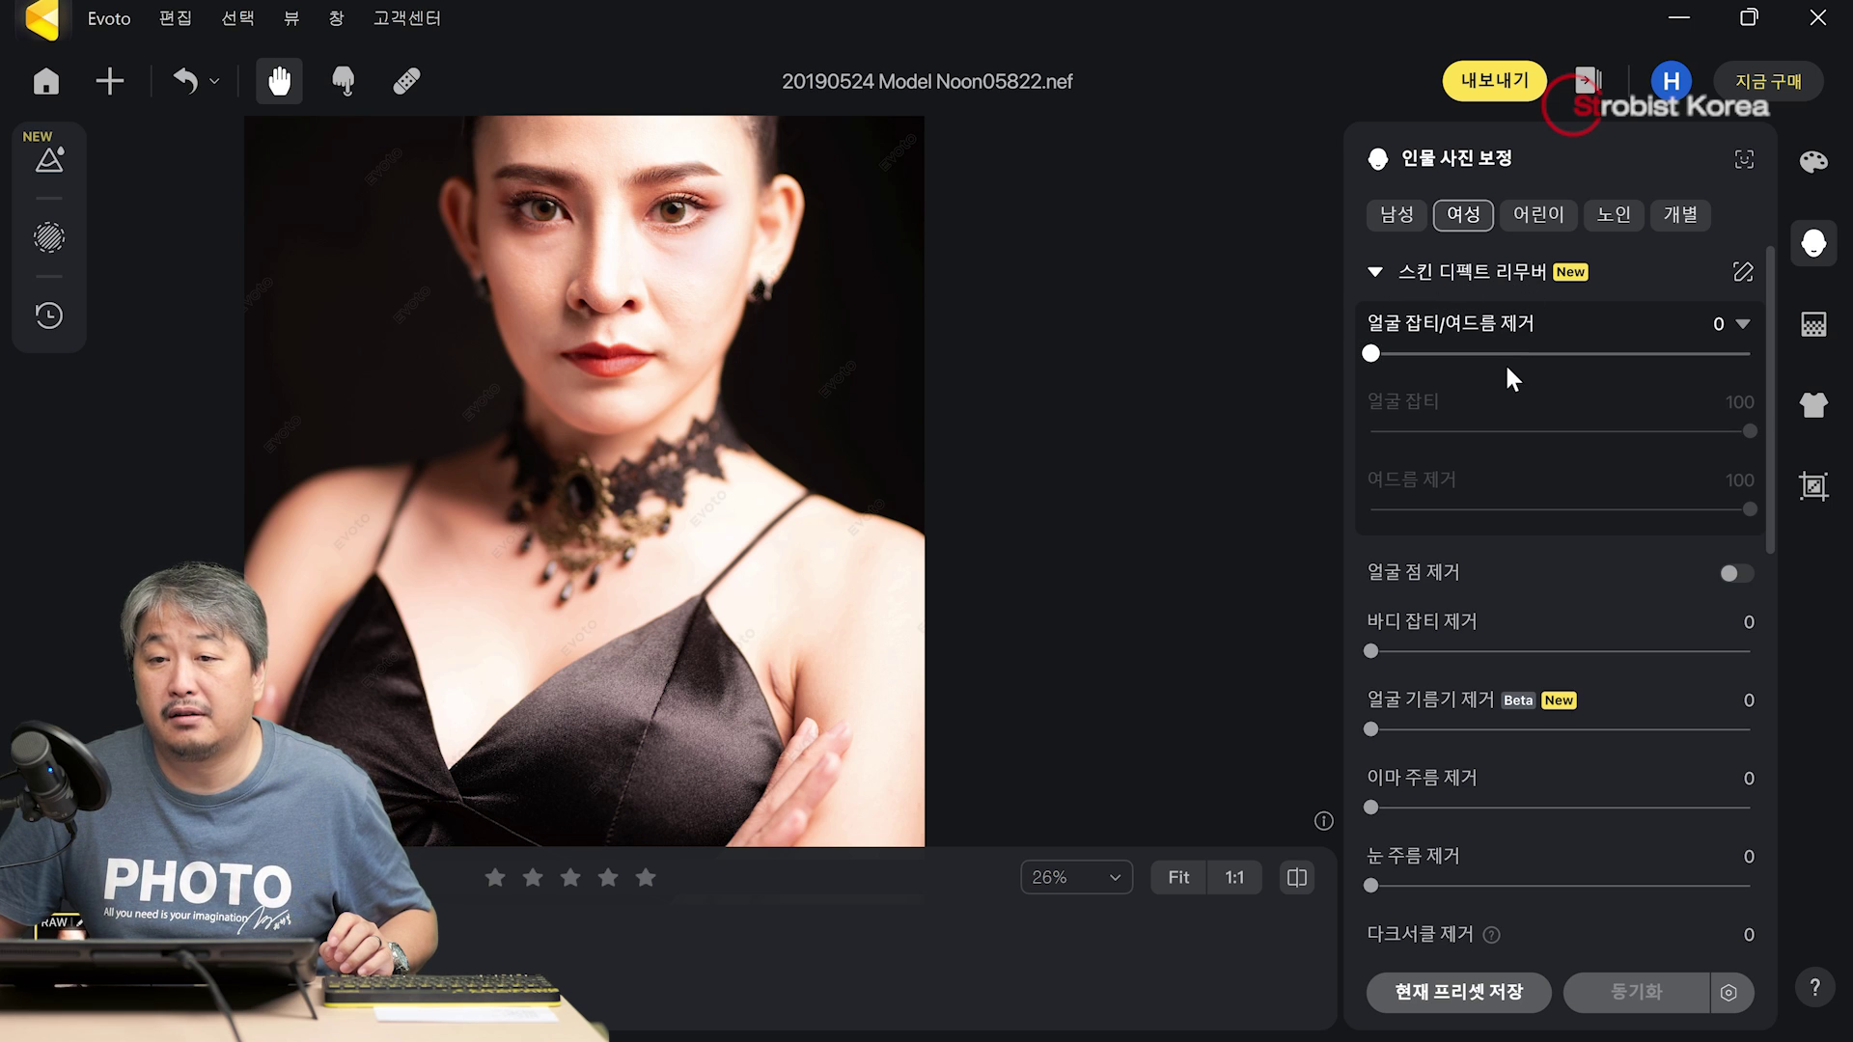
scroll(1505, 362, down, 2)
scroll(1501, 405, down, 8)
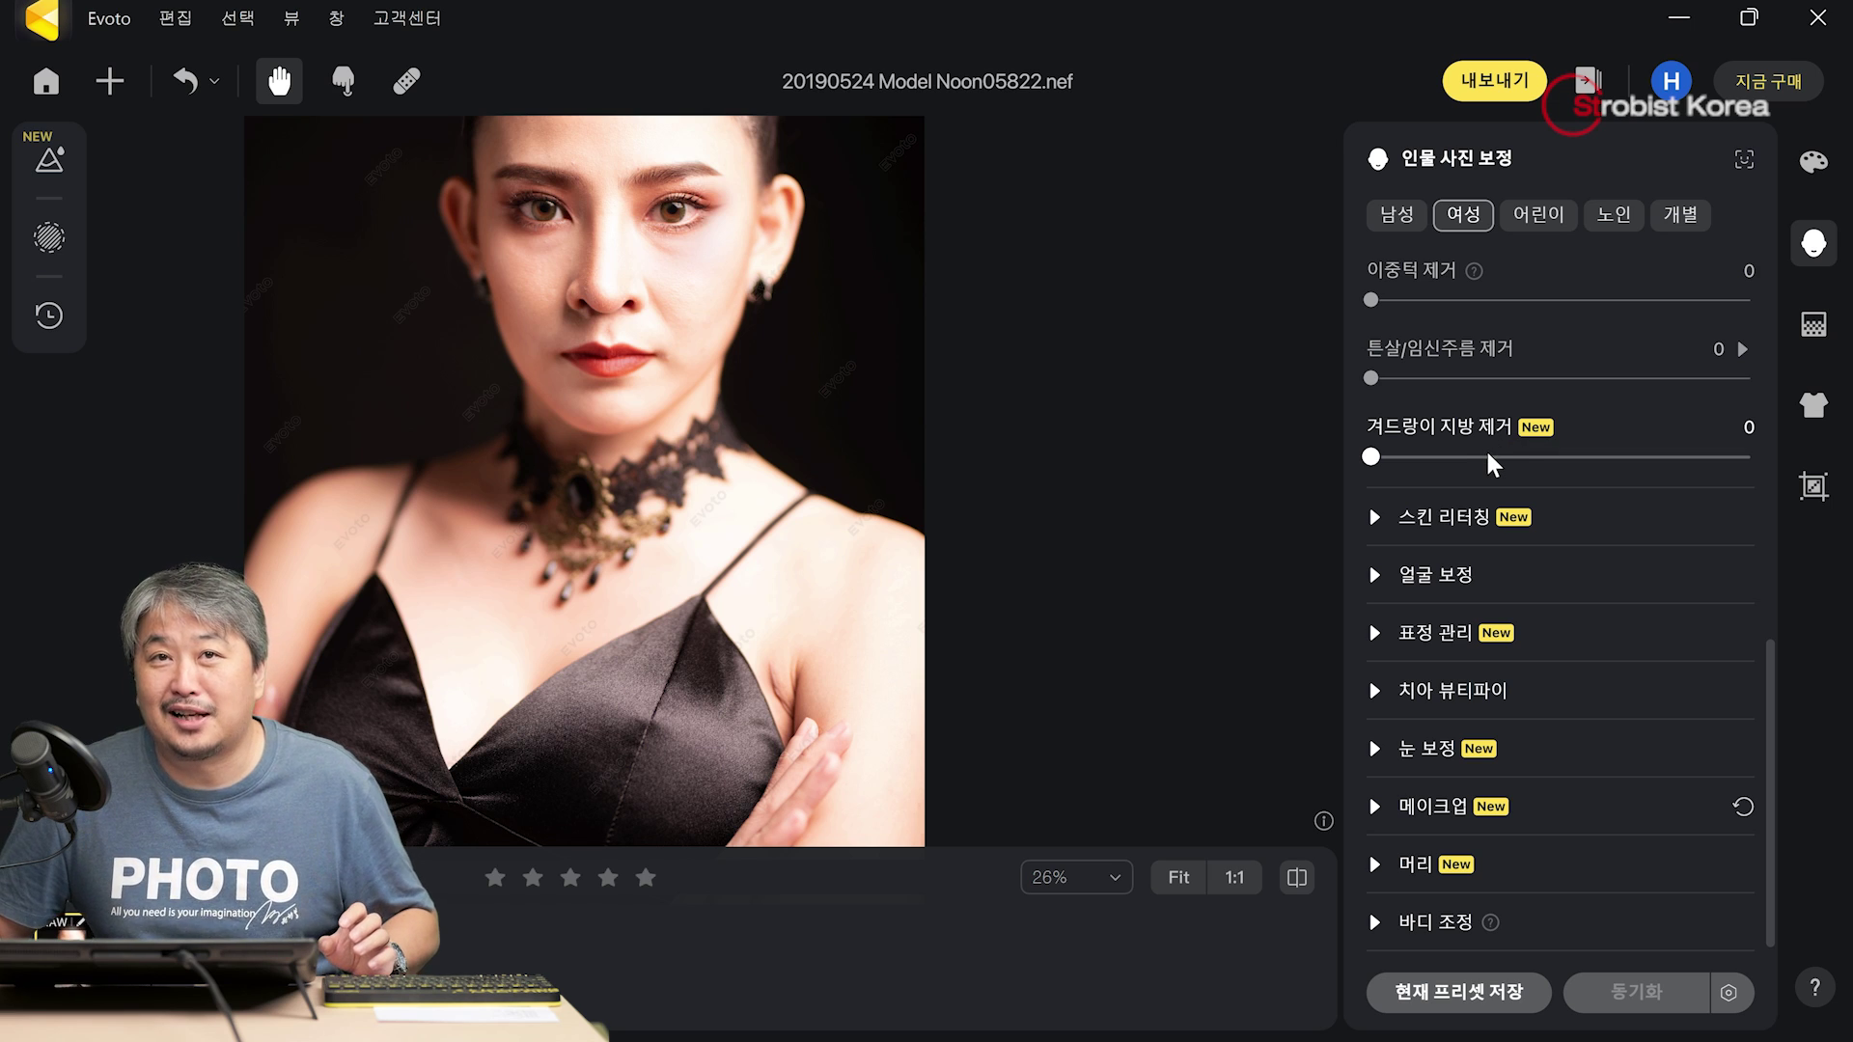
drag(1372, 467, 1658, 472)
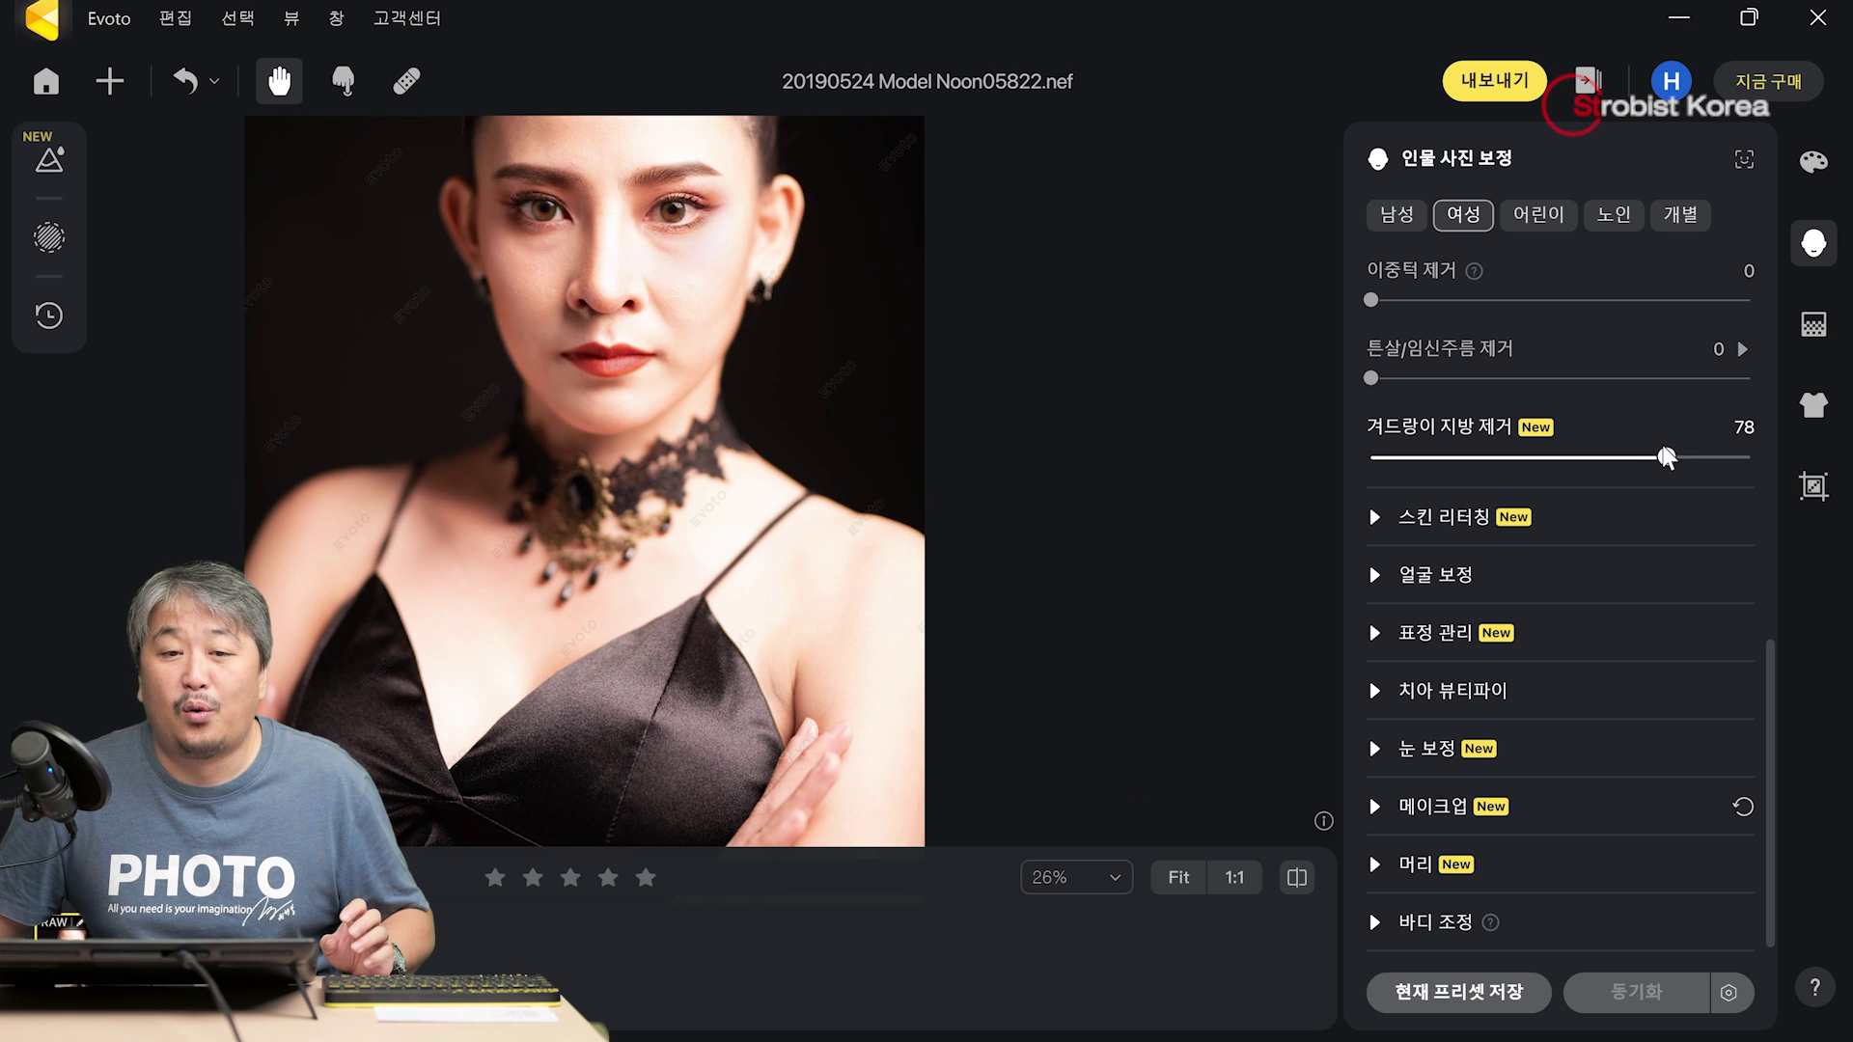
drag(1669, 461, 1755, 463)
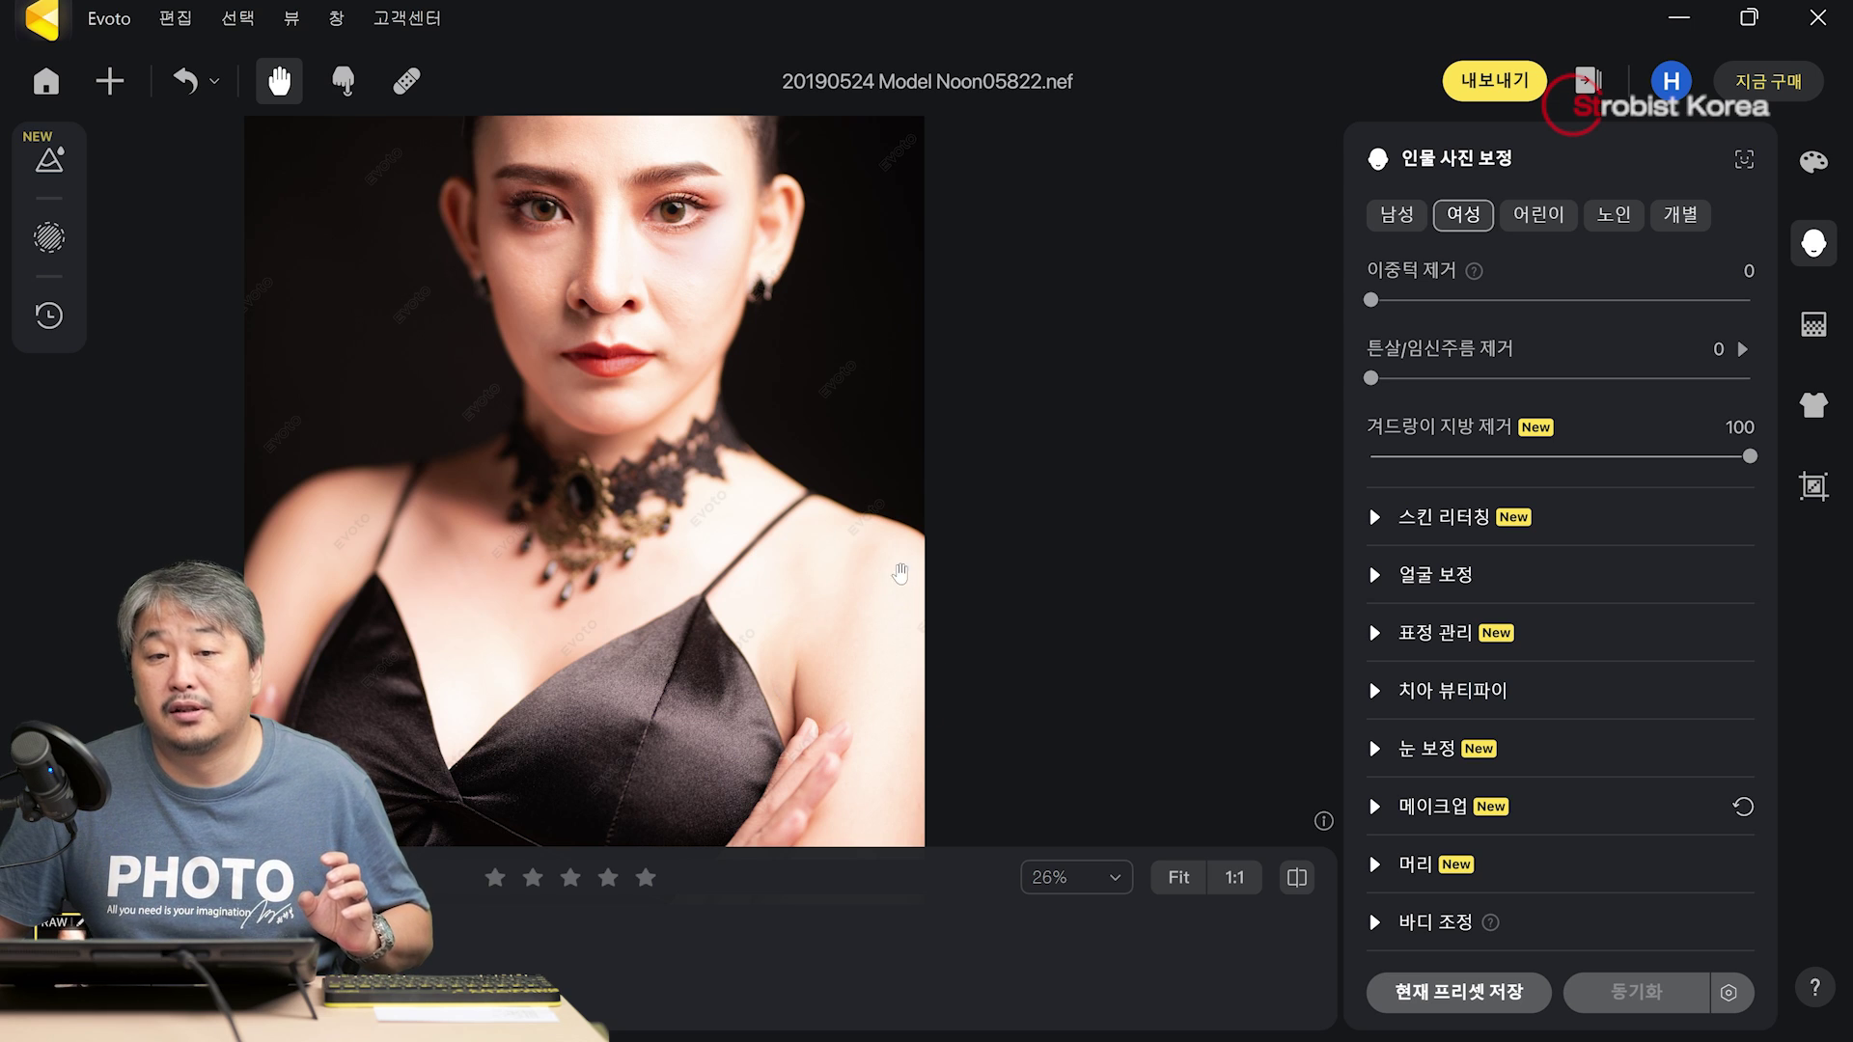
scroll(772, 500, down, 3)
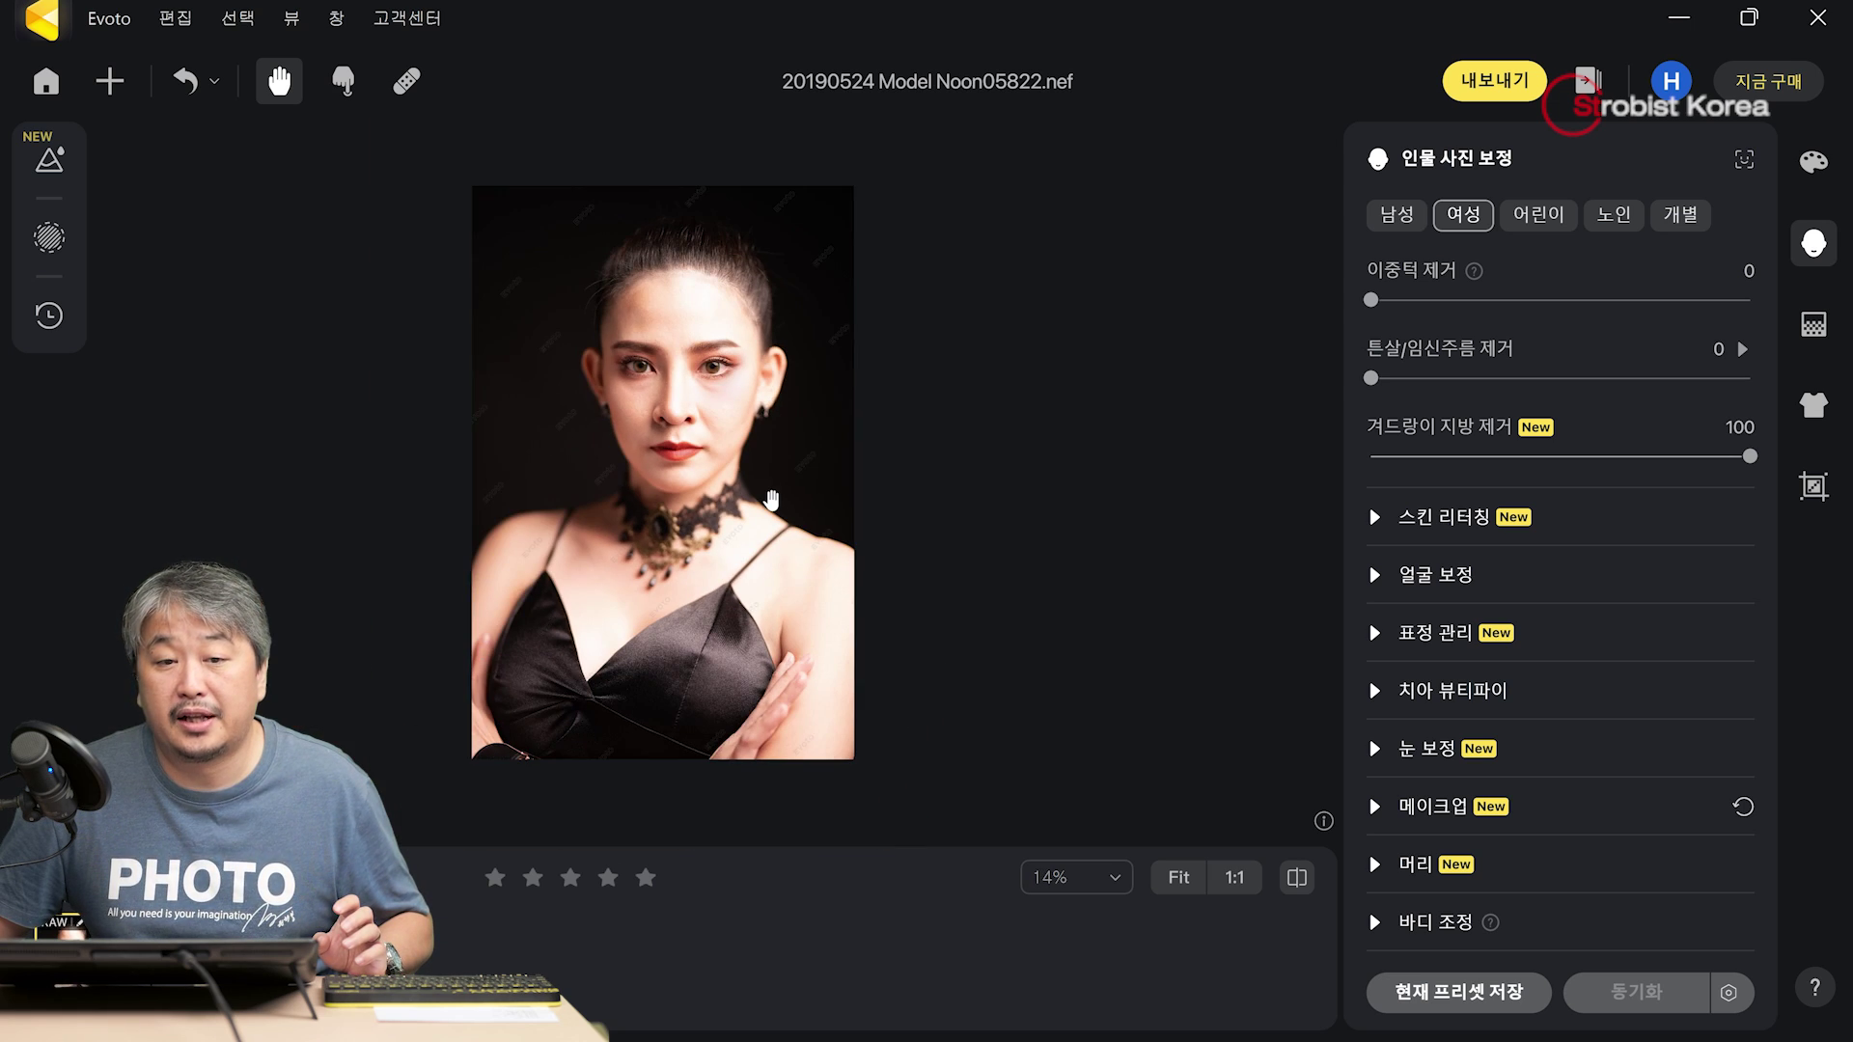
scroll(772, 500, up, 2)
drag(708, 528, 725, 539)
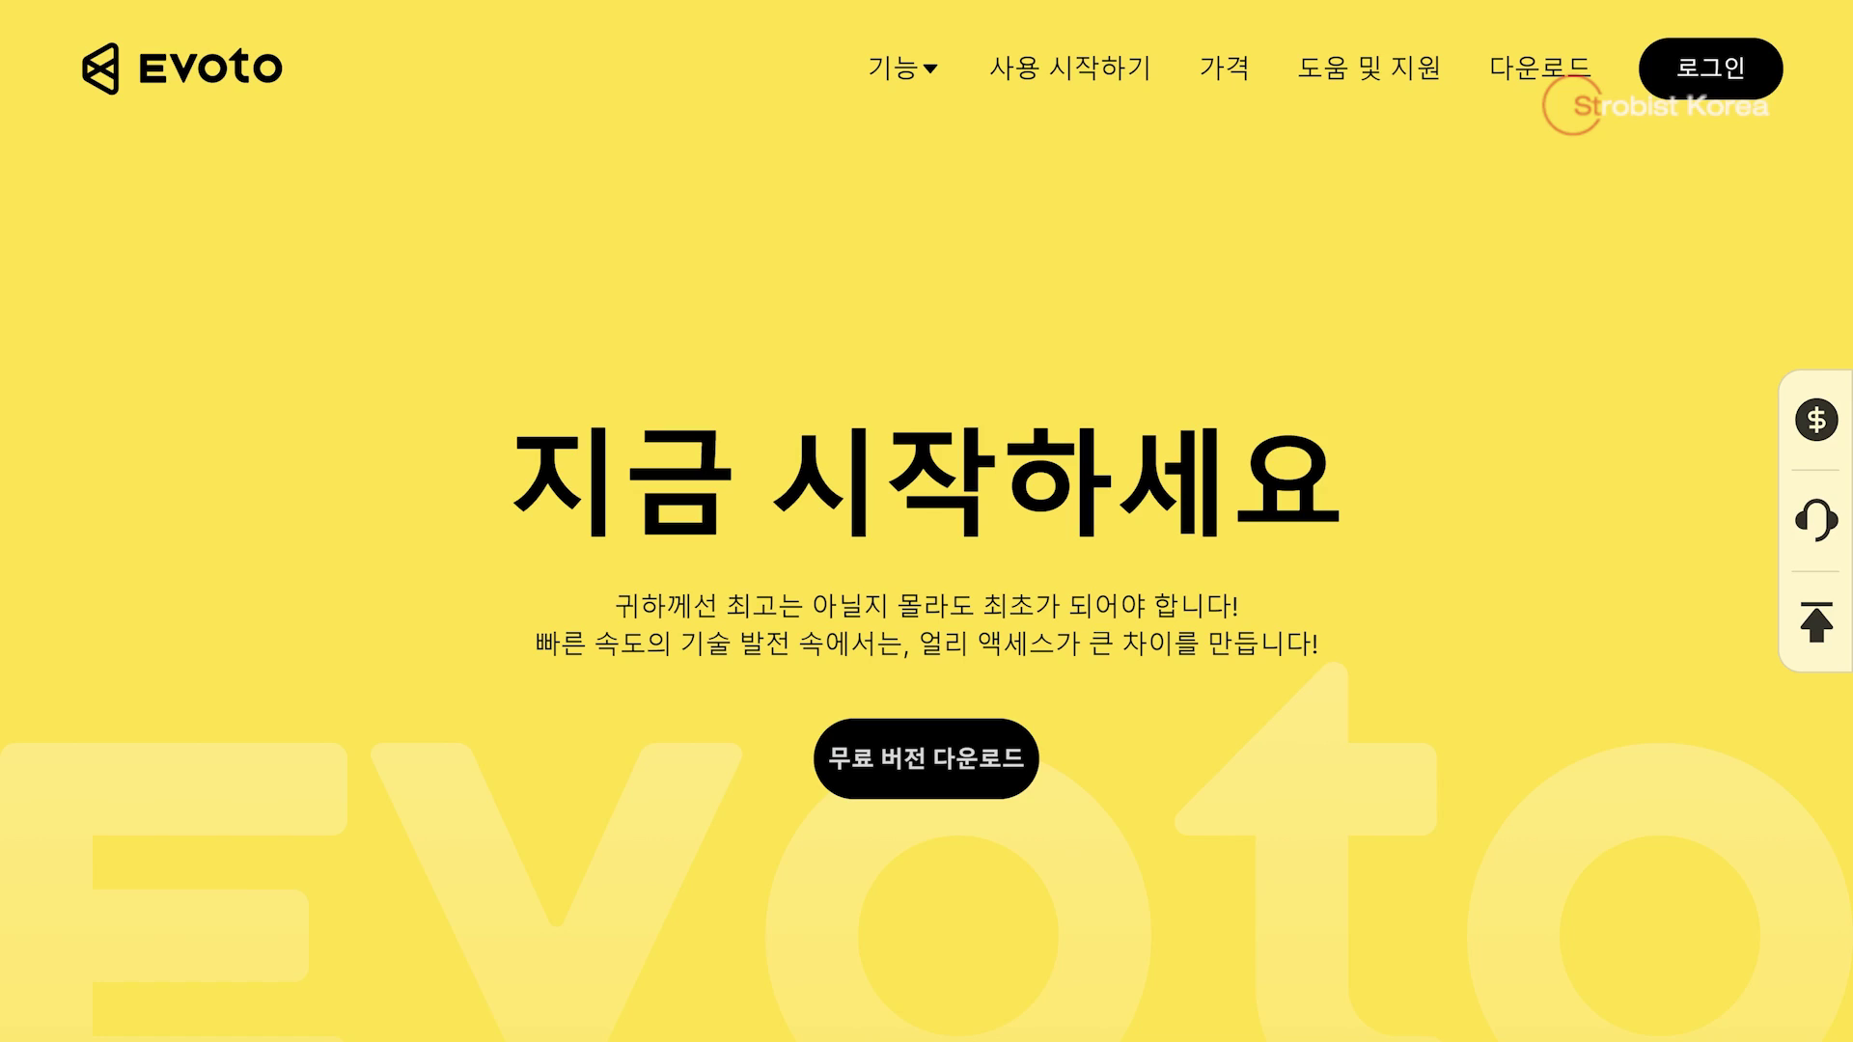
- On the Evoto website, download the free version (무료 버전 다운로드) and save the installer in the 에보토 업데이트 folder
click(975, 748)
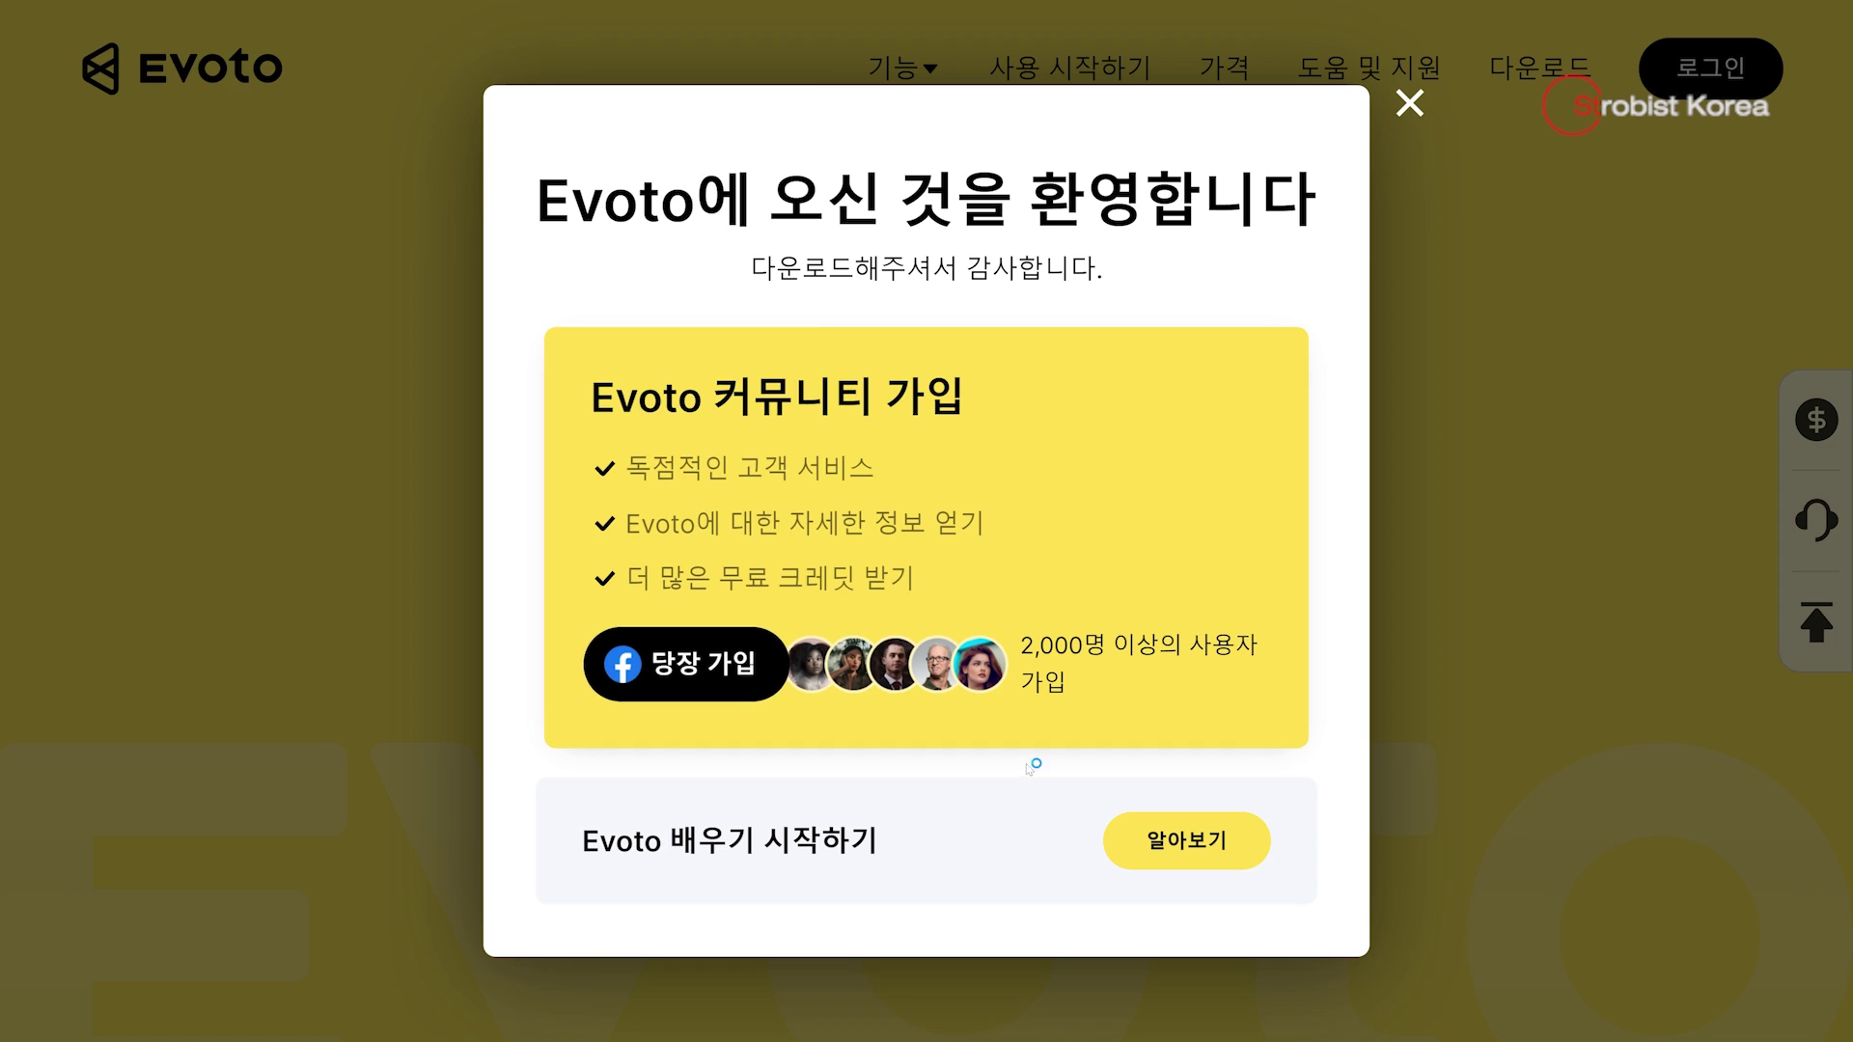
drag(519, 16, 929, 332)
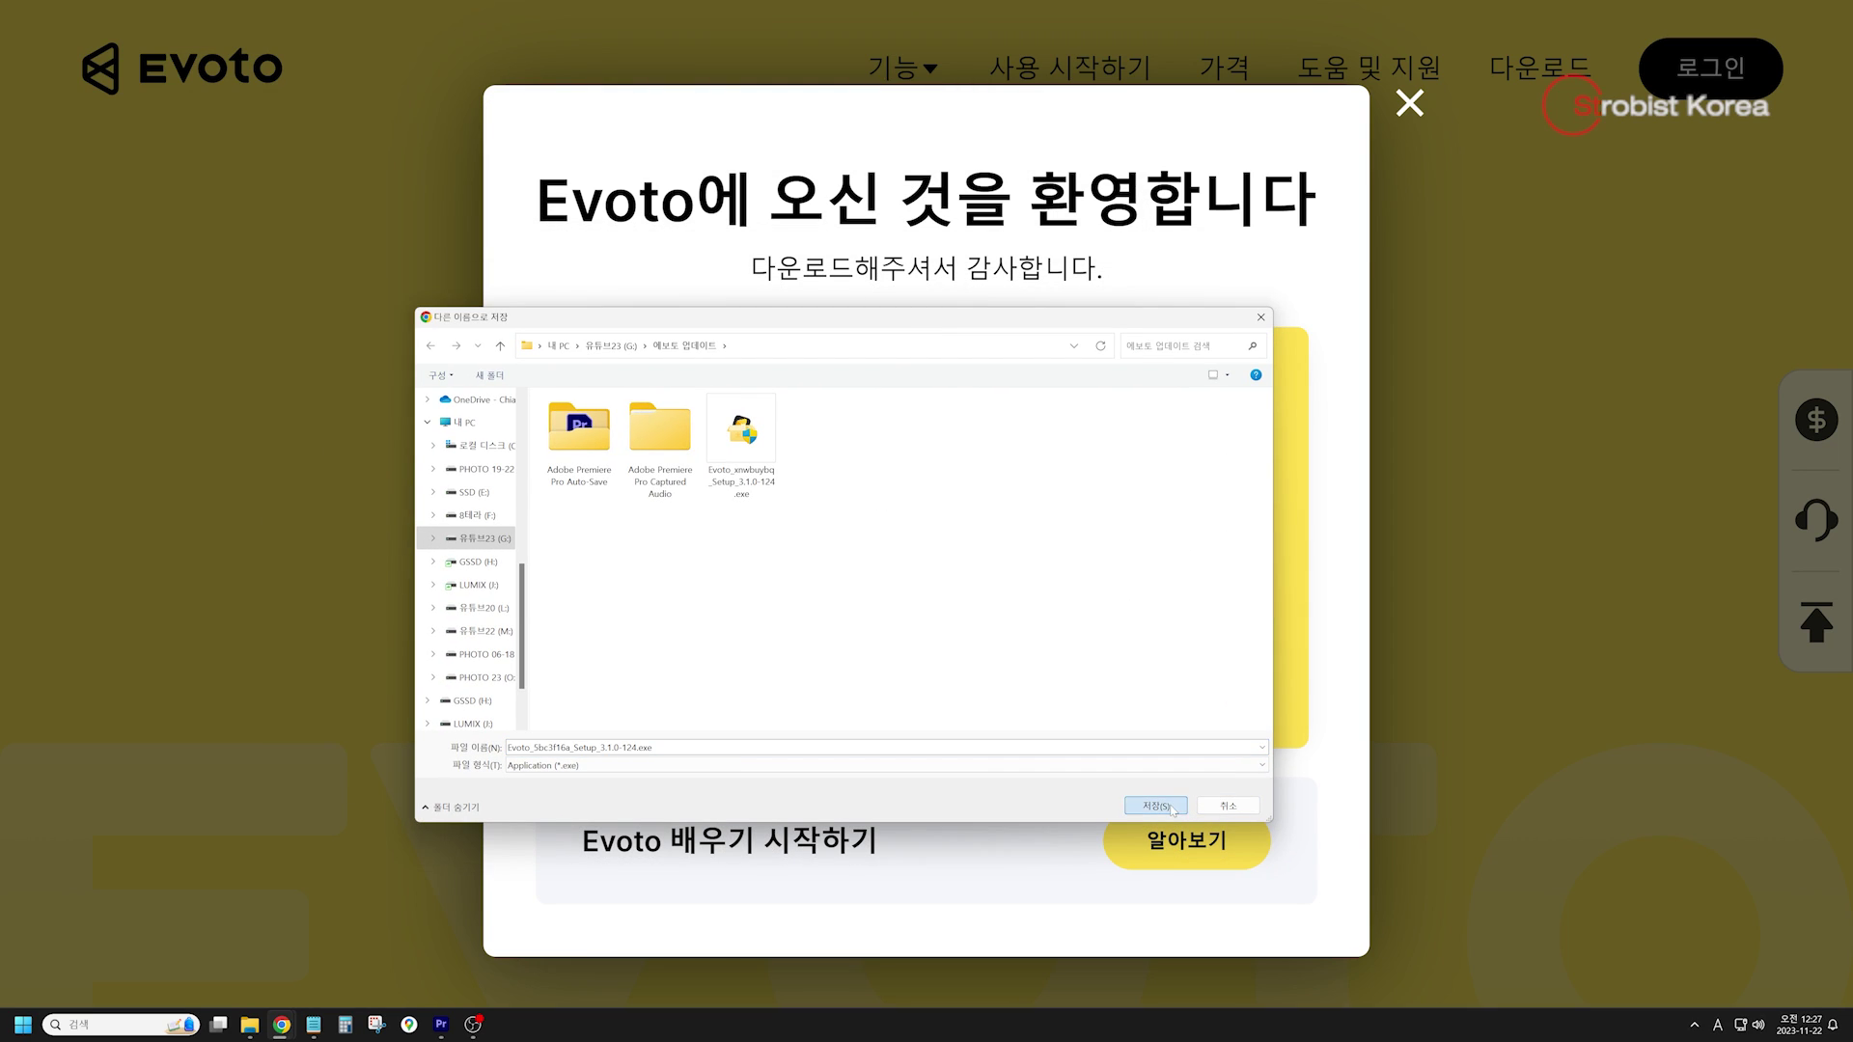
click(1157, 805)
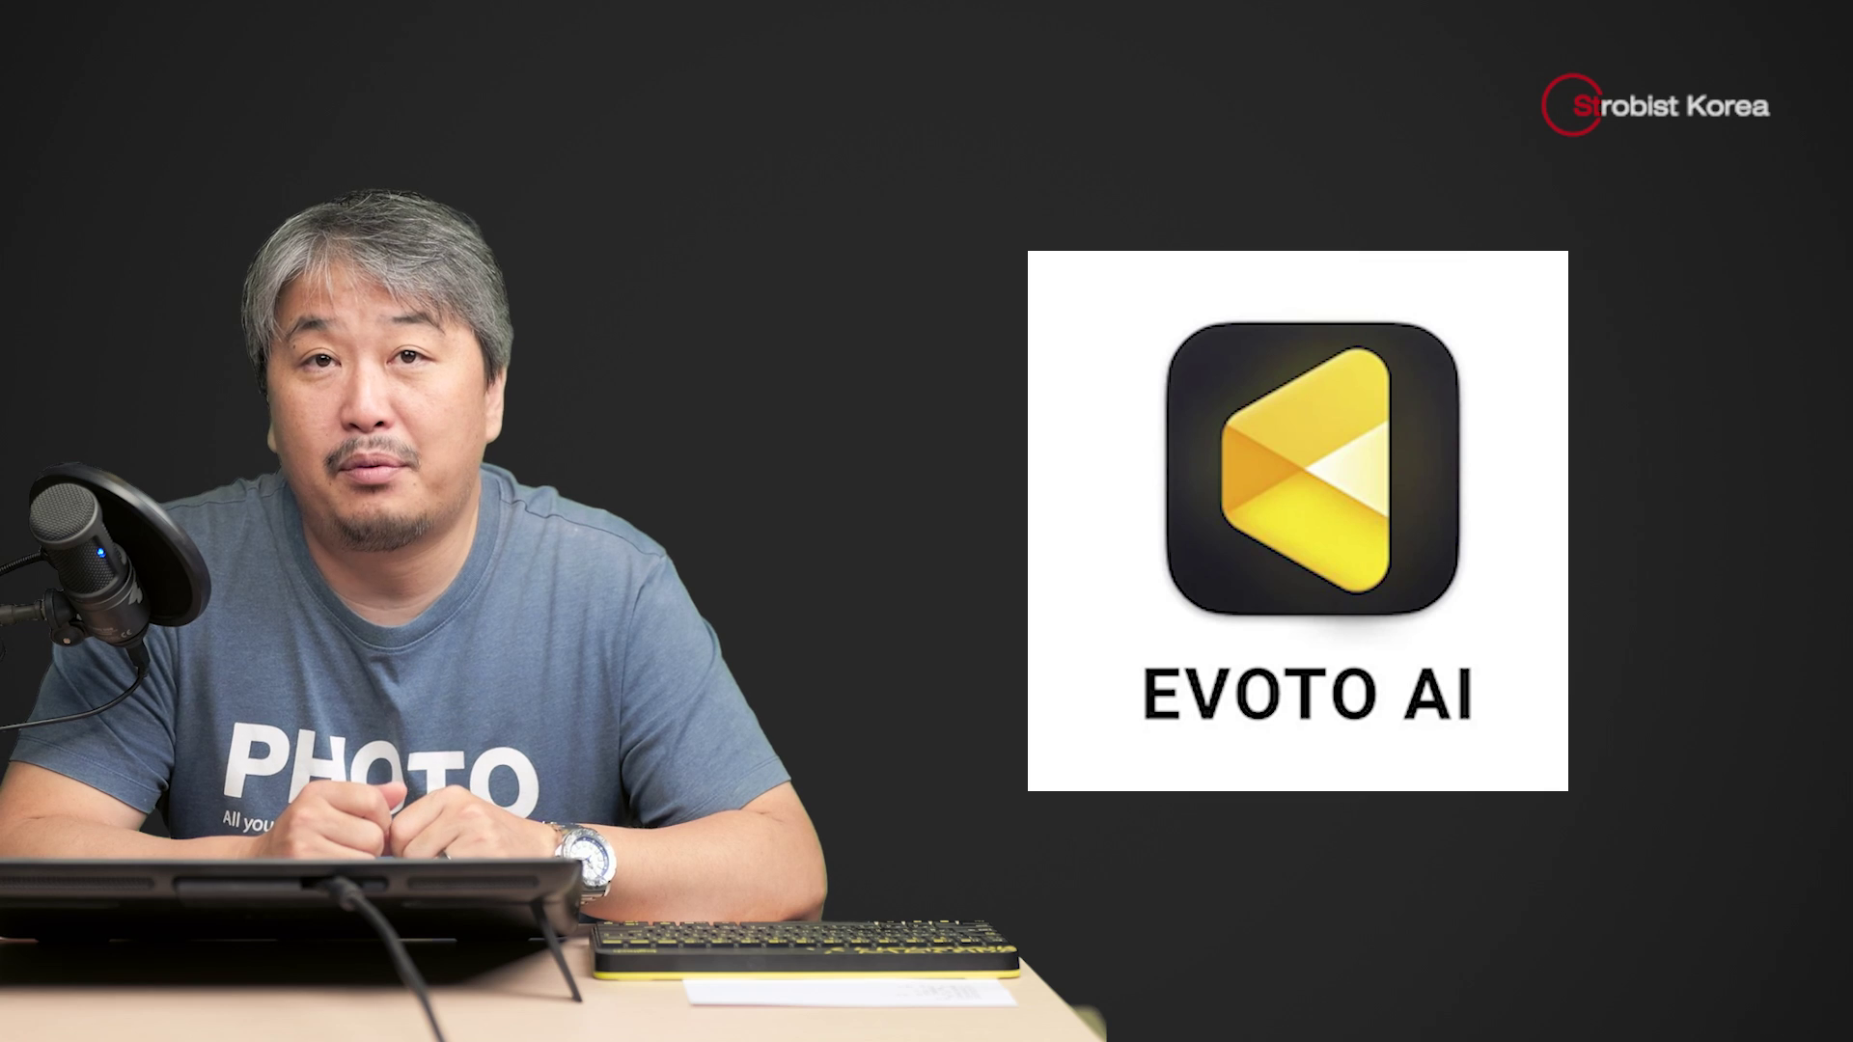